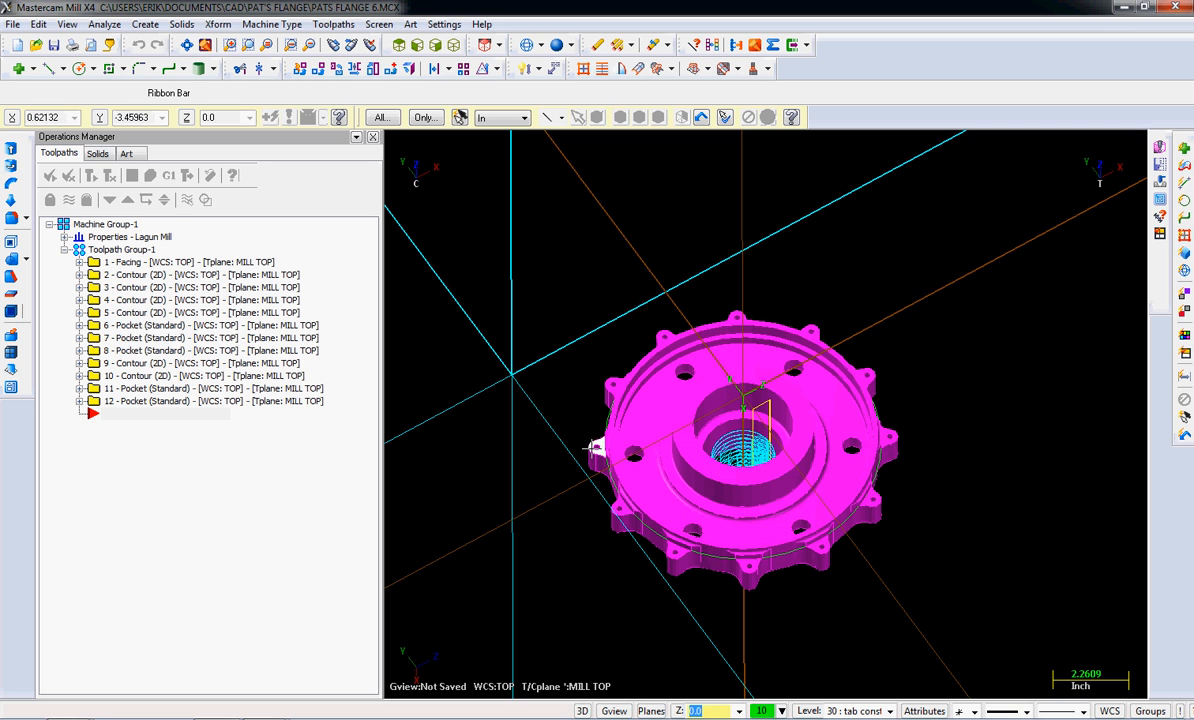
pyautogui.scroll(5, 596, 447)
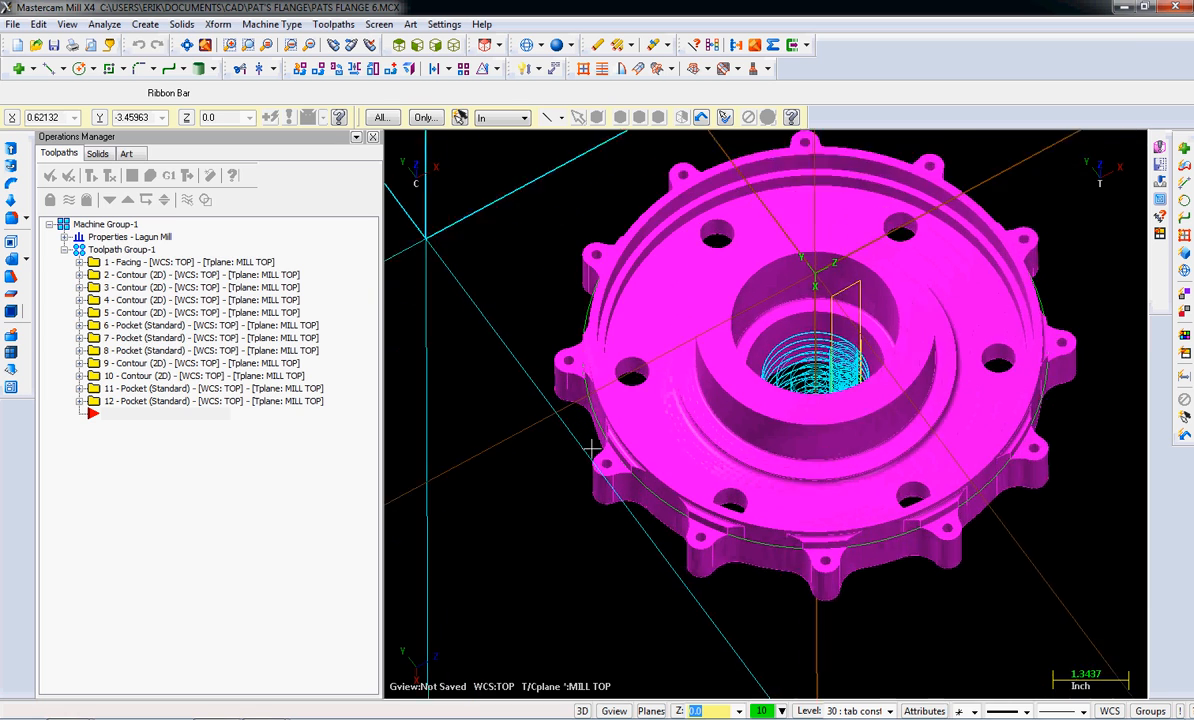
pyautogui.scroll(4, 565, 480)
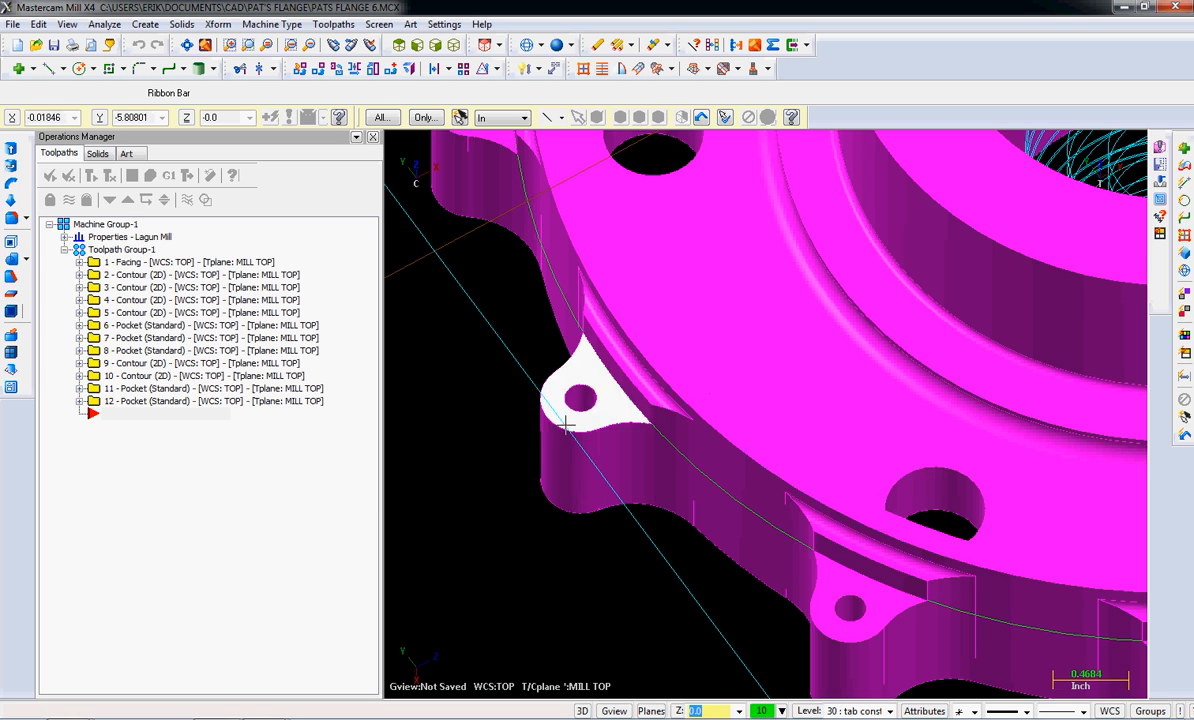
pyautogui.click(338, 28)
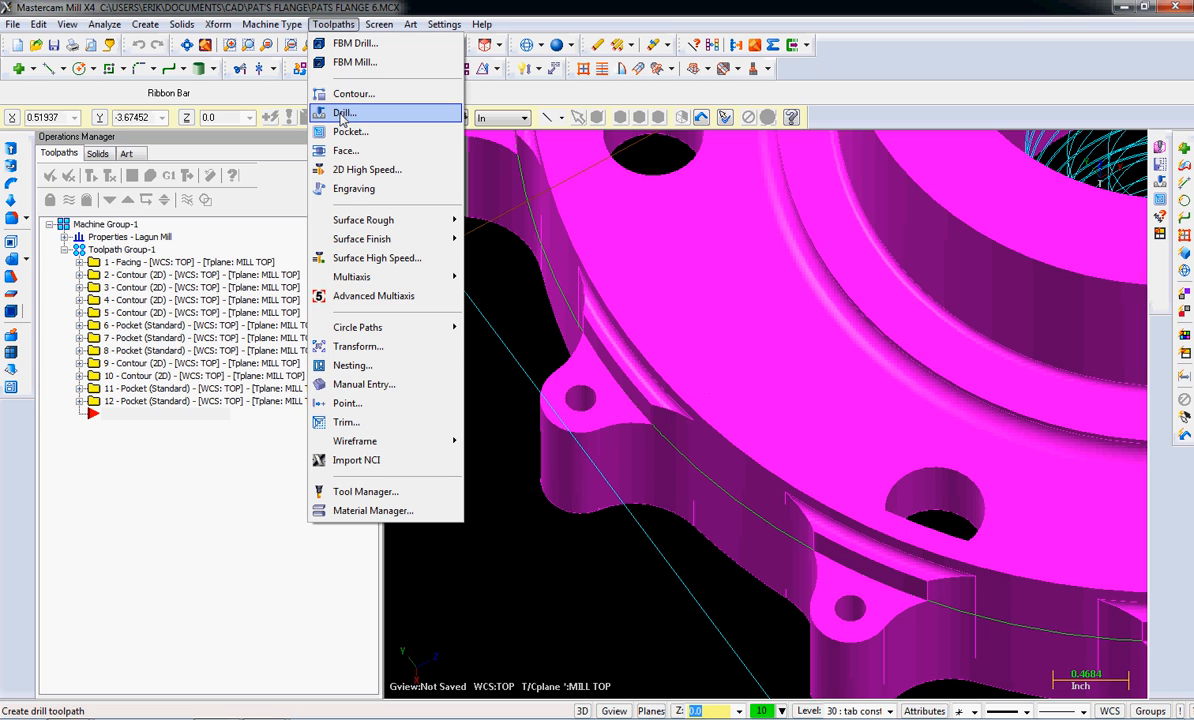
pyautogui.click(398, 113)
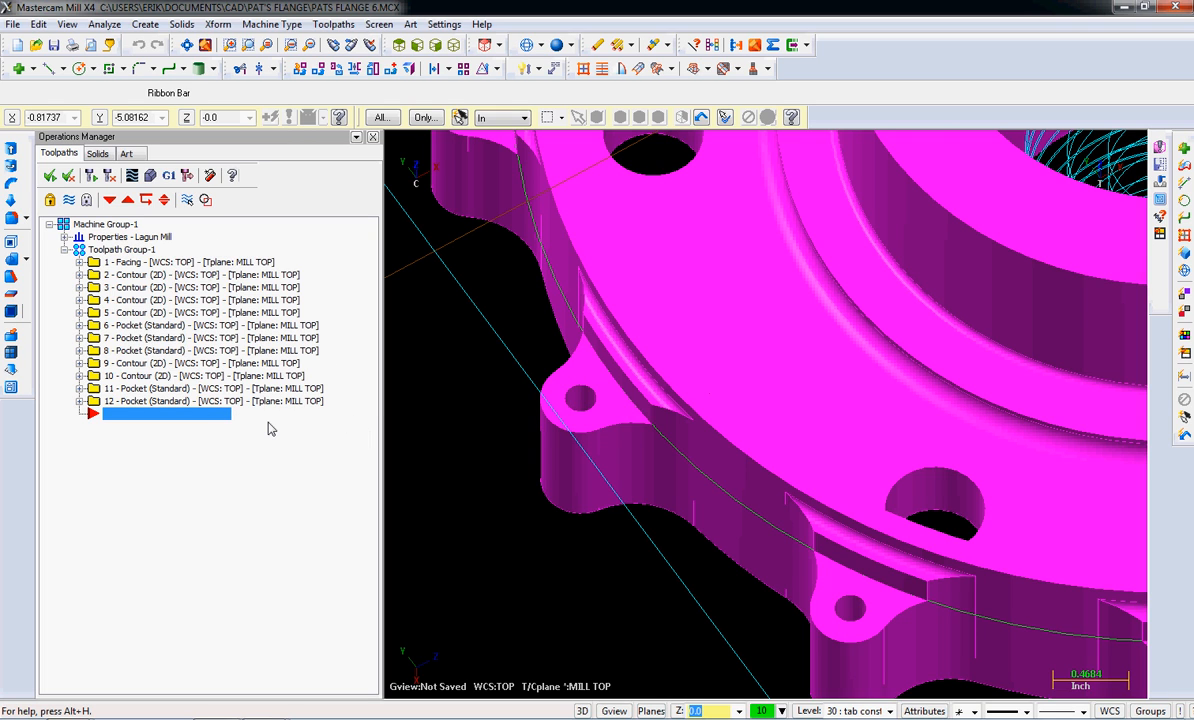
# Expand pocket operation 12 and switch its toolpath display off and on to identify the bore it machines.
pyautogui.click(240, 401)
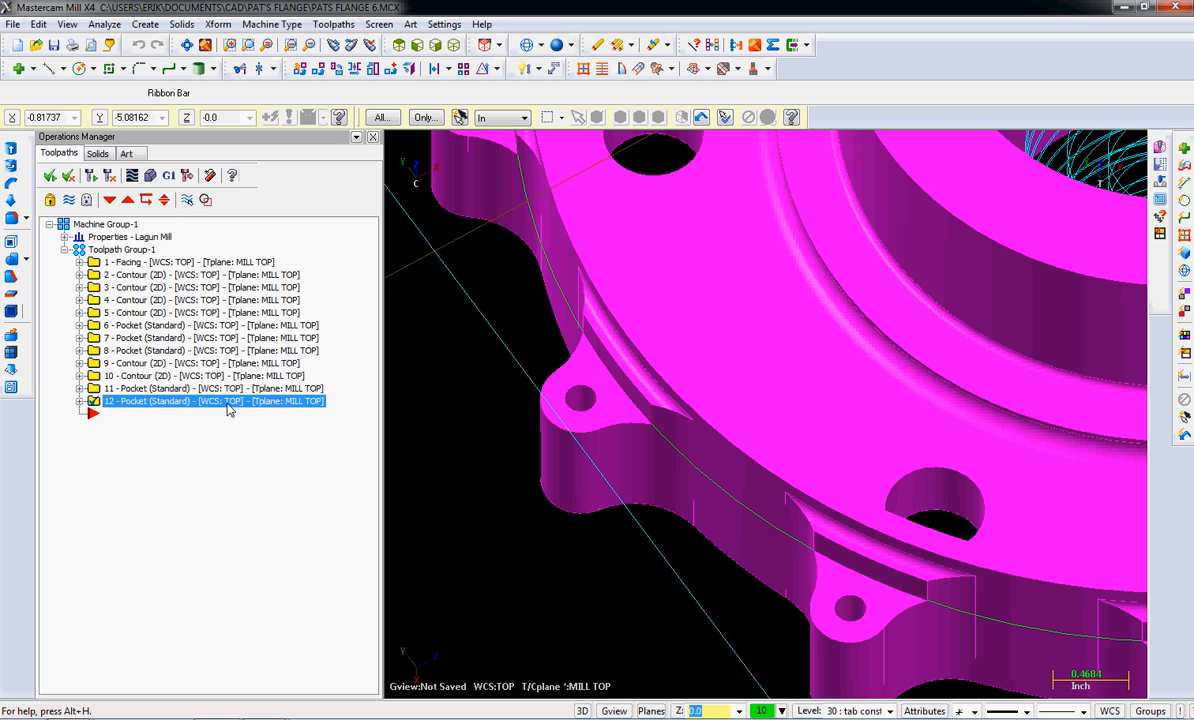
pyautogui.click(79, 401)
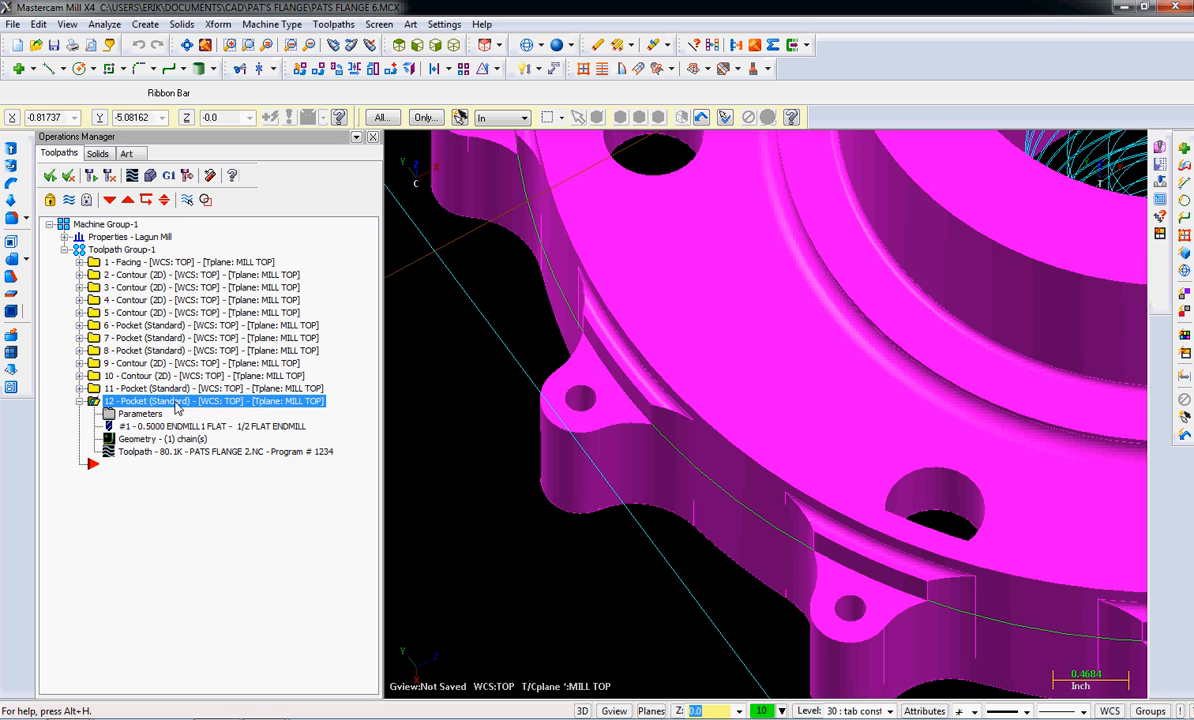
pyautogui.click(70, 201)
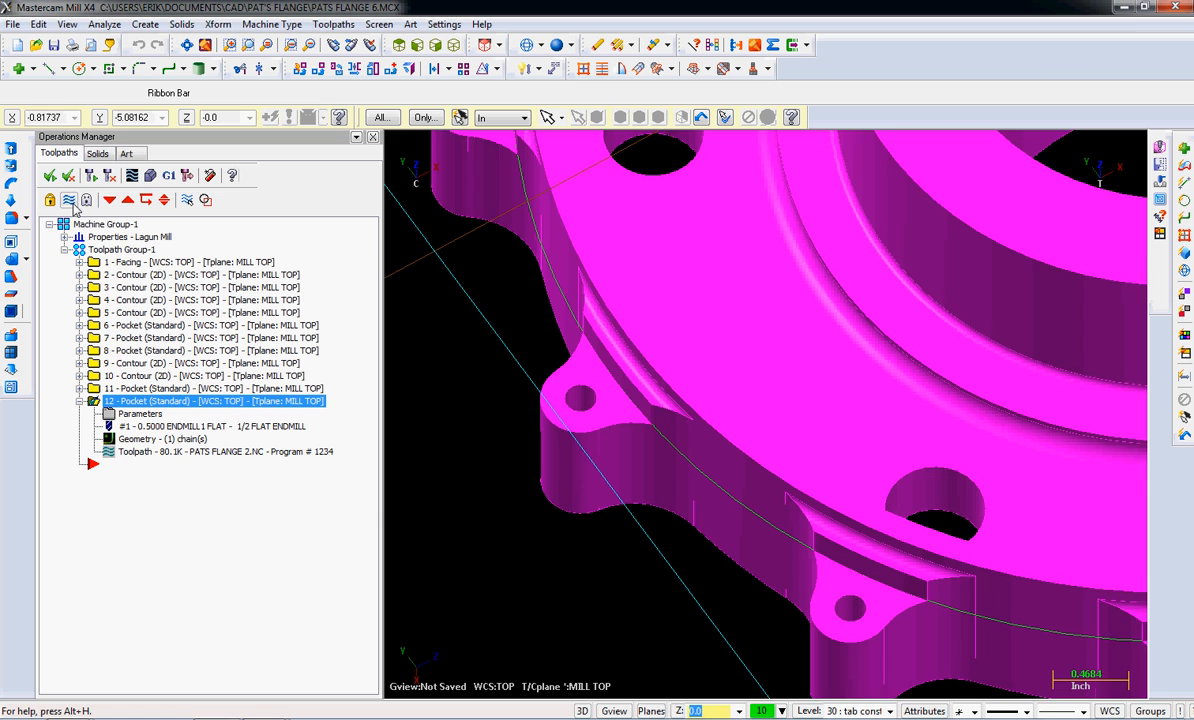
pyautogui.hotkey('alt', 'F1')
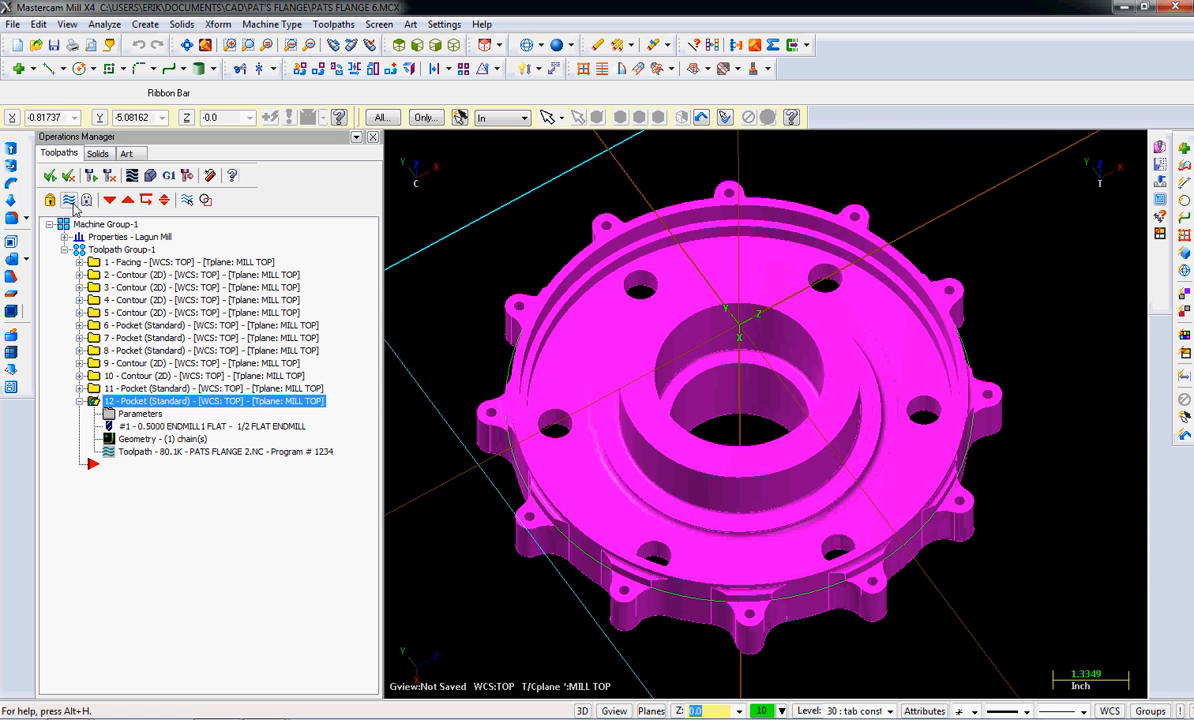
pyautogui.click(70, 202)
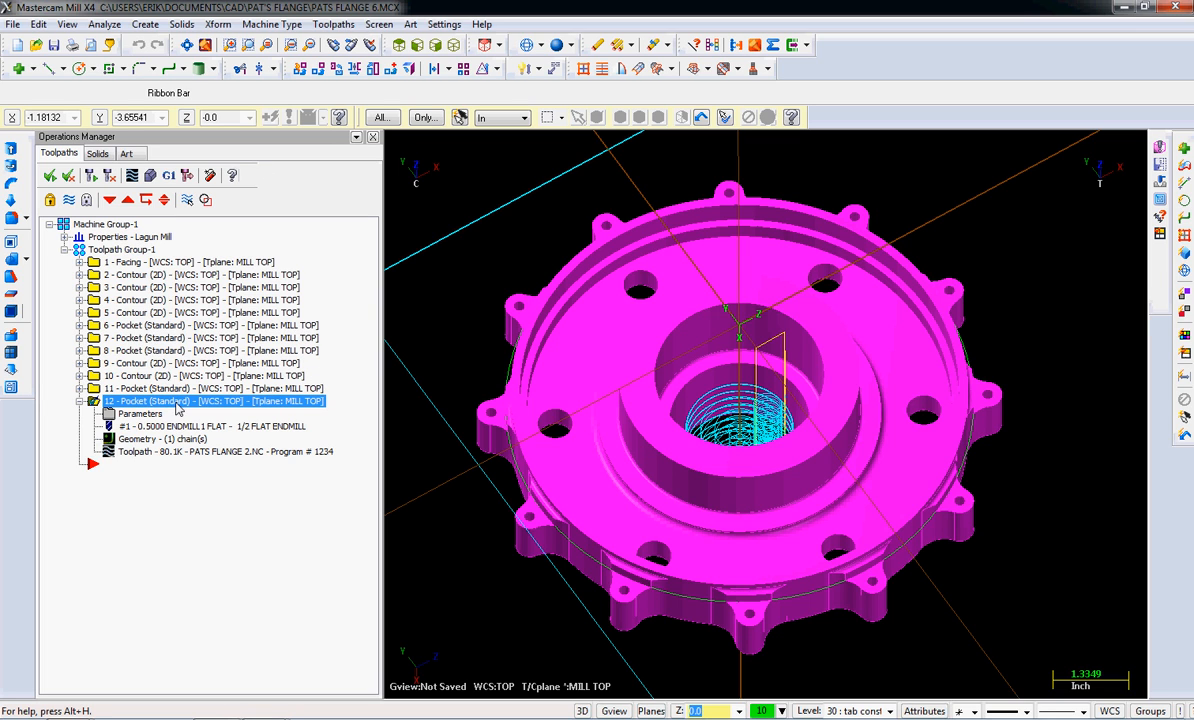
# Add the comment "Bottom bearing bore" to pocket operation 12, collapse its entry and widen the Operations Manager.
pyautogui.click(145, 414)
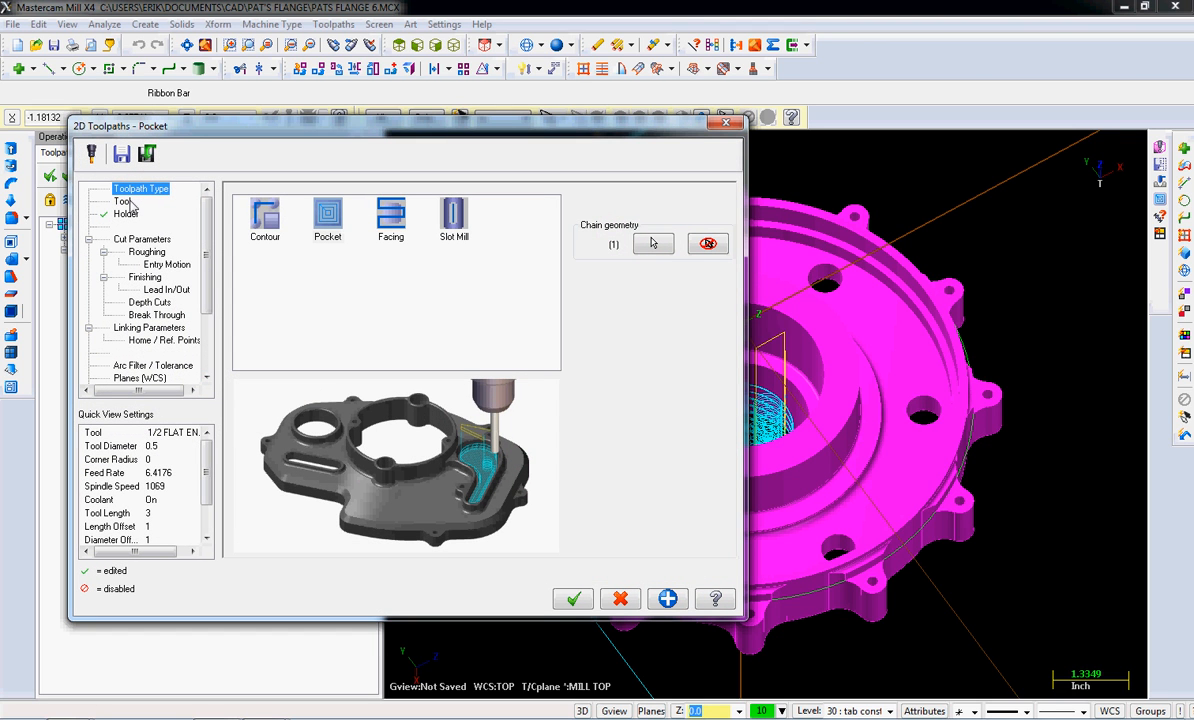
pyautogui.click(124, 202)
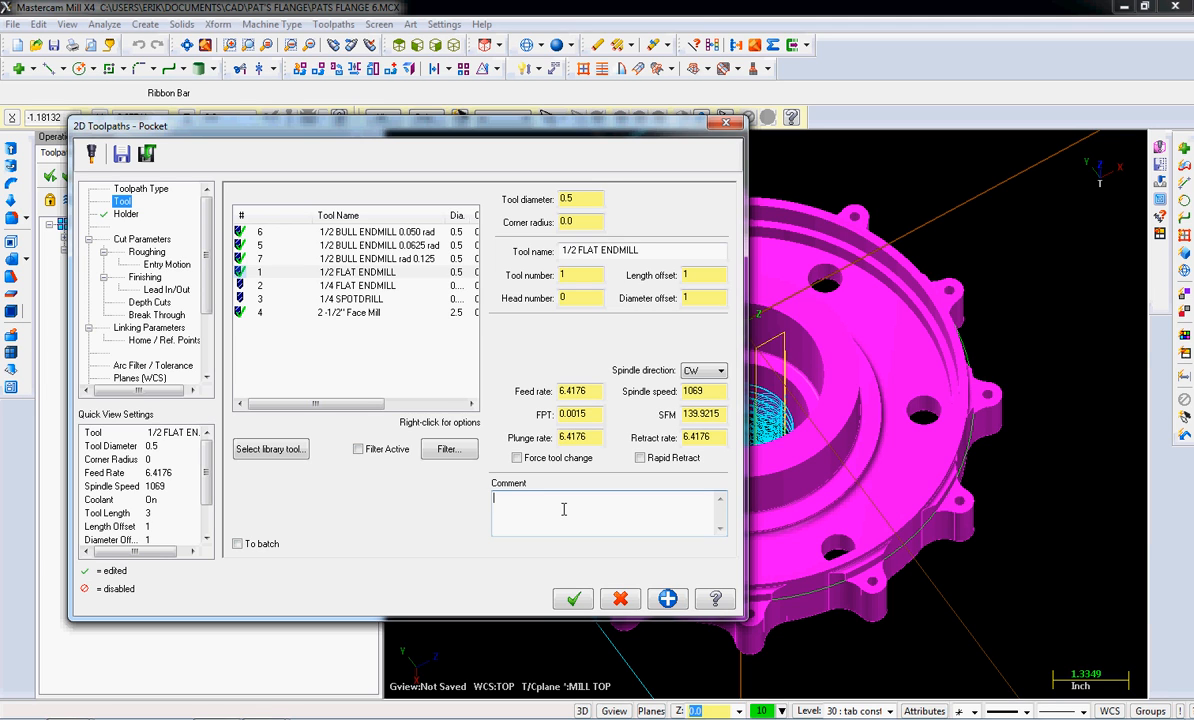
pyautogui.write('Bottom bearing bore')
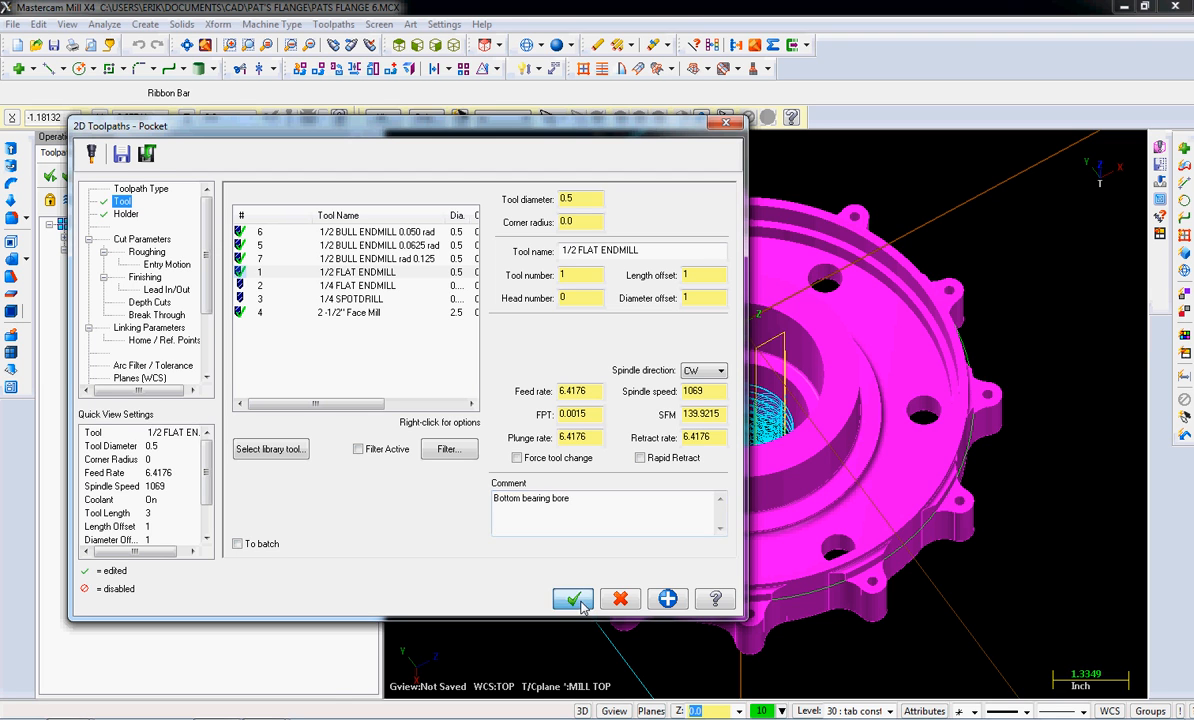
pyautogui.click(580, 604)
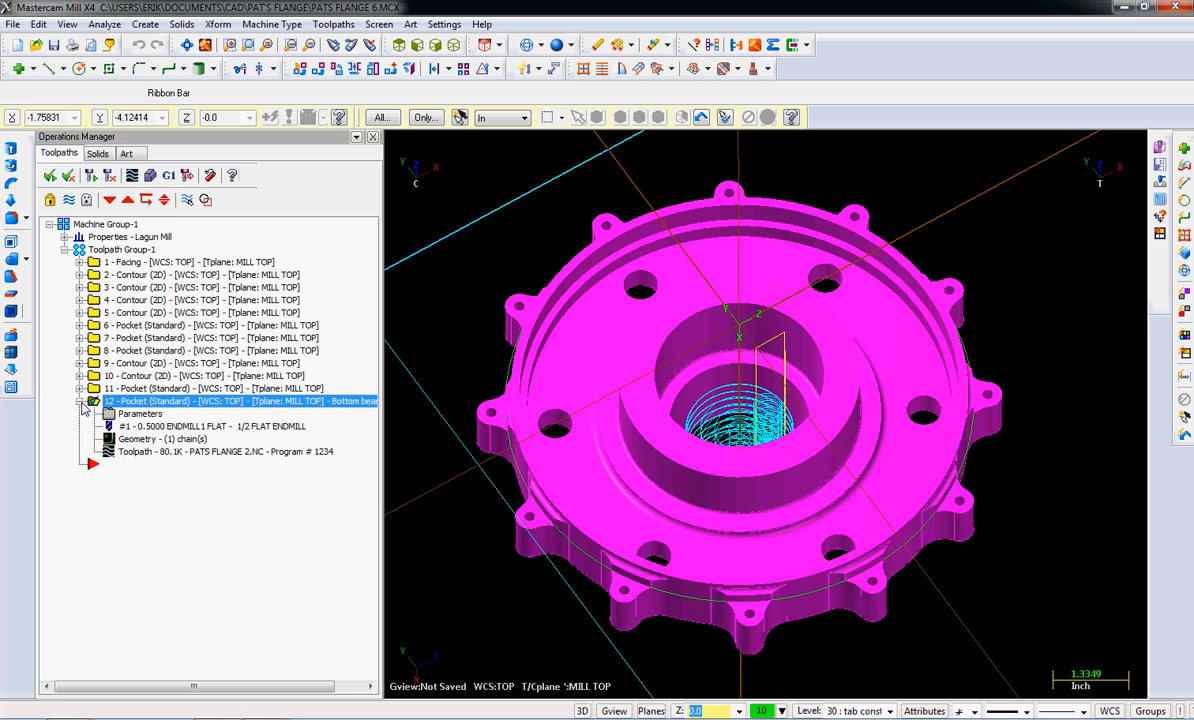
pyautogui.click(79, 401)
pyautogui.moveTo(383, 438); pyautogui.dragTo(452, 425)
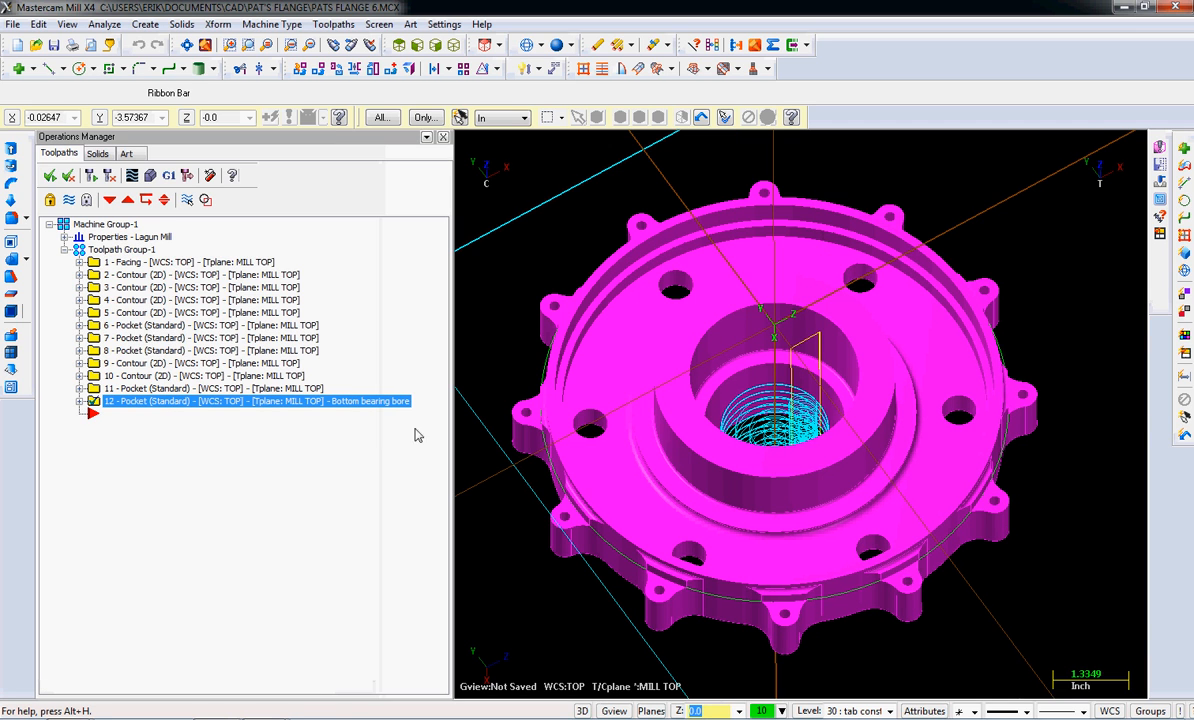
# Hide the toolpath display of pocket operations 11 and 12.
pyautogui.click(170, 388)
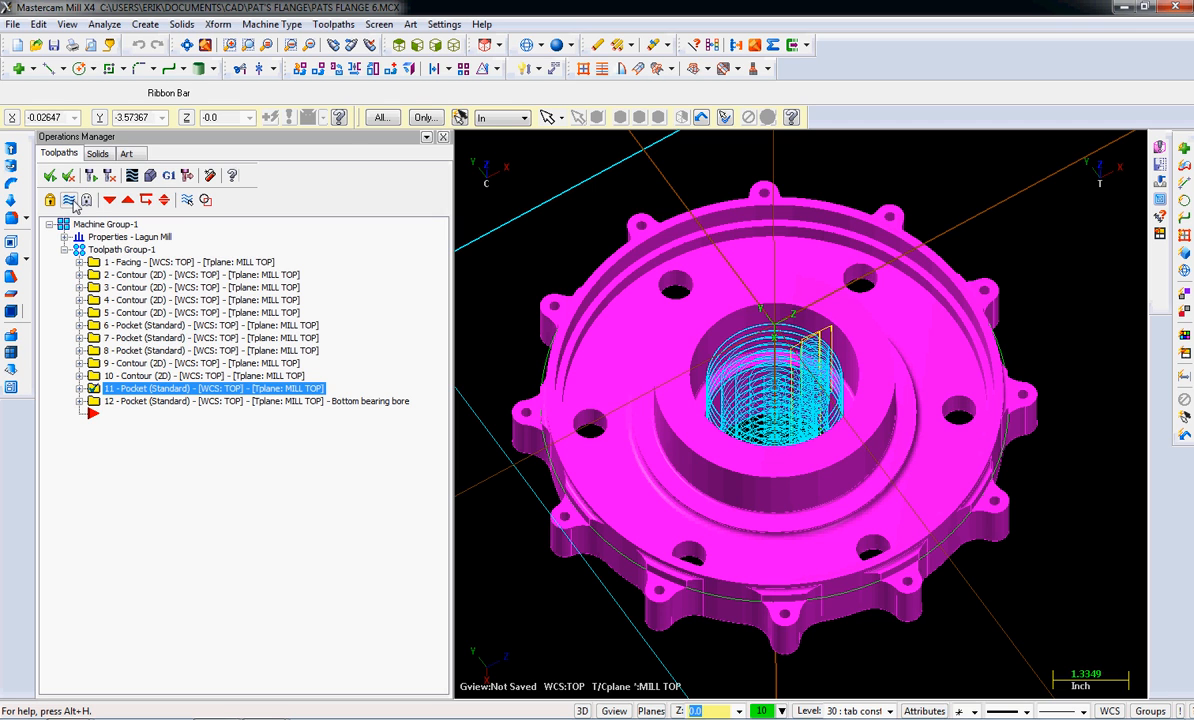
pyautogui.click(110, 401)
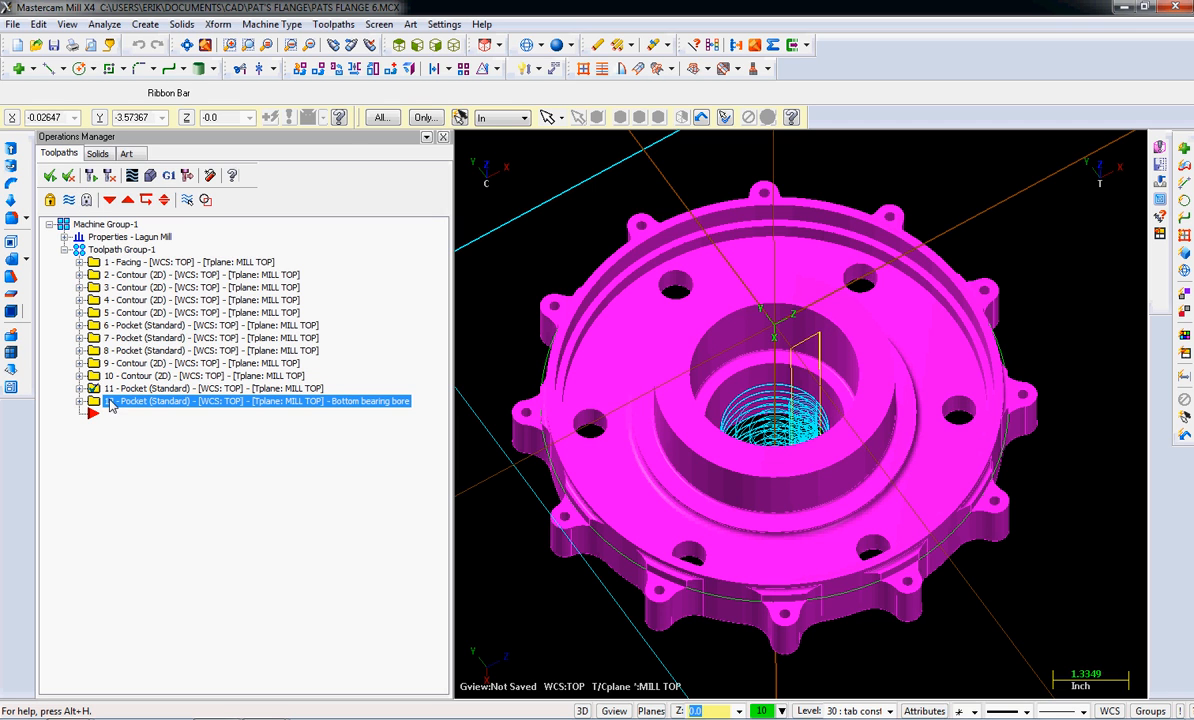
pyautogui.click(68, 199)
# Label pocket operation 11 with the comment "Top bearing bore".
pyautogui.click(158, 389)
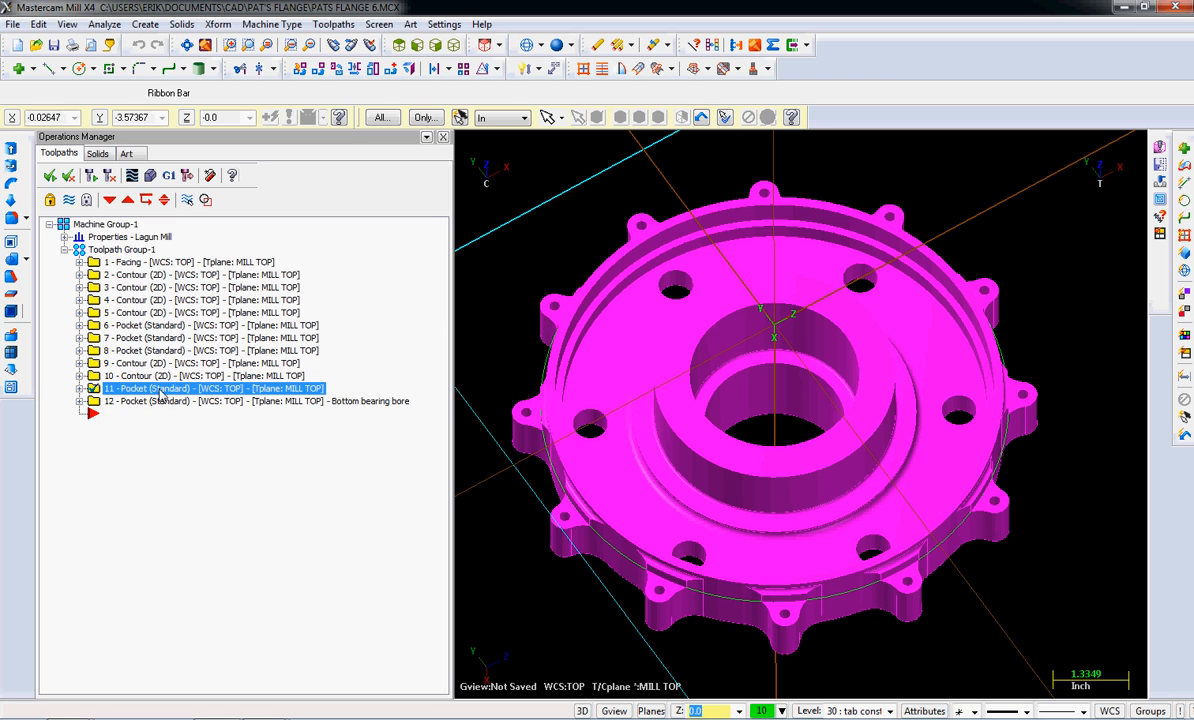
pyautogui.click(160, 390)
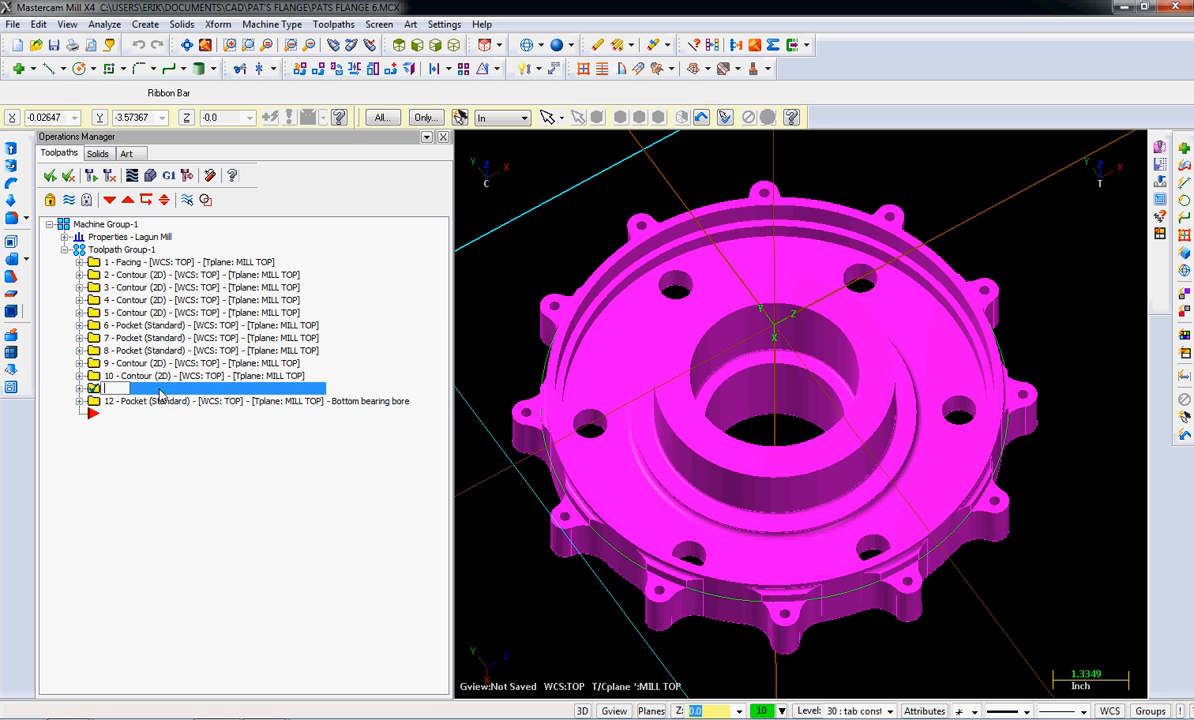
pyautogui.write('Top bearing bo')
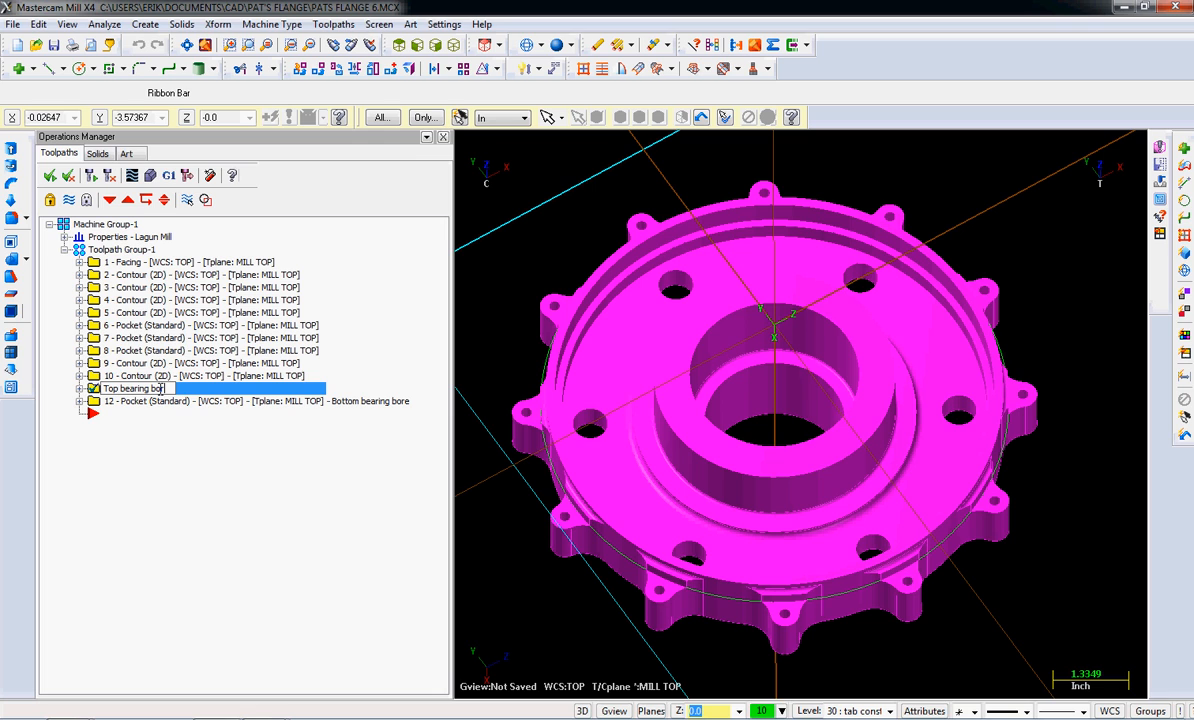
pyautogui.write('re')
pyautogui.press('Return')
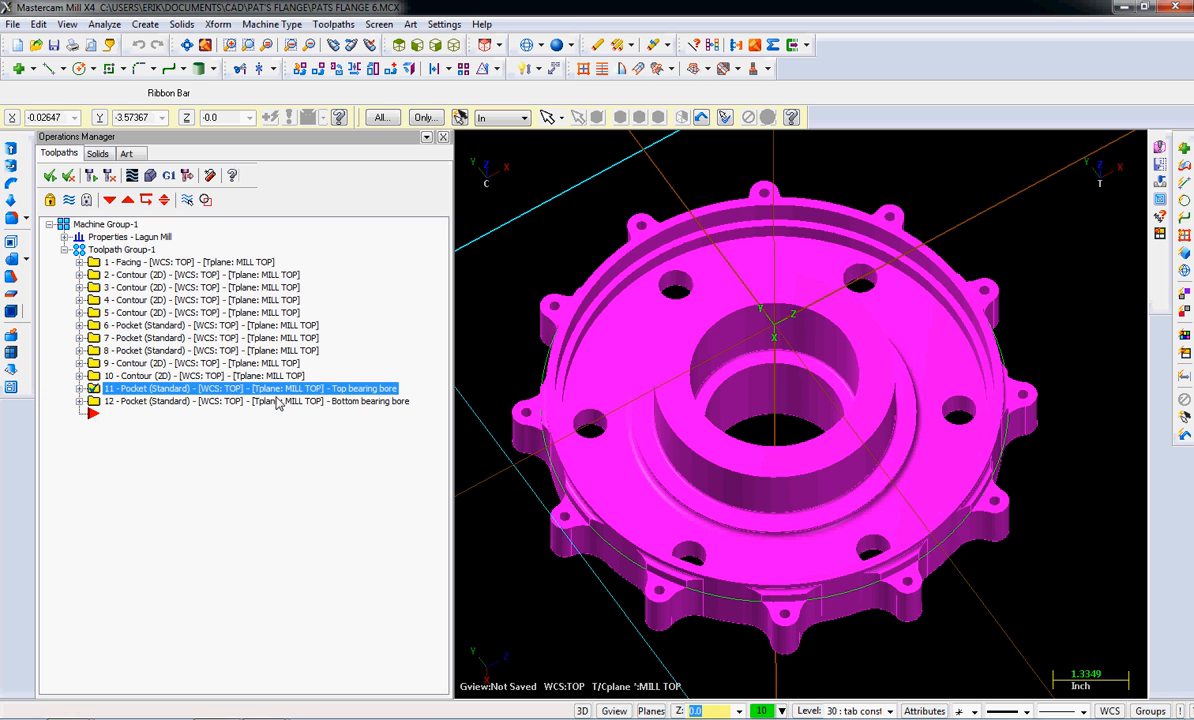
# Create a drill toolpath after the last operation, selecting the small holes in the flange's outer tabs as entities.
pyautogui.click(120, 415)
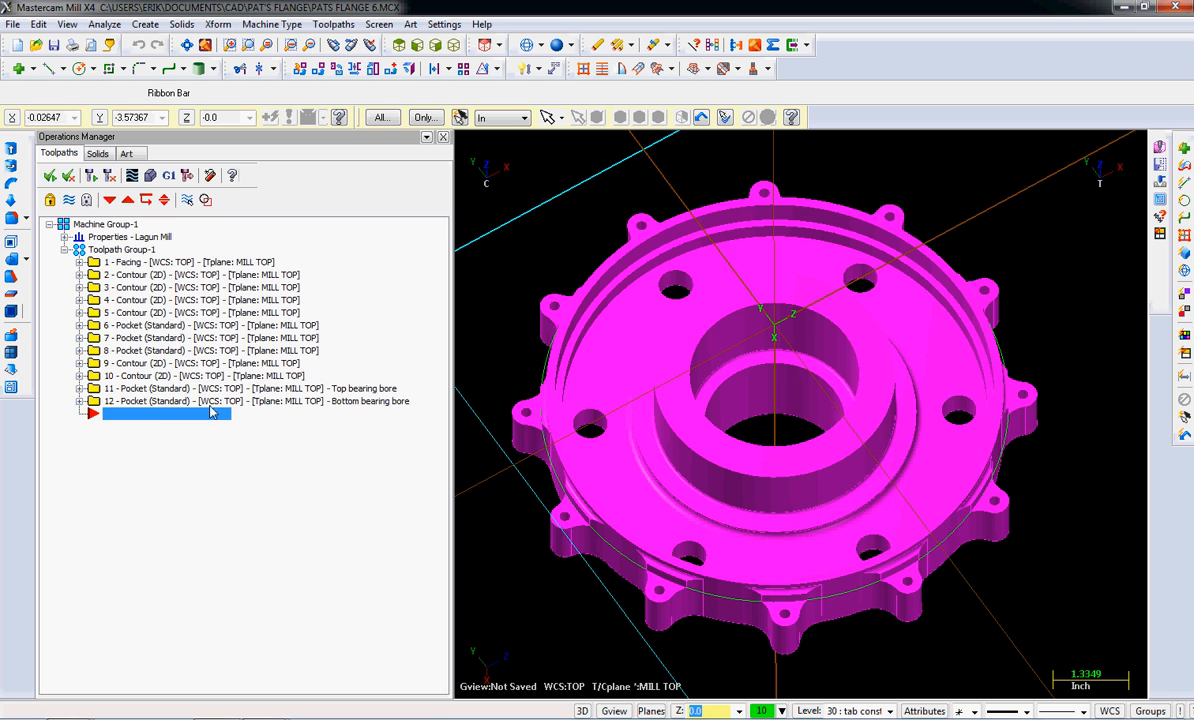
pyautogui.click(331, 24)
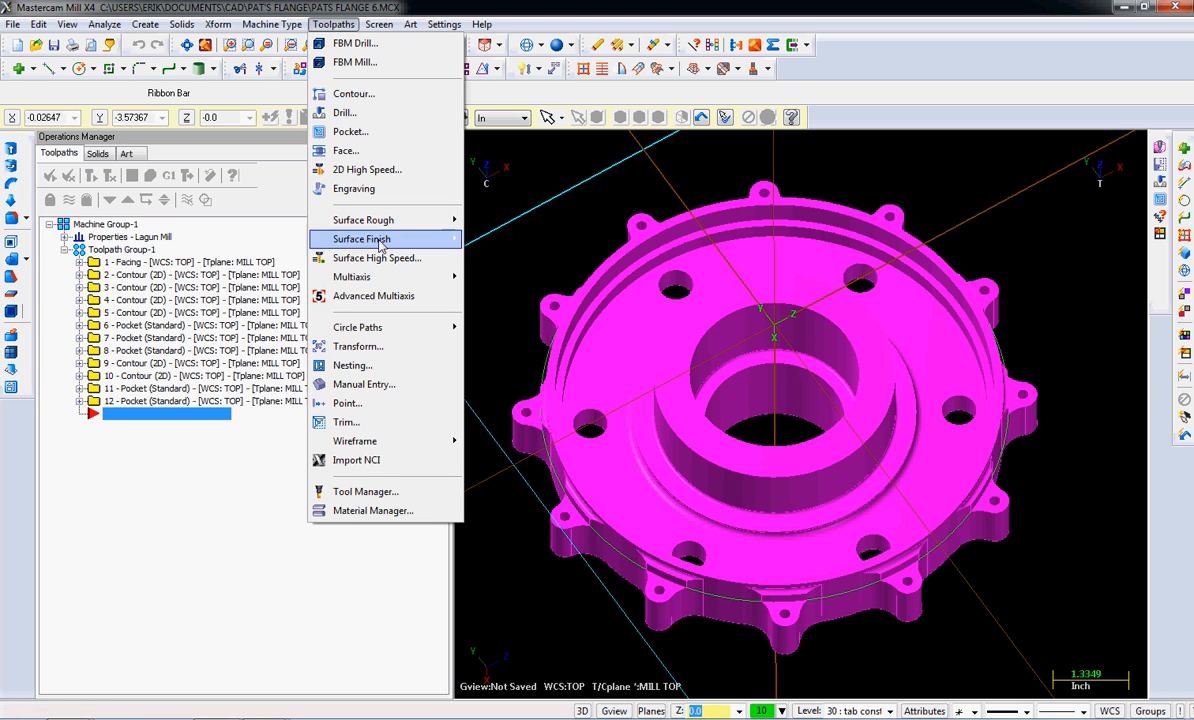
pyautogui.click(345, 113)
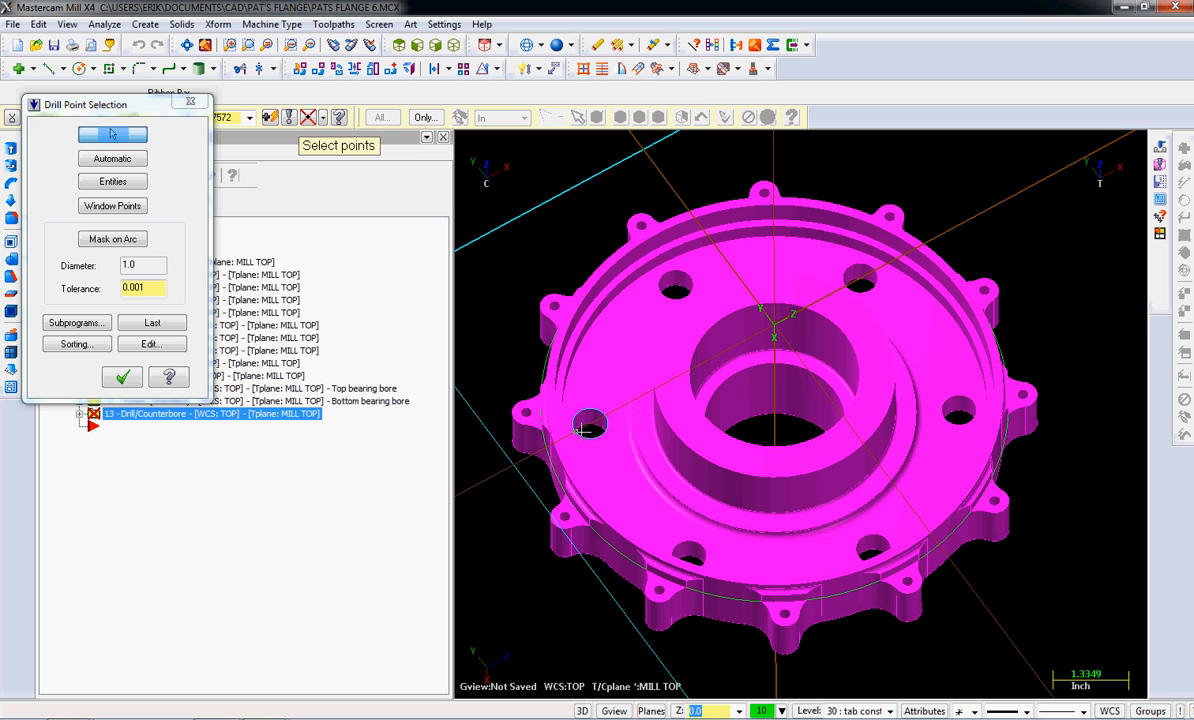
pyautogui.scroll(6, 590, 427)
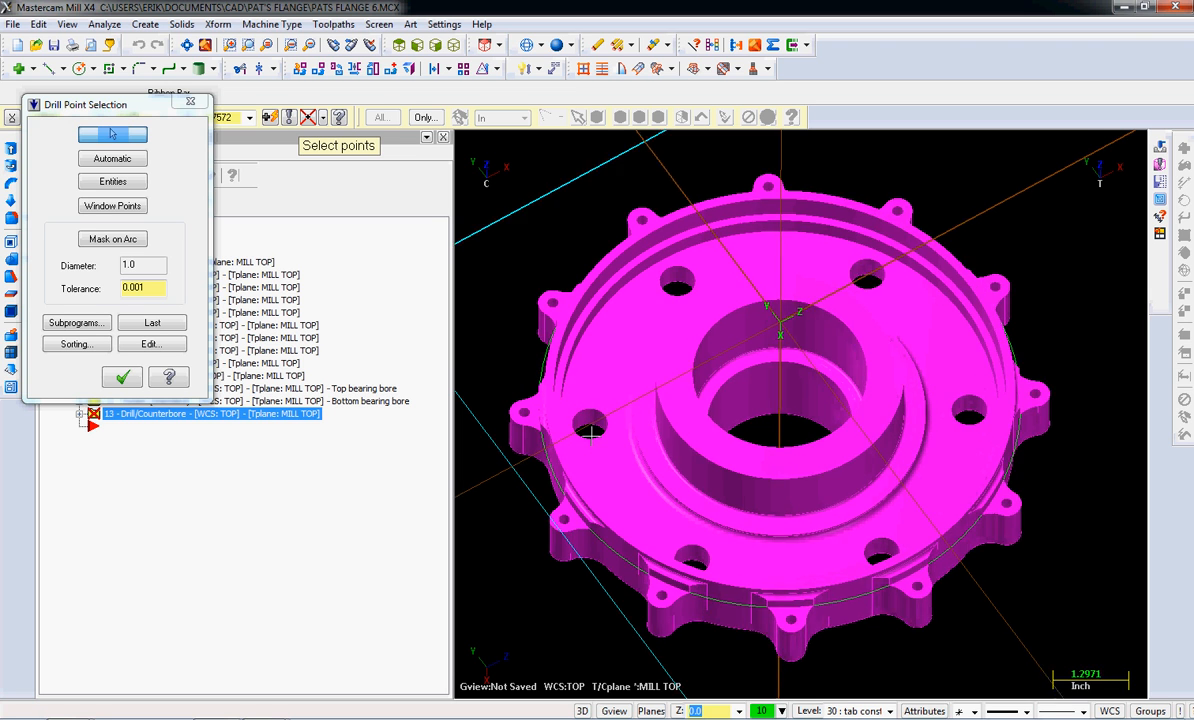
pyautogui.scroll(1, 592, 436)
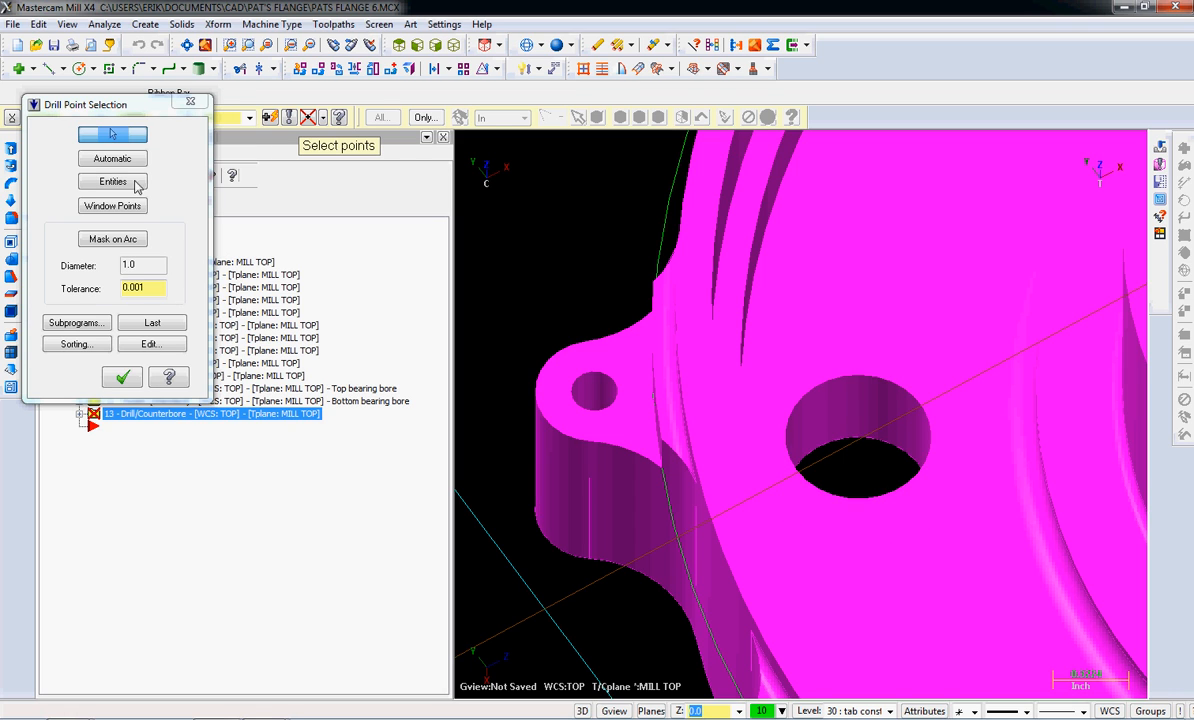
pyautogui.click(122, 184)
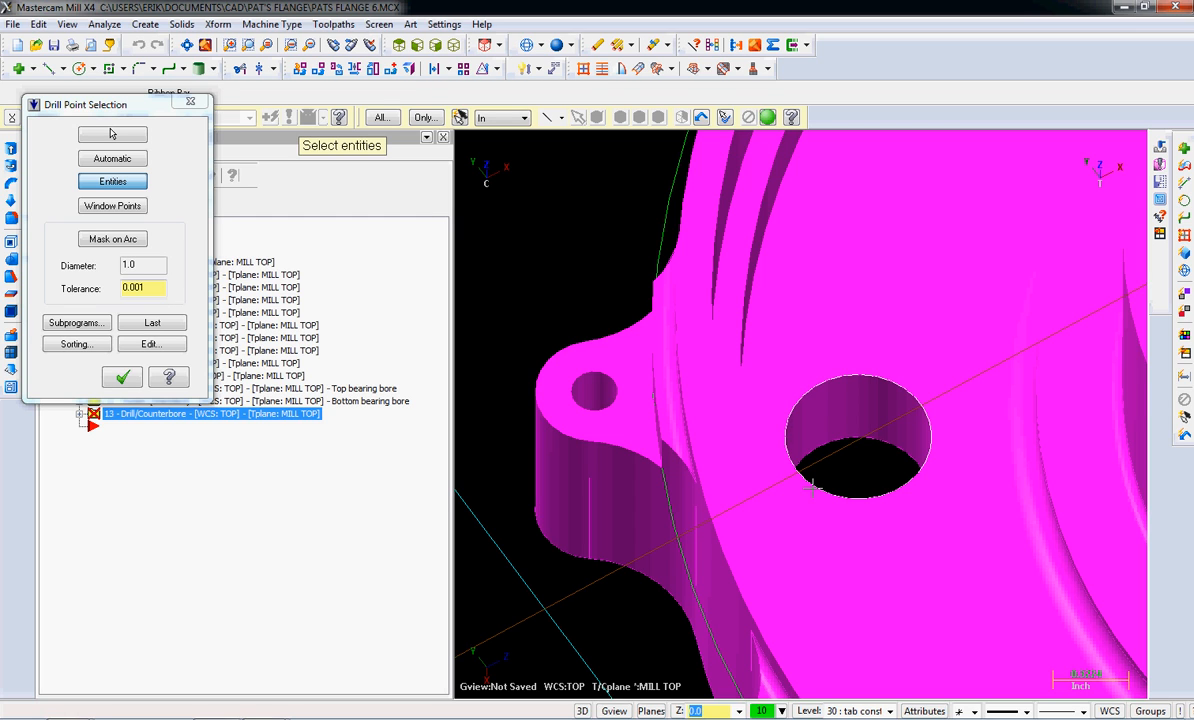
pyautogui.scroll(-8, 812, 487)
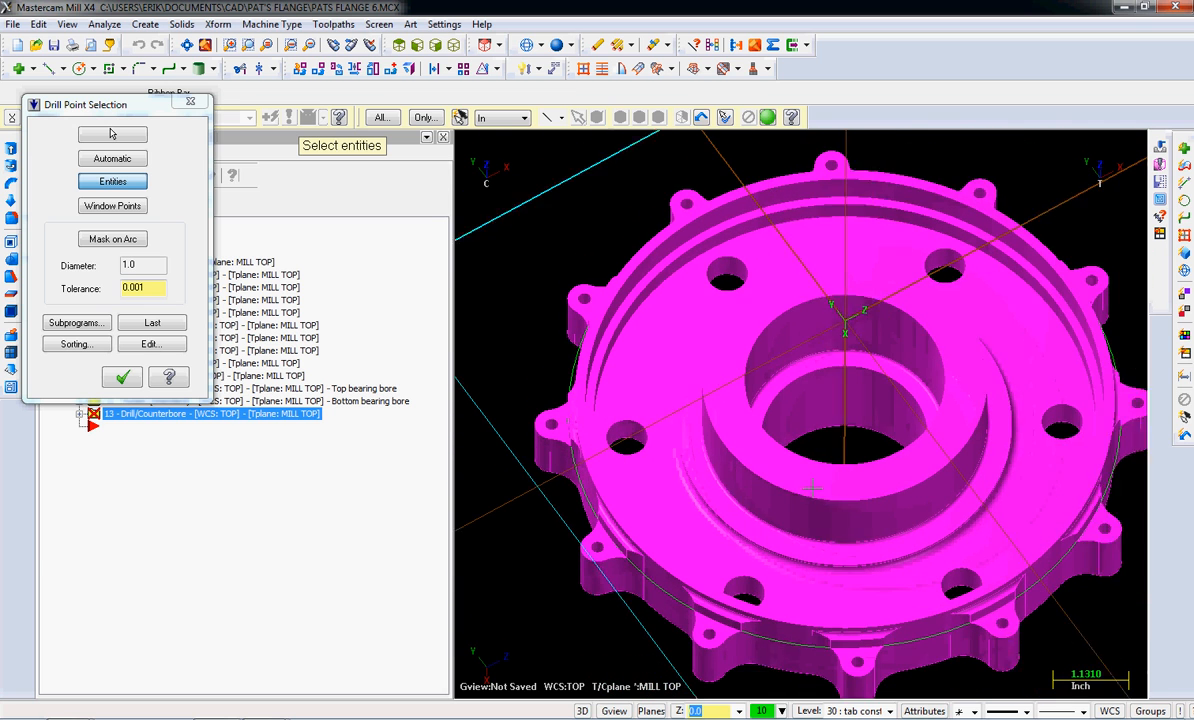
pyautogui.scroll(-2, 812, 487)
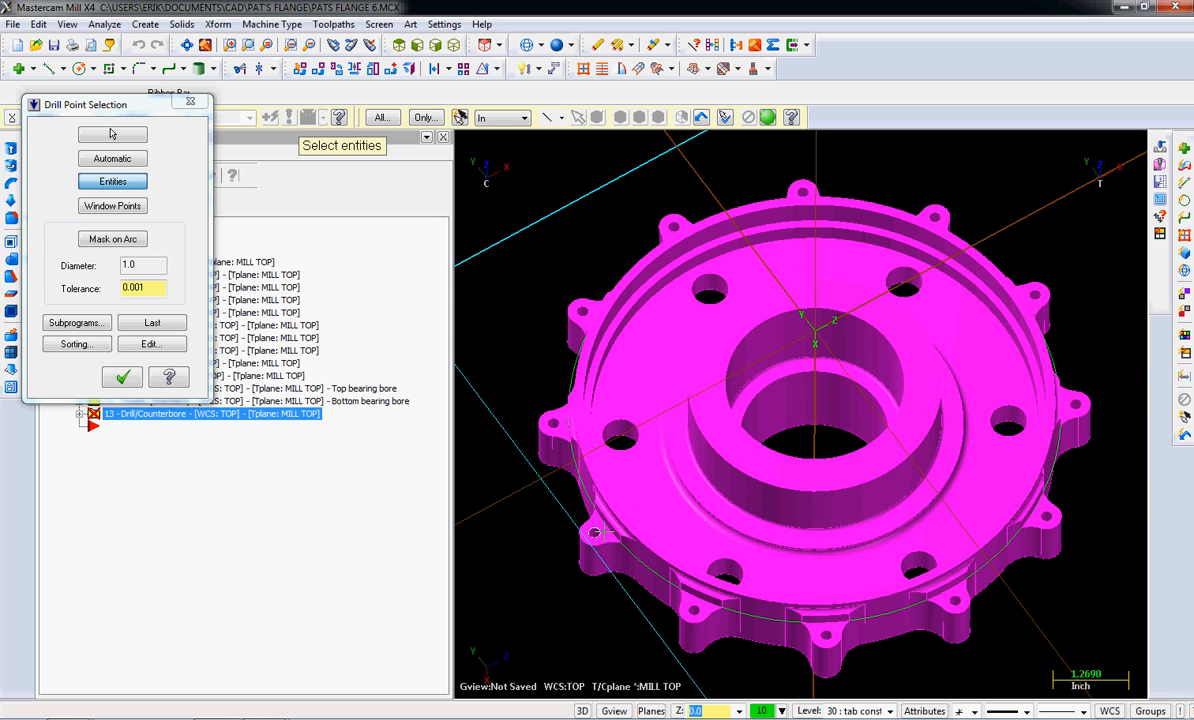
pyautogui.click(594, 533)
pyautogui.click(554, 424)
pyautogui.click(583, 311)
pyautogui.click(674, 225)
pyautogui.click(122, 377)
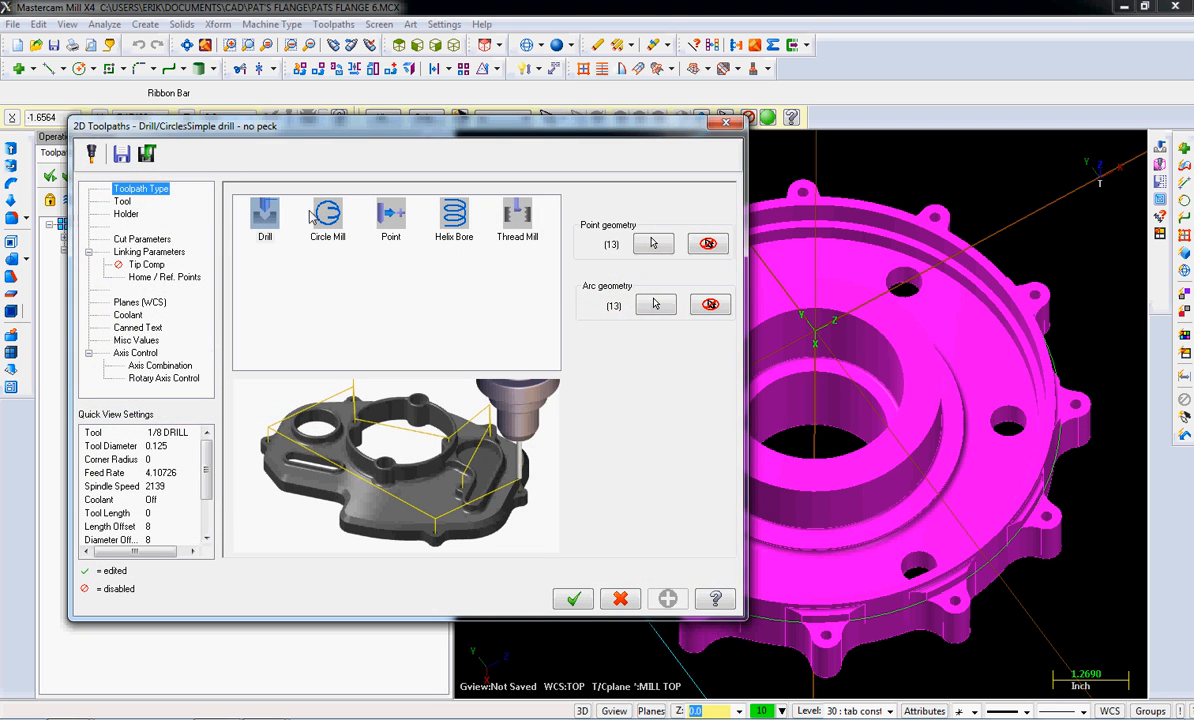
# Keep the toolpath type as Drill and choose the 1/4 SPOTDRILL as its tool.
pyautogui.click(257, 215)
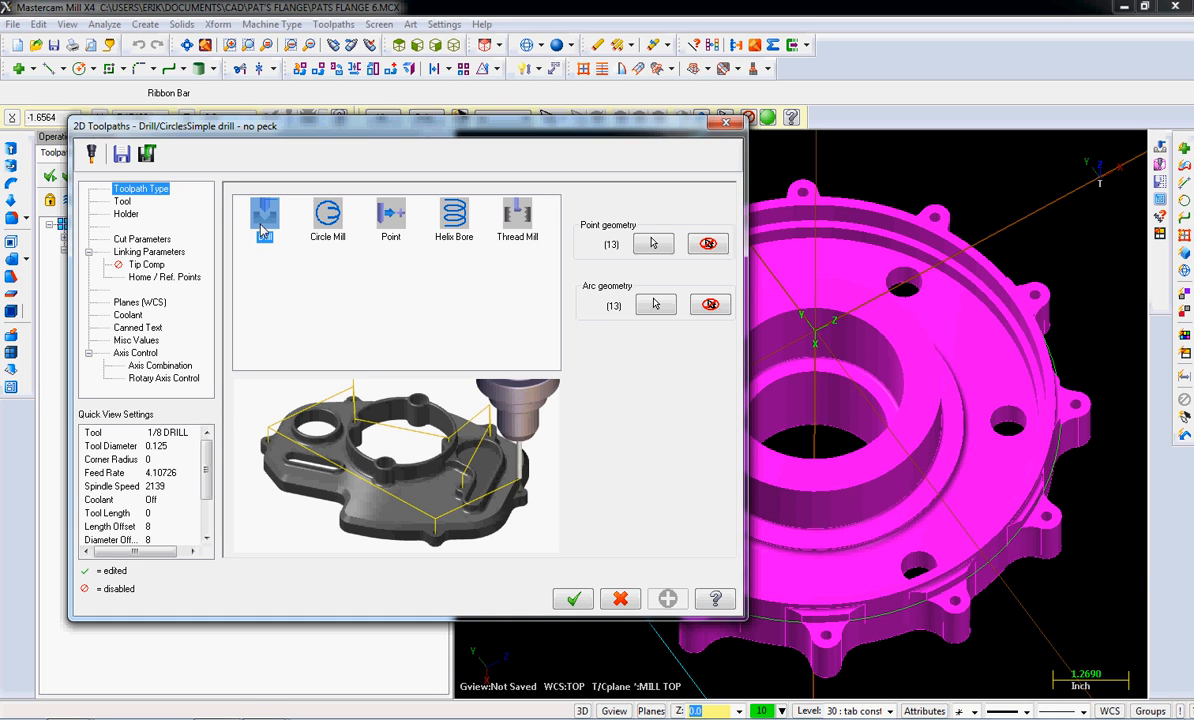
pyautogui.click(123, 202)
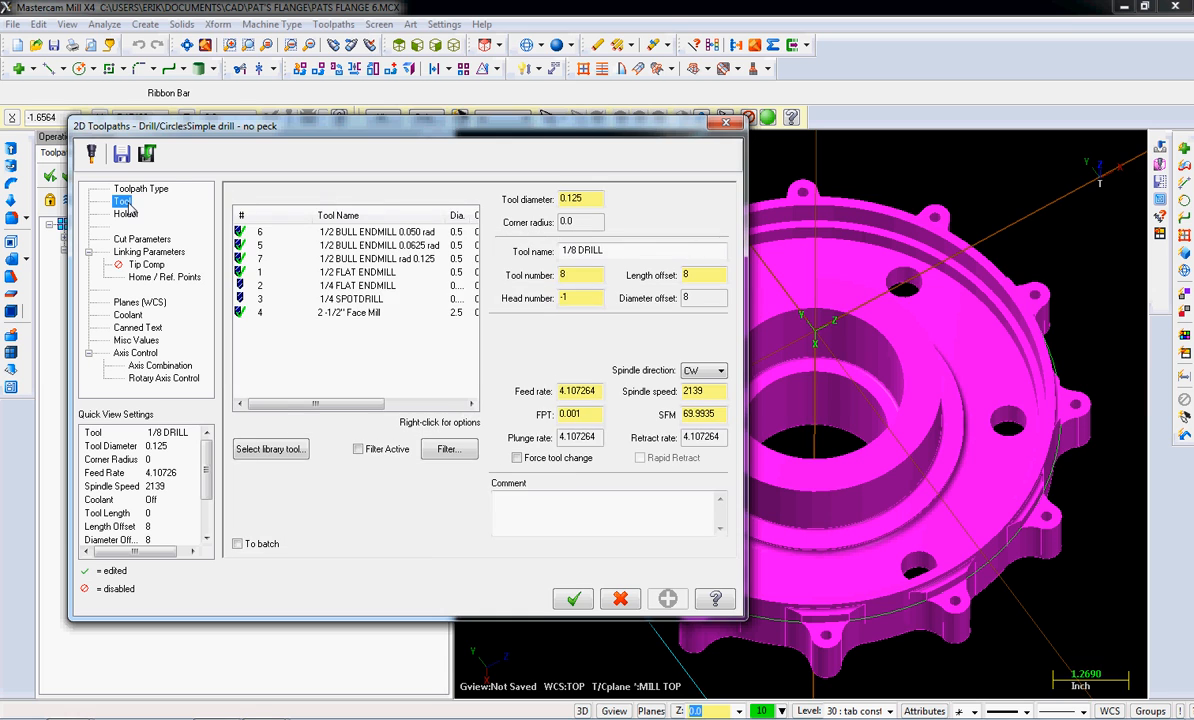
pyautogui.click(345, 299)
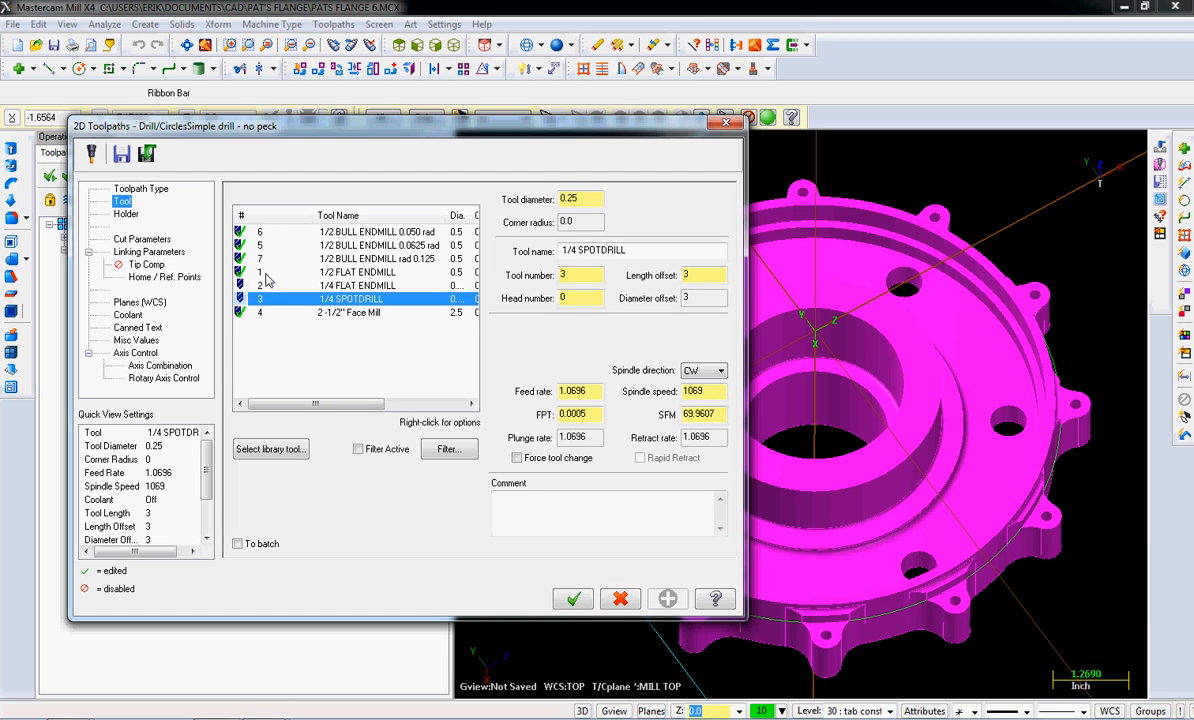
# Load the CT40.holders library and assign the C4C3-0032 holder to the spot drill.
pyautogui.click(124, 213)
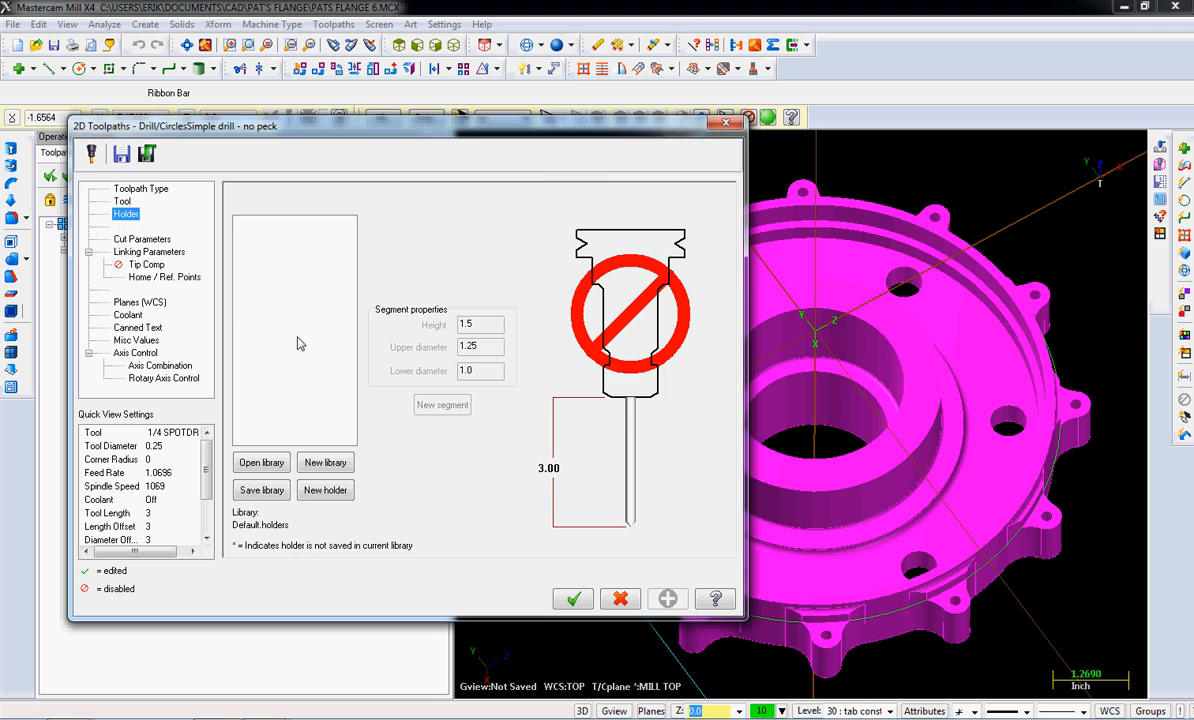
pyautogui.click(261, 462)
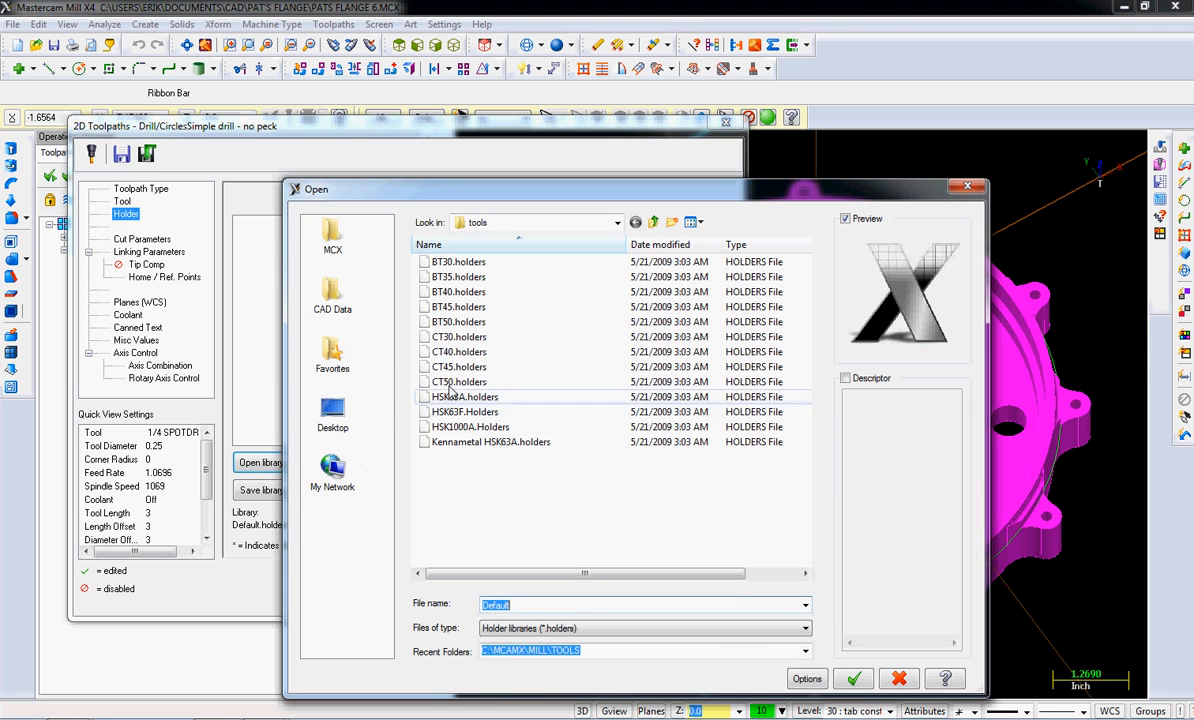
pyautogui.doubleClick(455, 351)
pyautogui.click(275, 263)
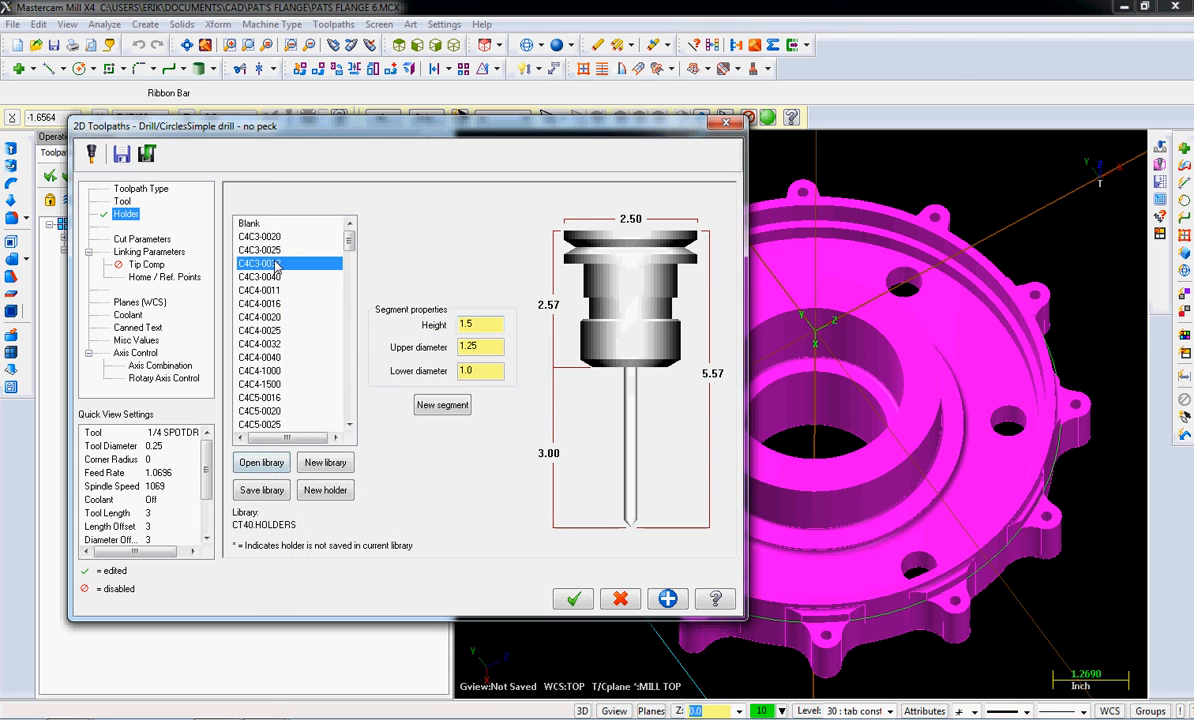
# Keep the Drill/Counterbore cycle and set both depth and top of stock to -1.3142 by picking a tab hole's center point.
pyautogui.click(140, 239)
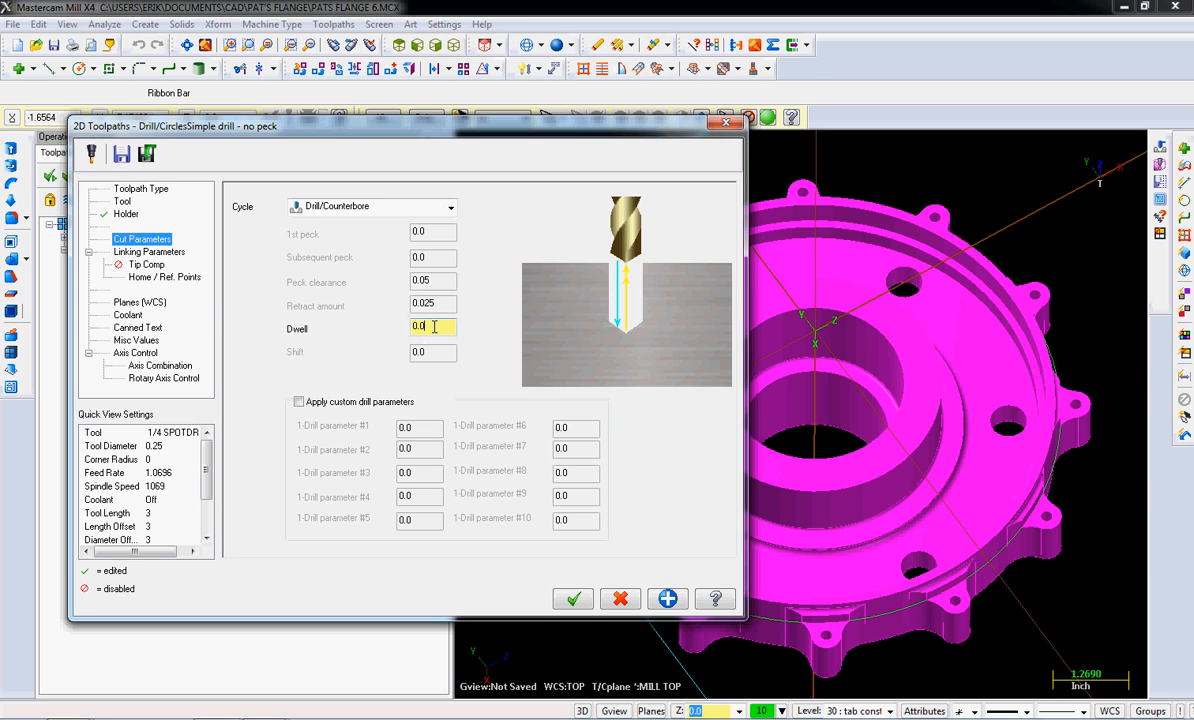
pyautogui.click(145, 251)
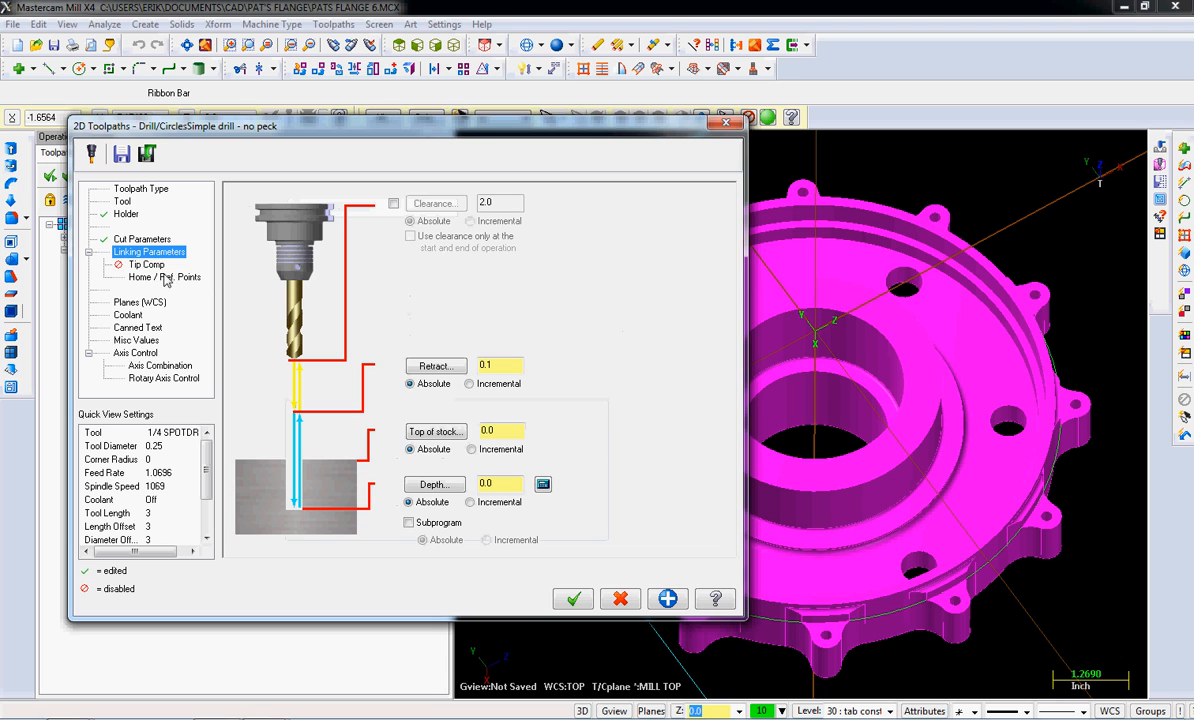
pyautogui.click(432, 484)
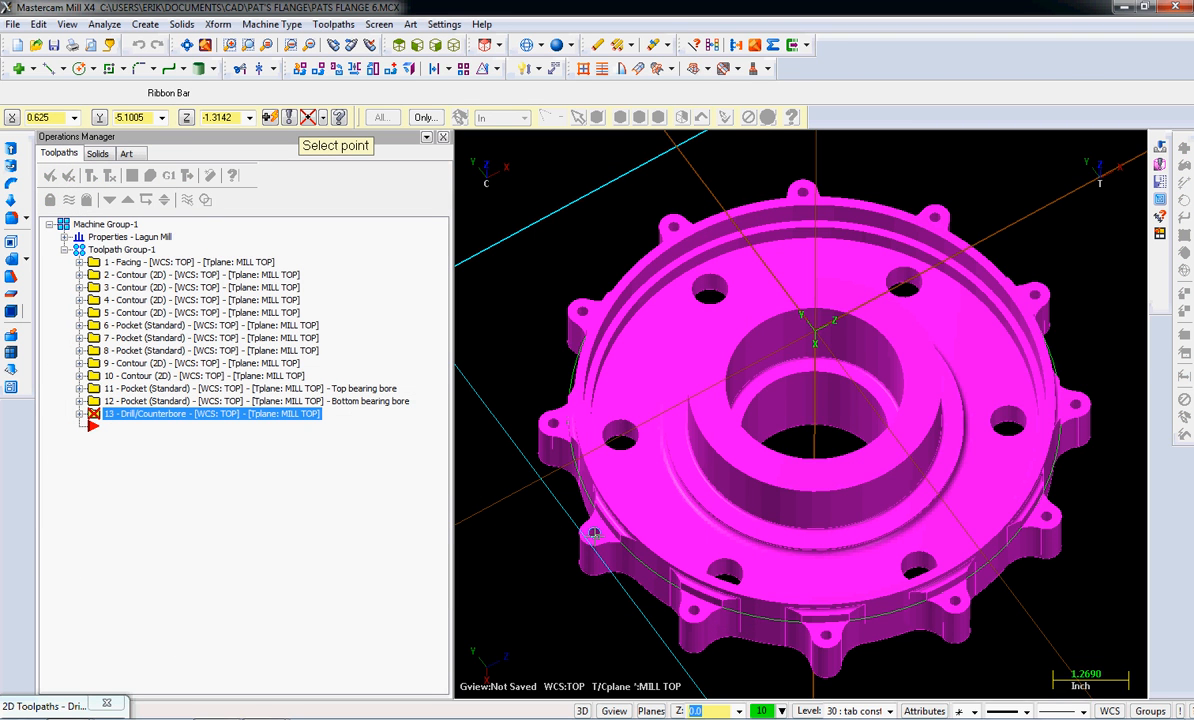
pyautogui.scroll(5, 594, 535)
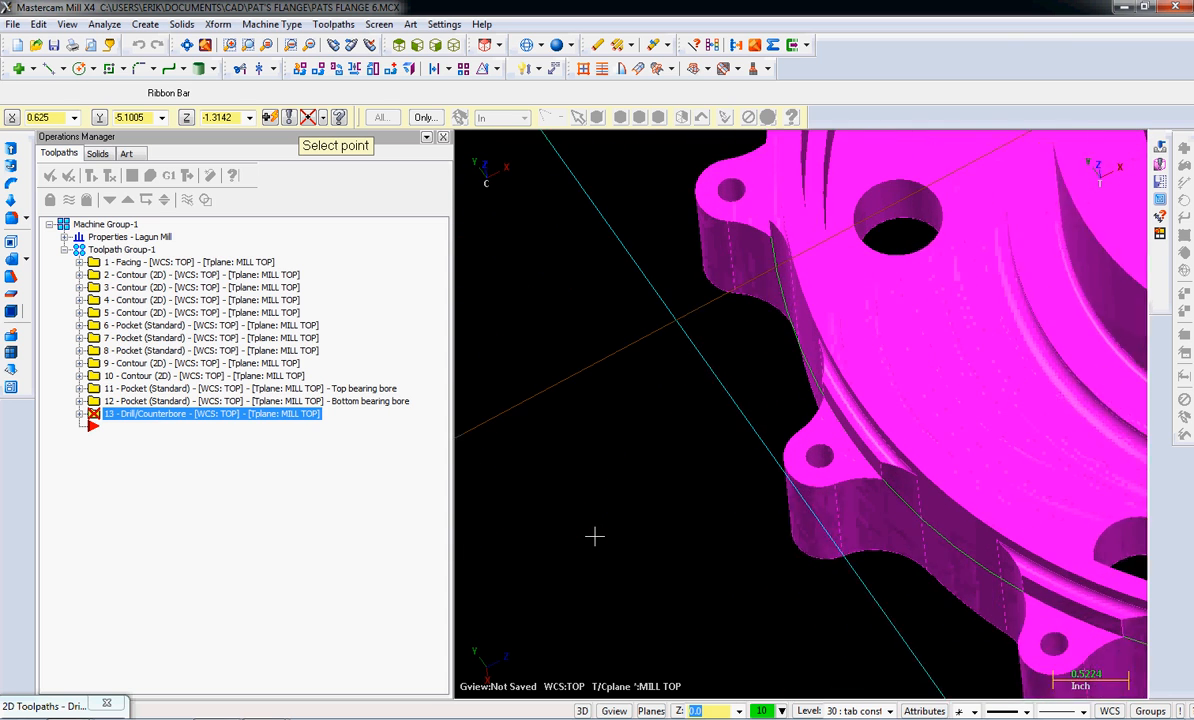
pyautogui.scroll(1, 594, 535)
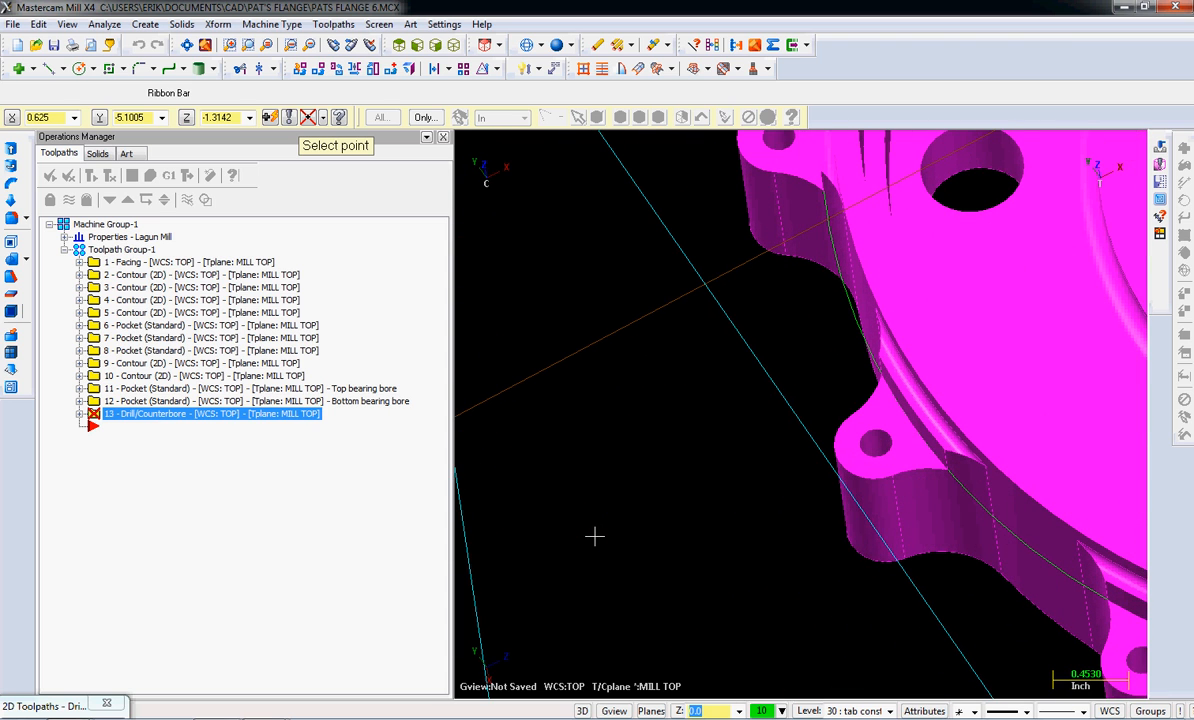
pyautogui.click(884, 457)
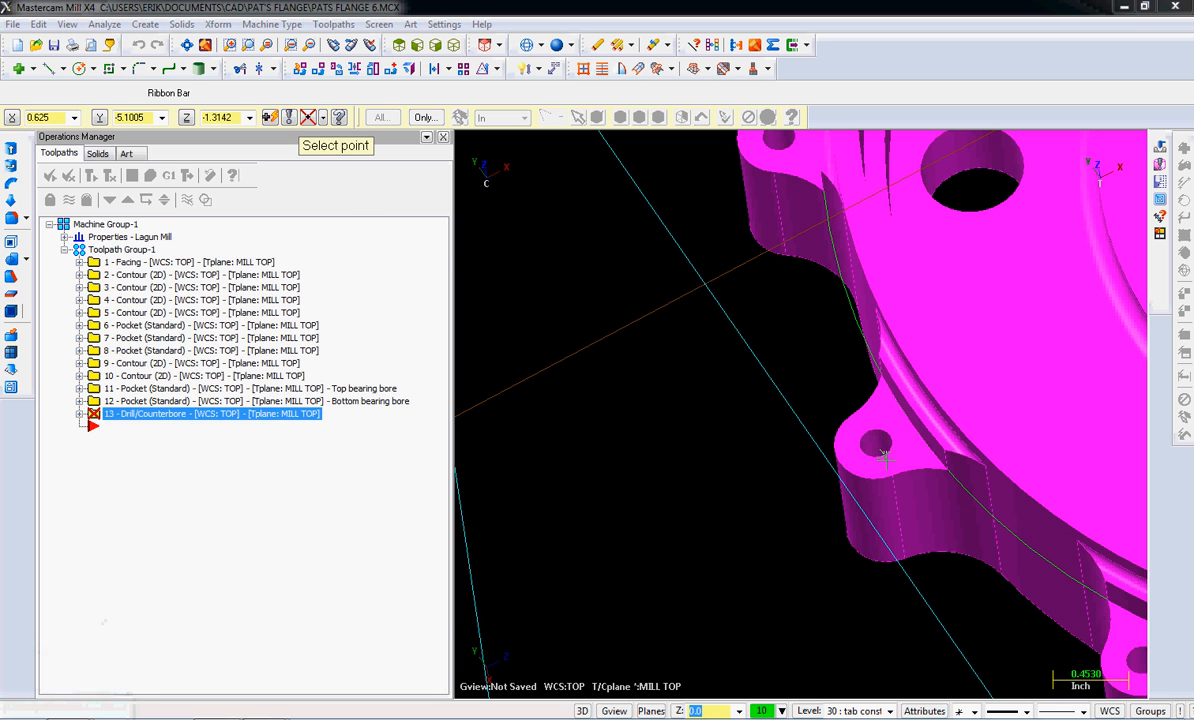
pyautogui.press('Return')
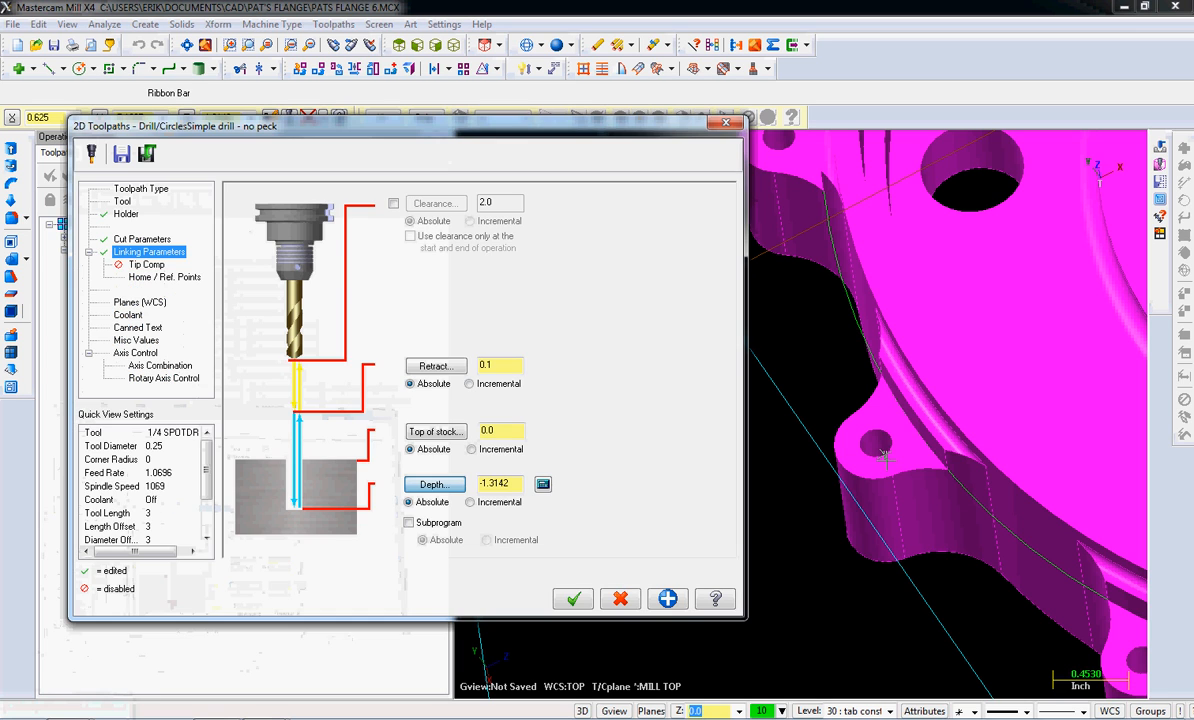
pyautogui.click(436, 431)
pyautogui.click(875, 444)
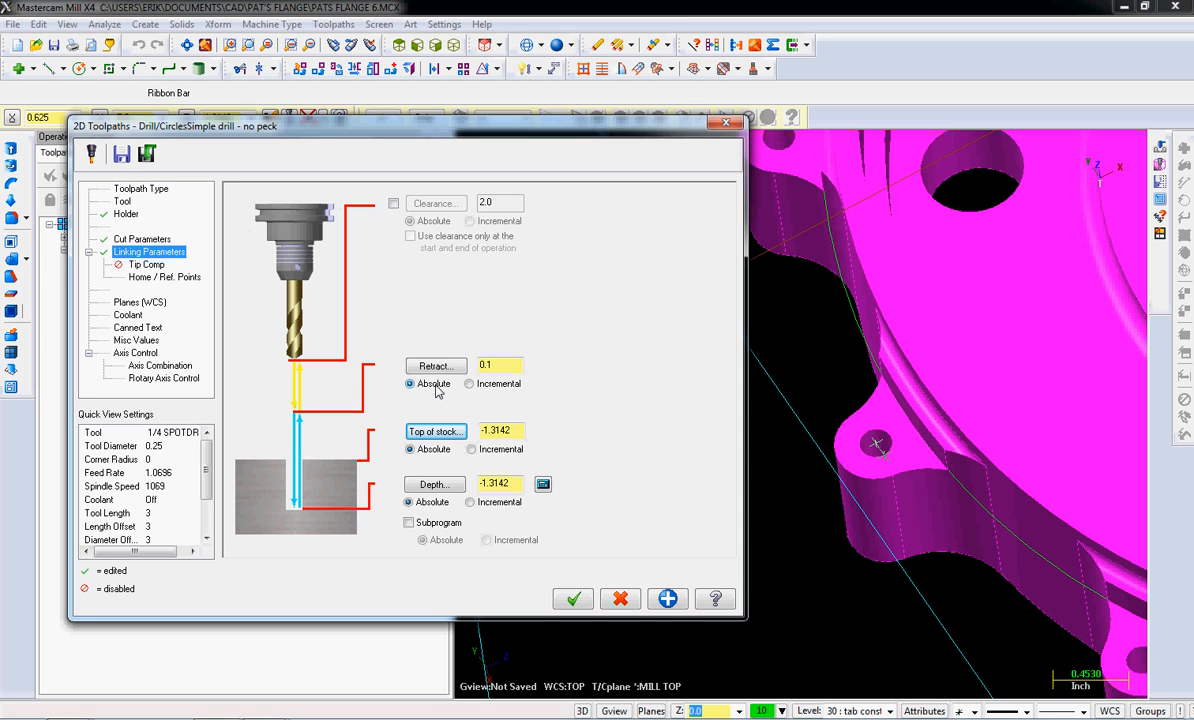
pyautogui.click(146, 265)
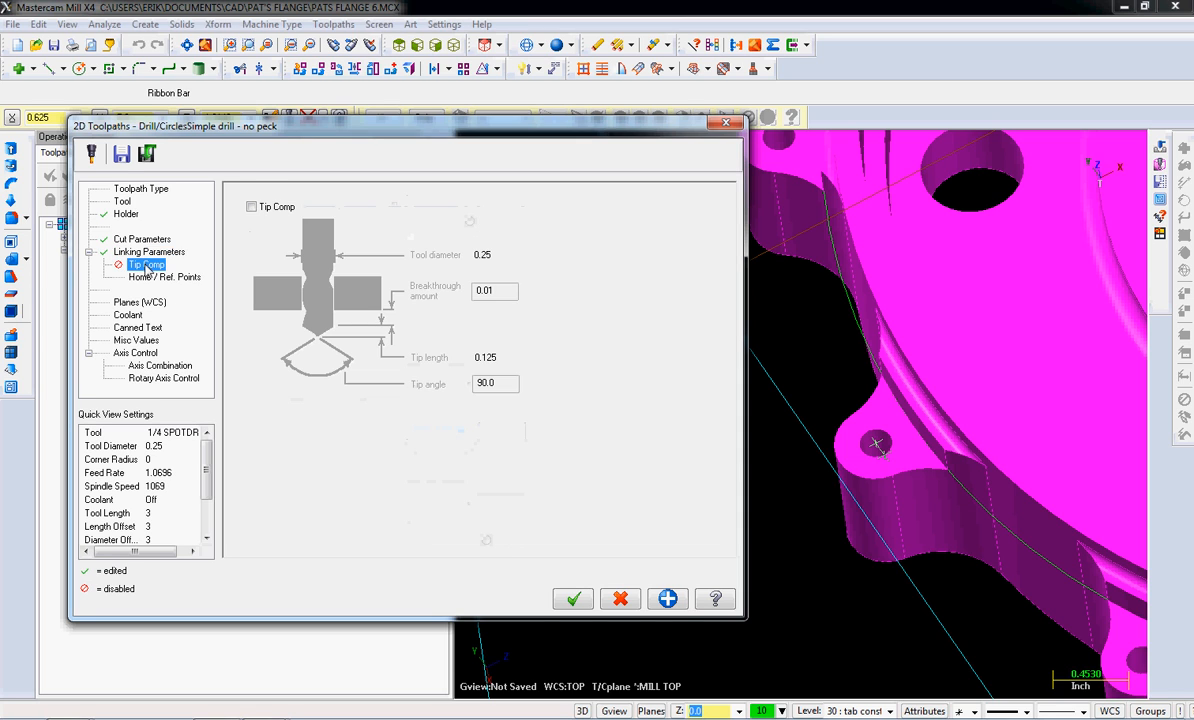
pyautogui.click(251, 206)
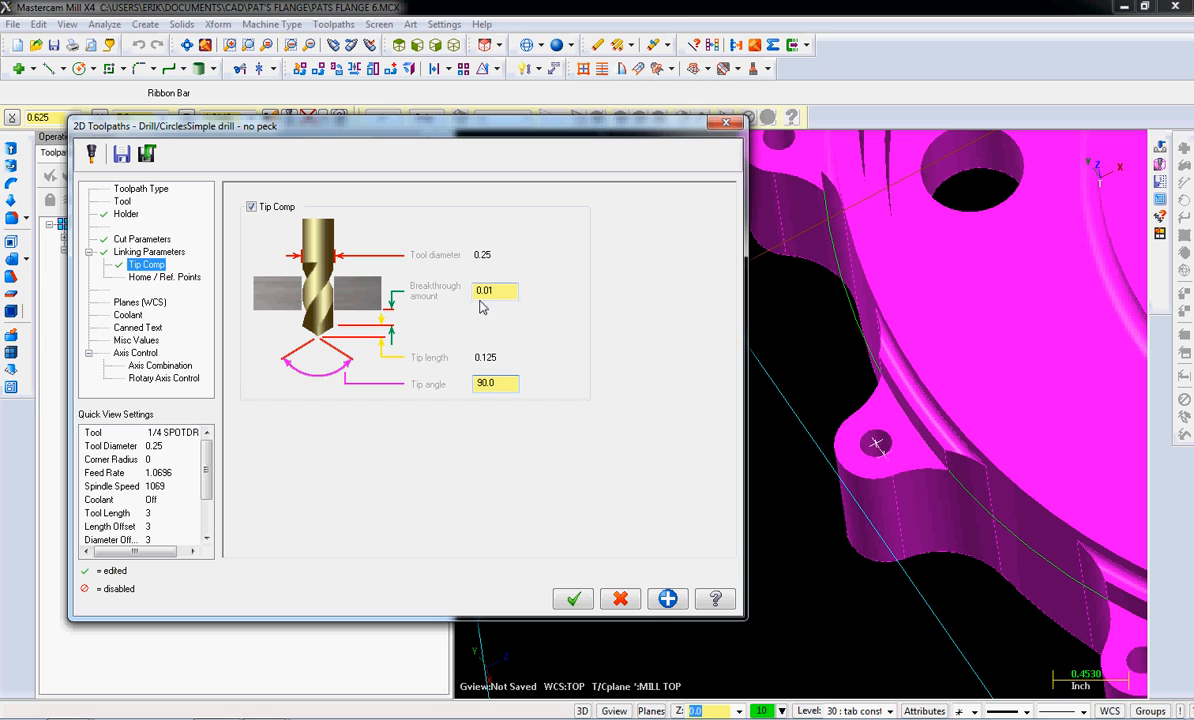
pyautogui.click(251, 207)
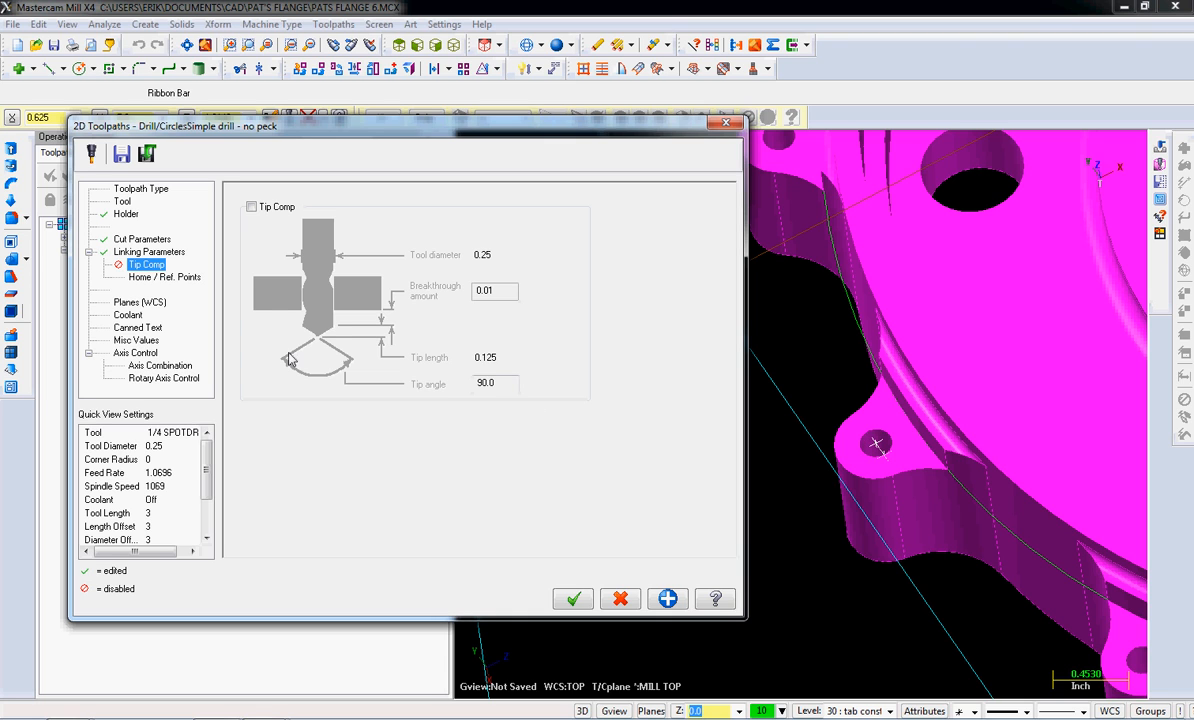
# Check the toolpath's planes, switch Flood coolant on, and accept the drill toolpath parameters.
pyautogui.click(134, 303)
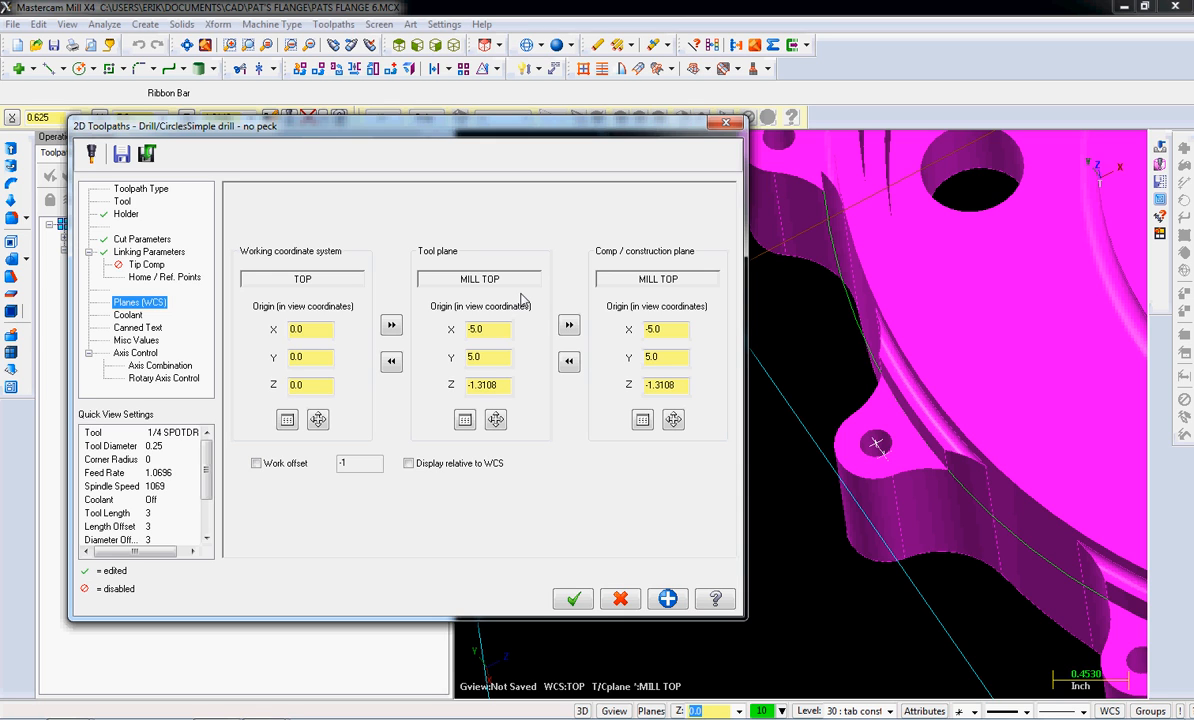
pyautogui.click(128, 315)
pyautogui.click(494, 279)
pyautogui.click(490, 298)
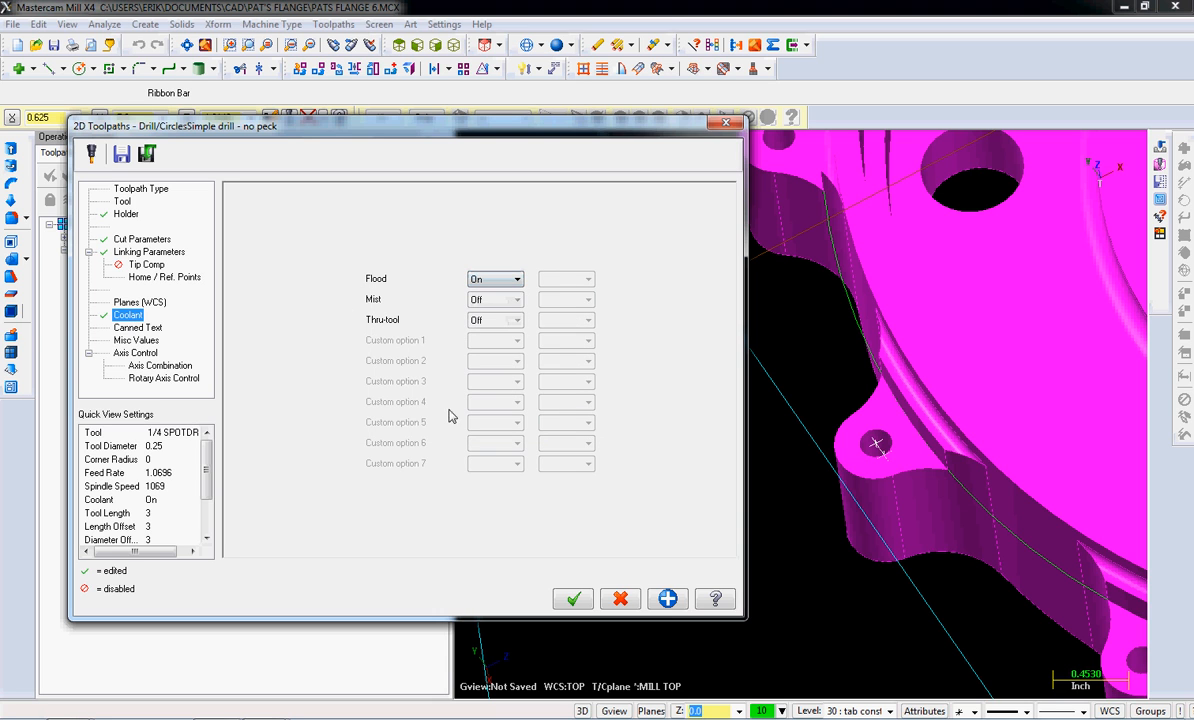
pyautogui.click(574, 598)
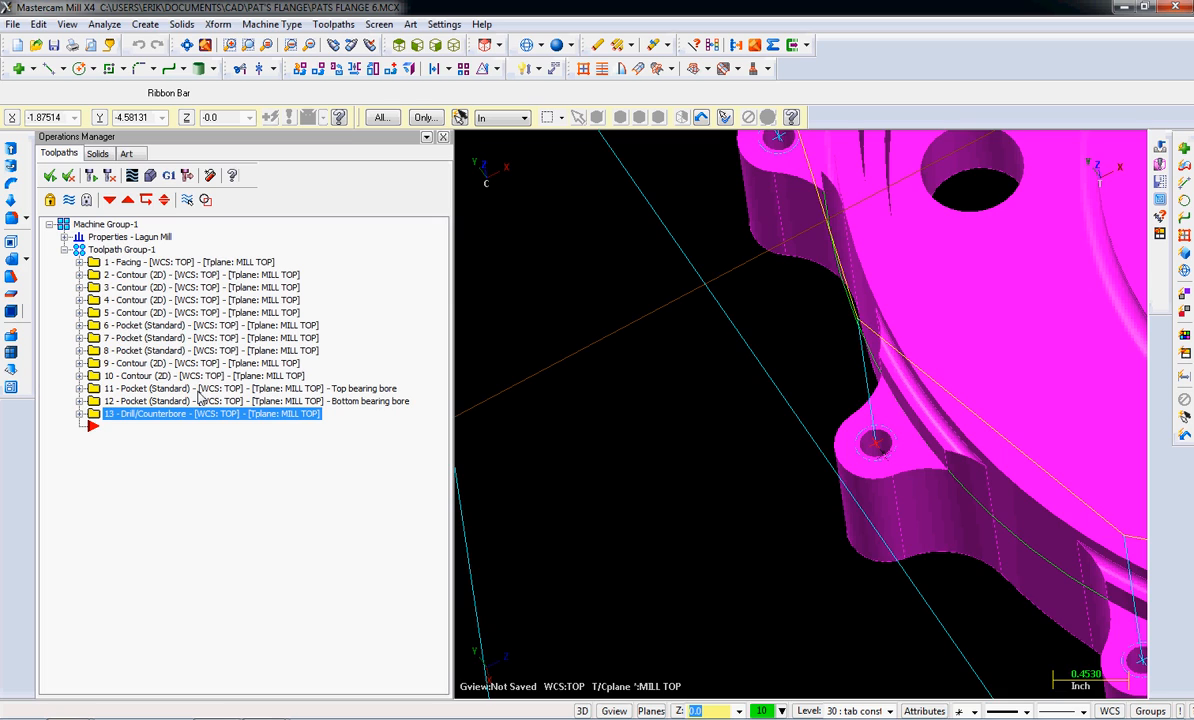
# Lower the depth of drill operation 13 by .05 to -1.3642 and regenerate its toolpath.
pyautogui.scroll(-8, 199, 393)
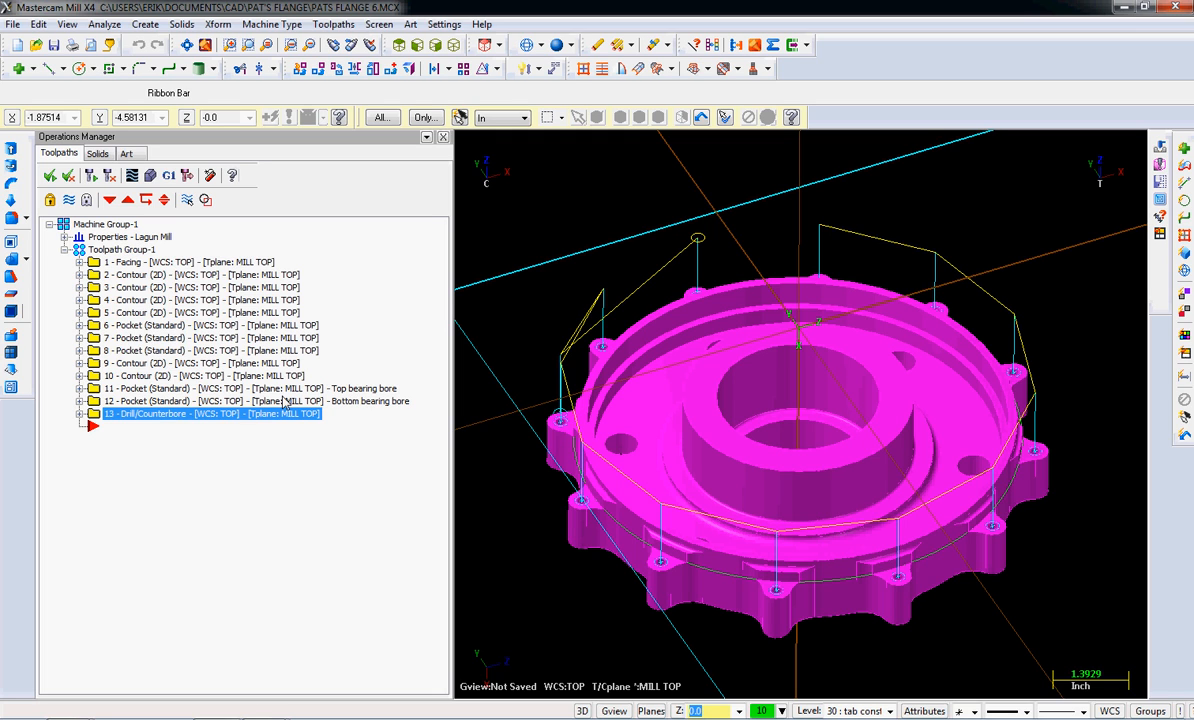
pyautogui.click(80, 415)
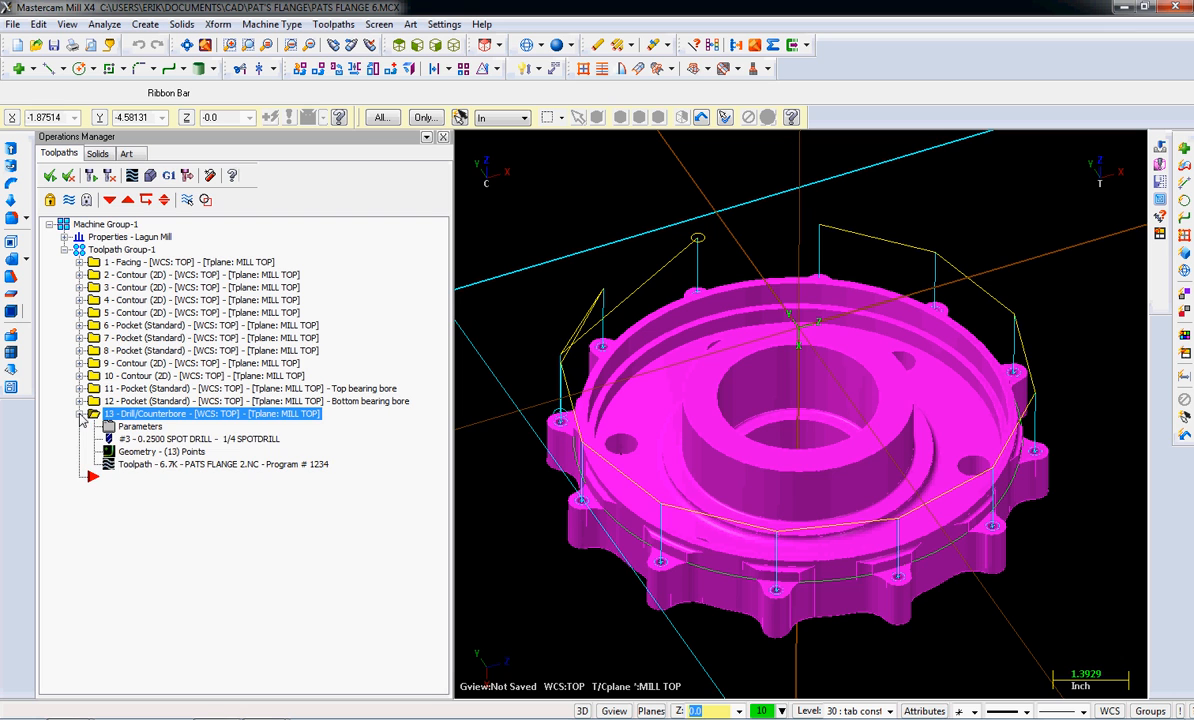
pyautogui.click(130, 427)
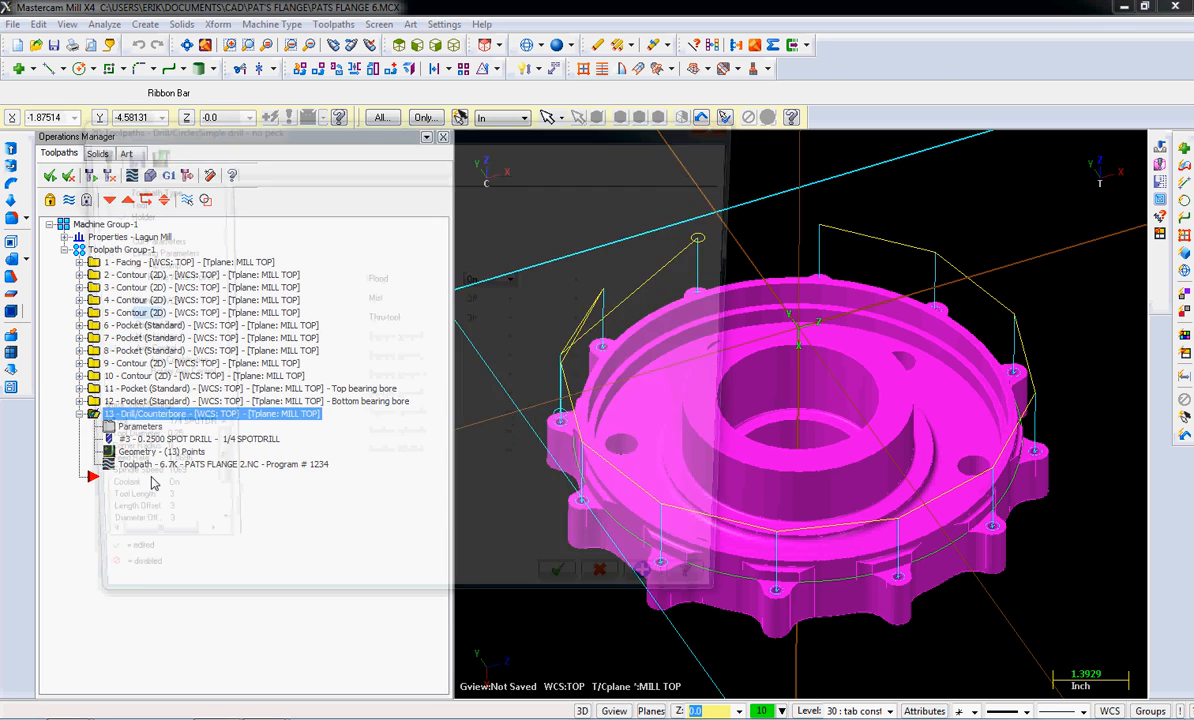
pyautogui.click(150, 252)
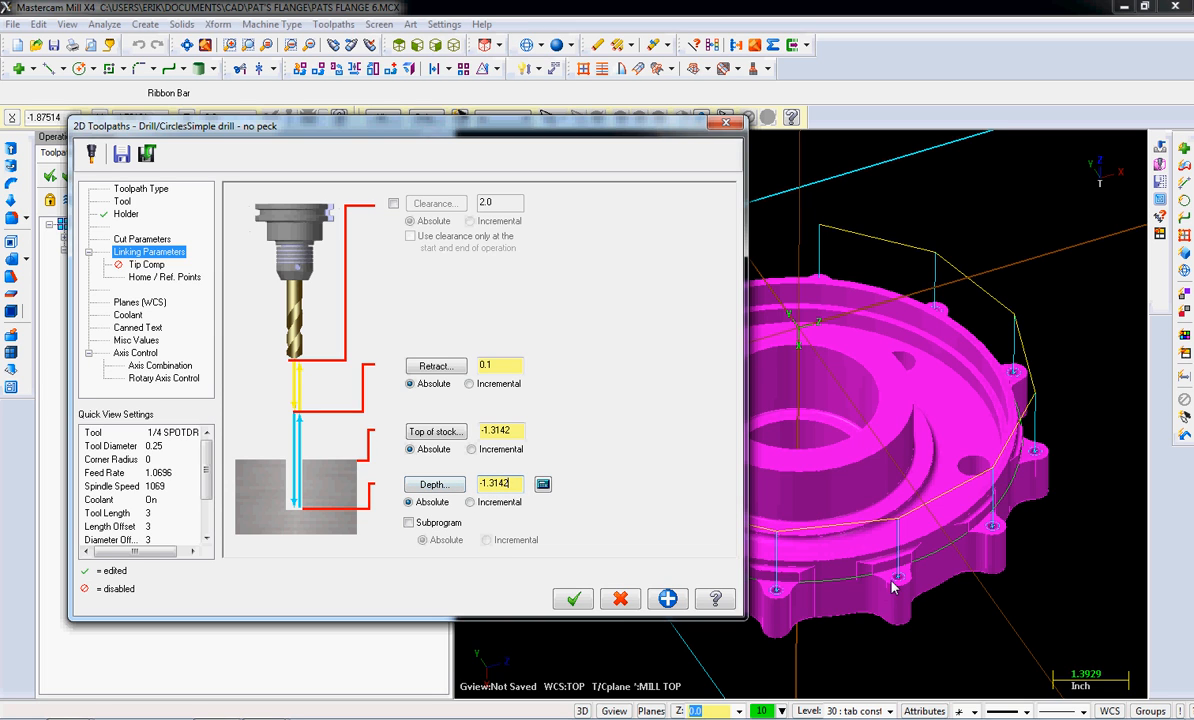
pyautogui.click(519, 485)
pyautogui.write('-.05')
pyautogui.click(575, 601)
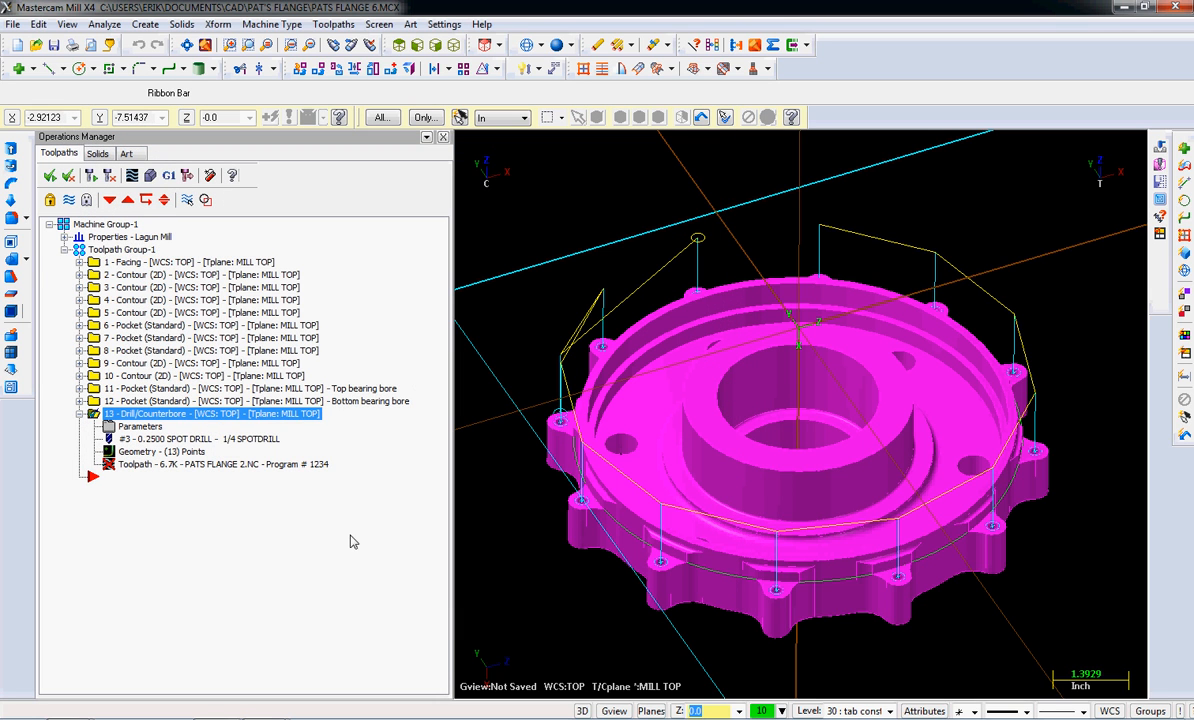
pyautogui.click(112, 180)
# Run a Verify simulation of the spot-drilling operation on the machined stock, dismissing the STL comparison.
pyautogui.click(151, 175)
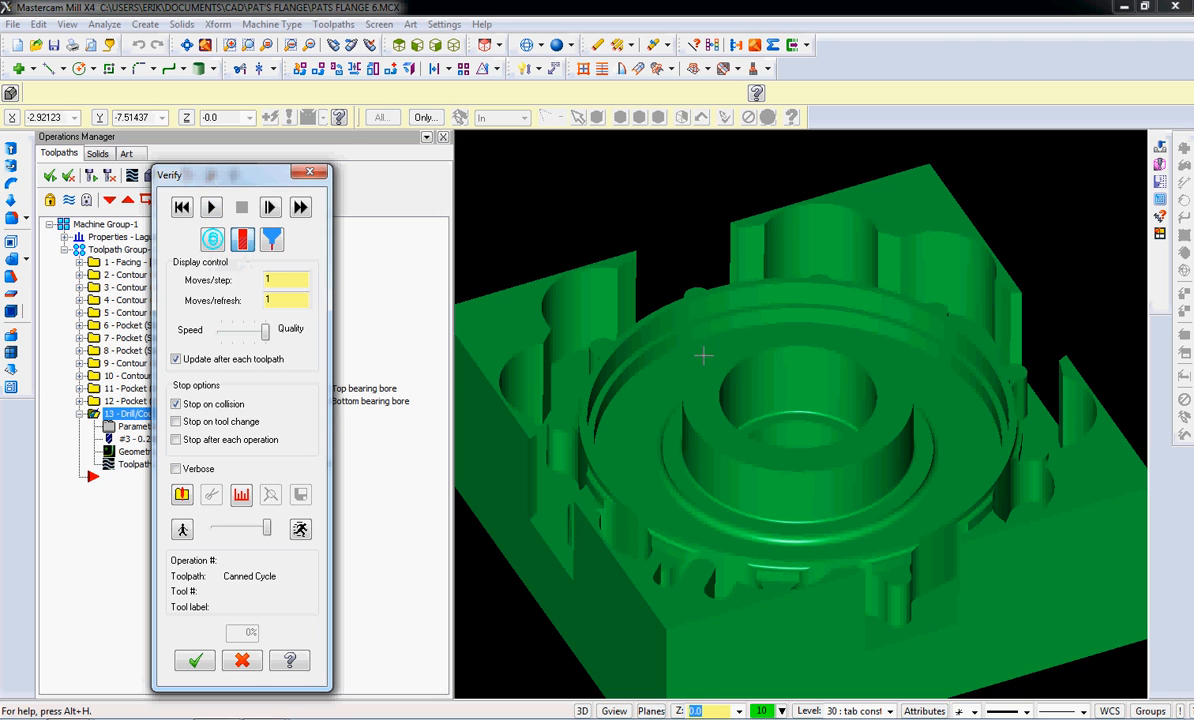
pyautogui.moveTo(728, 413); pyautogui.dragTo(729, 416, button='middle')
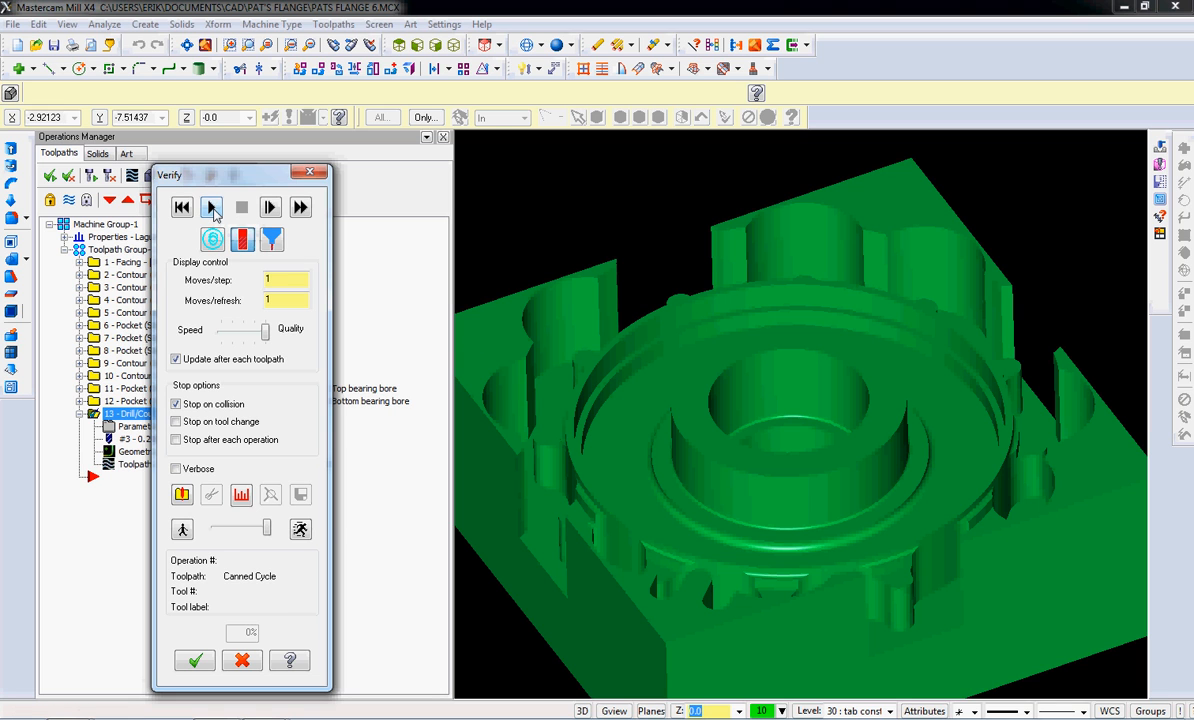
pyautogui.click(212, 207)
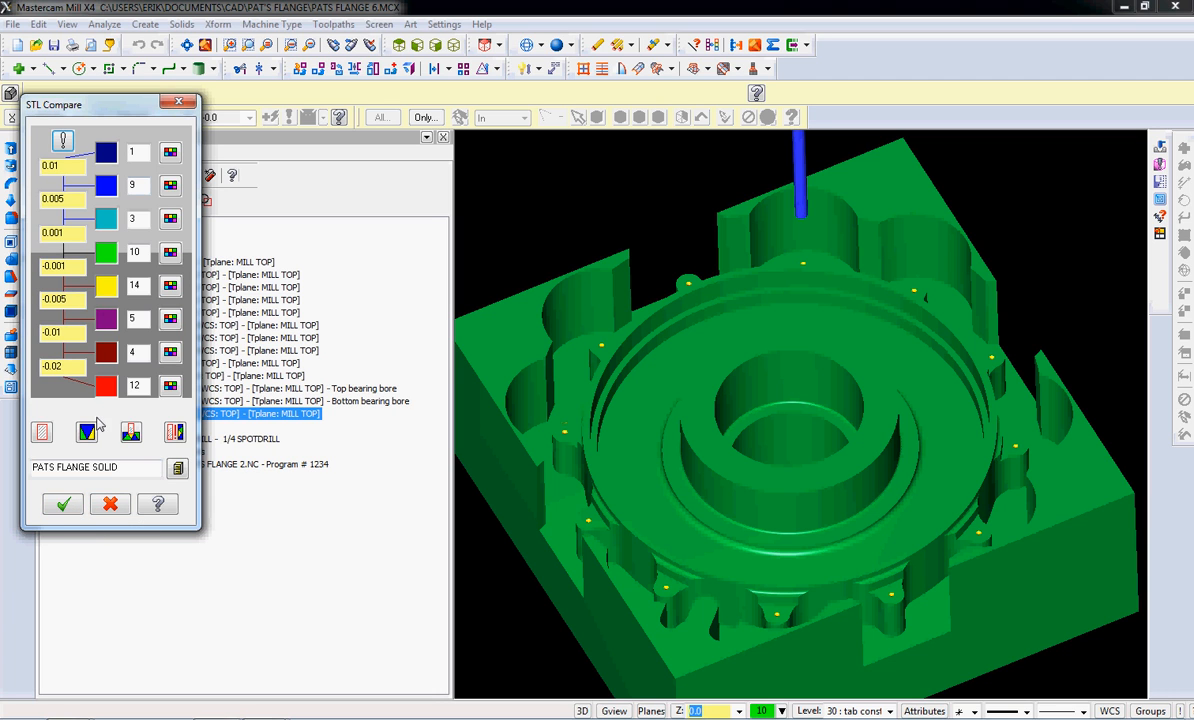
pyautogui.click(111, 505)
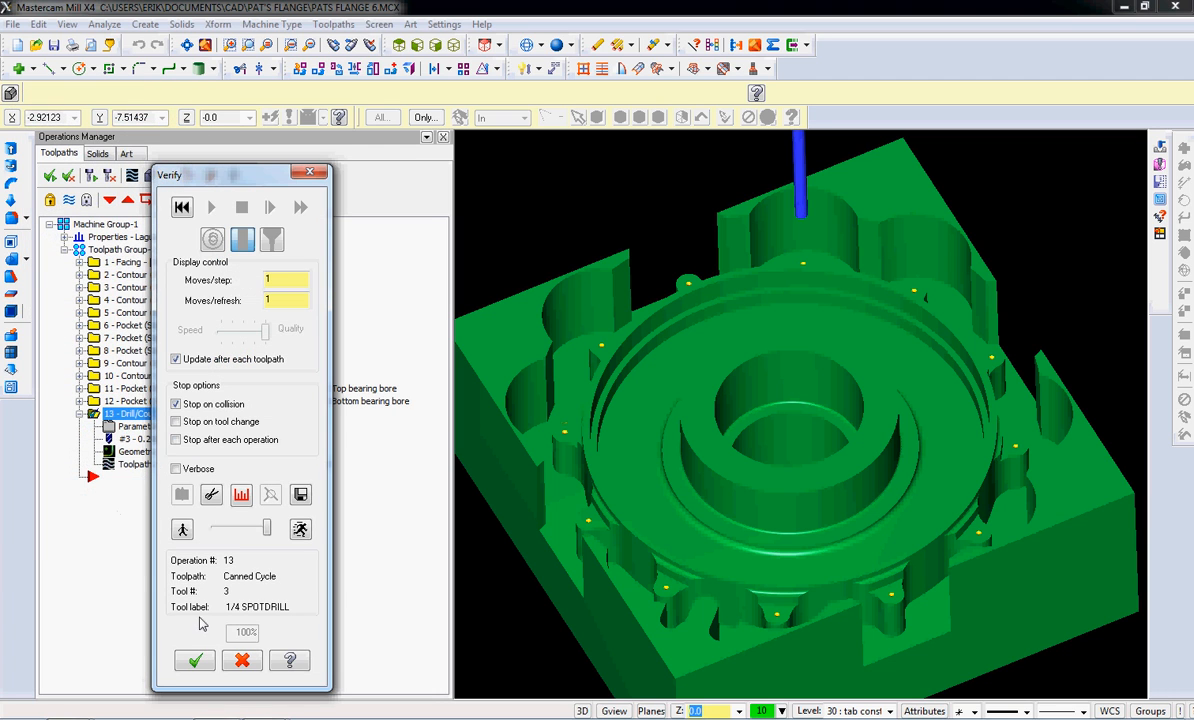
pyautogui.click(242, 660)
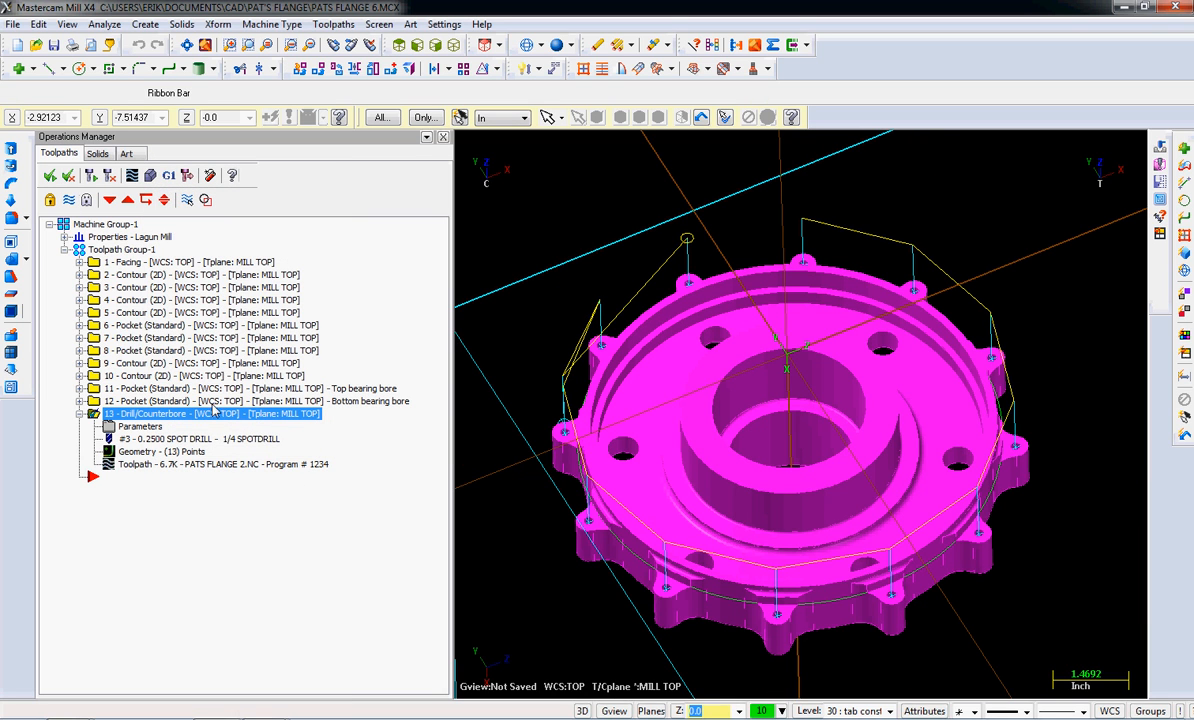
# Label drill operation 13 with the comment "Spot drill for 1/4-20" and collapse its entry.
pyautogui.click(140, 427)
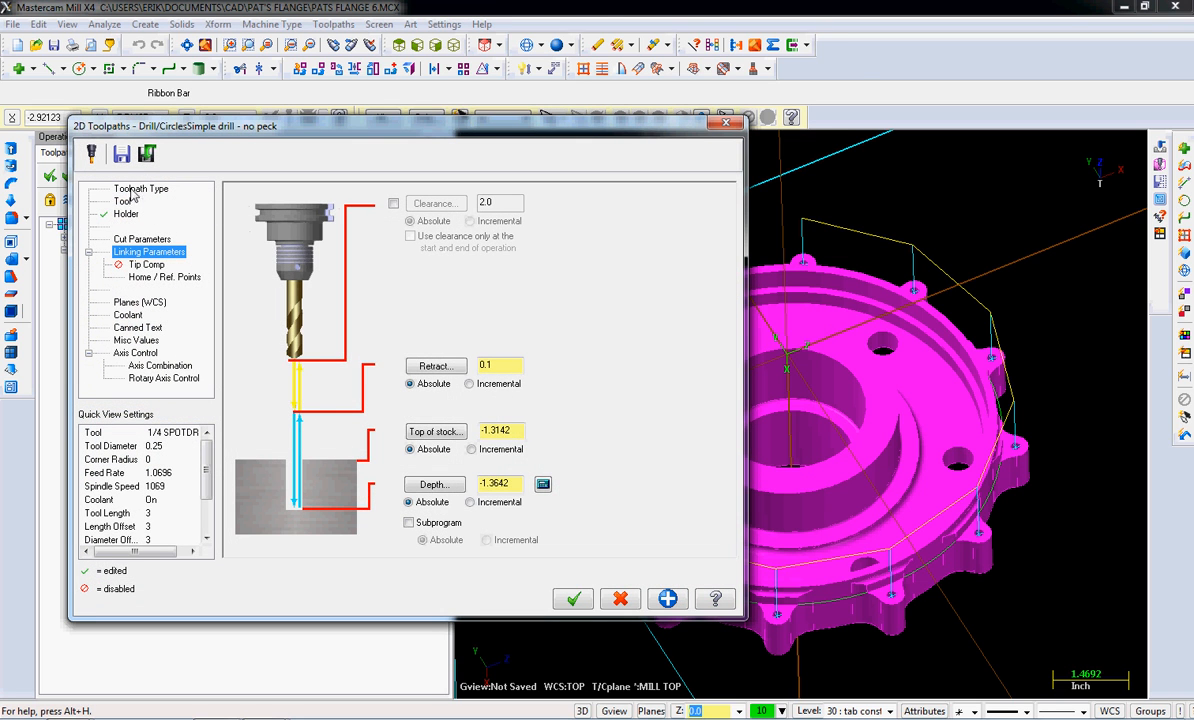
pyautogui.click(121, 201)
pyautogui.click(567, 521)
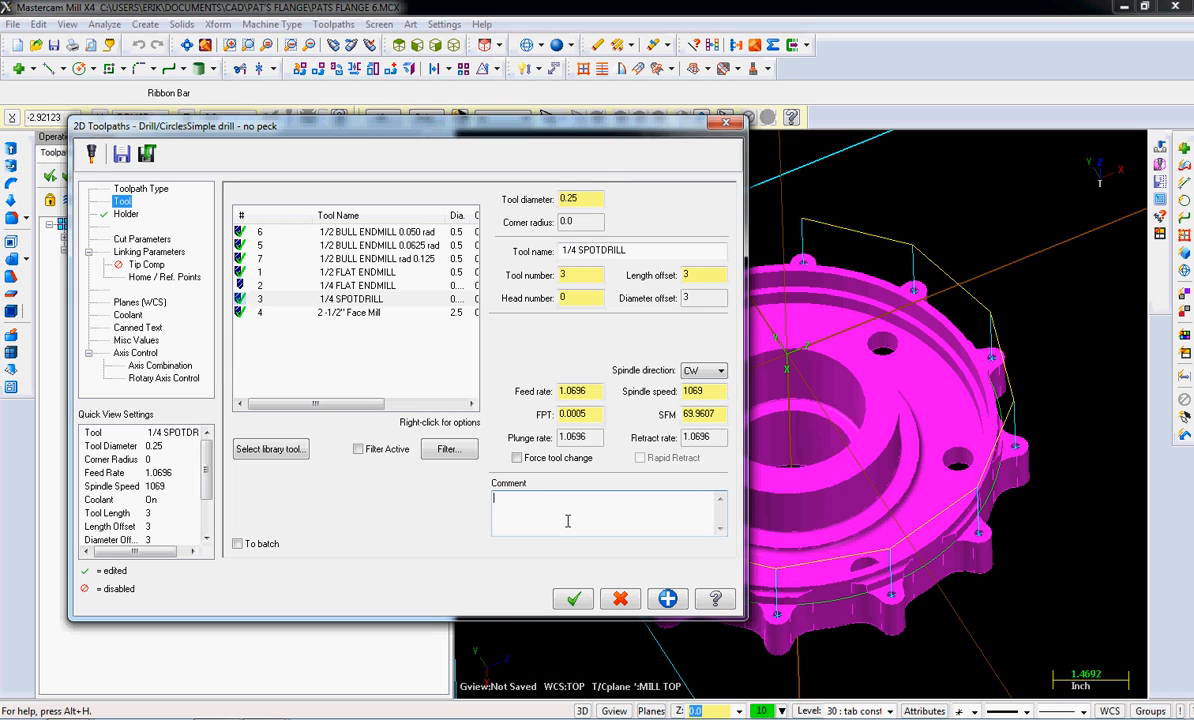
pyautogui.write('Spot drill for 1/4-20')
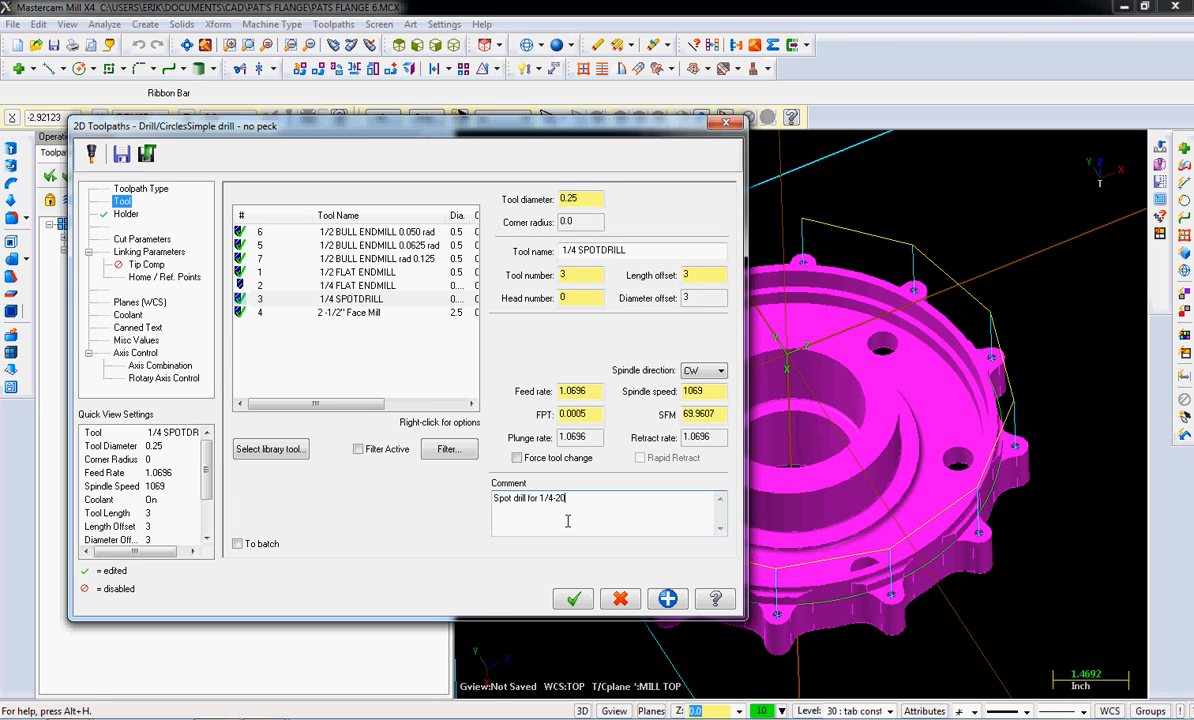
pyautogui.click(588, 604)
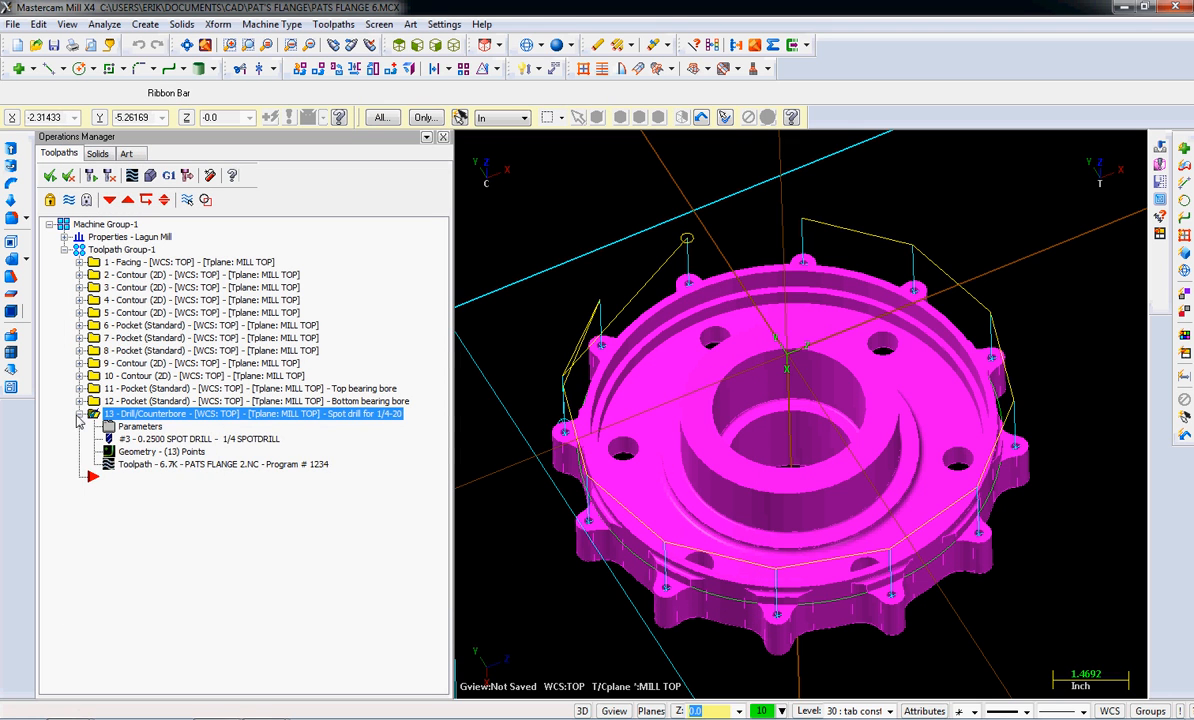
pyautogui.click(79, 414)
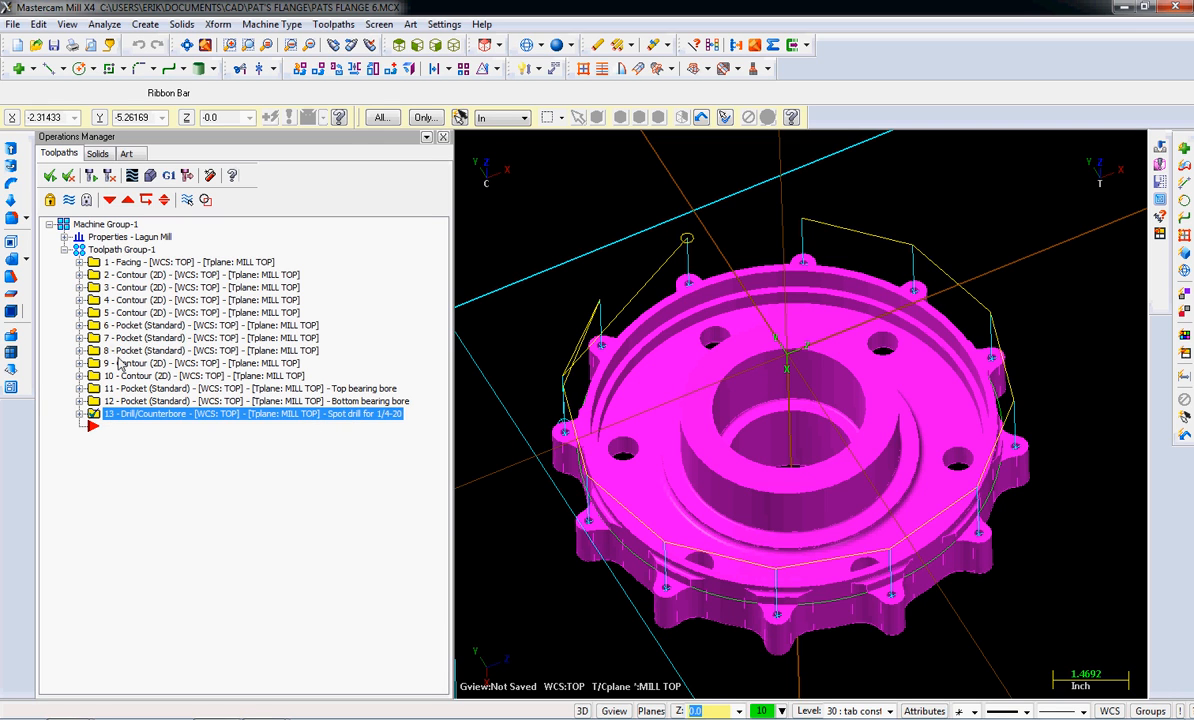
pyautogui.click(50, 177)
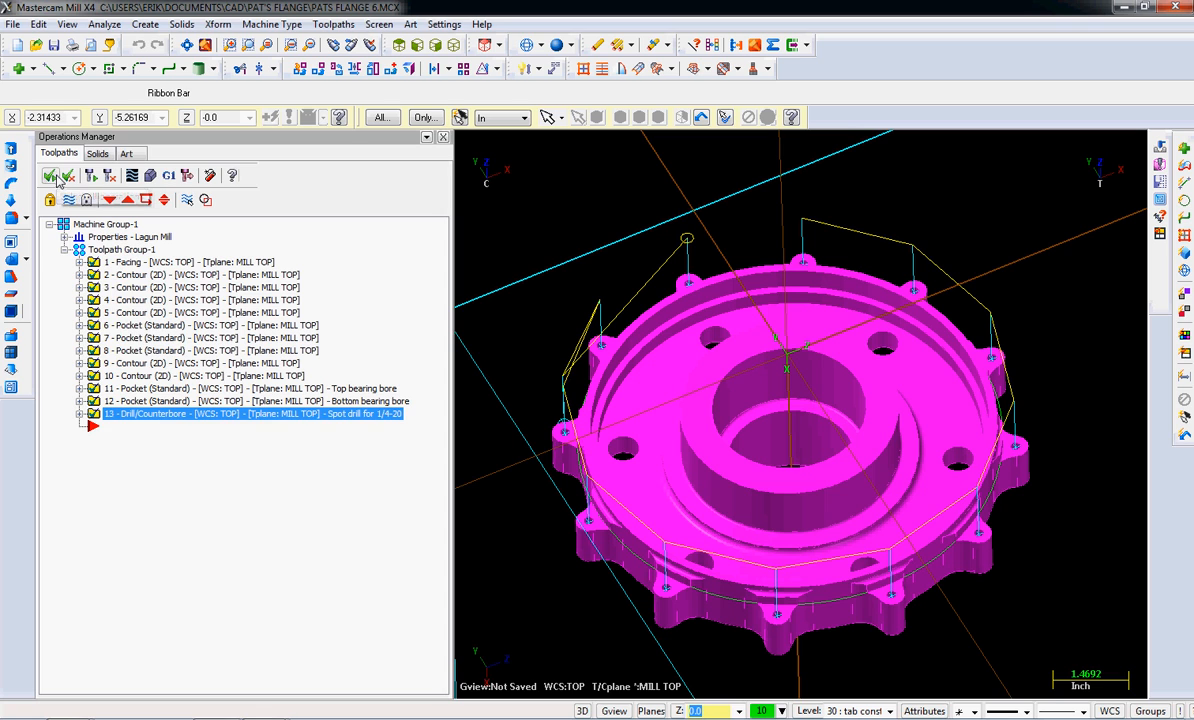
pyautogui.click(68, 178)
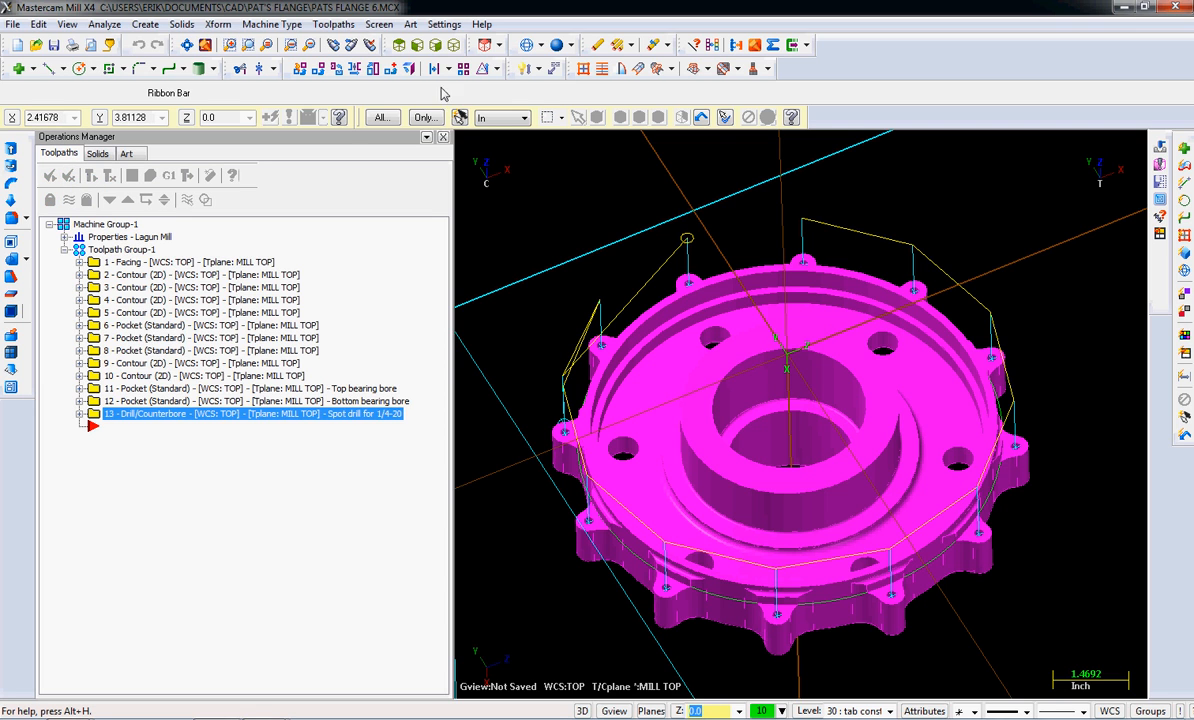
pyautogui.click(336, 26)
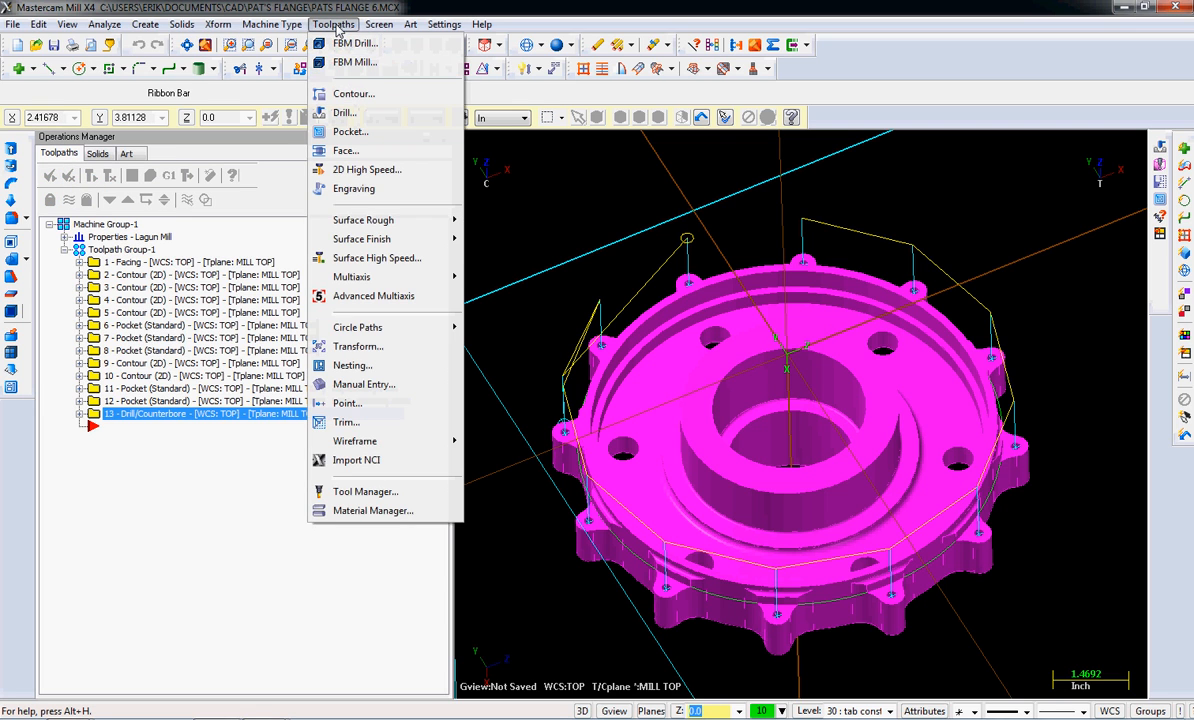
pyautogui.click(166, 467)
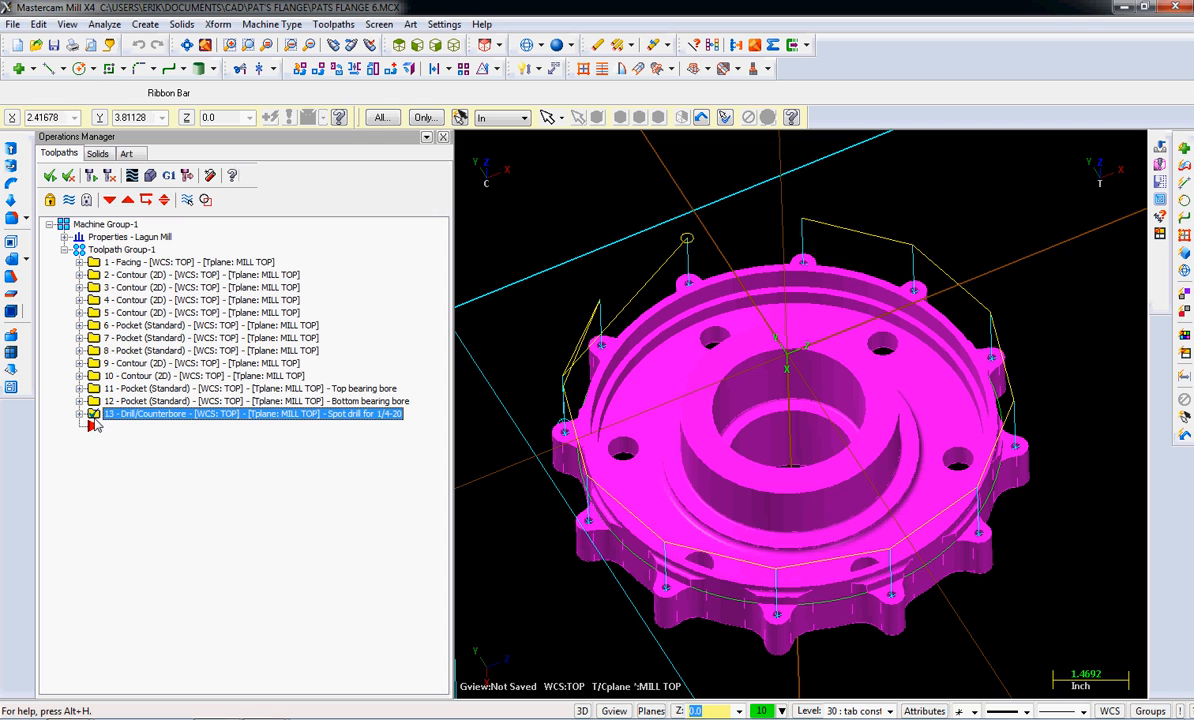
# Paste a copy of drill operation 13 after the last operation.
pyautogui.click(107, 428)
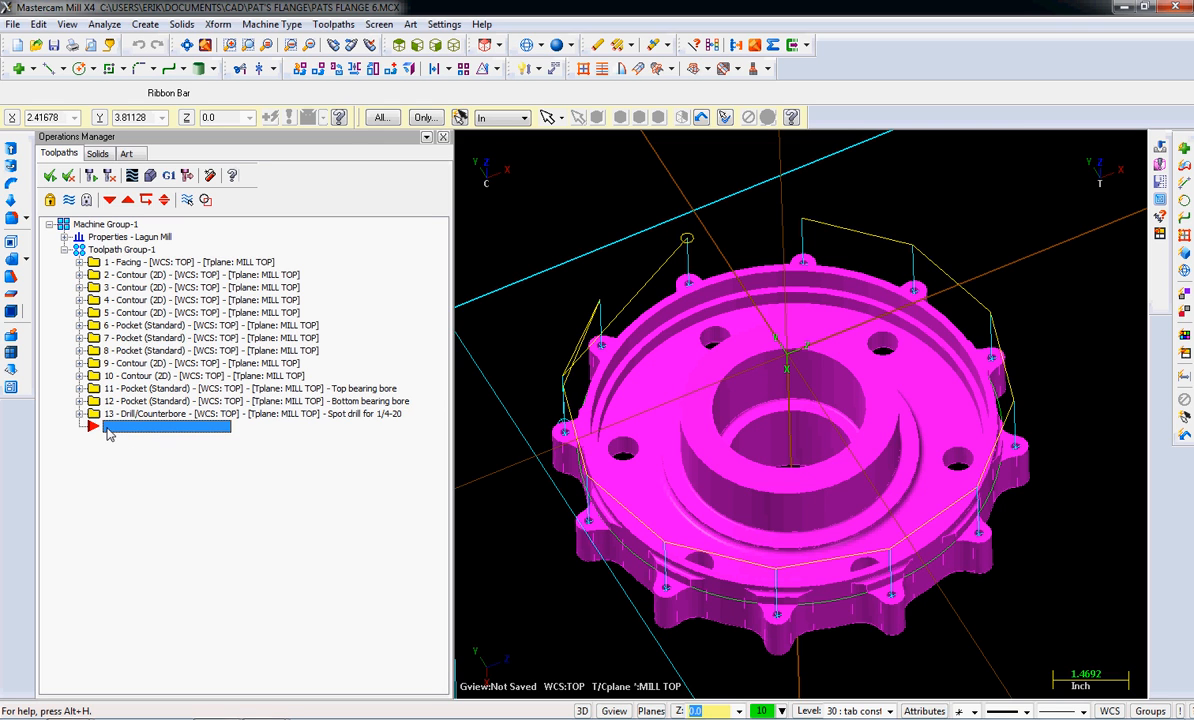
pyautogui.hotkey('ctrl', 'v')
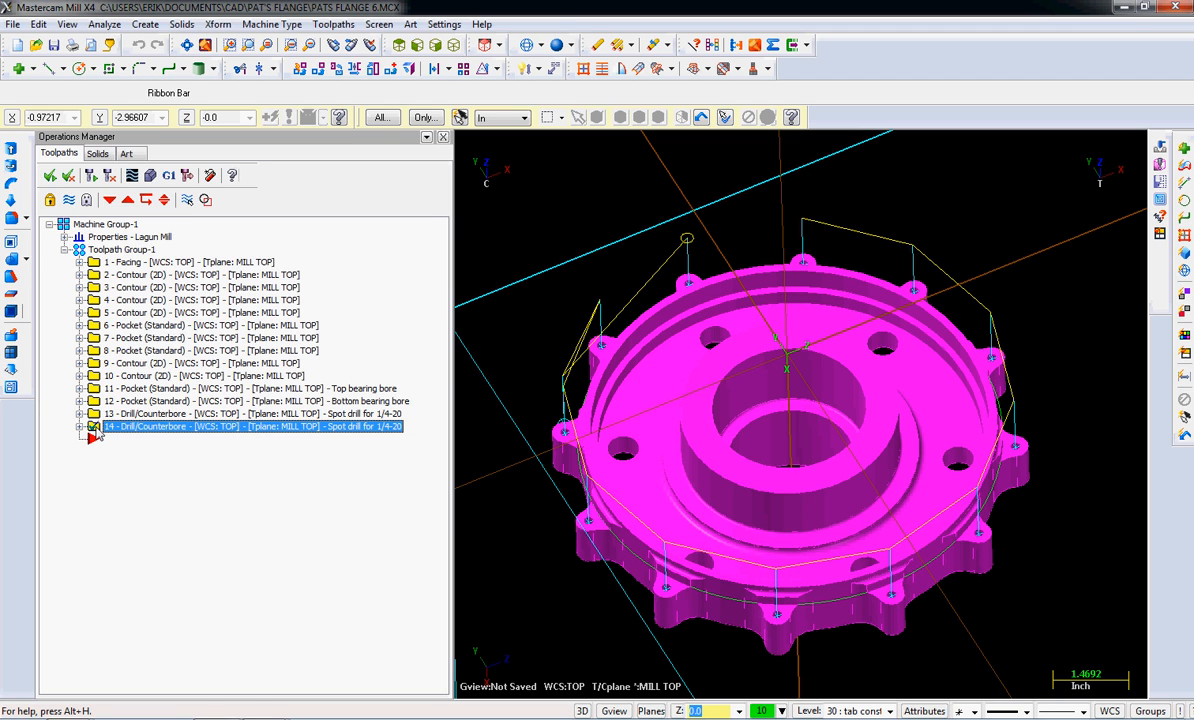
# Open the parameters of copied drill operation 14 and replace its comment with "Tap drill for 1/4 20 holes".
pyautogui.click(79, 426)
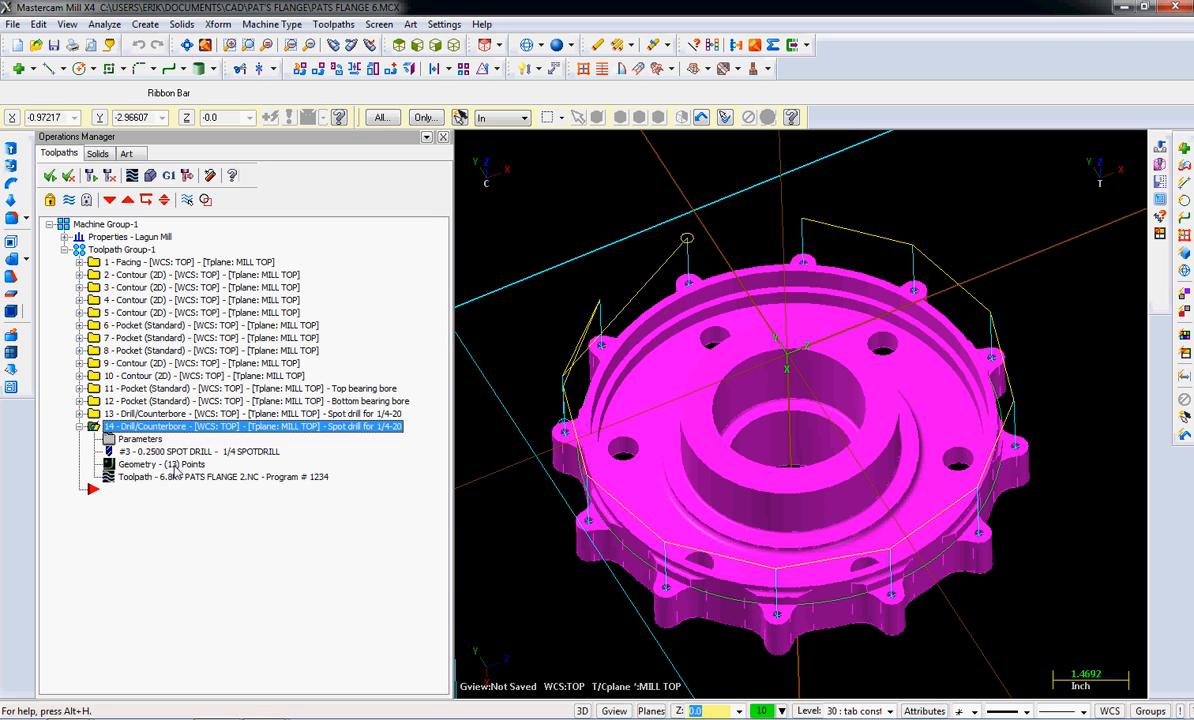
pyautogui.click(132, 440)
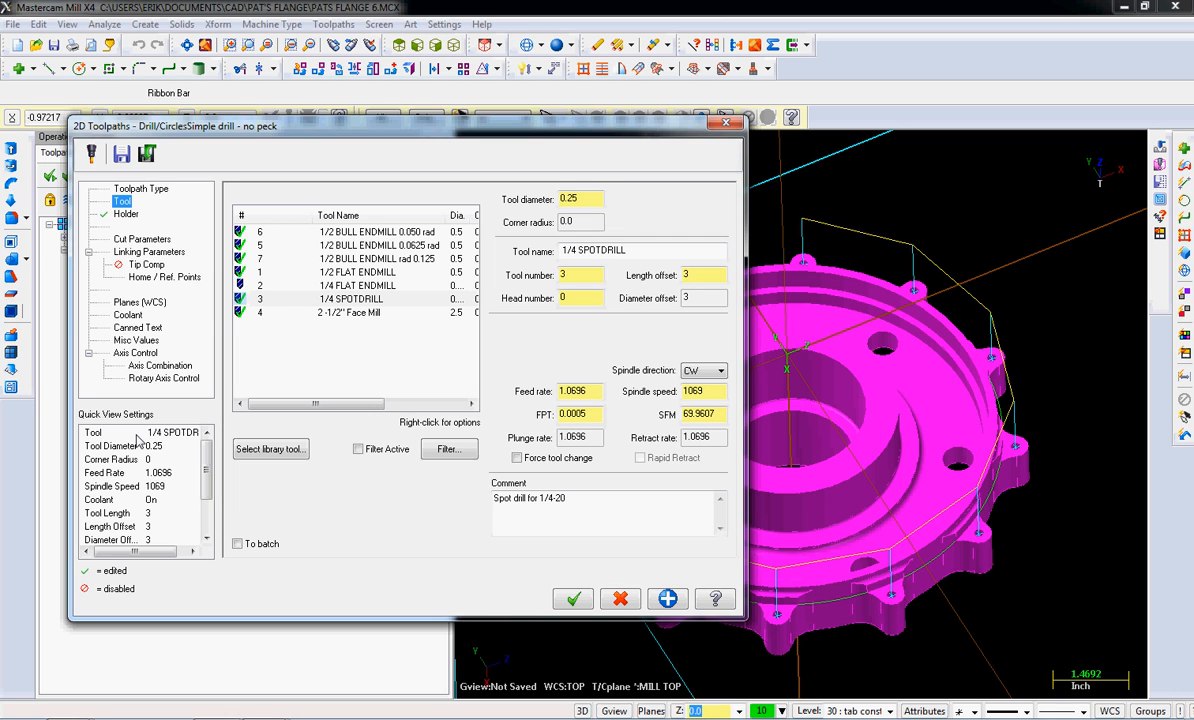
pyautogui.moveTo(569, 499); pyautogui.dragTo(440, 489)
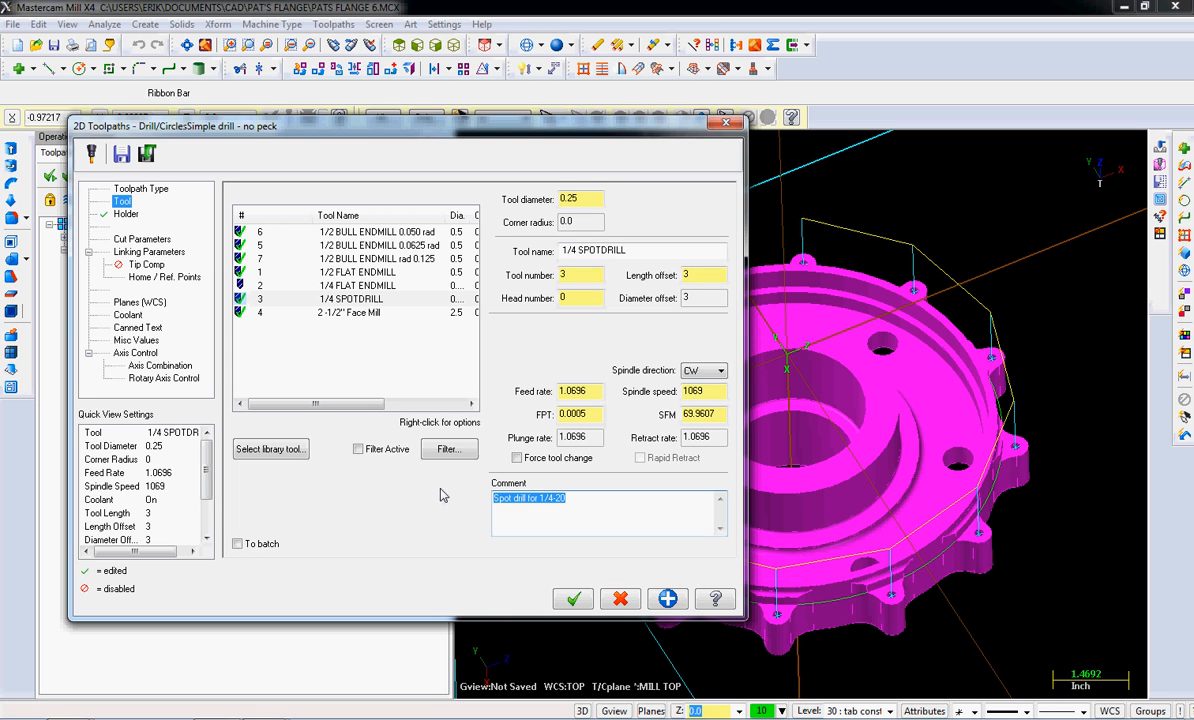
pyautogui.write('Tap f')
pyautogui.write('rill for 1/4 20 holes')
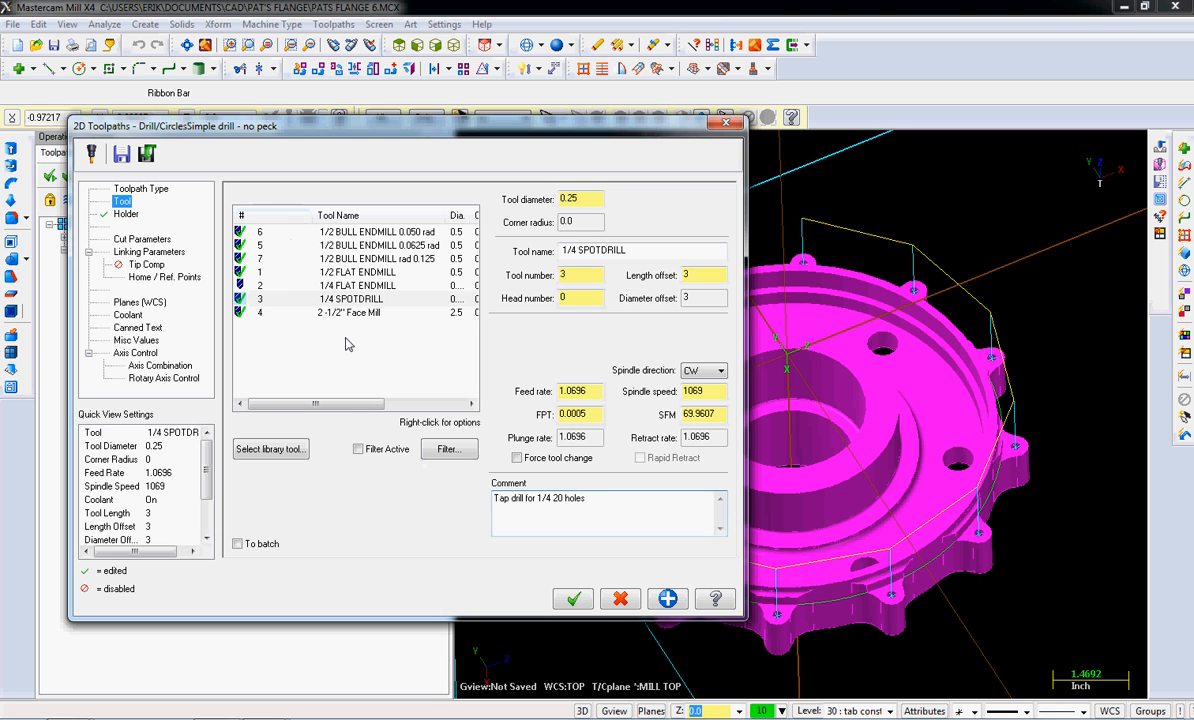
# In the MILL_INCH.TOOLS library filter, set the tool diameter condition to Equal and restrict the tool types to drills only.
pyautogui.click(271, 449)
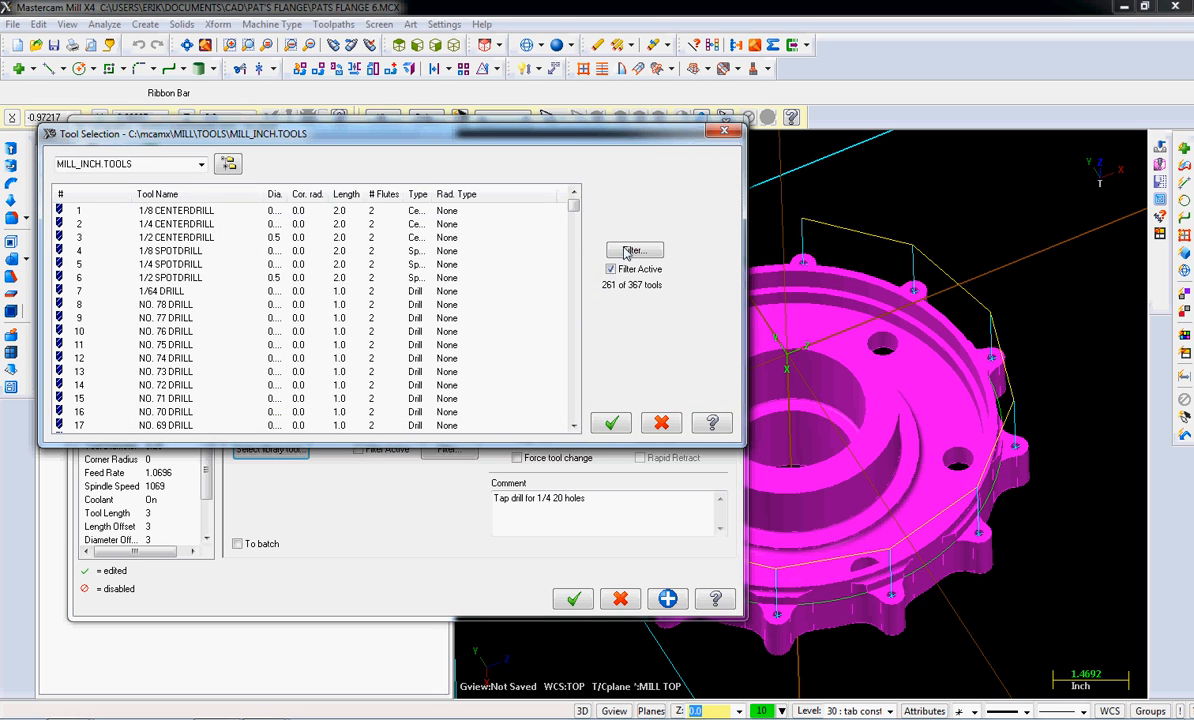
pyautogui.moveTo(576, 208); pyautogui.dragTo(578, 230)
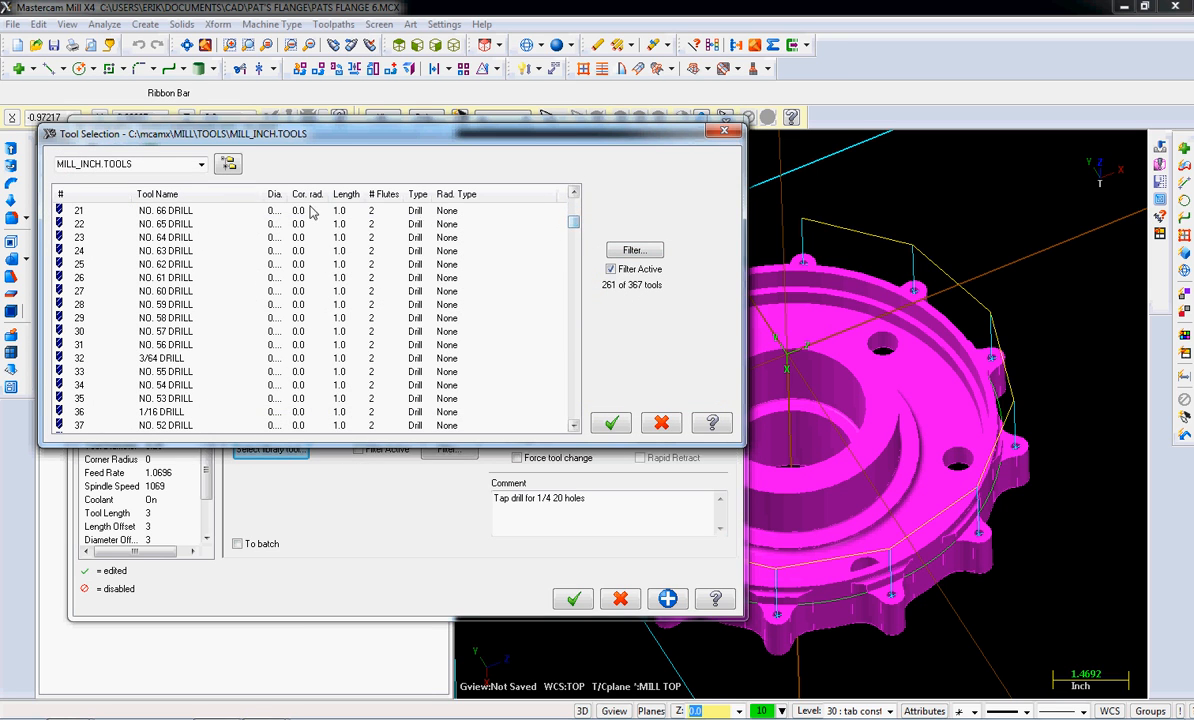
pyautogui.moveTo(289, 196); pyautogui.dragTo(340, 202)
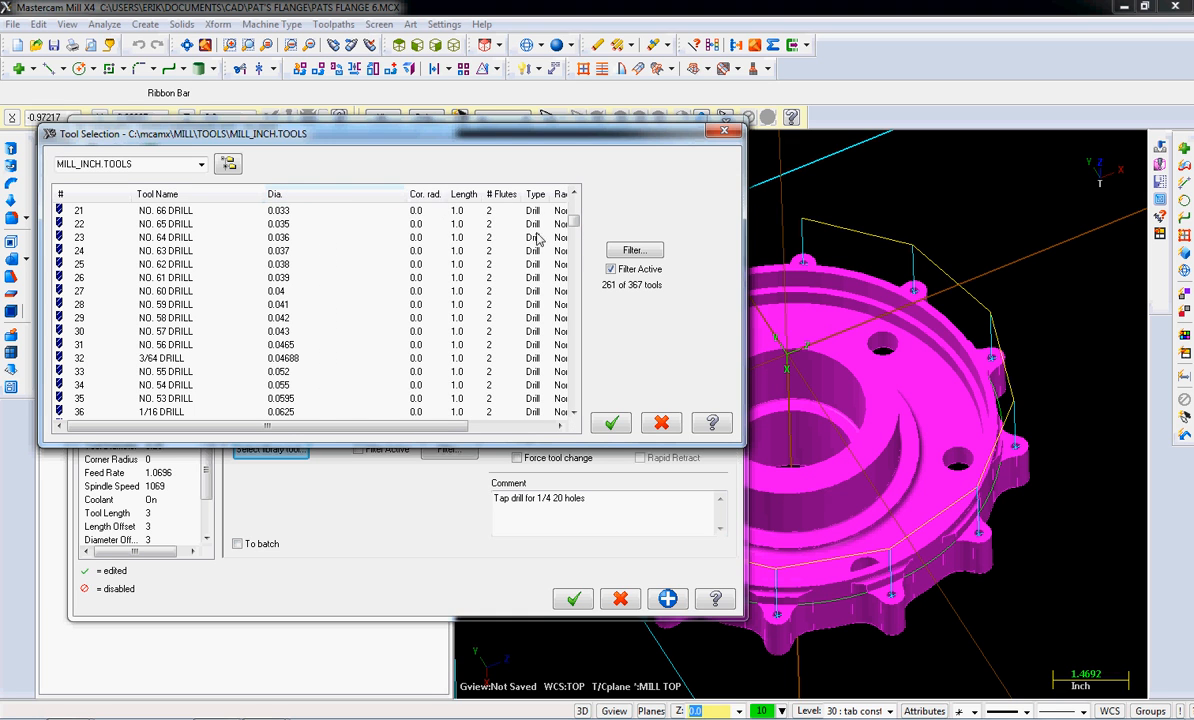
pyautogui.click(610, 247)
pyautogui.click(420, 185)
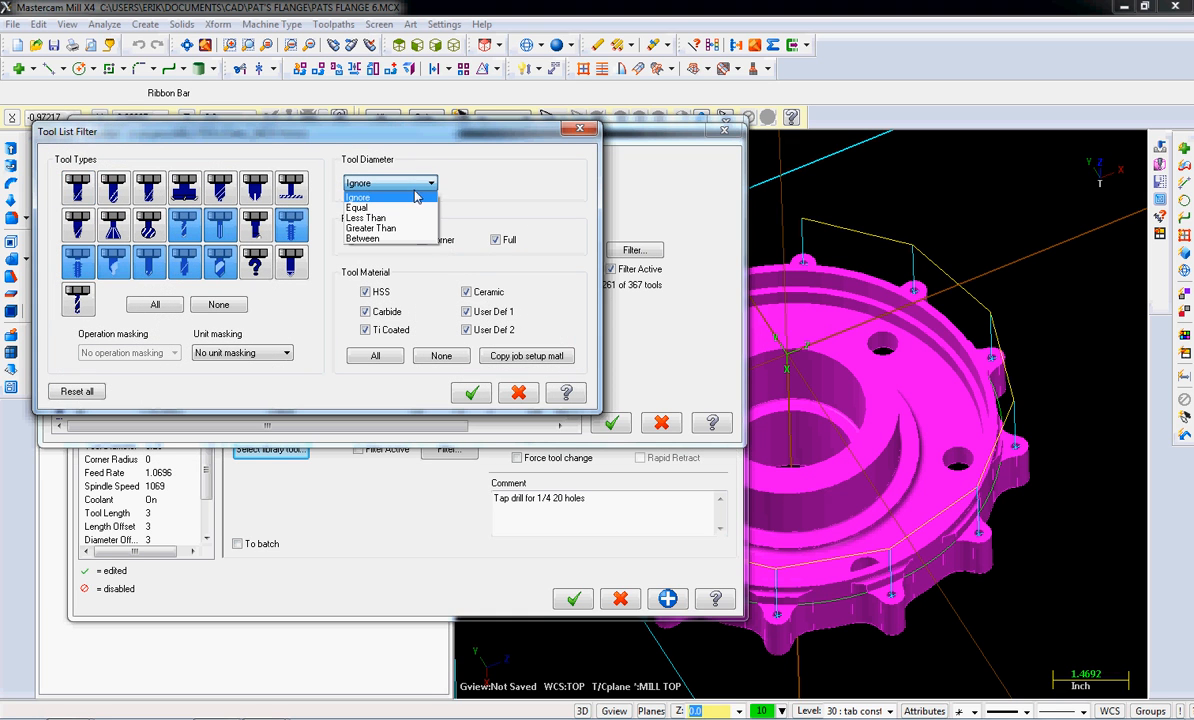
pyautogui.click(390, 208)
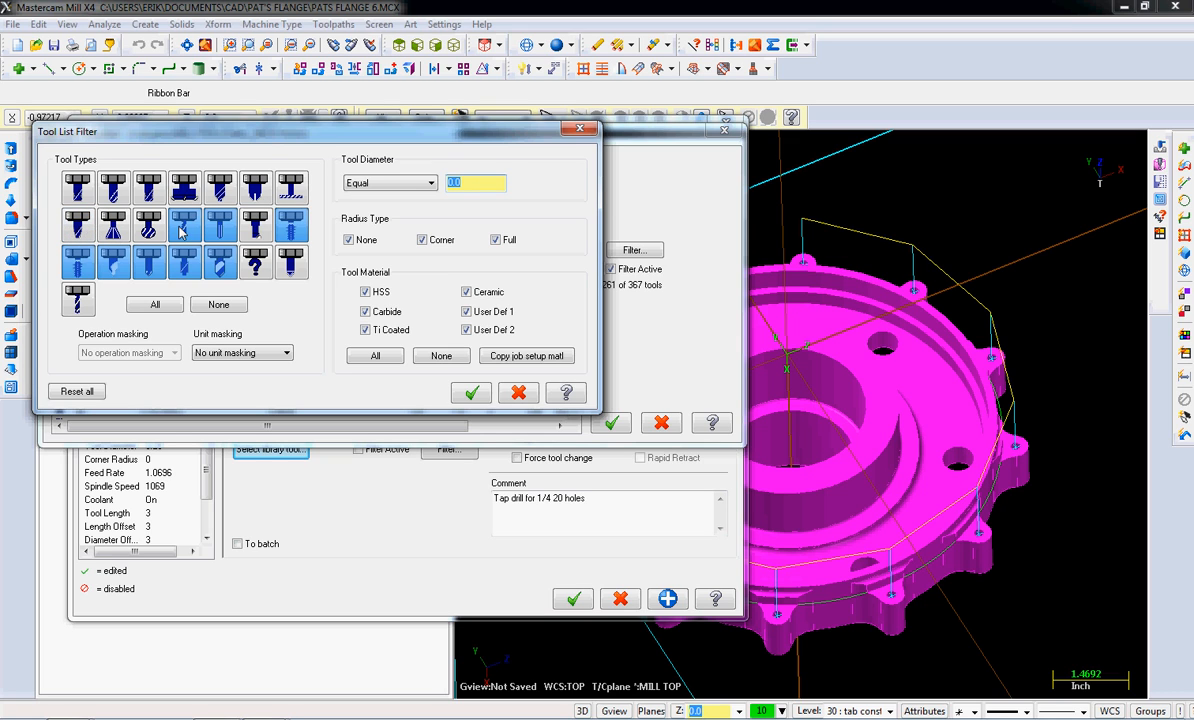
pyautogui.click(211, 231)
pyautogui.click(287, 229)
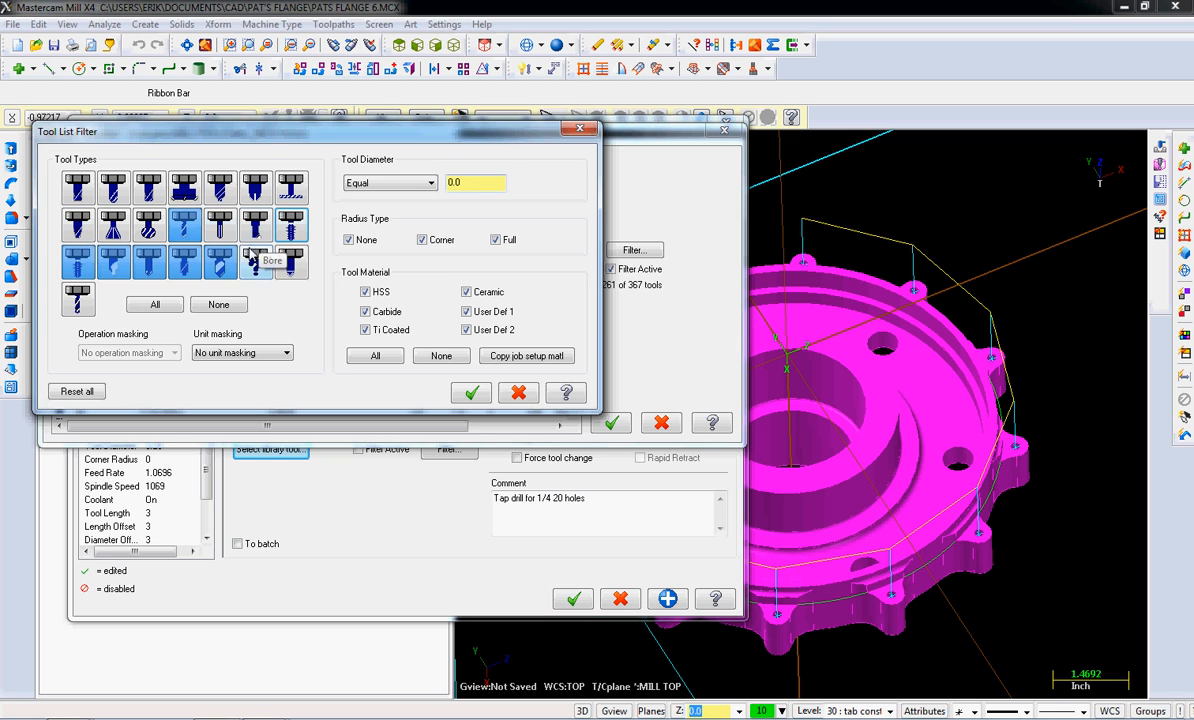
pyautogui.click(217, 264)
pyautogui.click(184, 265)
pyautogui.click(146, 262)
pyautogui.click(77, 255)
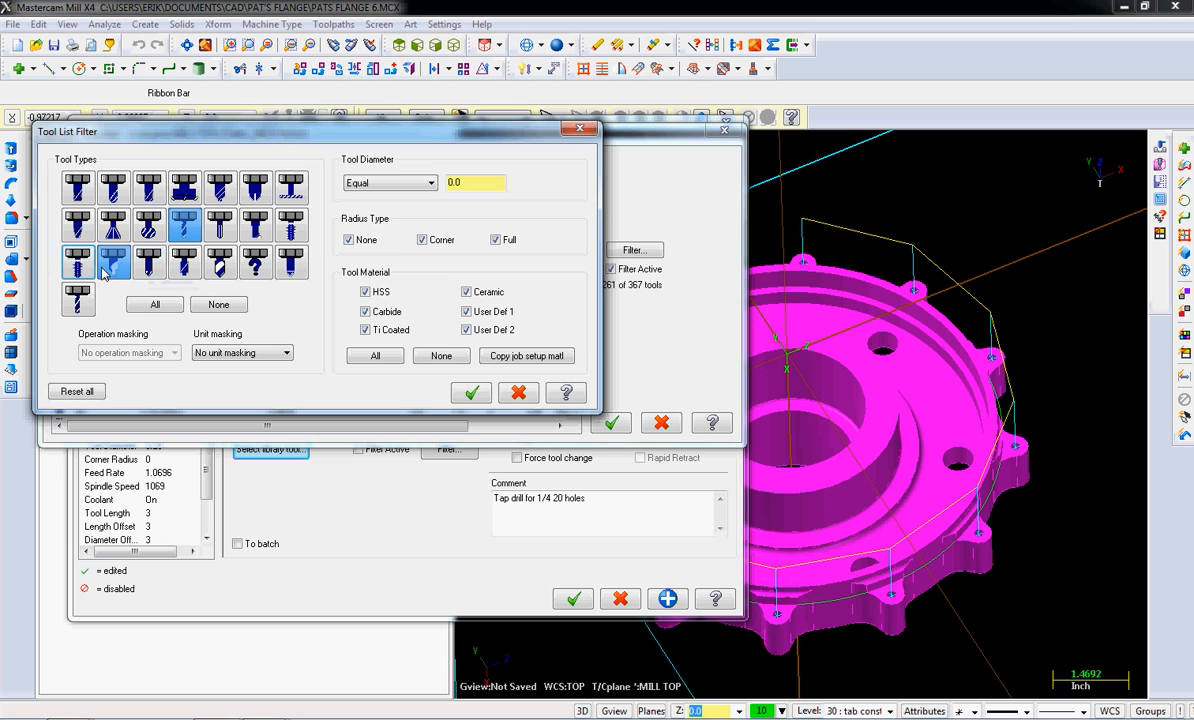
pyautogui.click(102, 256)
# Filter the library for a 0.201 diameter and assign the NO. 7 DRILL to operation 14, sorting the tool list by number.
pyautogui.click(475, 186)
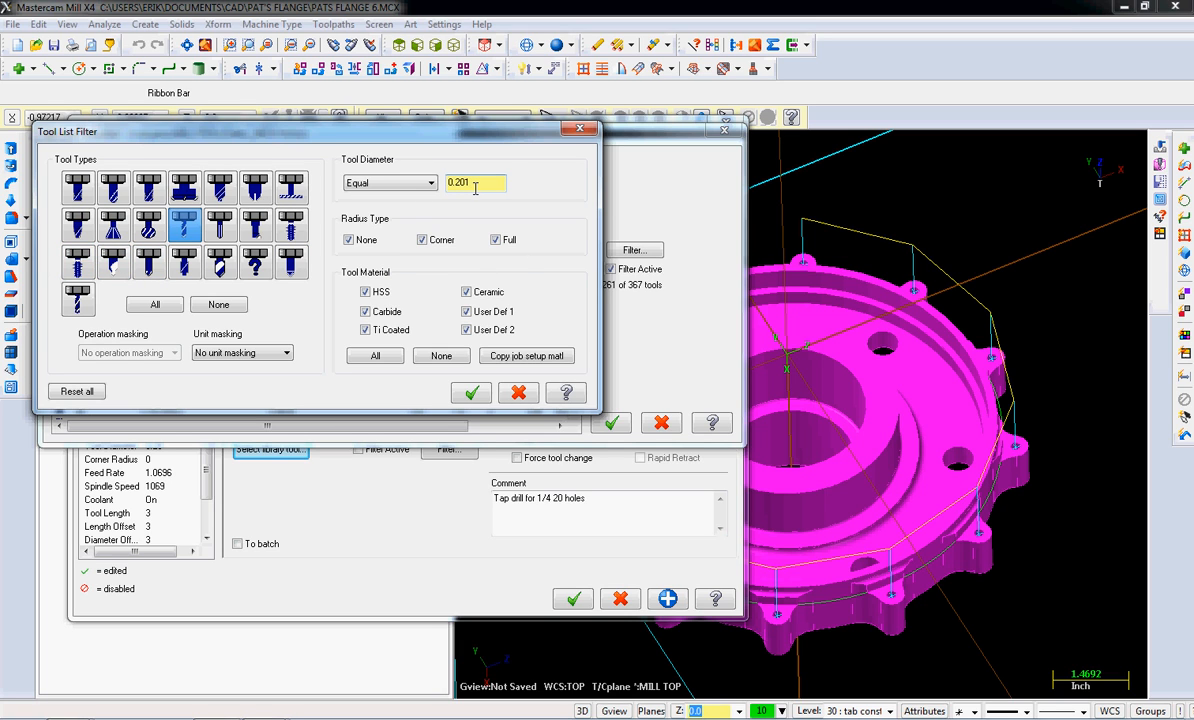
pyautogui.click(471, 392)
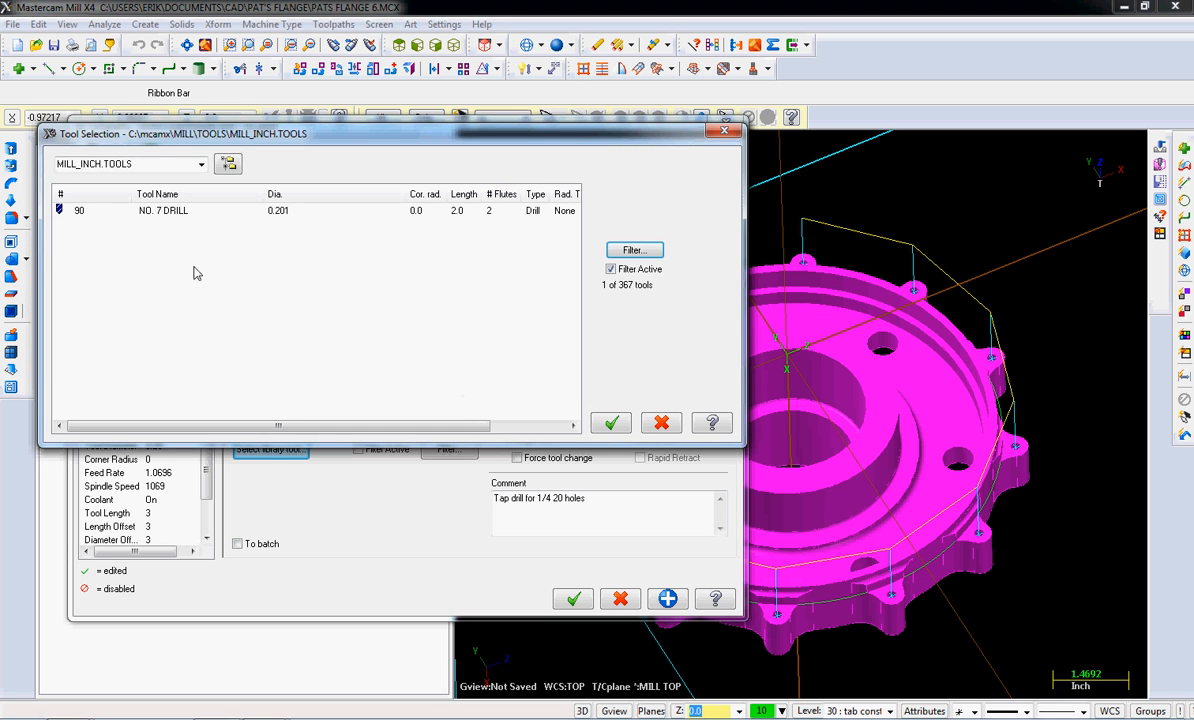
pyautogui.doubleClick(80, 210)
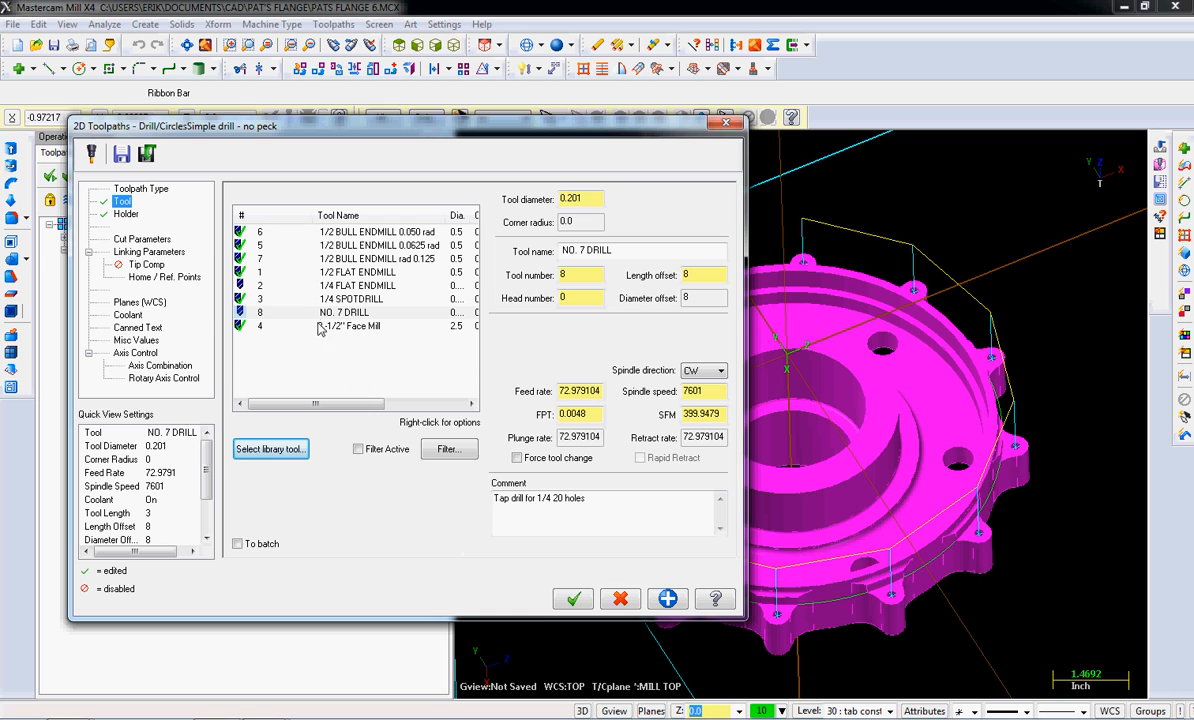
pyautogui.click(268, 216)
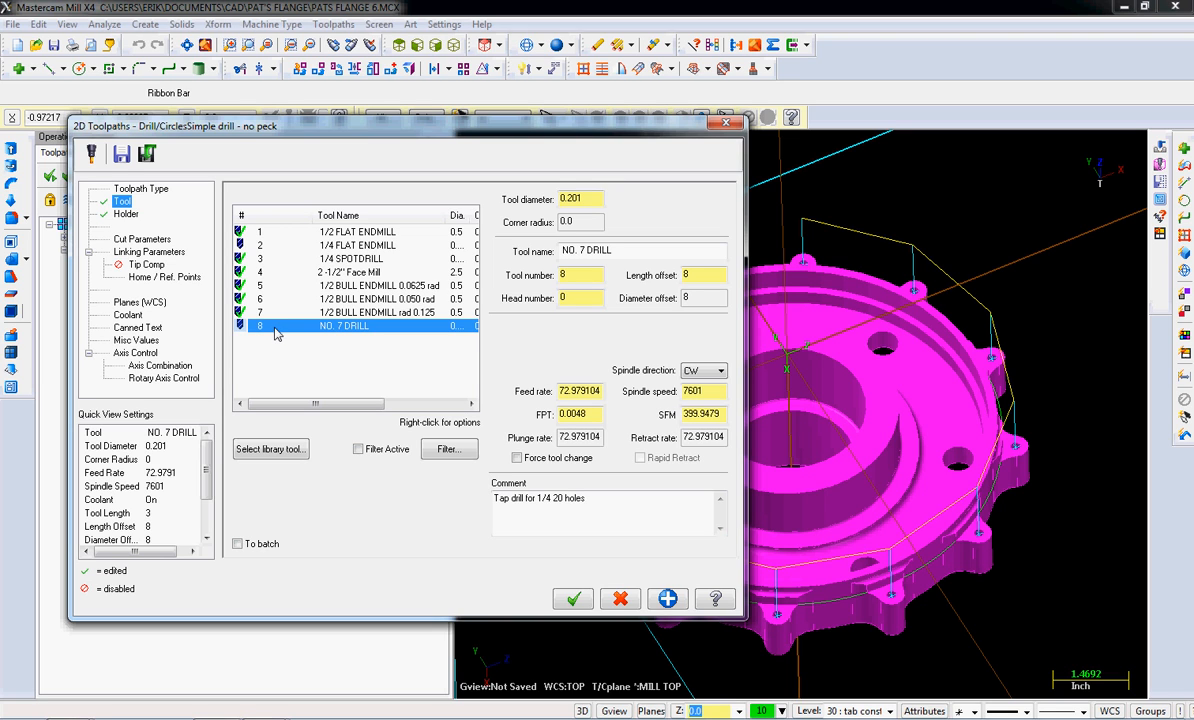
# Set the drilling cycle of operation 14 to Peck Drill, checking the holder page and the available cycles.
pyautogui.click(124, 213)
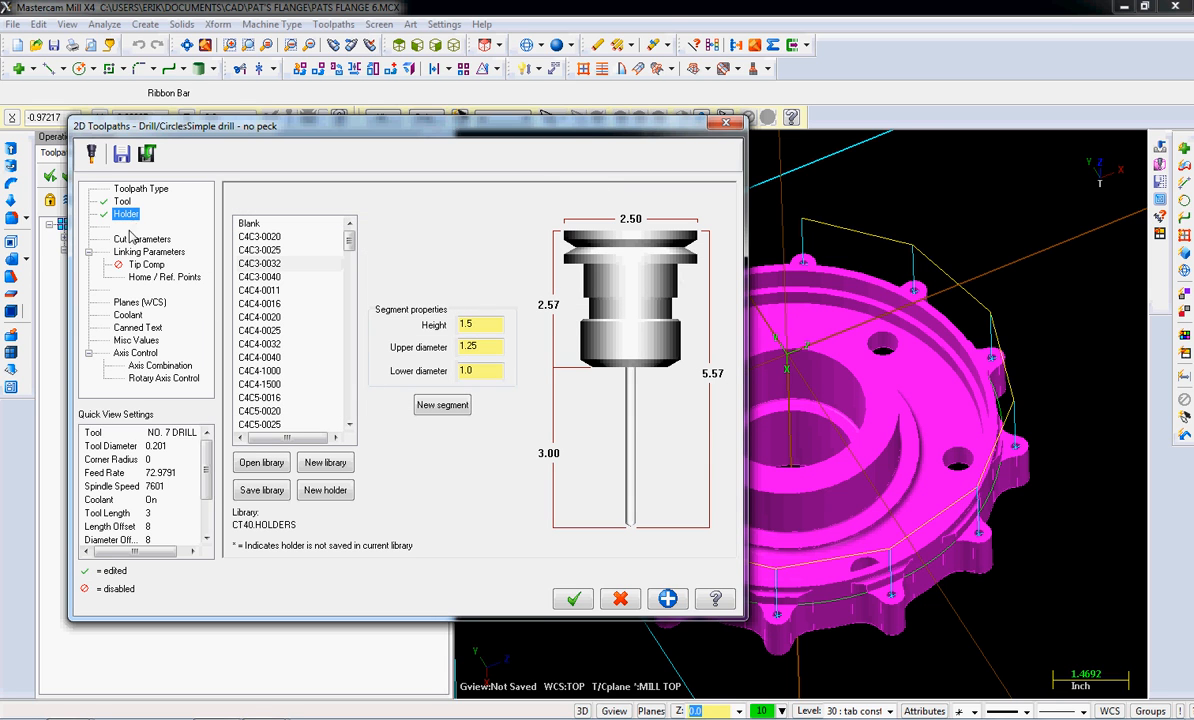
pyautogui.click(141, 240)
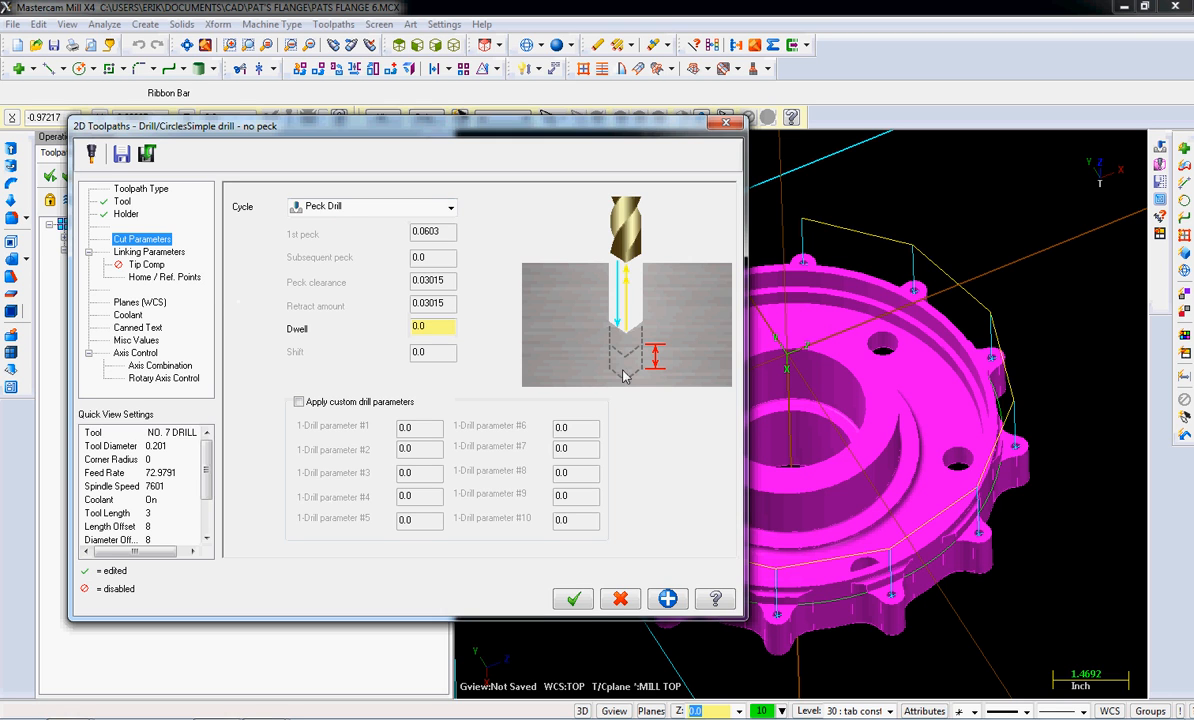
pyautogui.click(380, 207)
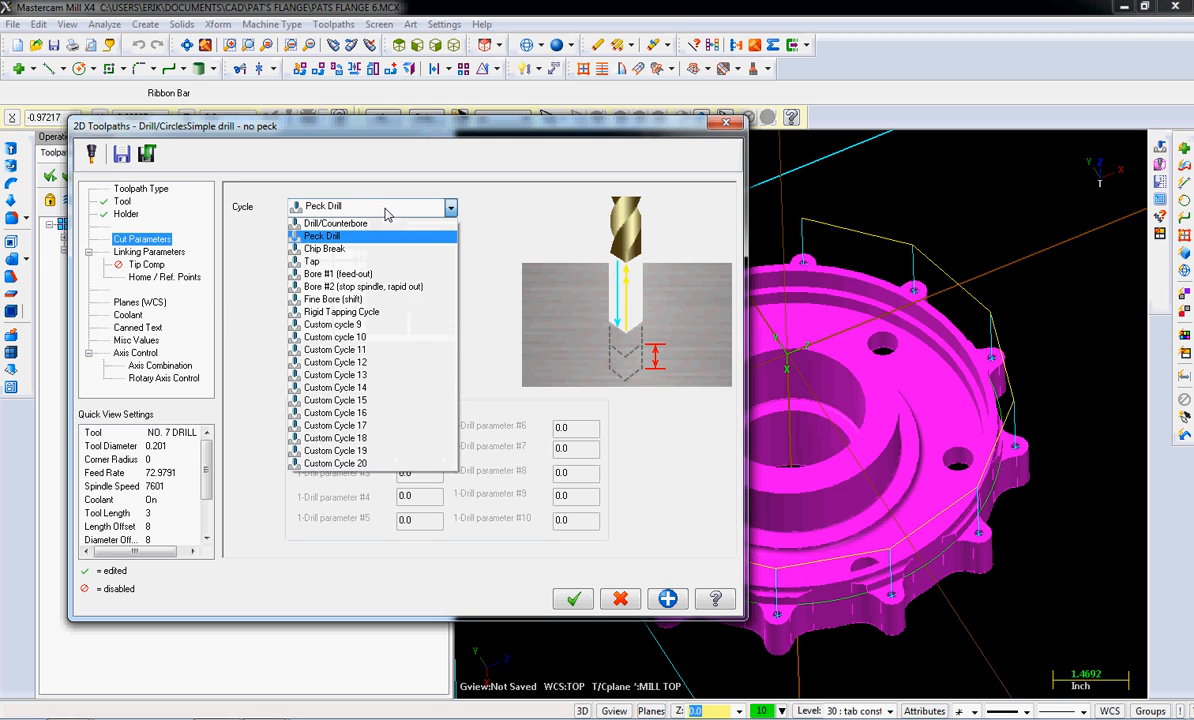
pyautogui.click(383, 208)
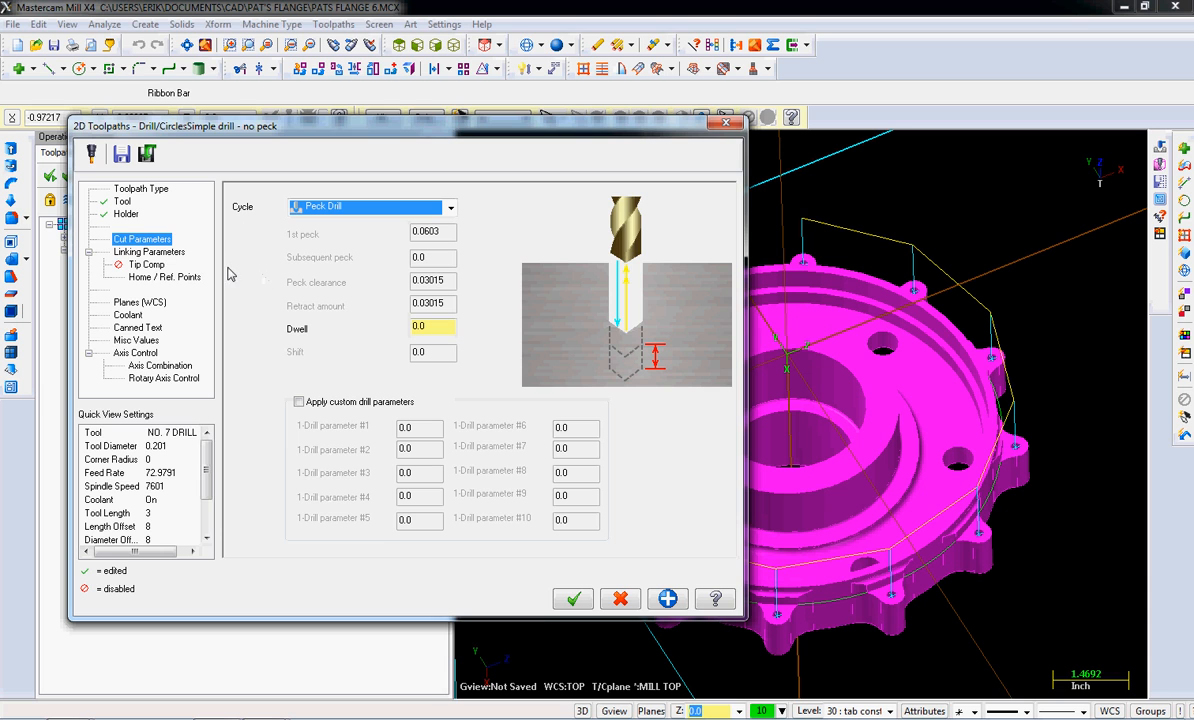
# Set the drilling depth to -2.2572 by picking a point on the bottom edge of a flange tab.
pyautogui.click(150, 252)
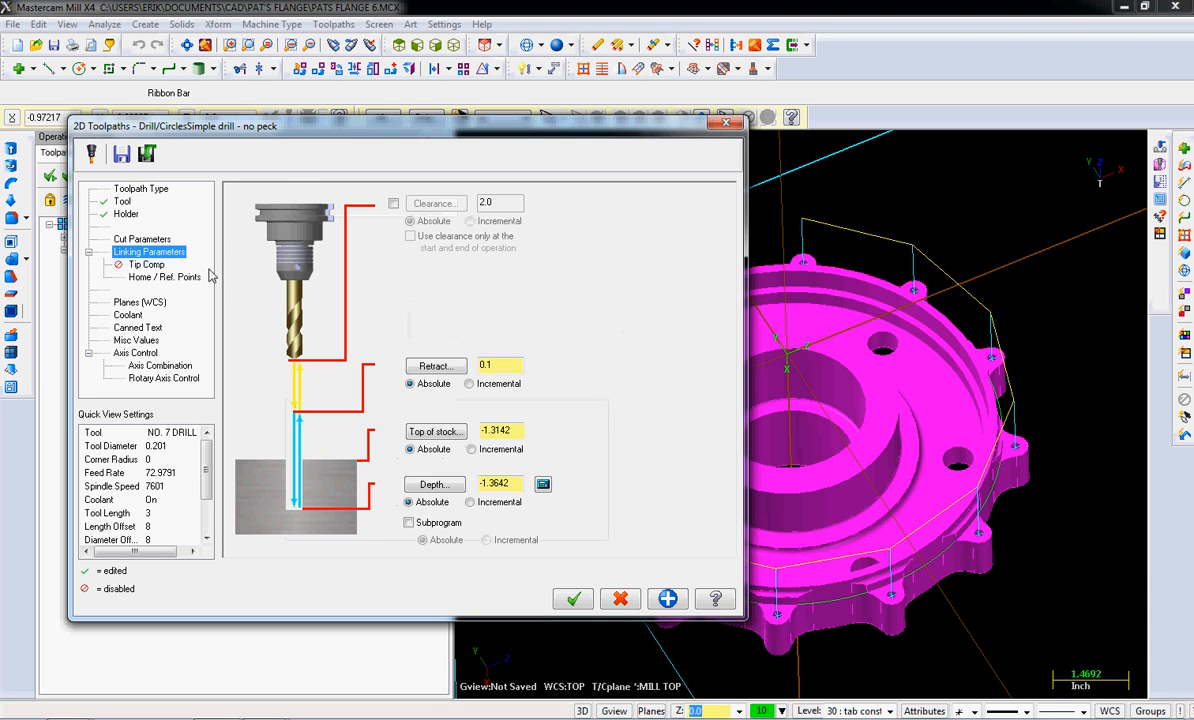
pyautogui.click(440, 485)
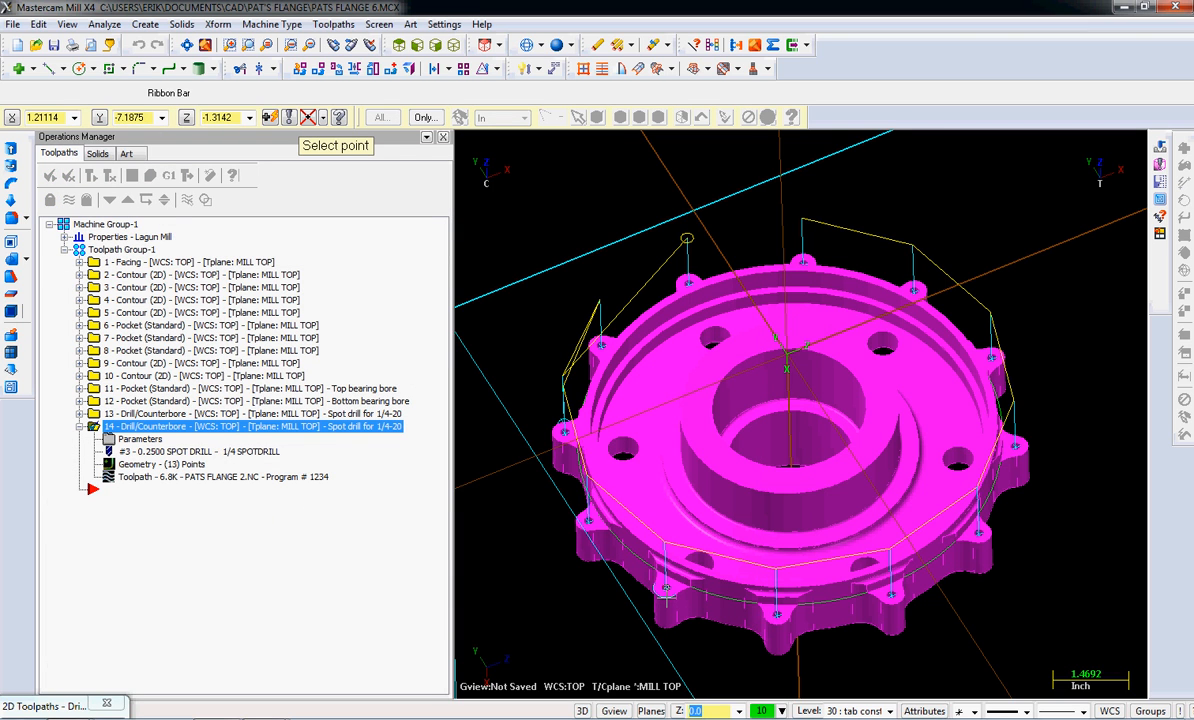
pyautogui.scroll(6, 666, 640)
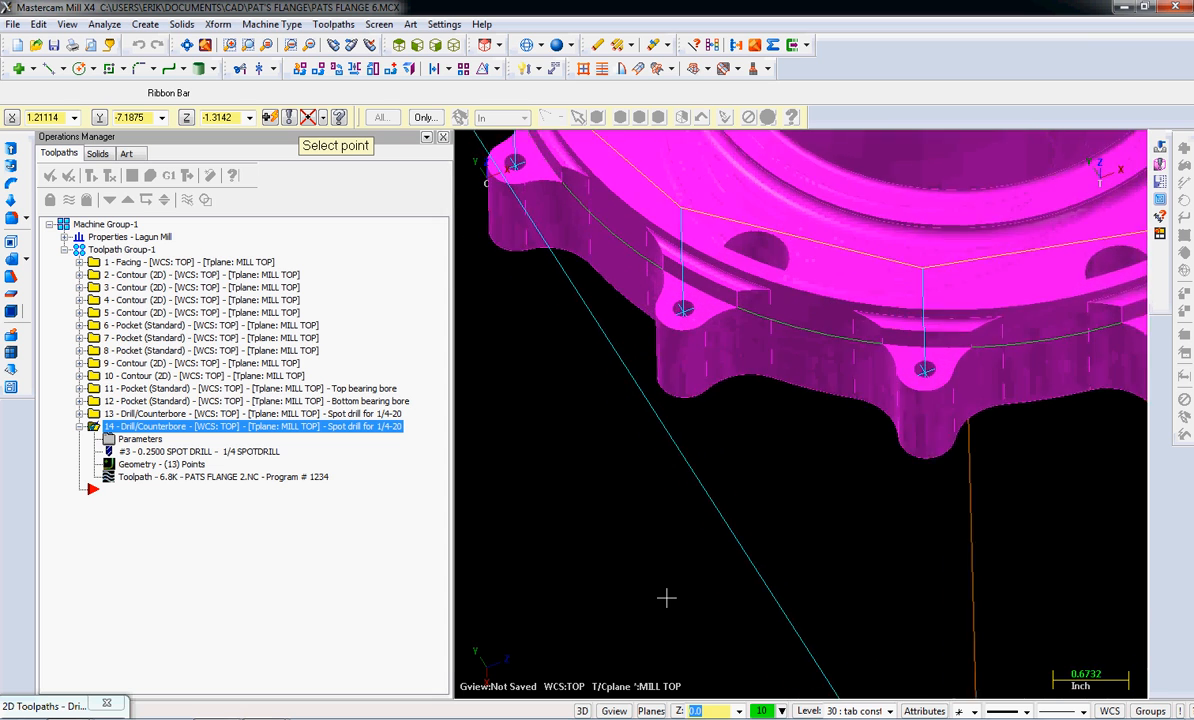
pyautogui.scroll(3, 666, 598)
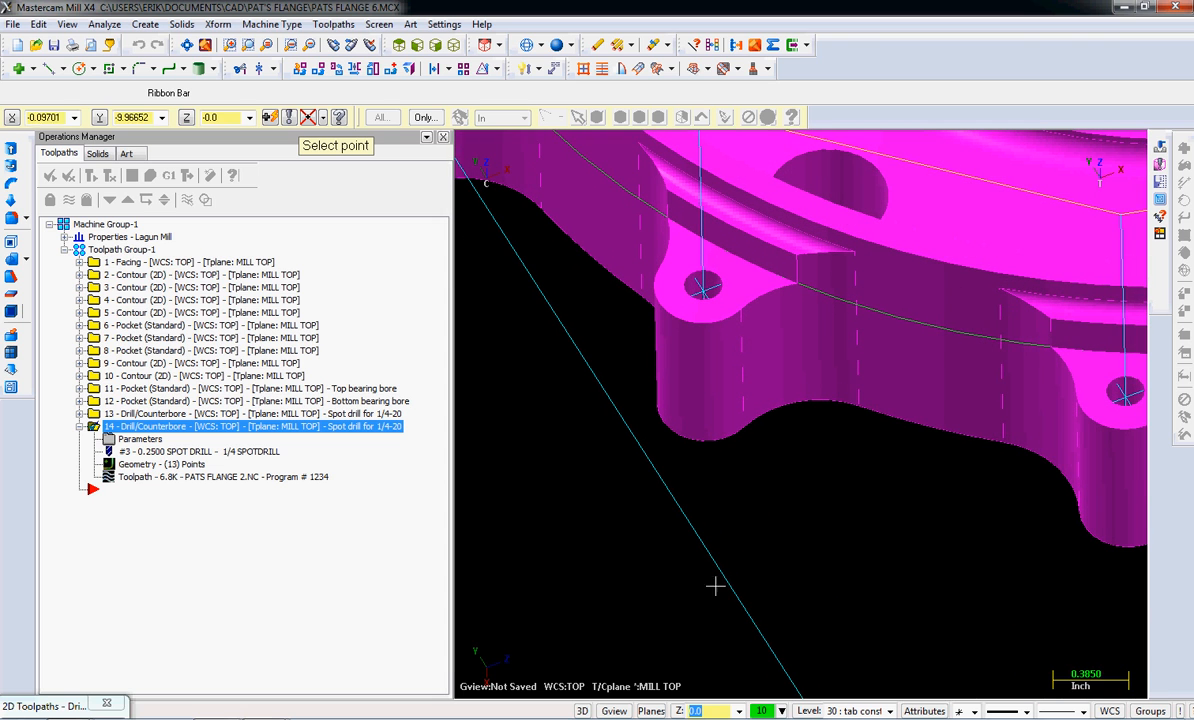
pyautogui.click(717, 435)
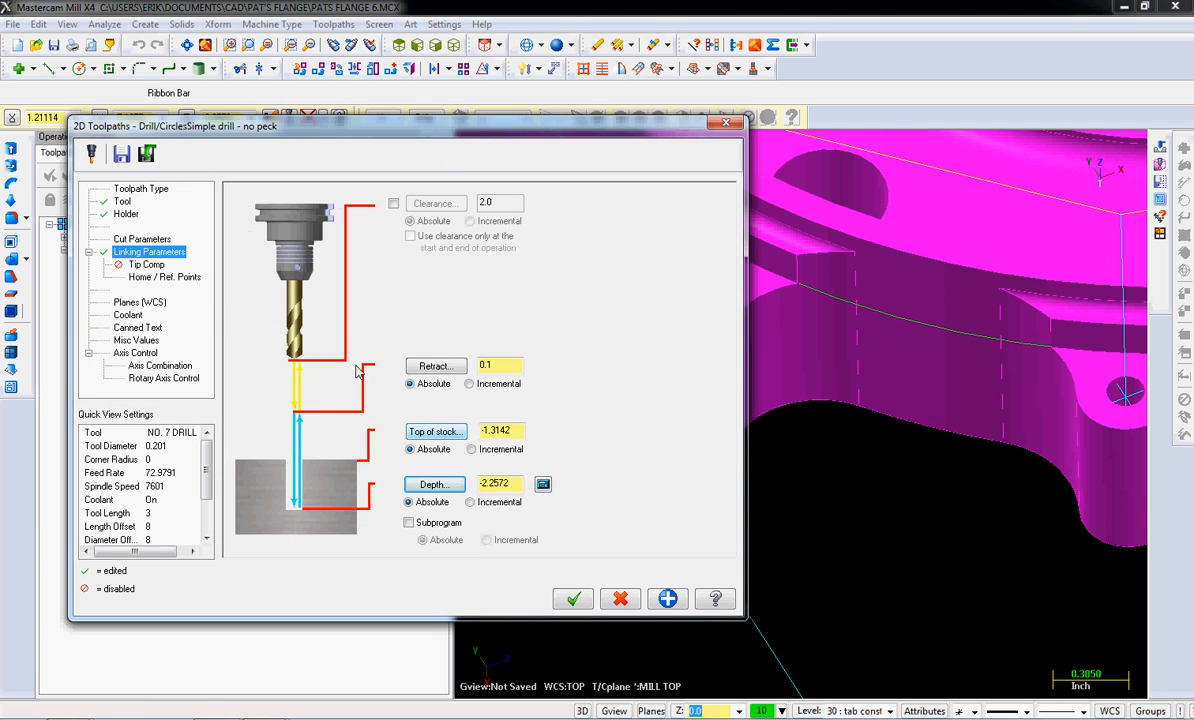
# Enable tip compensation with a 0.05 breakthrough amount, turn flood coolant on, and accept the operation's parameters.
pyautogui.click(141, 262)
pyautogui.click(280, 209)
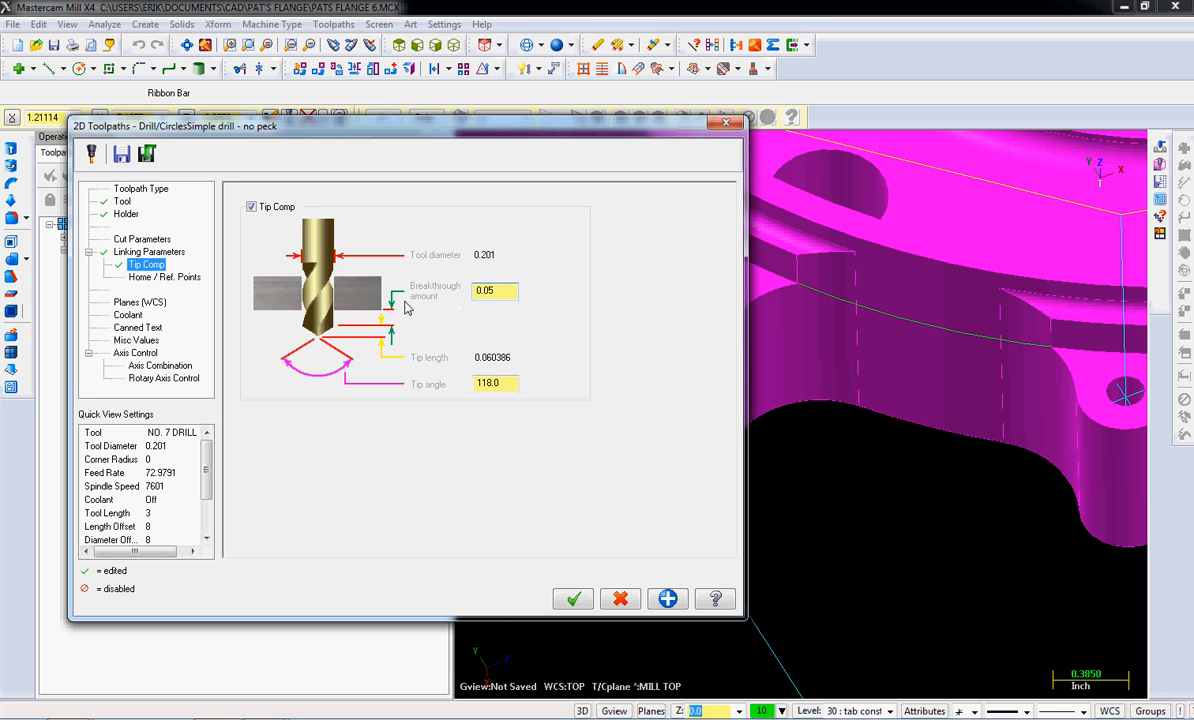
pyautogui.click(131, 299)
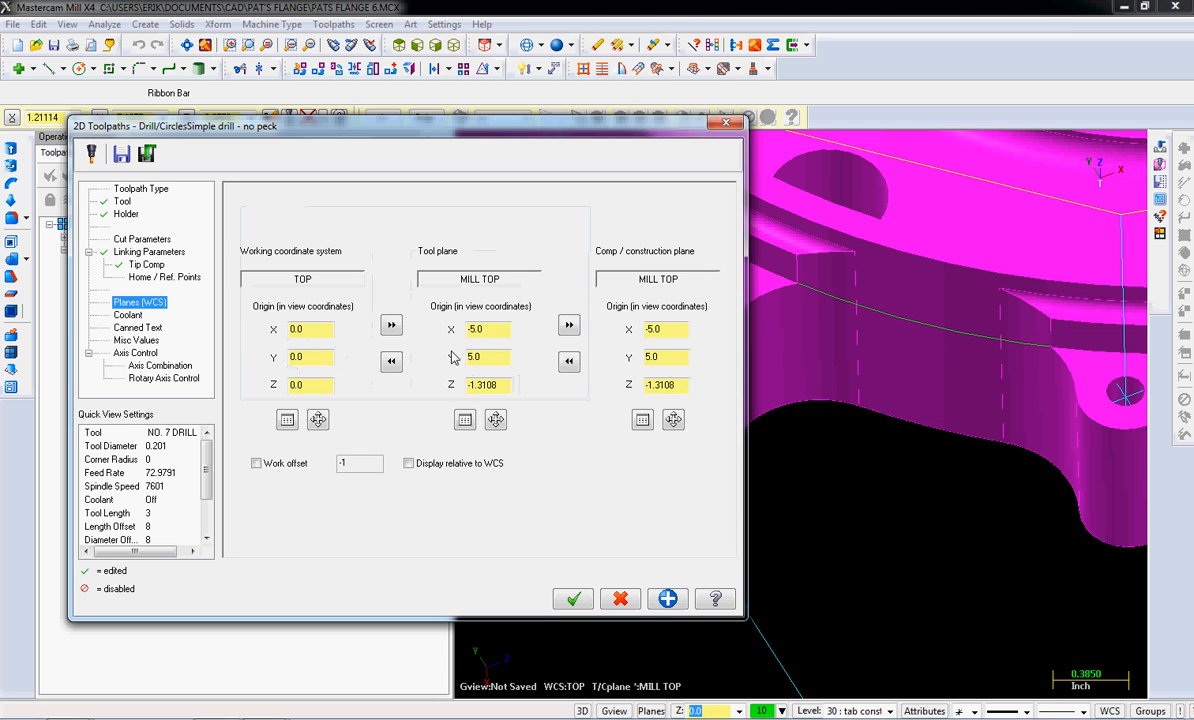
pyautogui.click(127, 314)
pyautogui.click(494, 279)
pyautogui.click(485, 295)
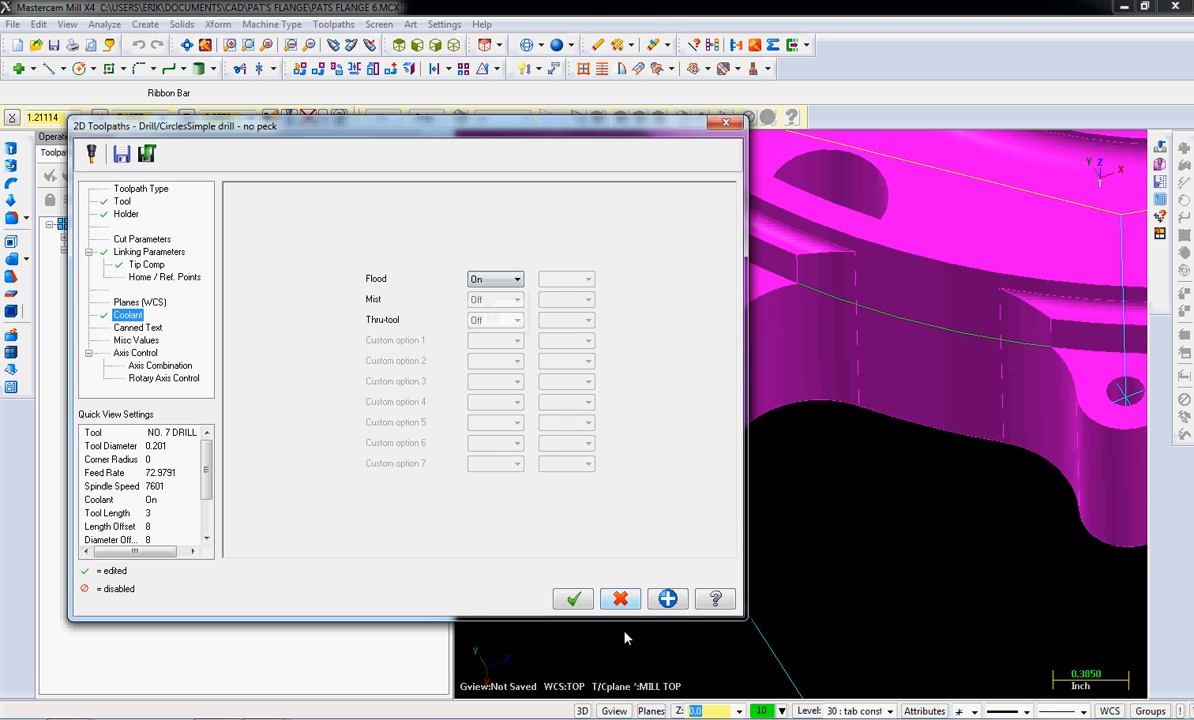
pyautogui.click(573, 599)
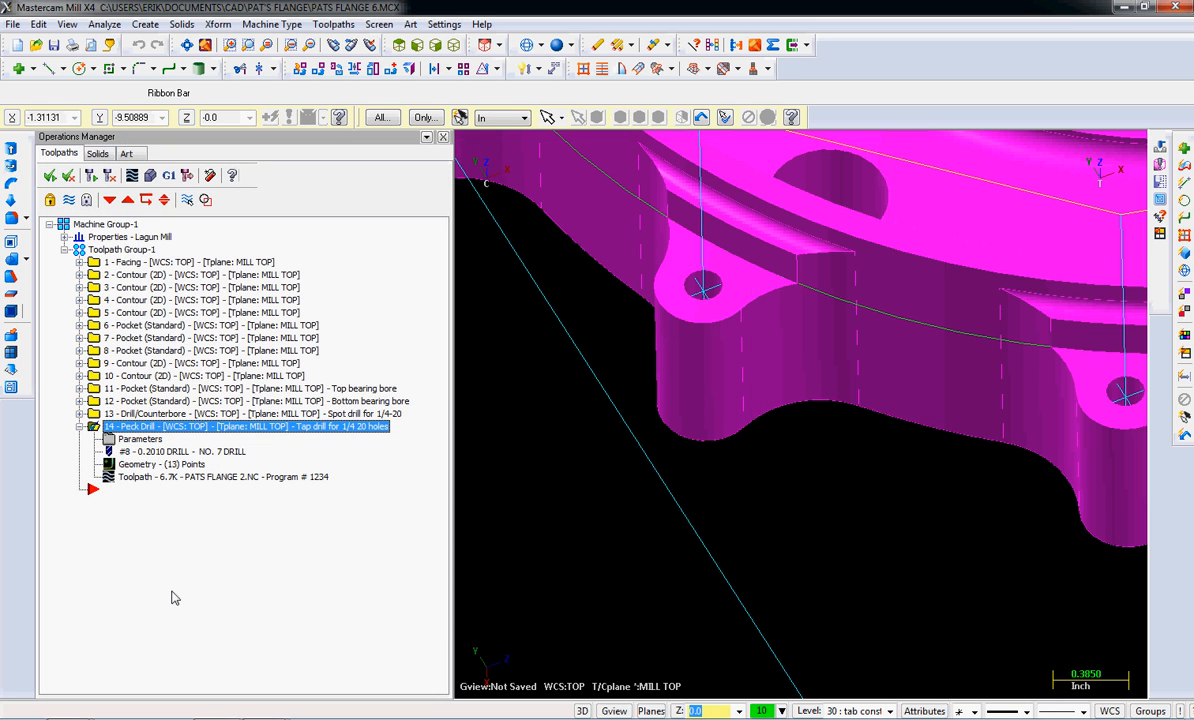
# Run a Verify simulation of operations 13 and 14 together on the machined stock, dismissing the STL comparison and closing Verify.
pyautogui.hotkey('alt', 'F1')
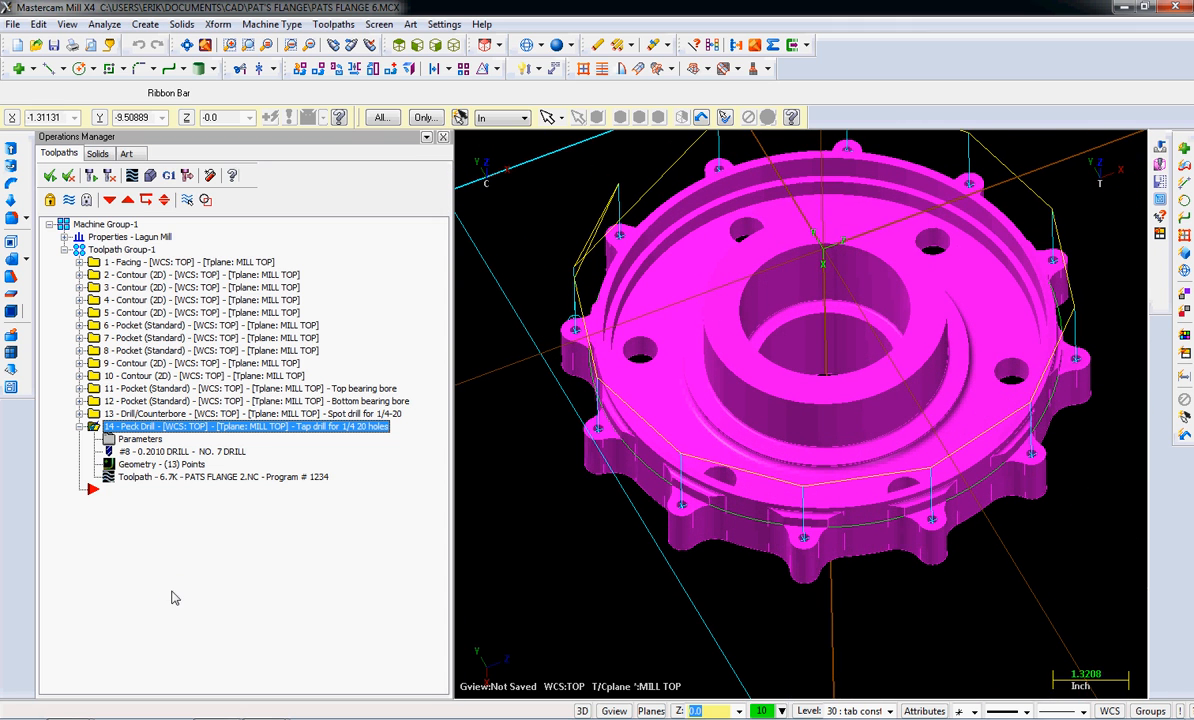
pyautogui.keyDown('ctrl'); pyautogui.click(123, 413); pyautogui.keyUp('ctrl')
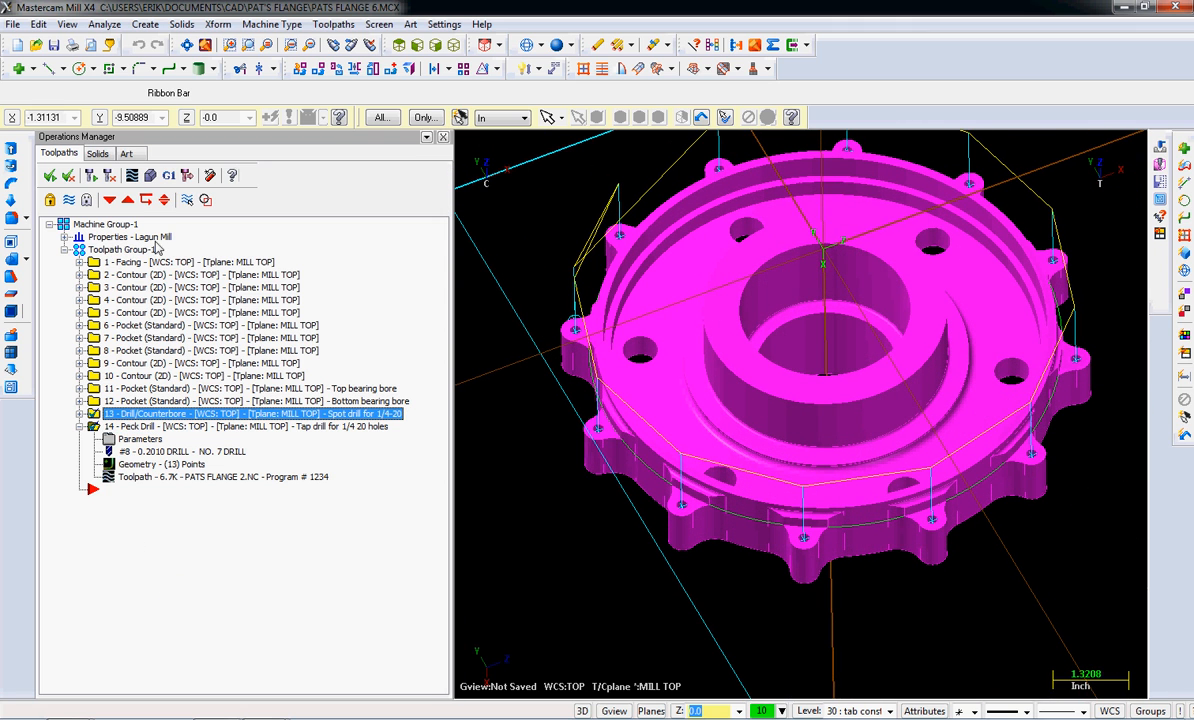
pyautogui.click(153, 175)
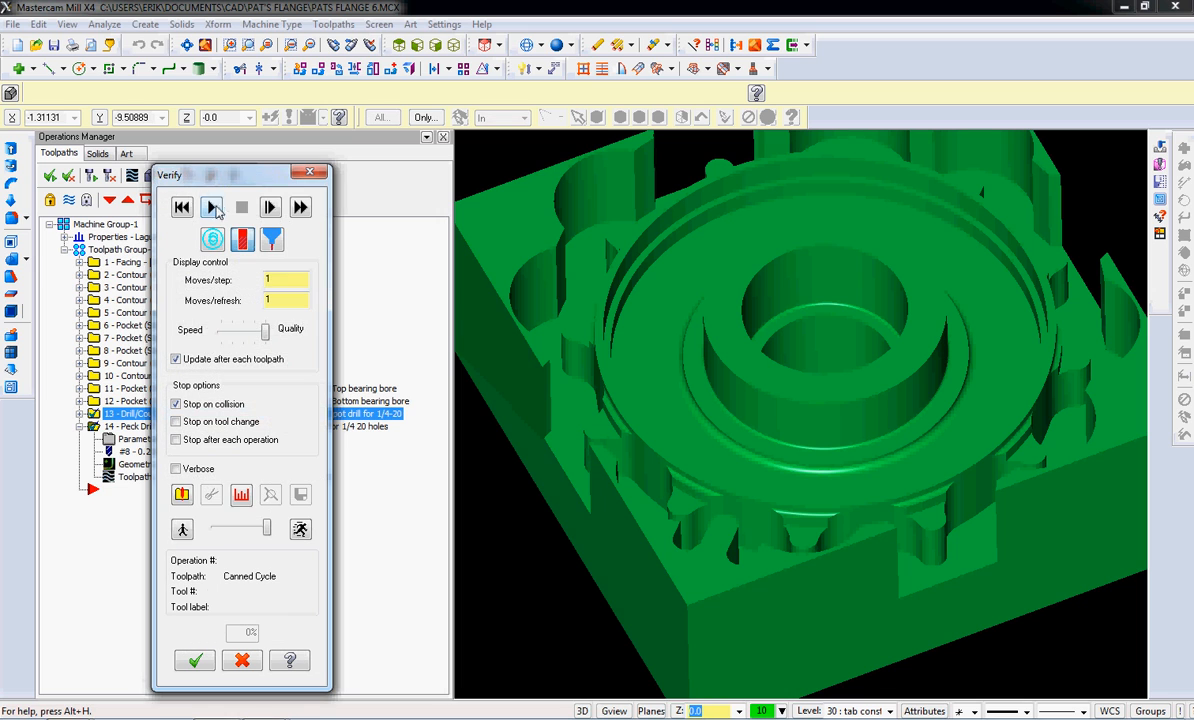
pyautogui.click(211, 208)
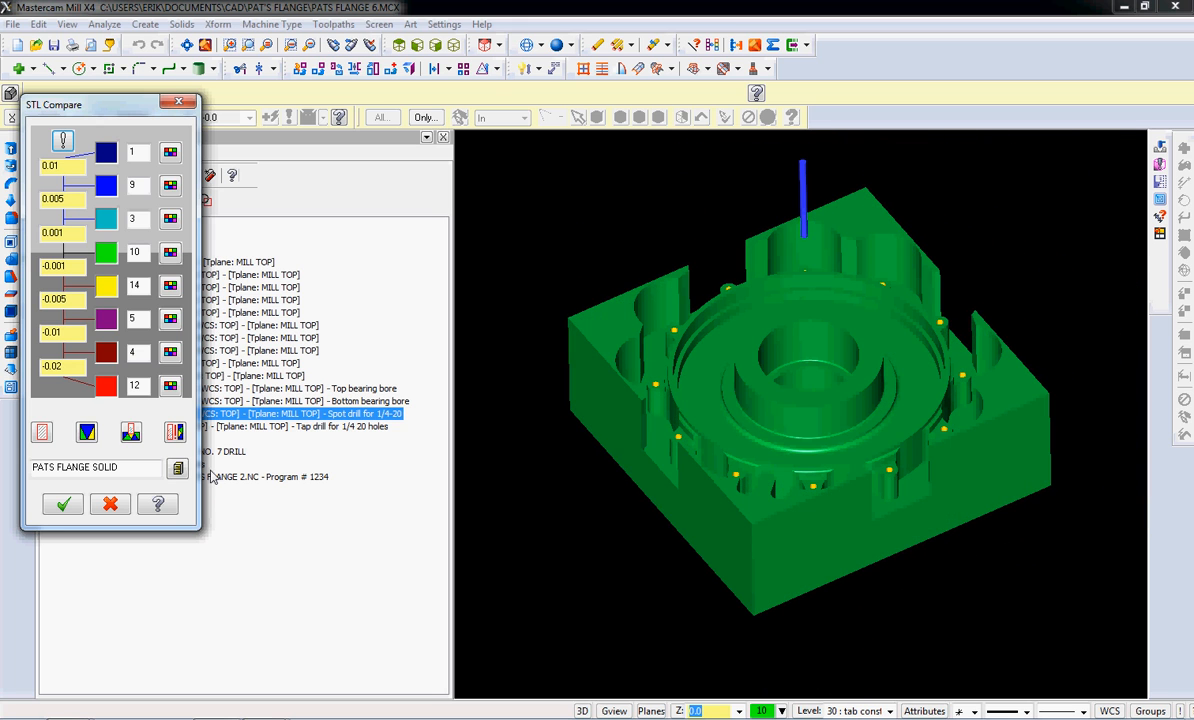
pyautogui.click(107, 505)
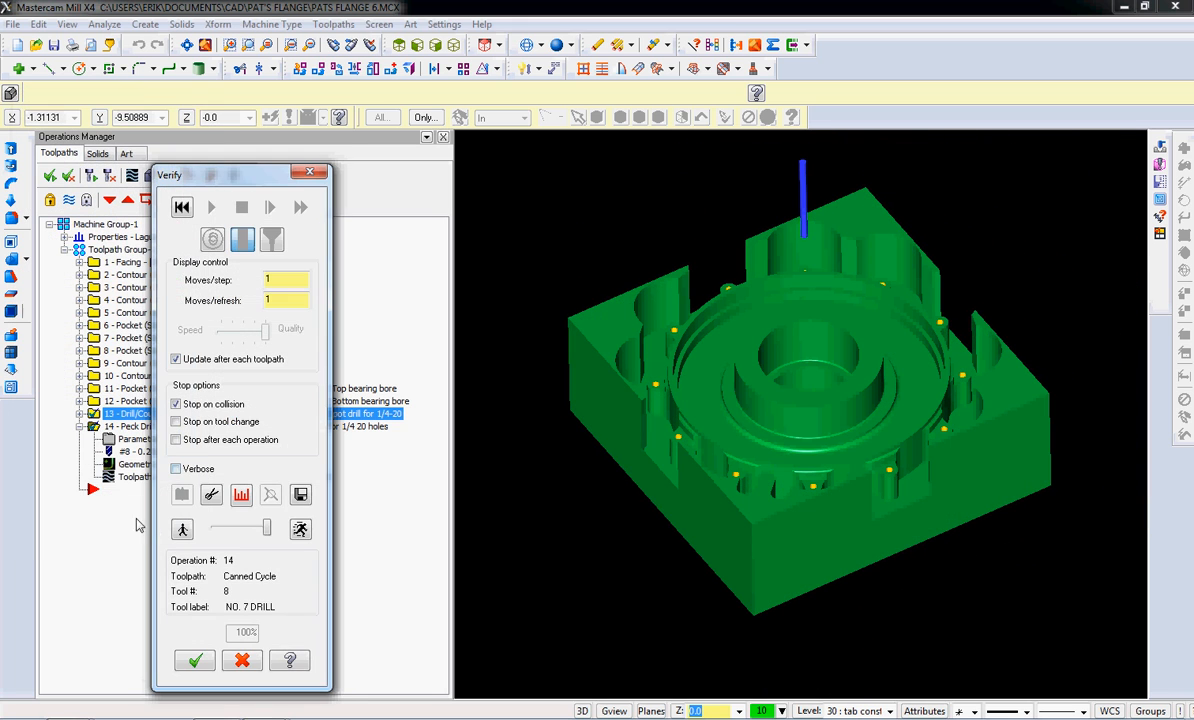
pyautogui.click(241, 662)
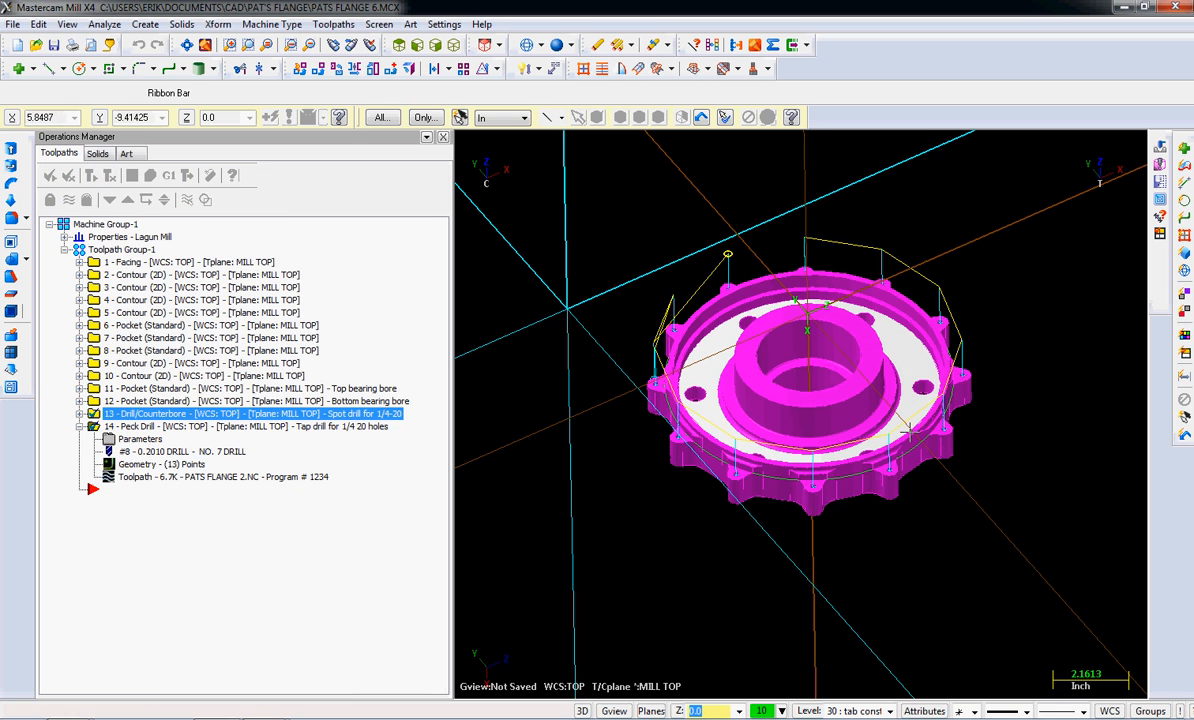
pyautogui.scroll(5, 886, 440)
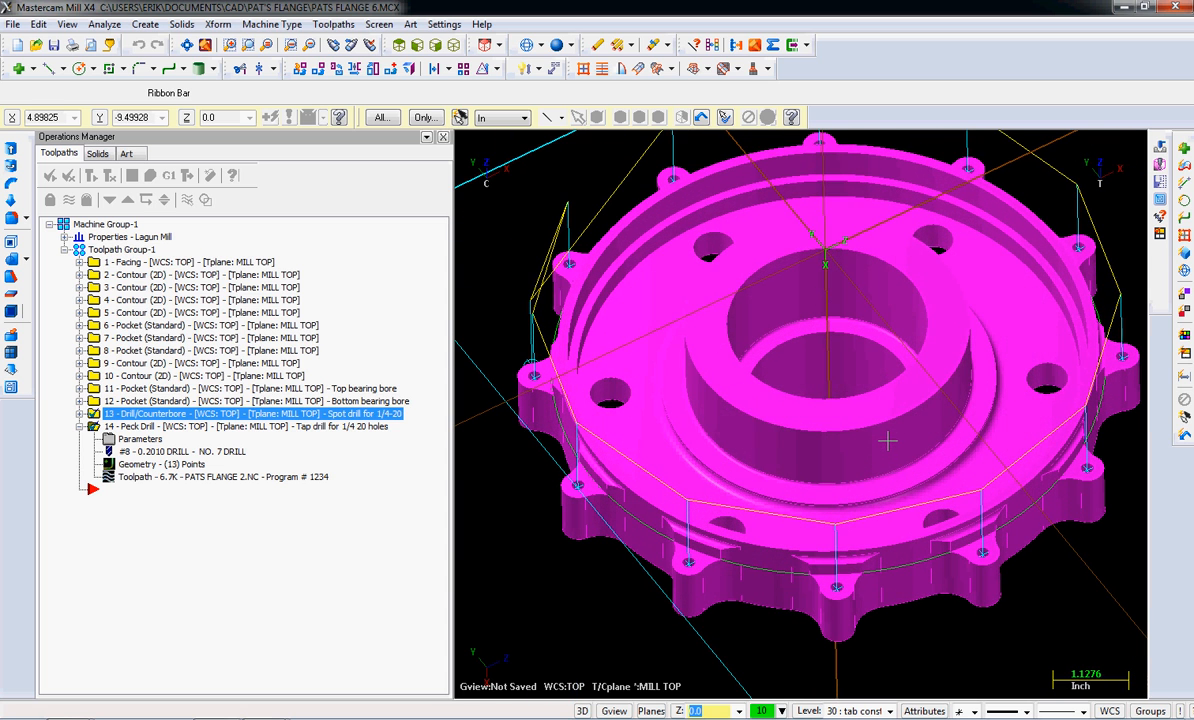
# Hide the toolpath display of operations 13 and 14 and collapse the details of operation 14.
pyautogui.click(68, 199)
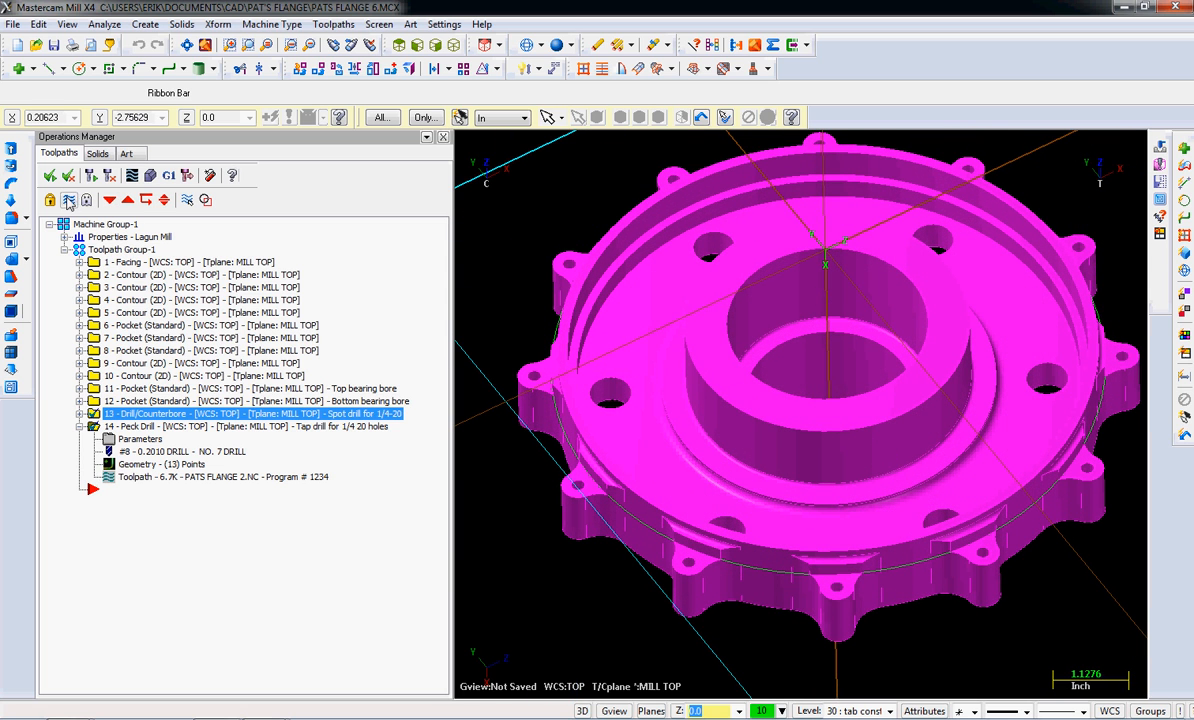
pyautogui.click(68, 199)
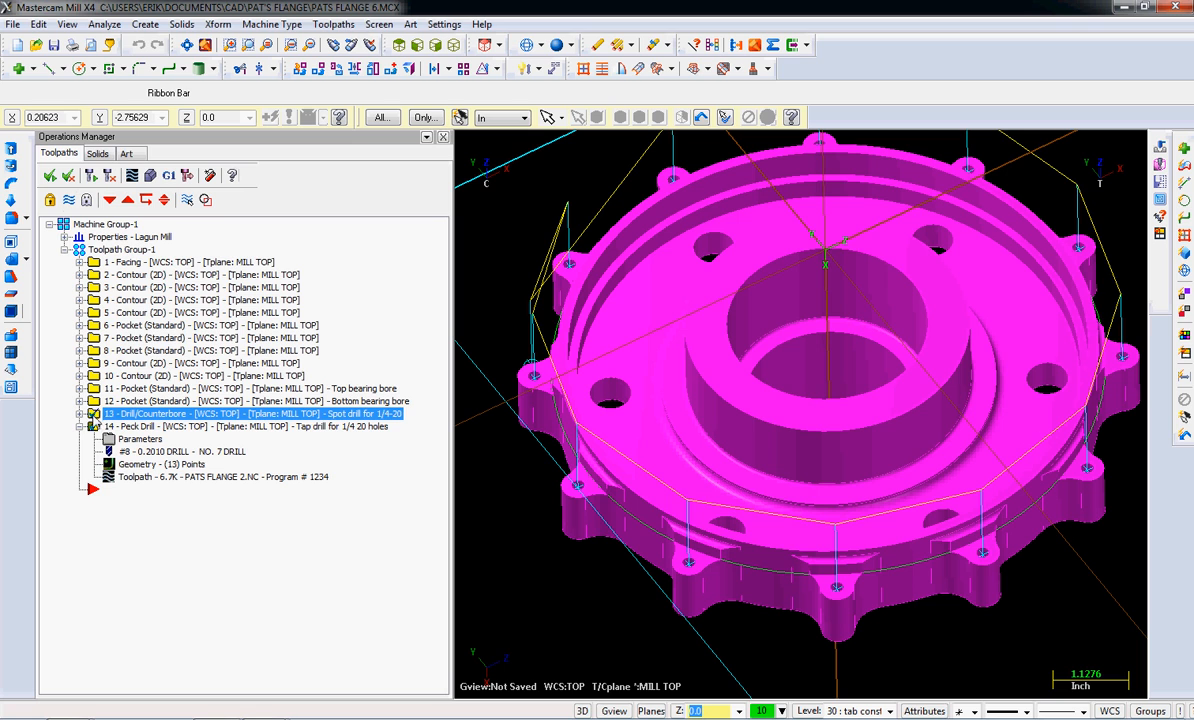
pyautogui.click(108, 427)
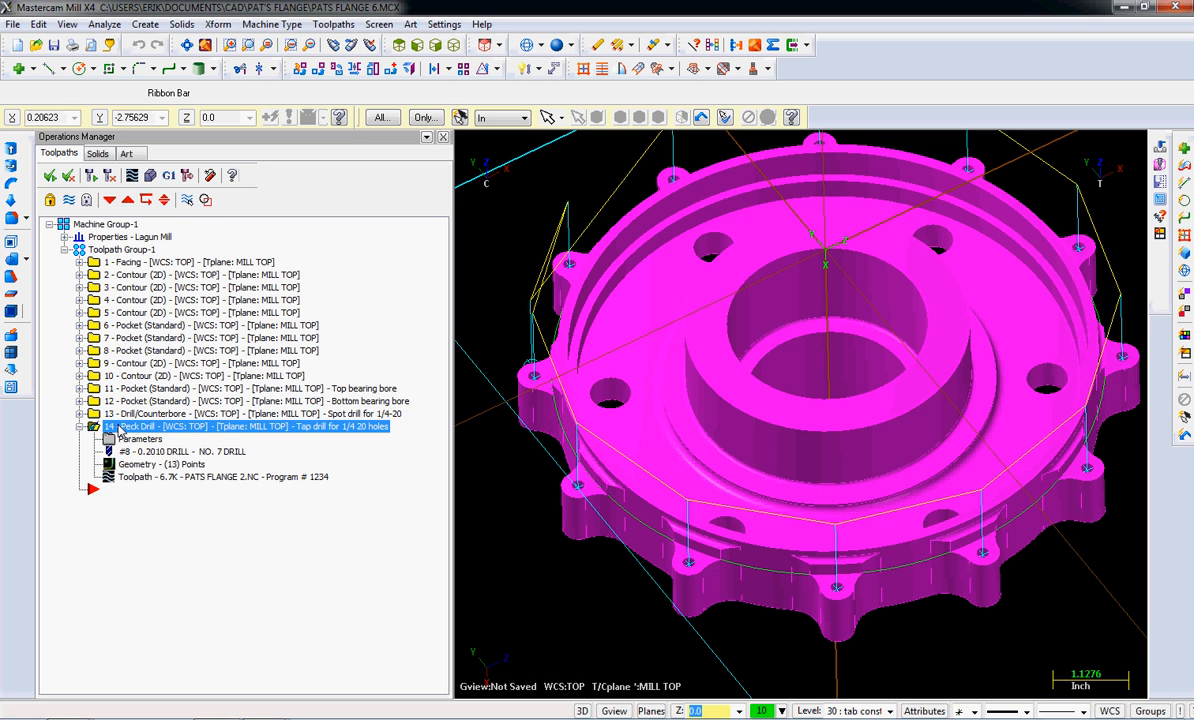
pyautogui.keyDown('ctrl'); pyautogui.click(125, 414); pyautogui.keyUp('ctrl')
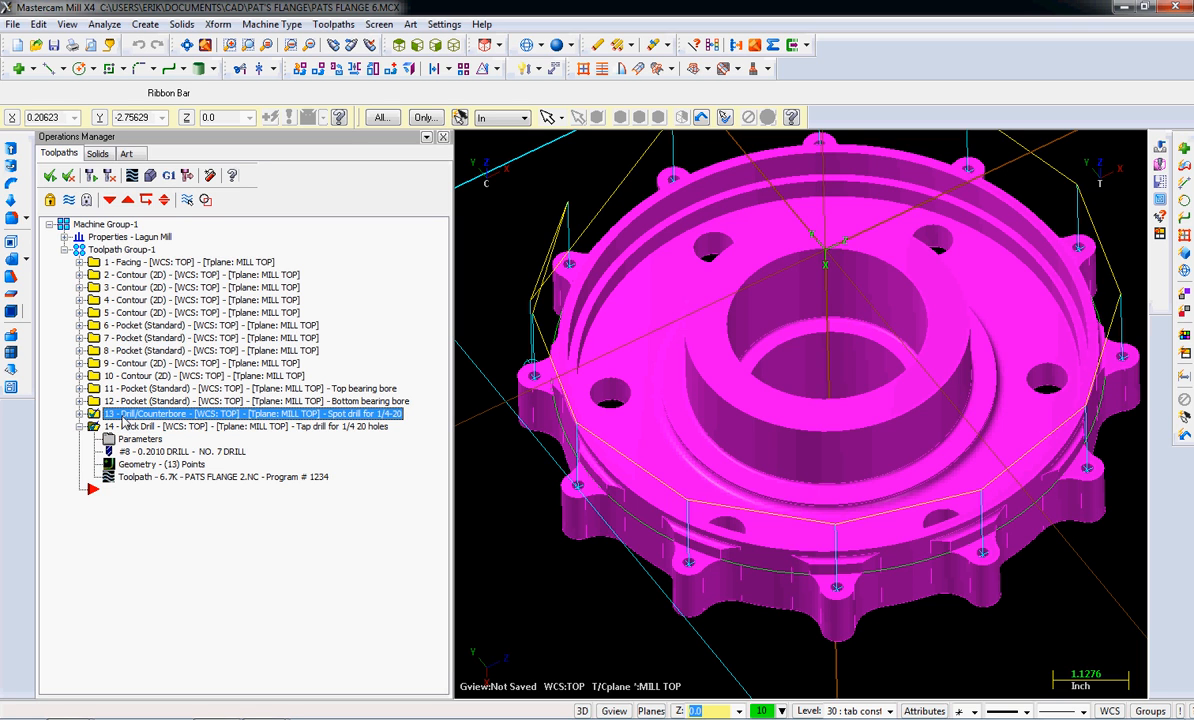
pyautogui.click(68, 199)
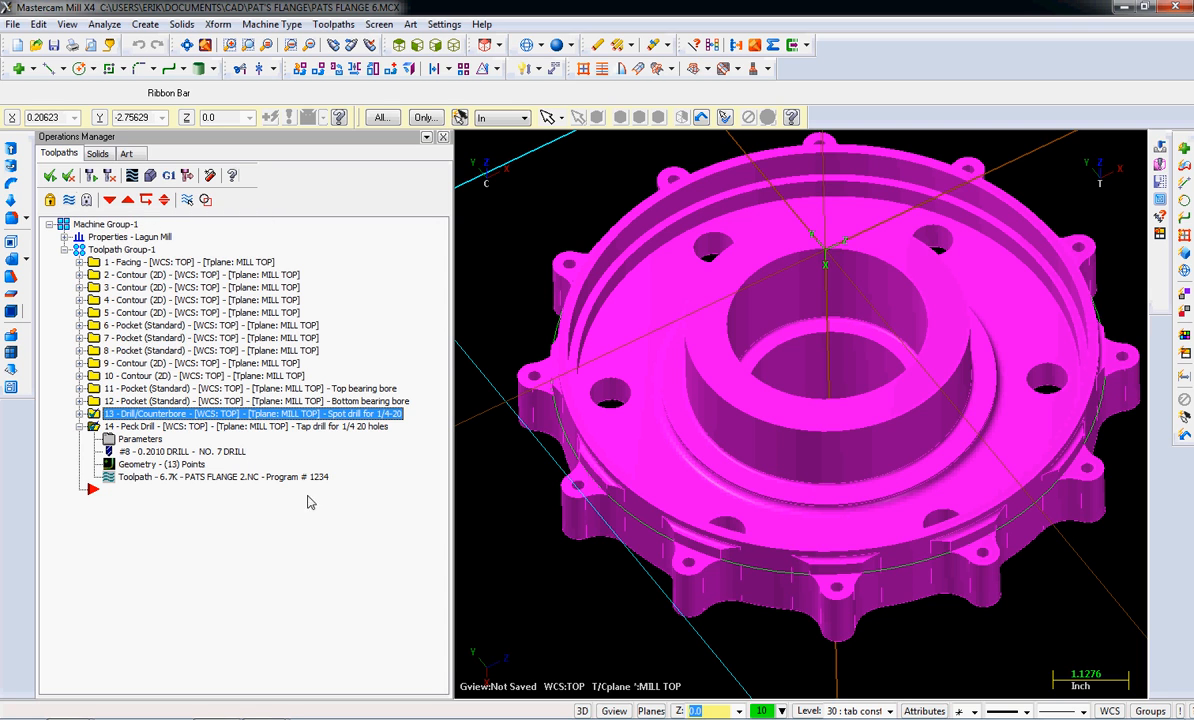
pyautogui.click(80, 426)
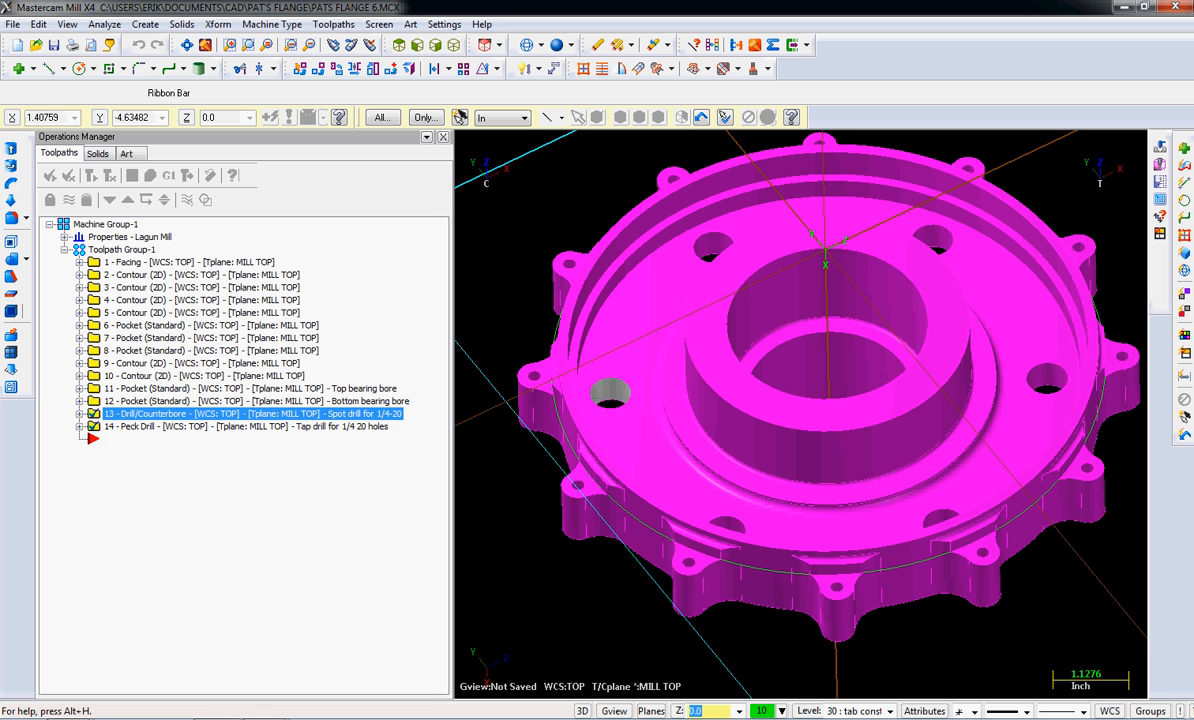
# Analyze the top edge arc of one of the flange's large web holes in wireframe to read its diameter.
pyautogui.scroll(8, 608, 391)
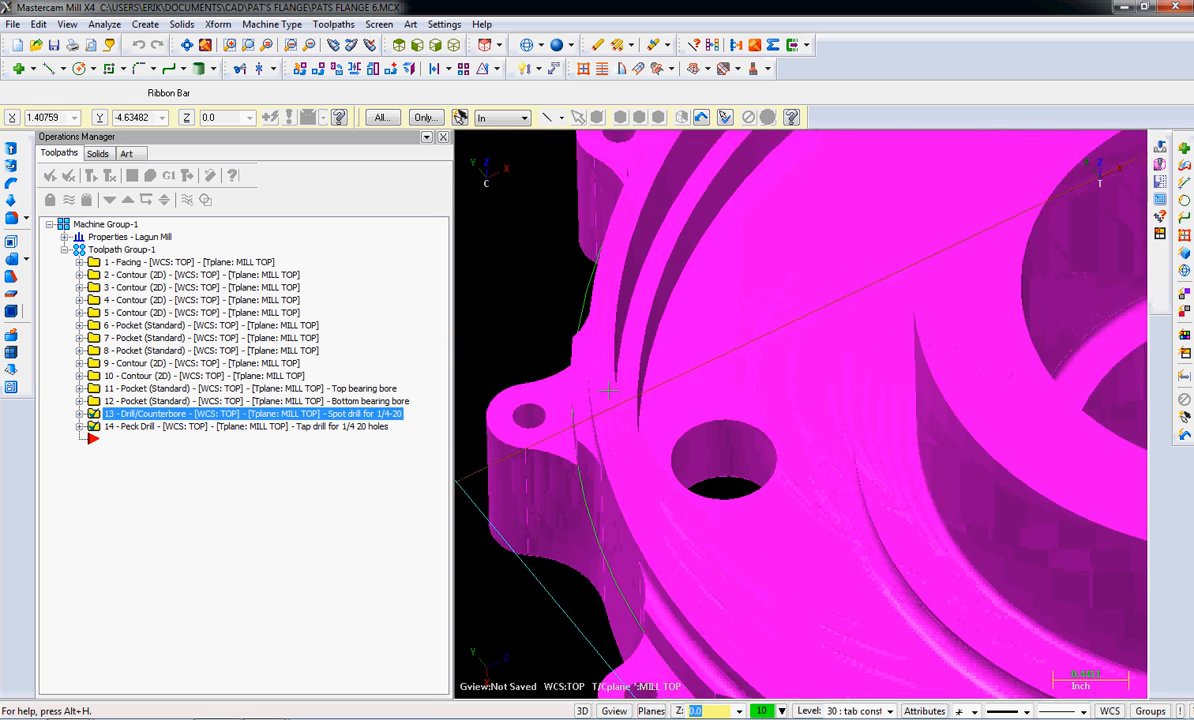
pyautogui.click(105, 24)
pyautogui.click(125, 43)
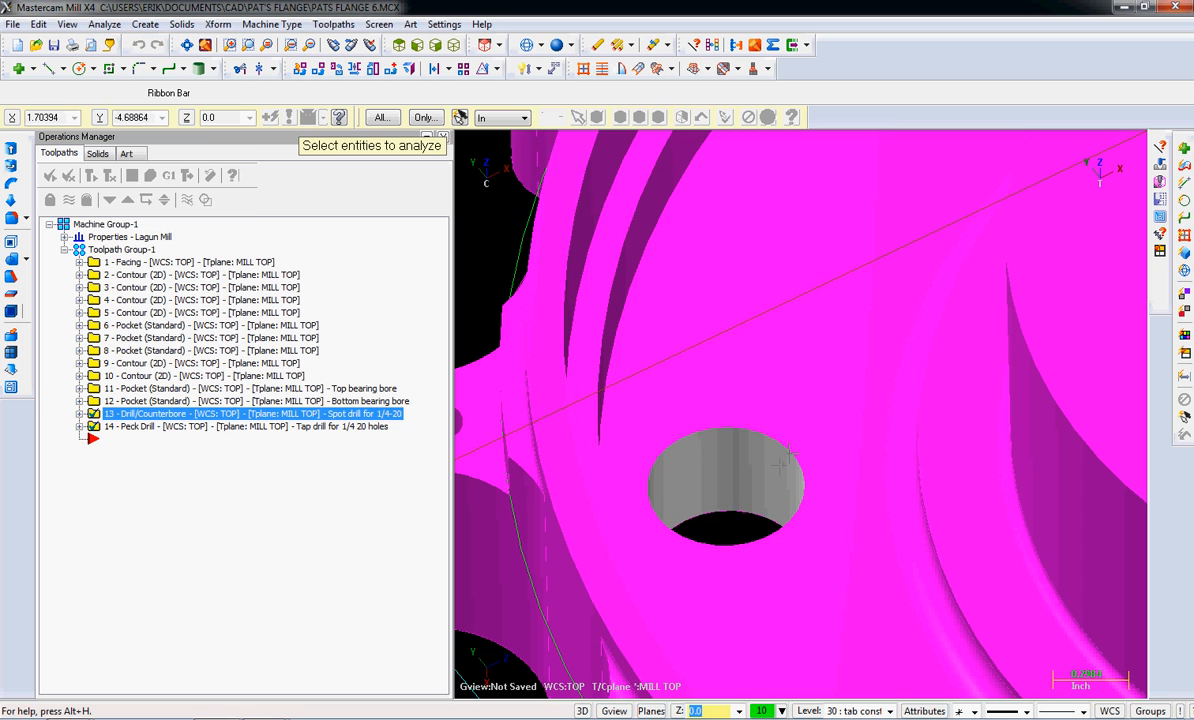
pyautogui.hotkey('alt', 's')
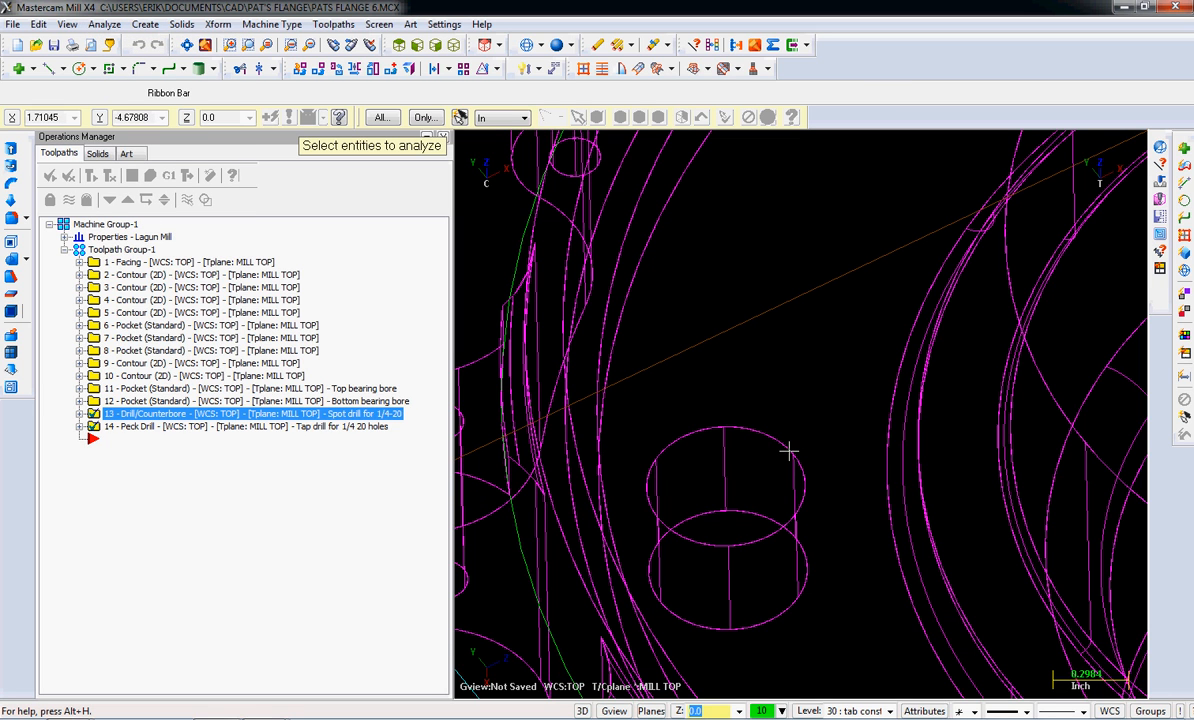
pyautogui.click(789, 451)
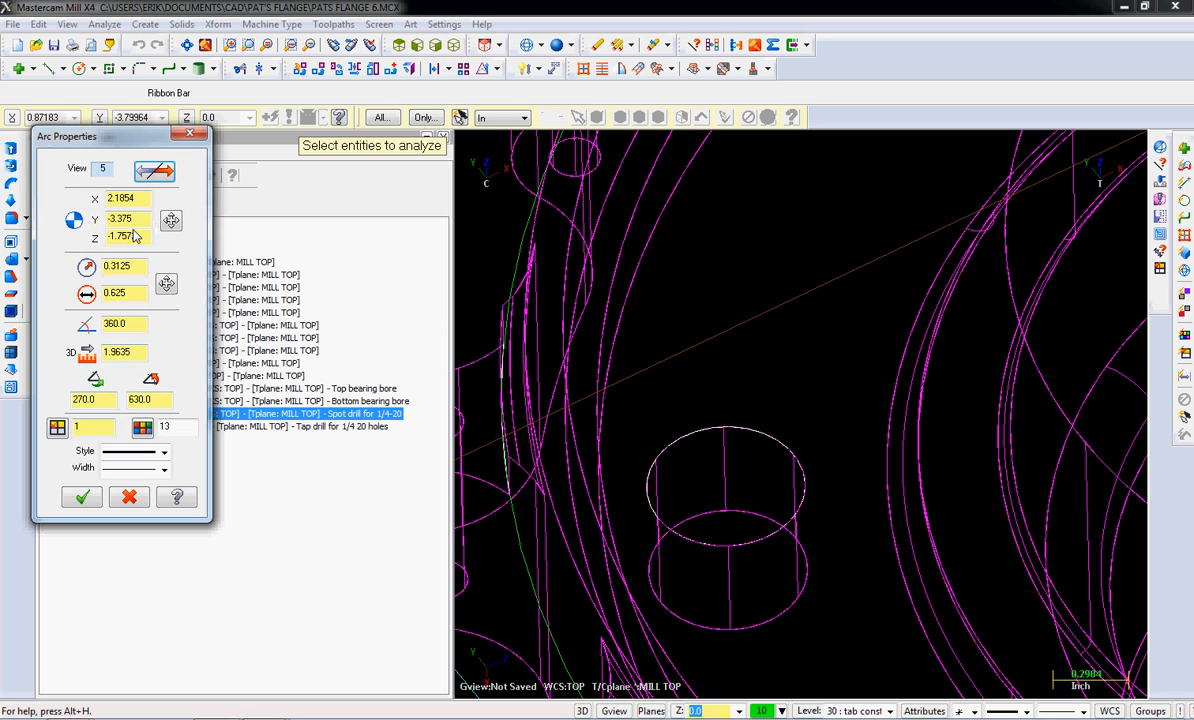
pyautogui.click(117, 290)
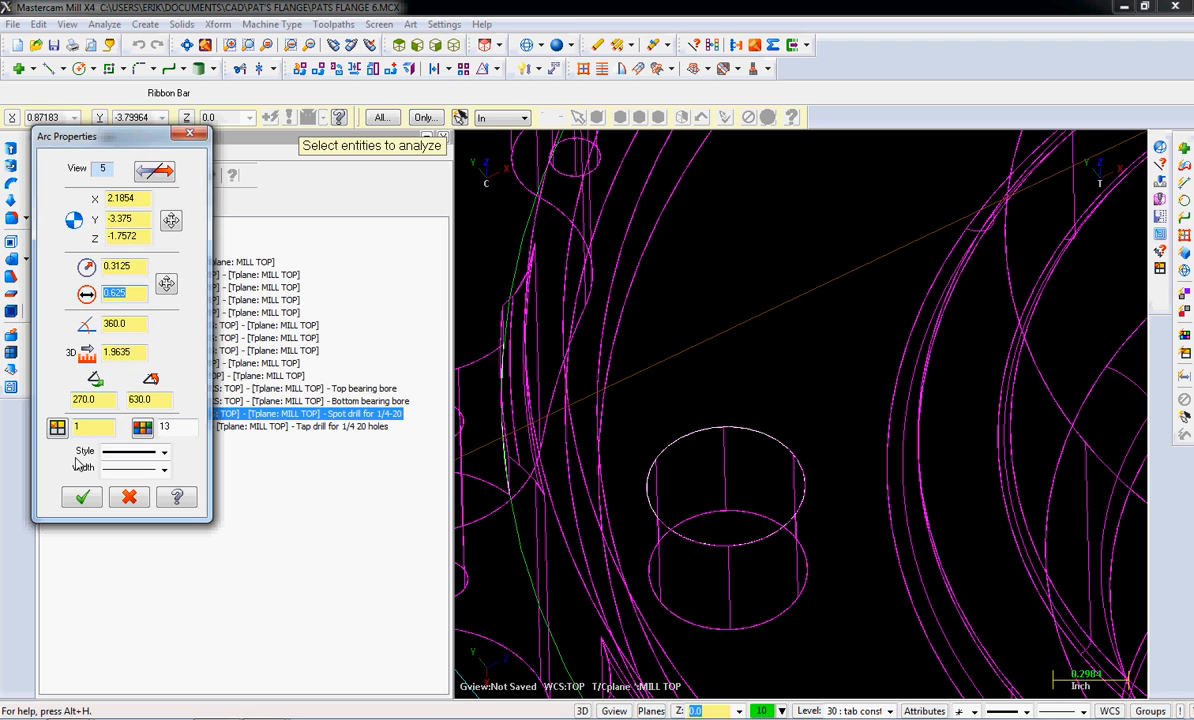
pyautogui.click(130, 499)
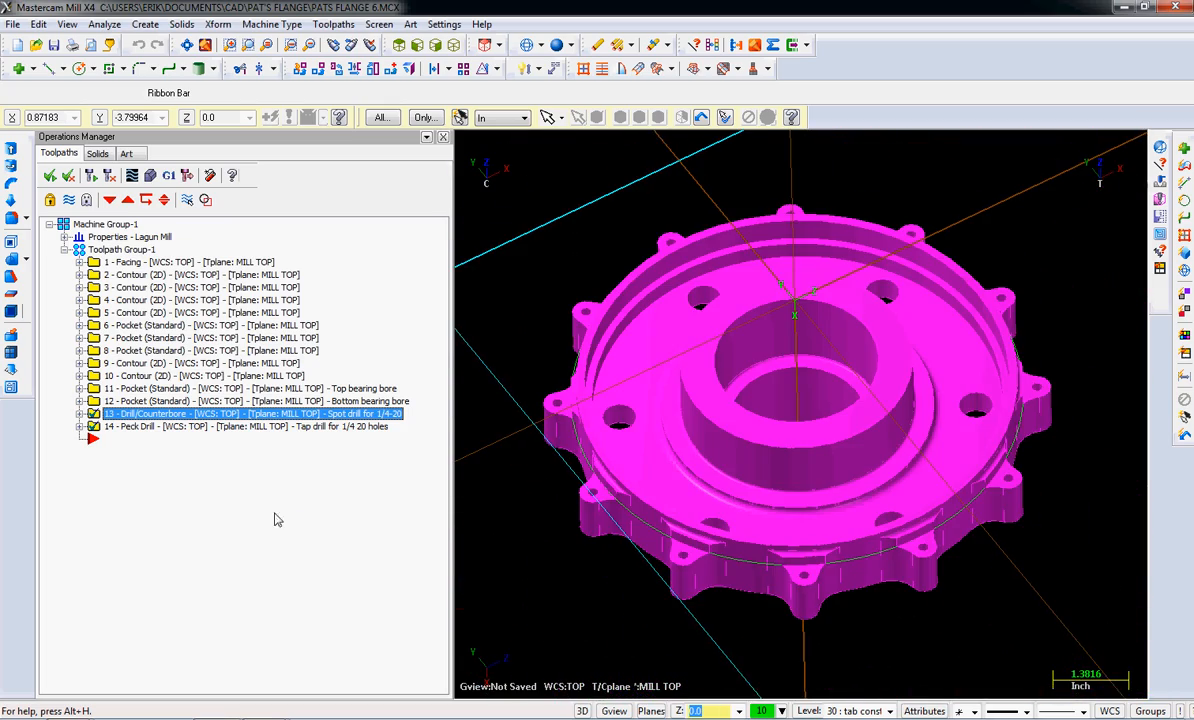
# Create a Helix Bore toolpath after operation 14, selecting the edges of the six large web holes as entities.
pyautogui.click(96, 444)
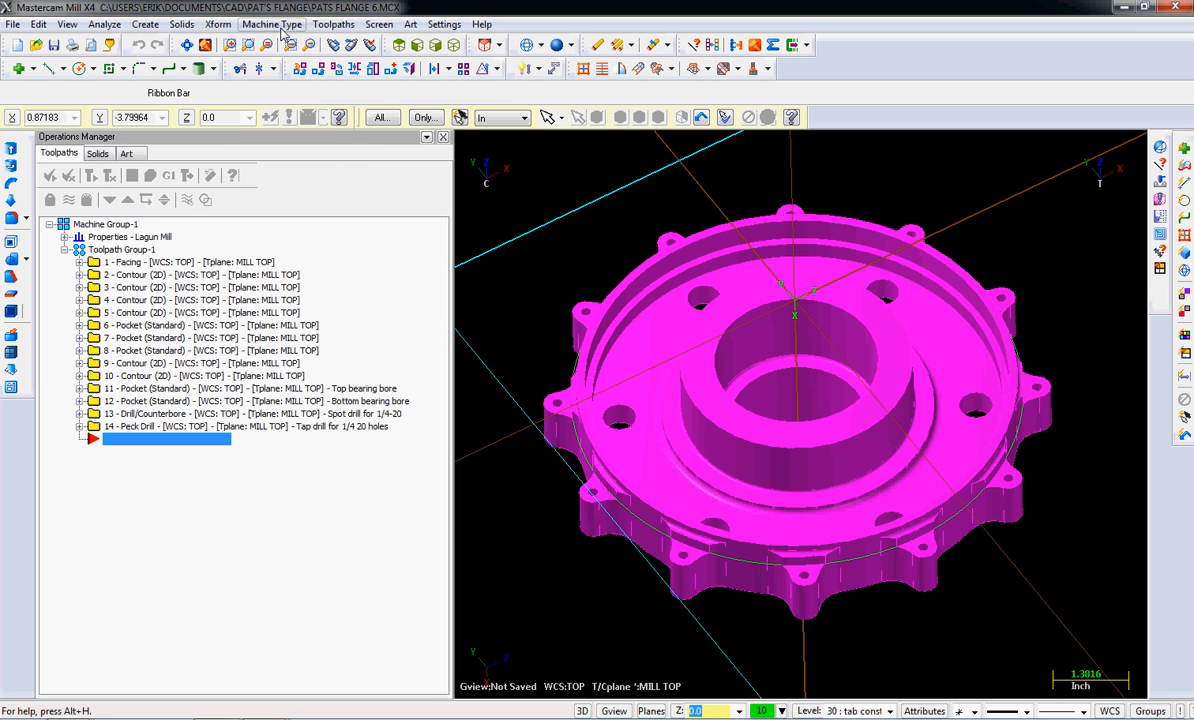
pyautogui.click(330, 26)
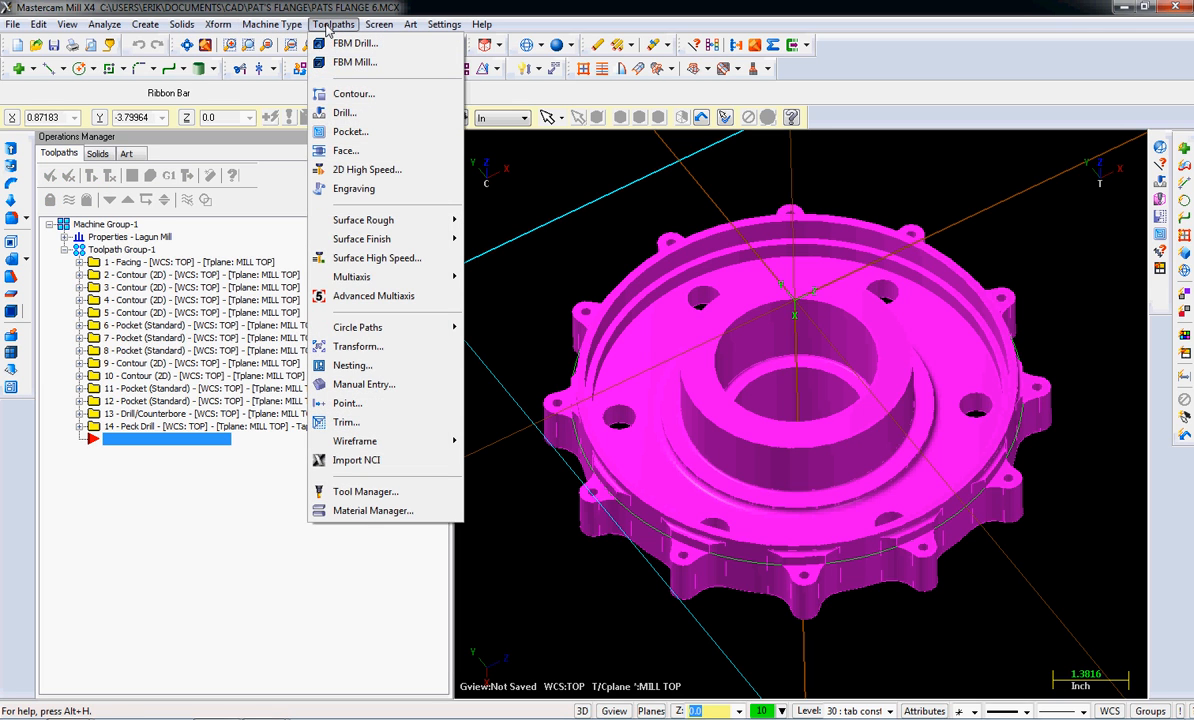
pyautogui.moveTo(438, 331)
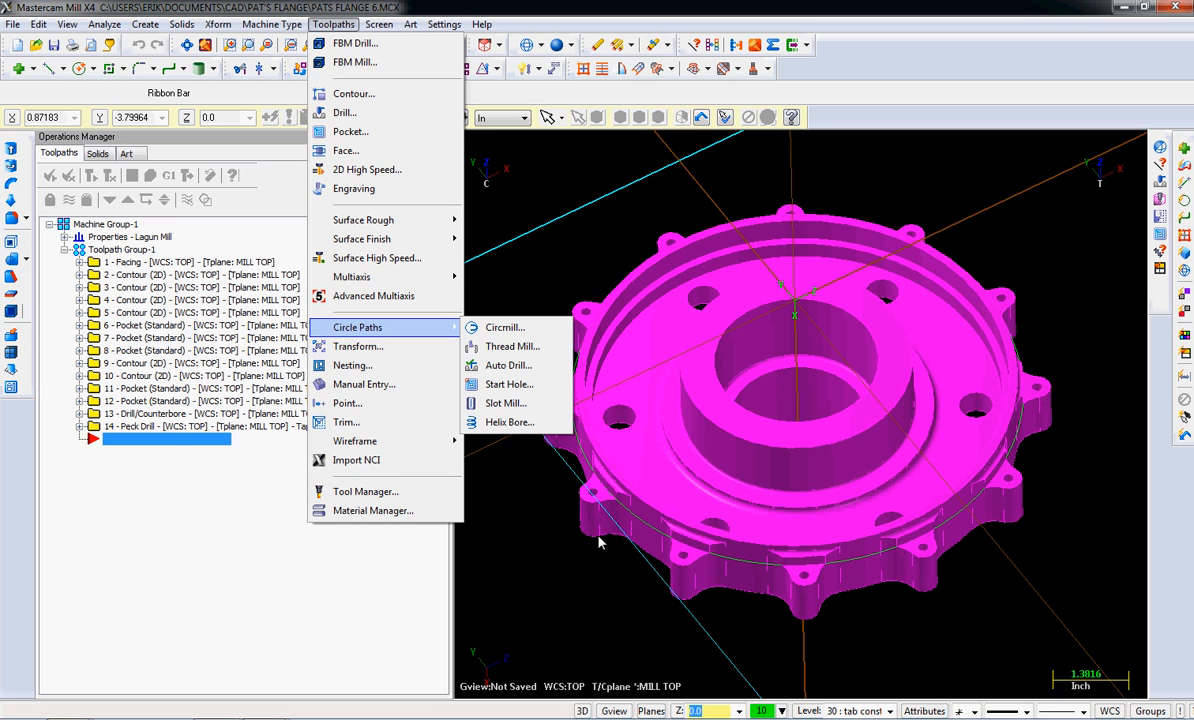
pyautogui.click(509, 422)
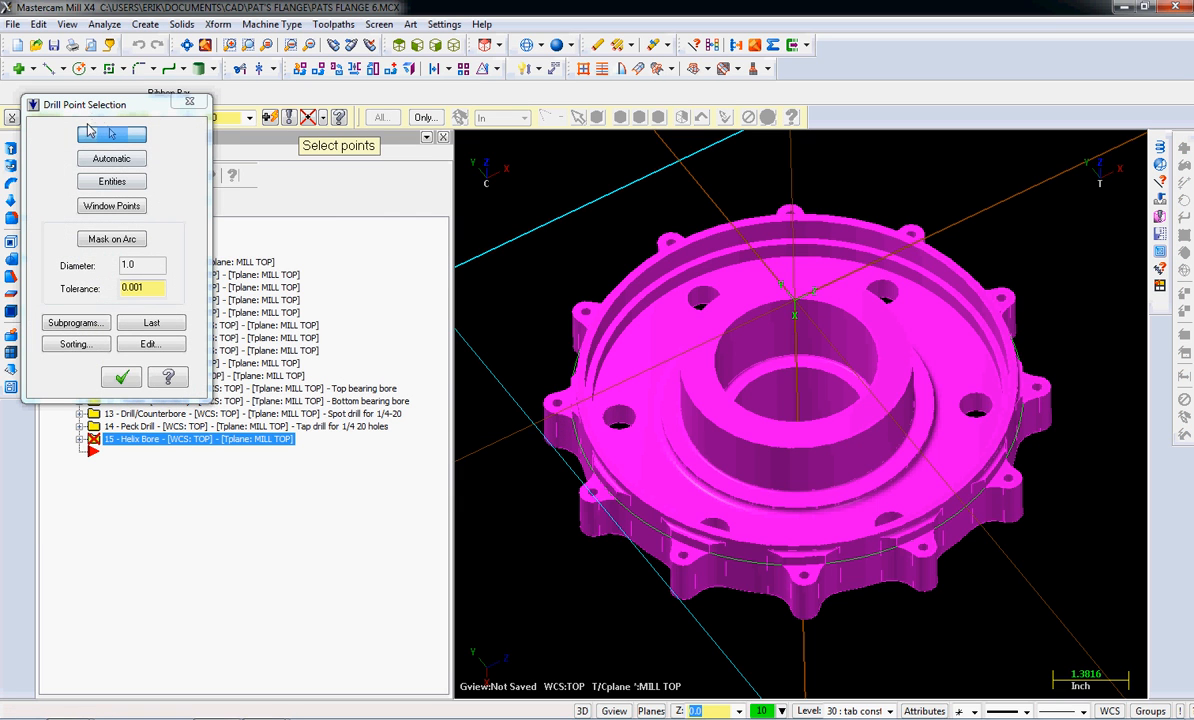
pyautogui.click(115, 183)
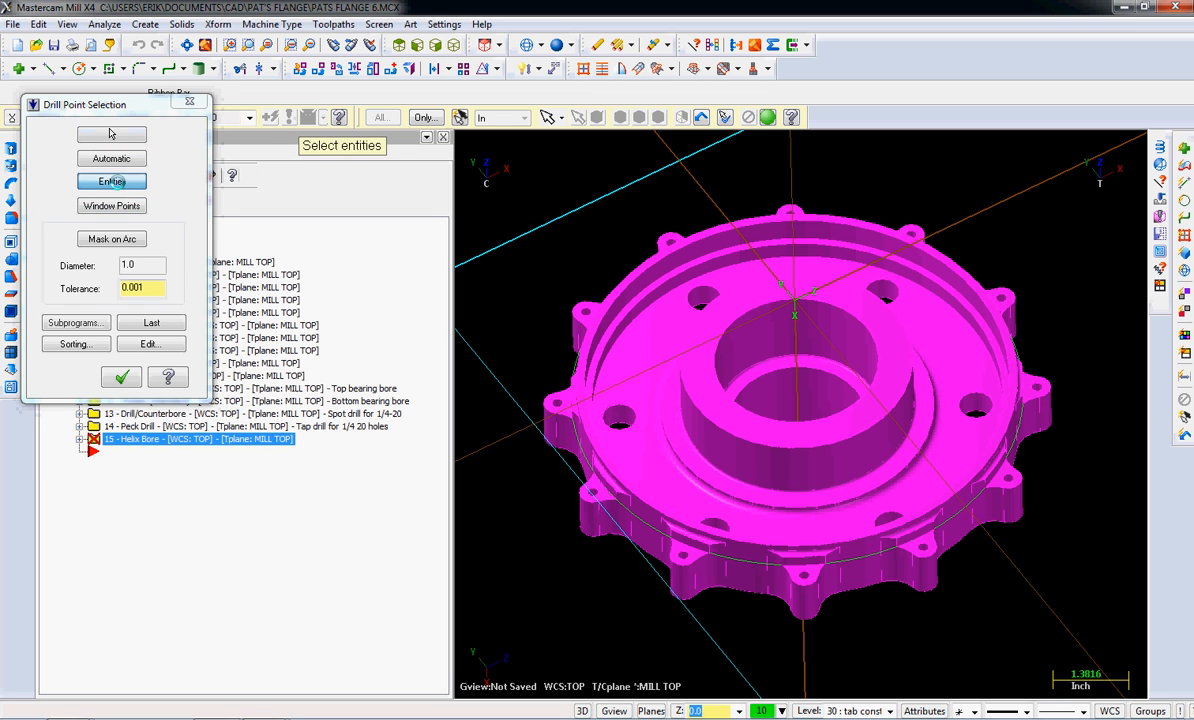
pyautogui.click(620, 416)
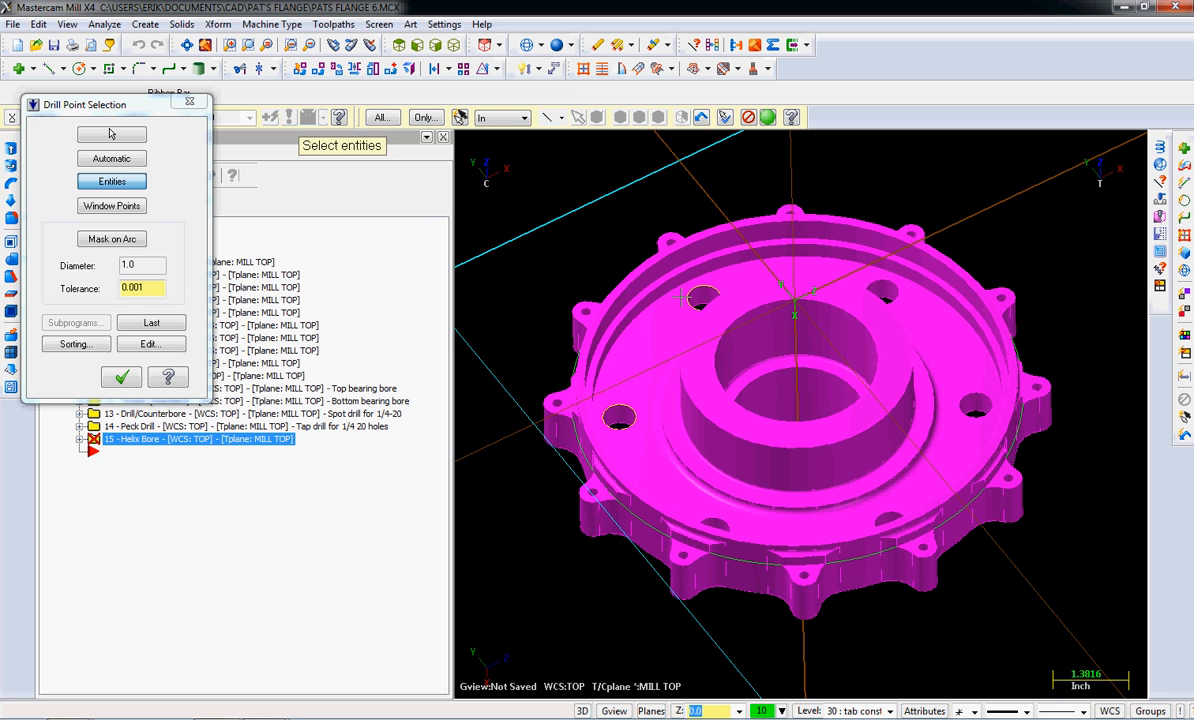
pyautogui.click(882, 292)
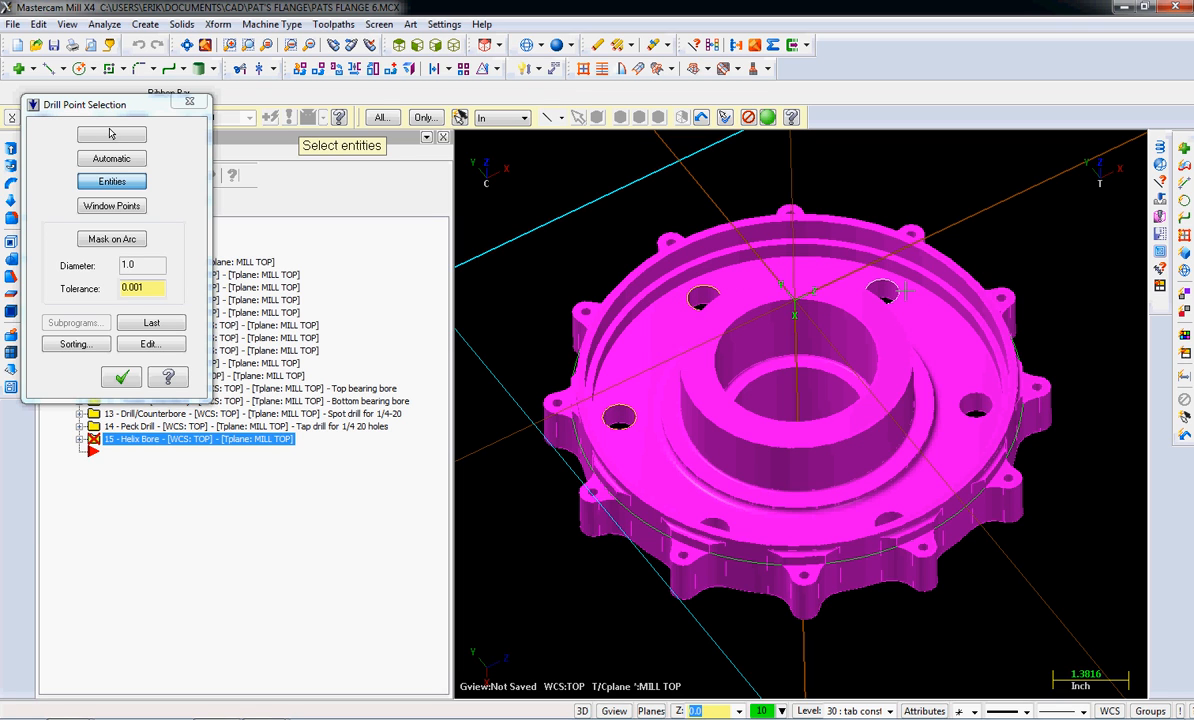
pyautogui.click(975, 405)
pyautogui.click(126, 380)
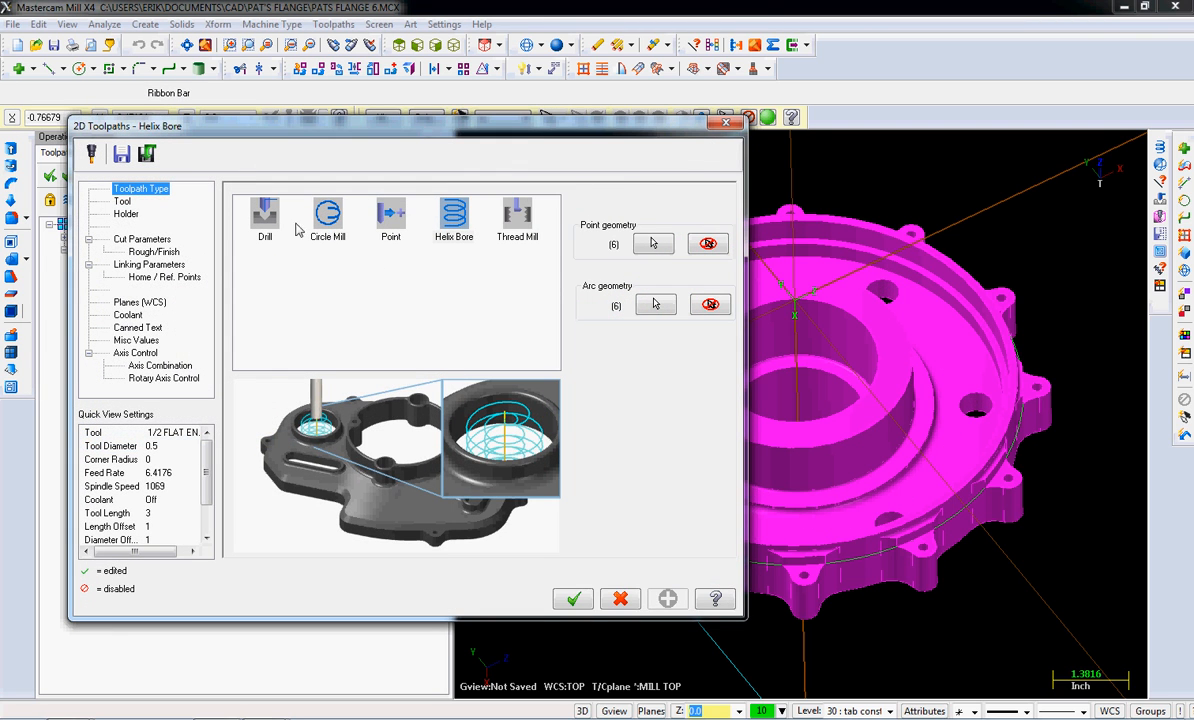
# Keep the 1/2 flat endmill for the helix bore and assign holder C4C3-0032 from the CT40 holder library.
pyautogui.click(124, 202)
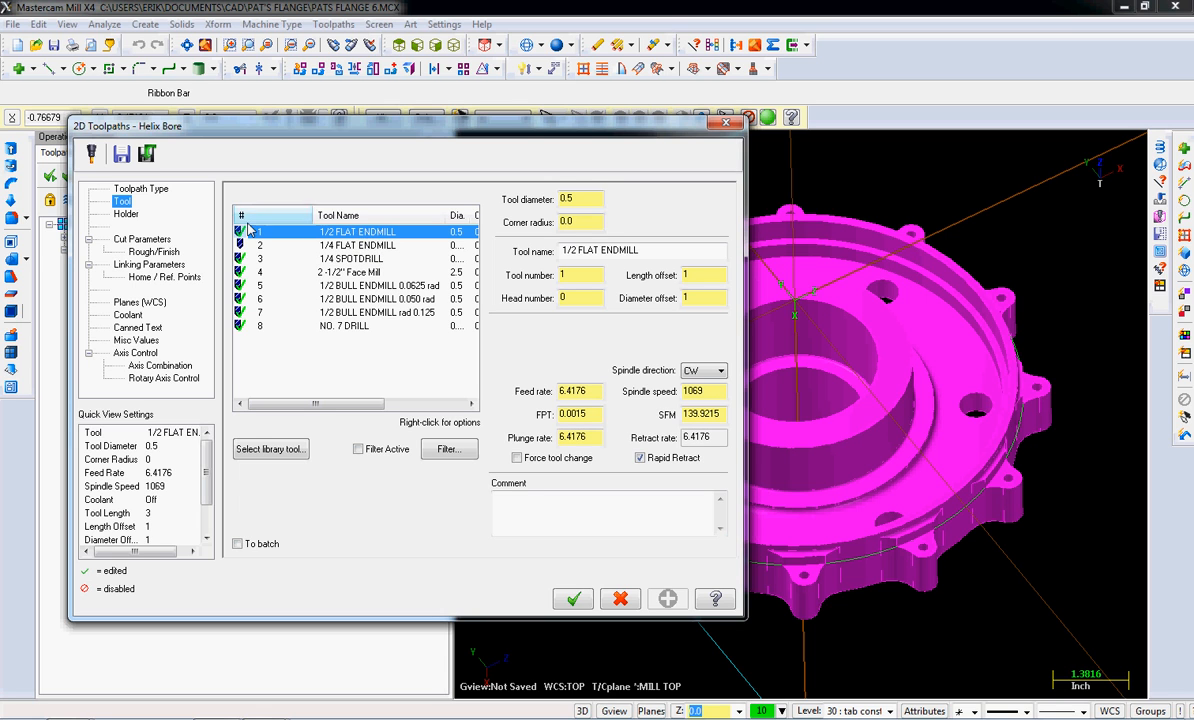
pyautogui.click(126, 213)
pyautogui.click(262, 462)
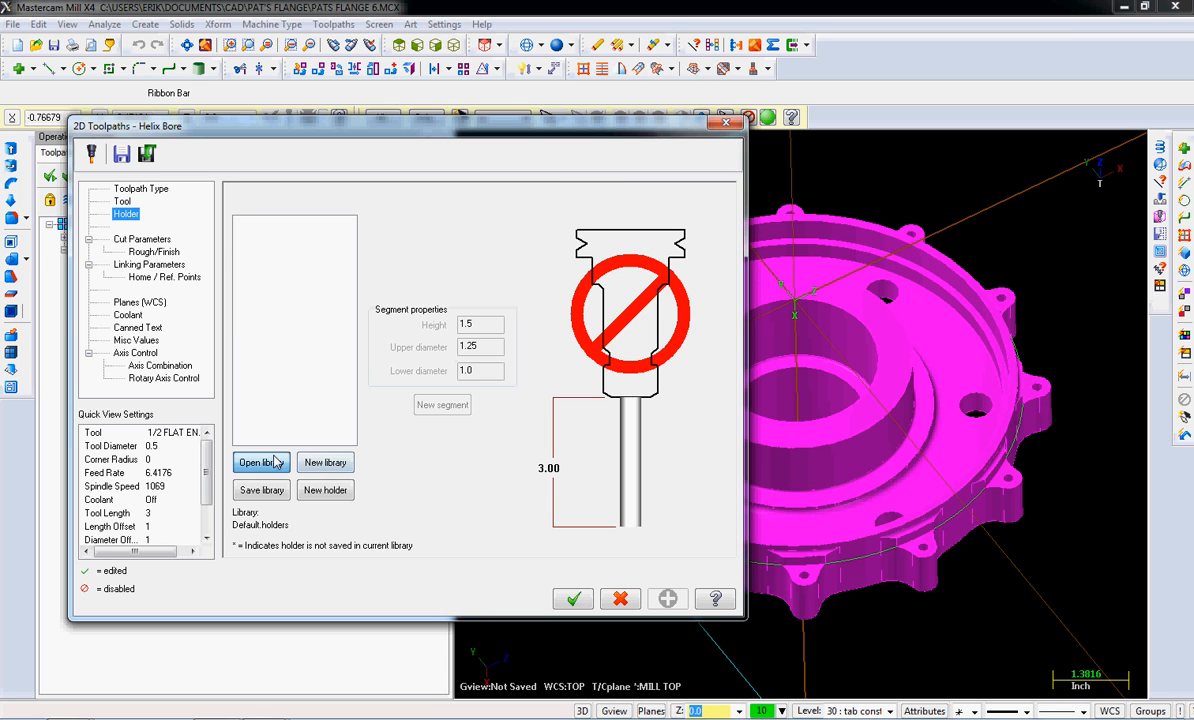
pyautogui.doubleClick(440, 354)
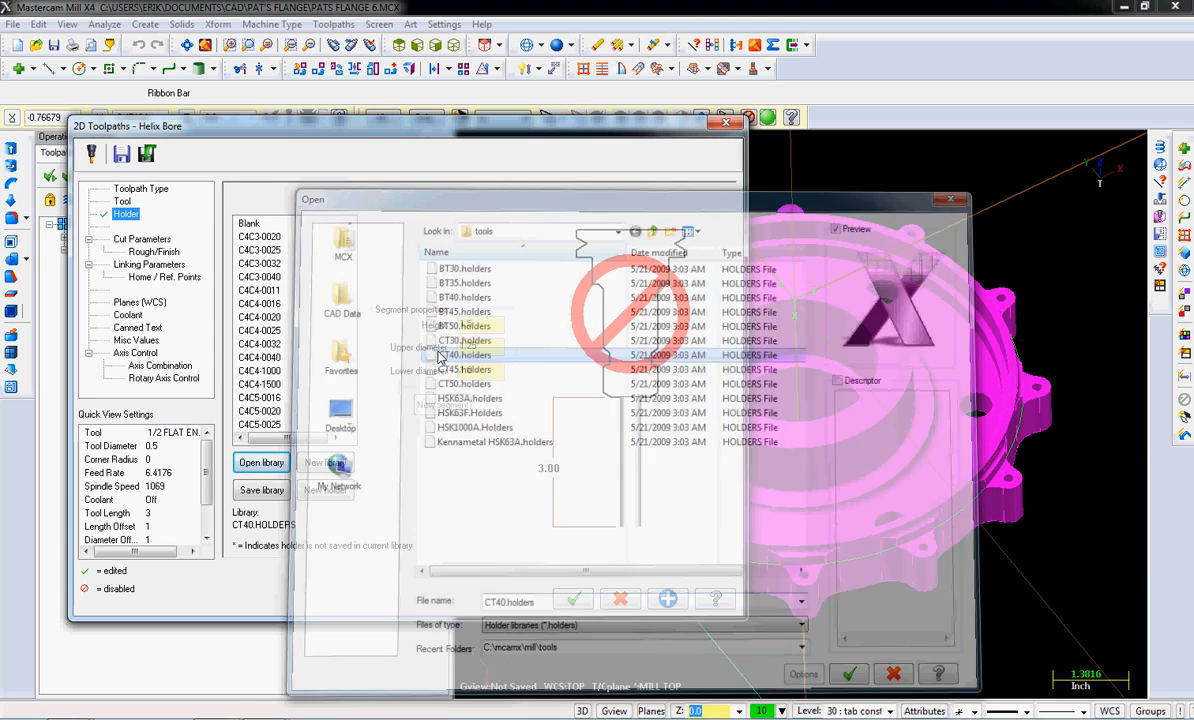
pyautogui.click(262, 264)
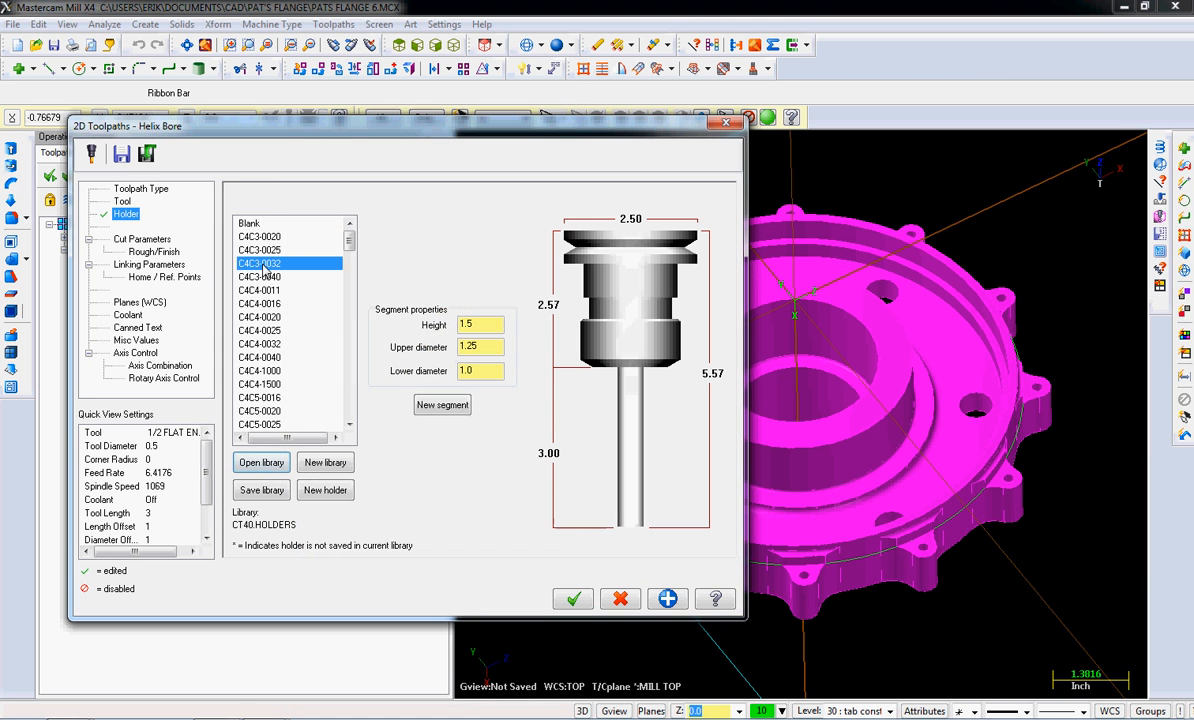
# Set the helix bore's compensation type to Wear and check the rough/finish options, trying the finish pass and switching it off again.
pyautogui.click(163, 238)
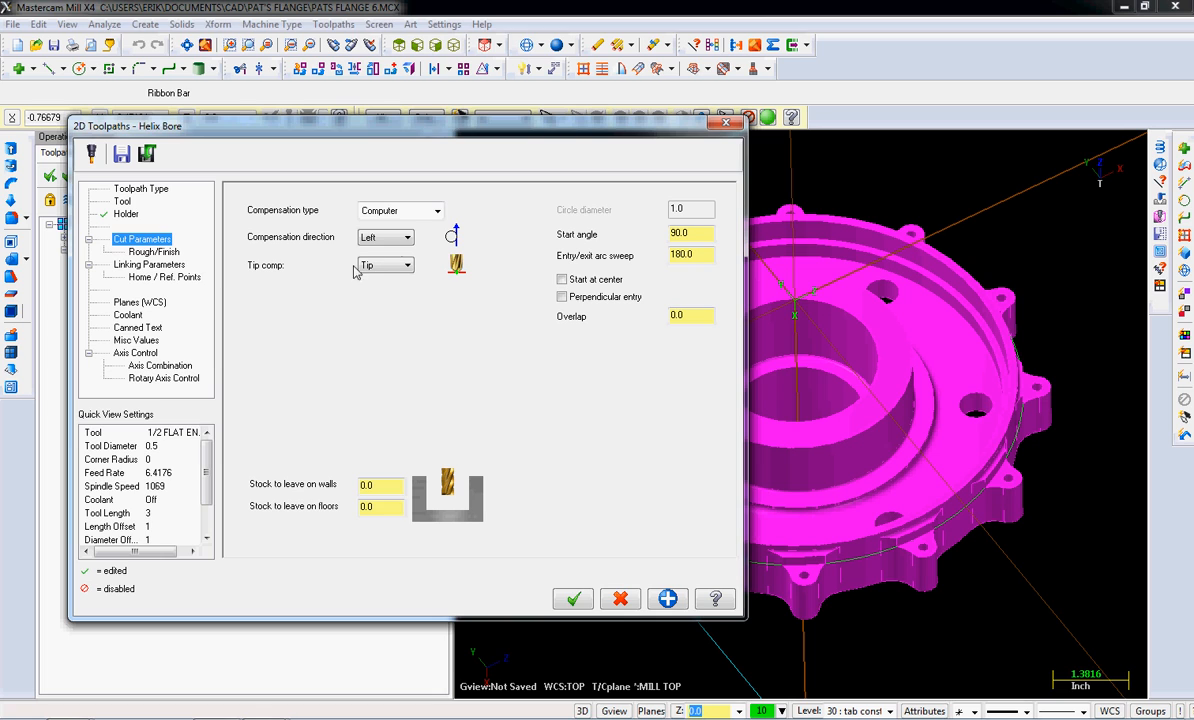
pyautogui.click(385, 212)
pyautogui.click(372, 246)
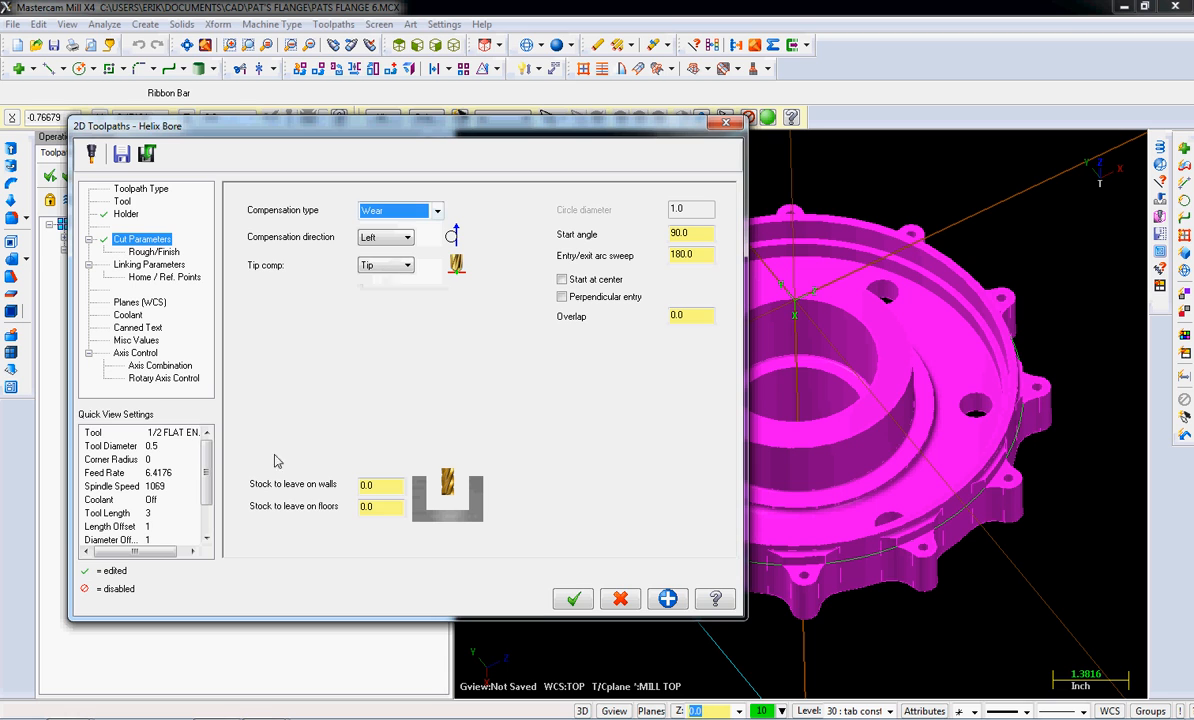
pyautogui.click(155, 252)
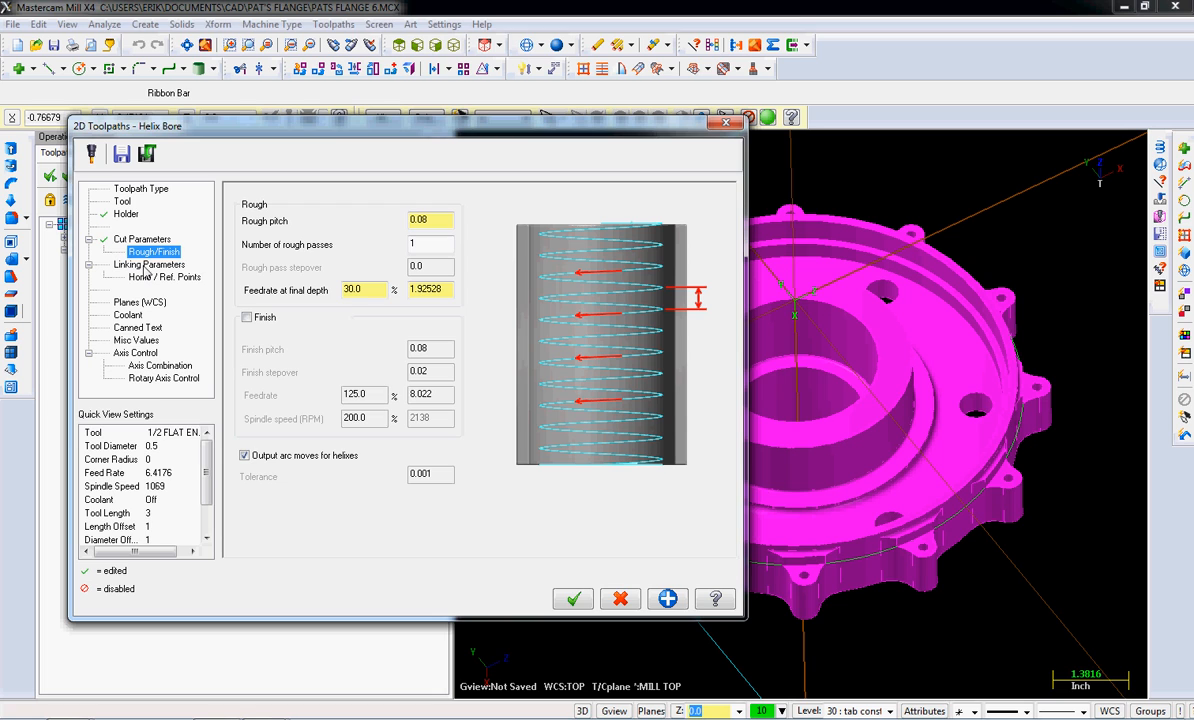
pyautogui.click(247, 317)
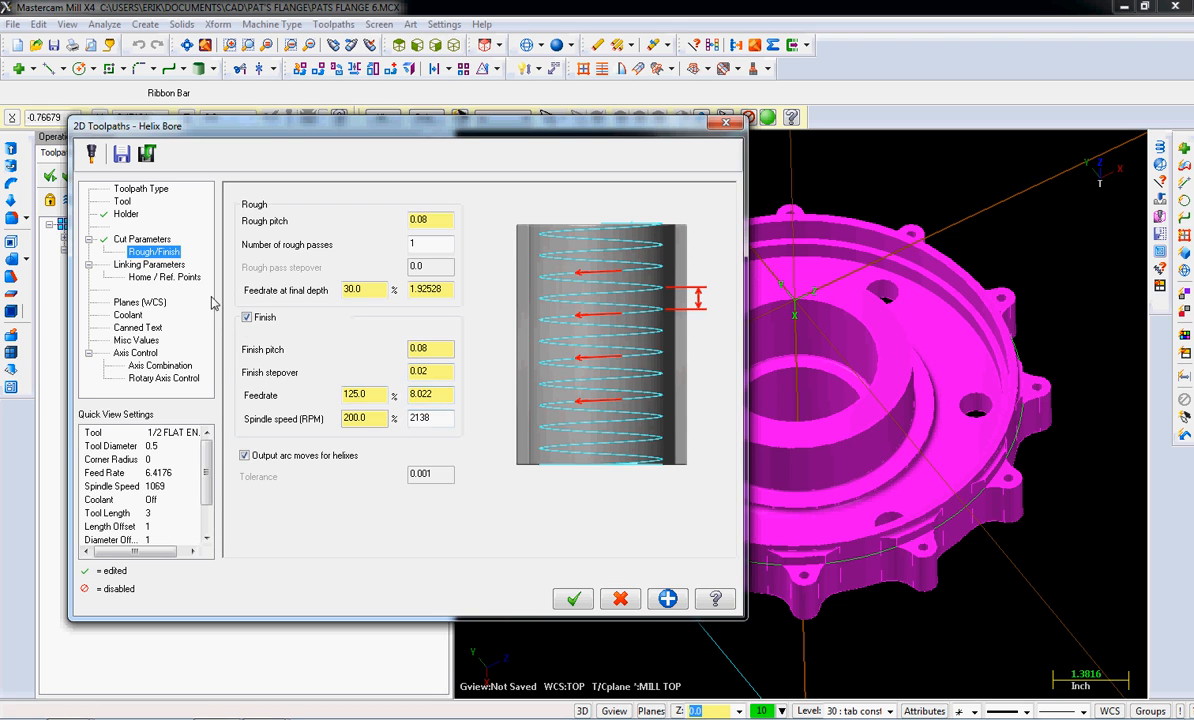
pyautogui.click(247, 317)
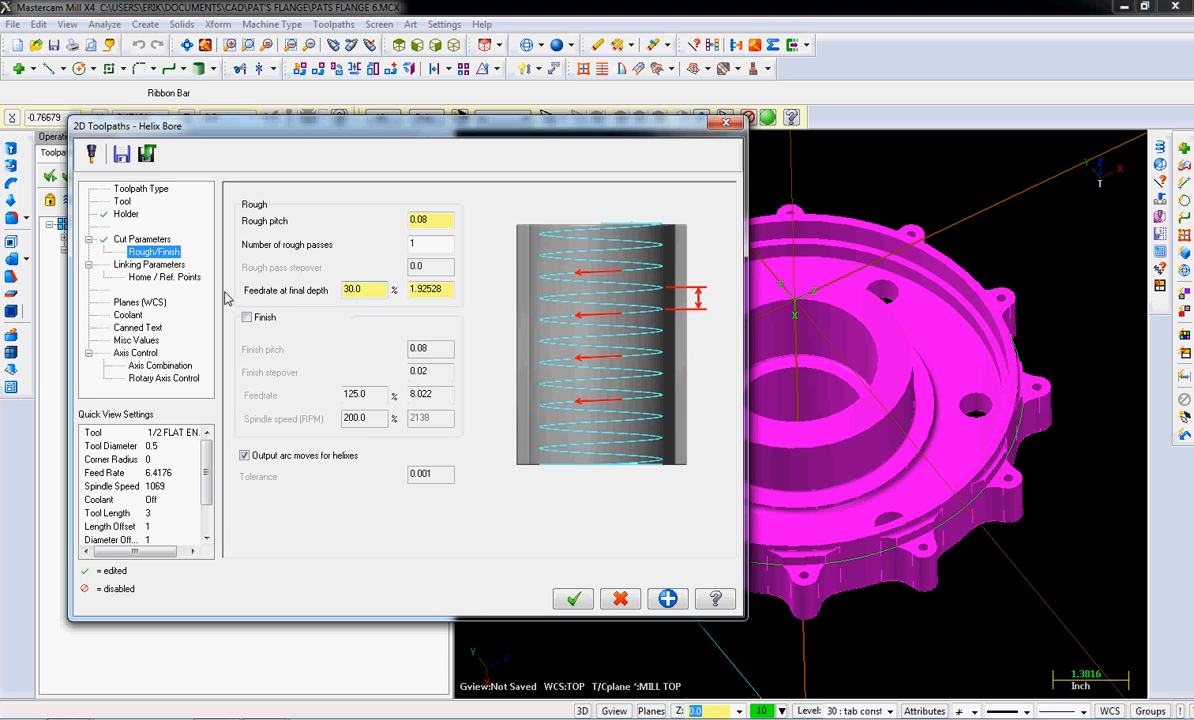
# Set the helix bore depth to -2.2572 by picking a point on the bottom edge of a large web hole.
pyautogui.click(148, 263)
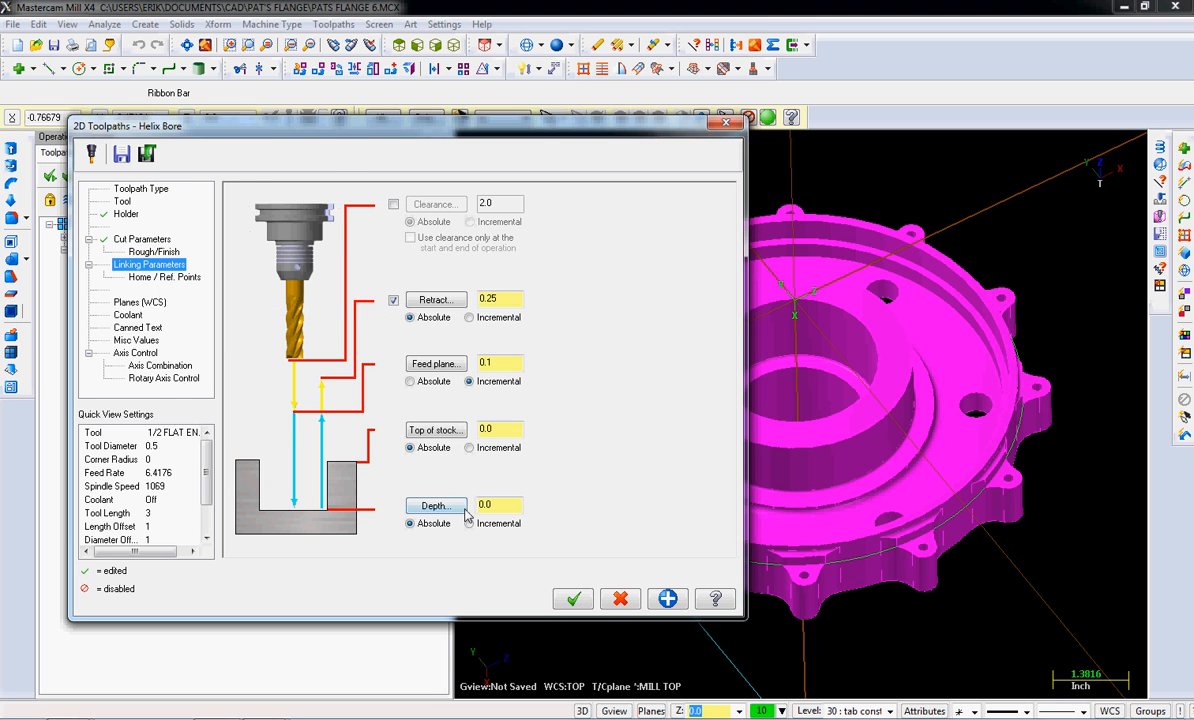
pyautogui.click(573, 598)
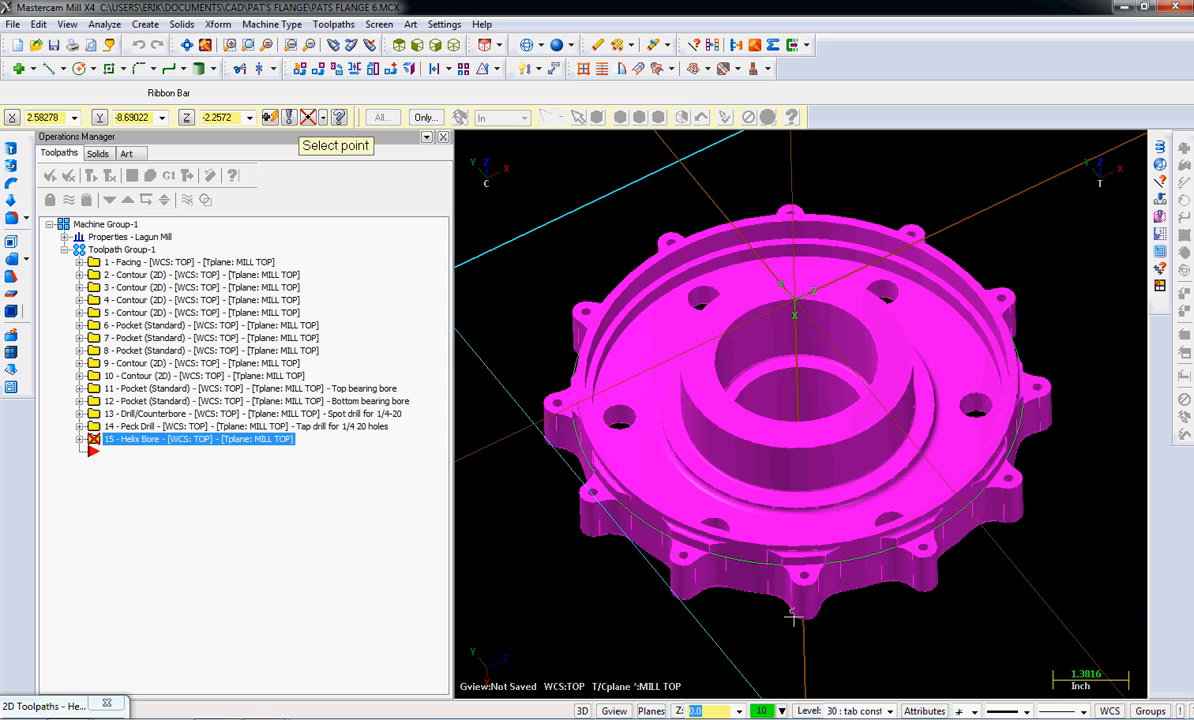
pyautogui.moveTo(793, 617); pyautogui.dragTo(793, 617, button='middle')
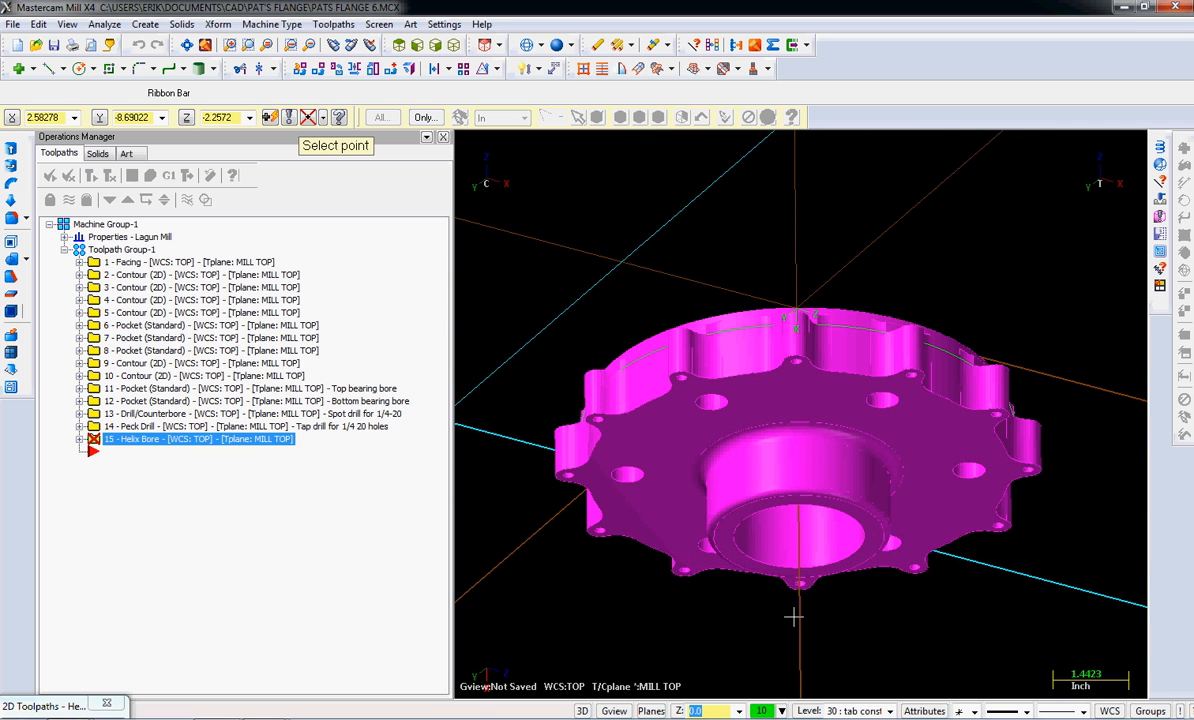
pyautogui.click(697, 403)
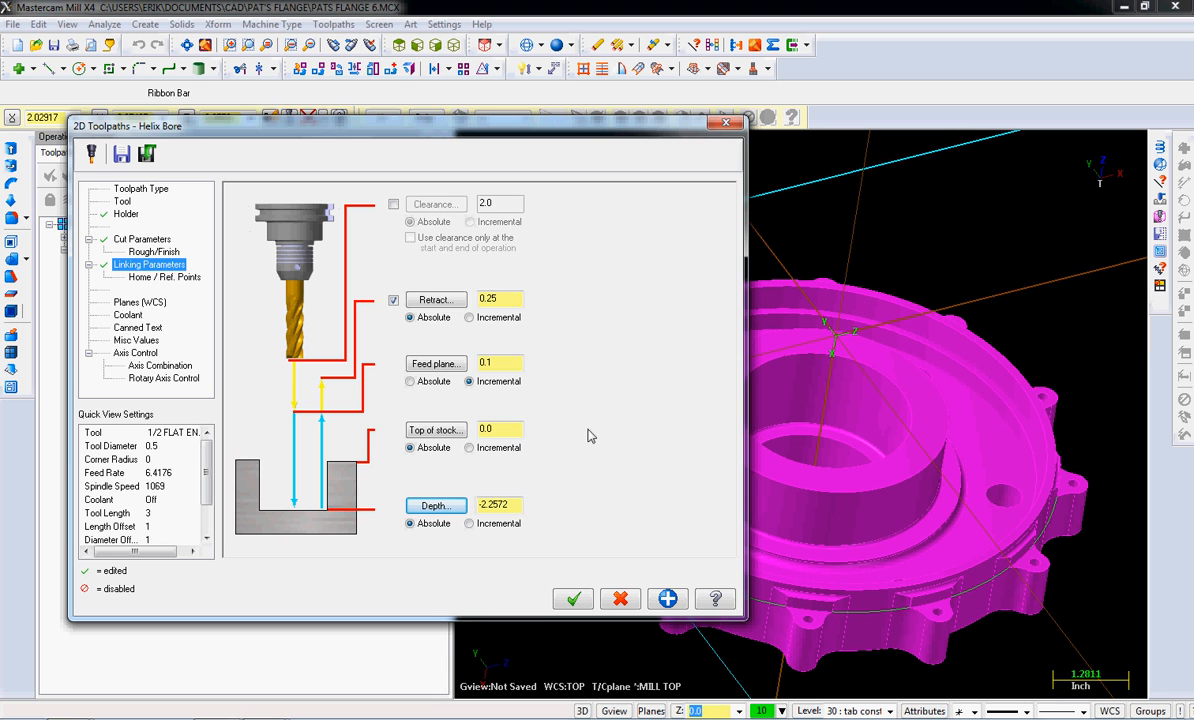
# Set the helix bore's top of stock to -1.7572 by picking the centre of a large web hole's upper edge.
pyautogui.click(436, 430)
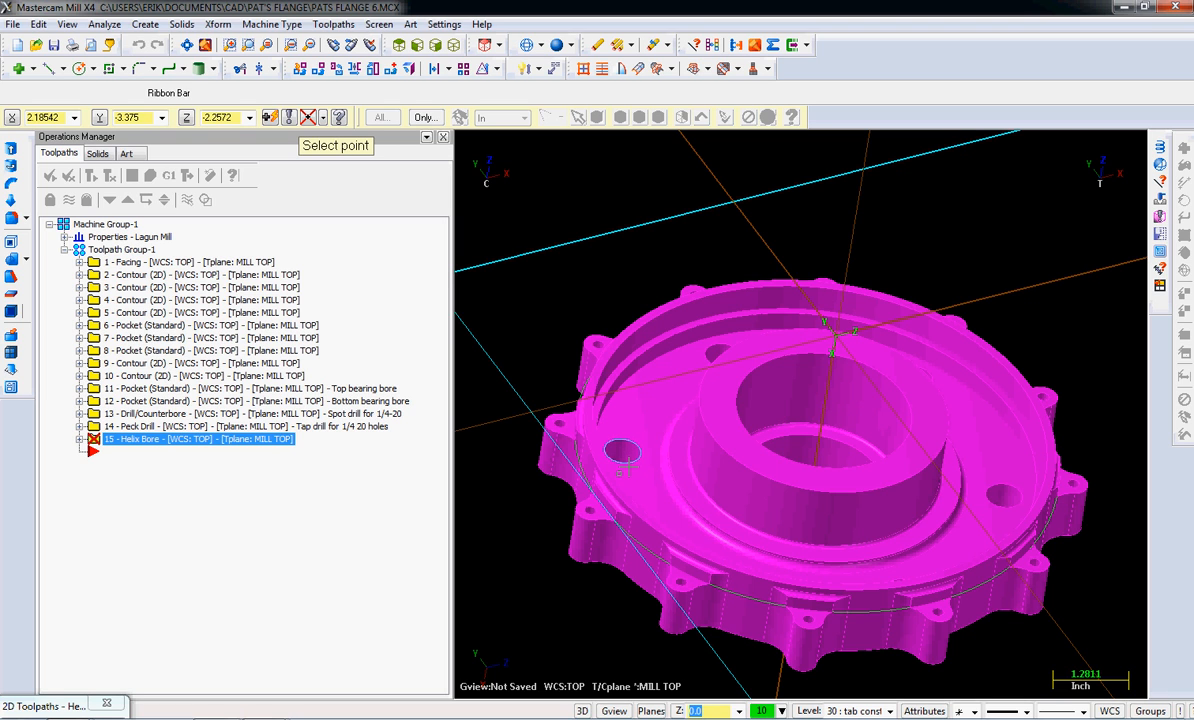
pyautogui.scroll(6, 622, 462)
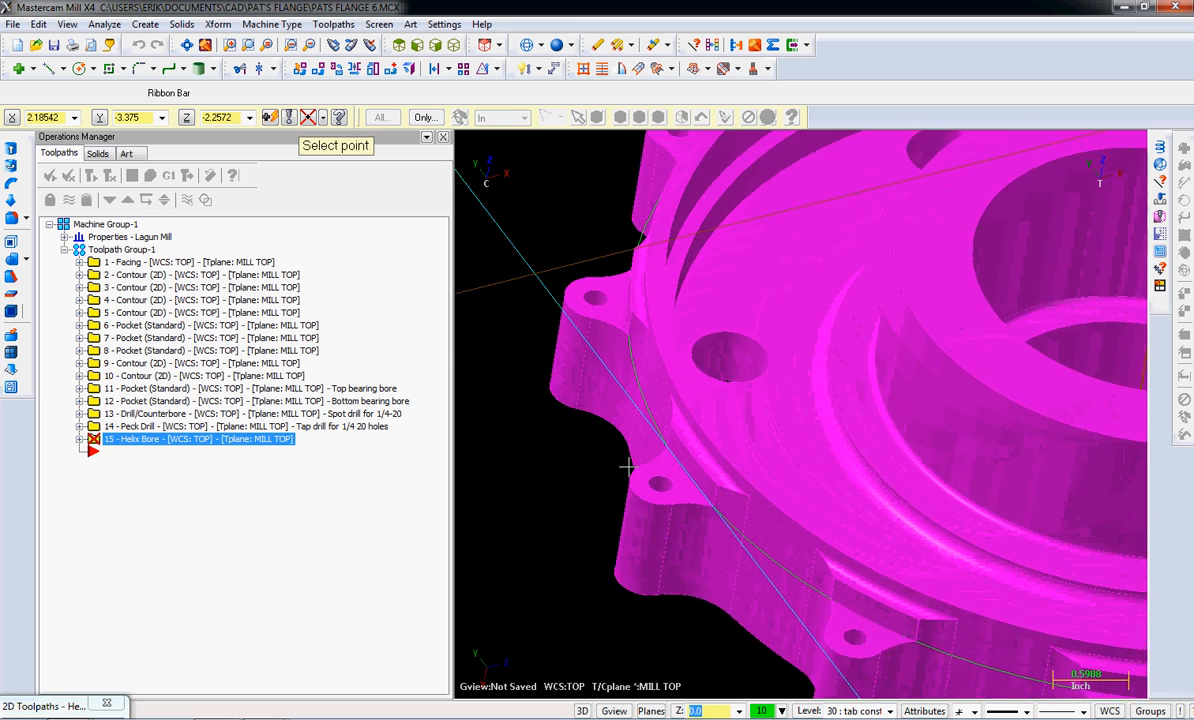
pyautogui.scroll(4, 628, 466)
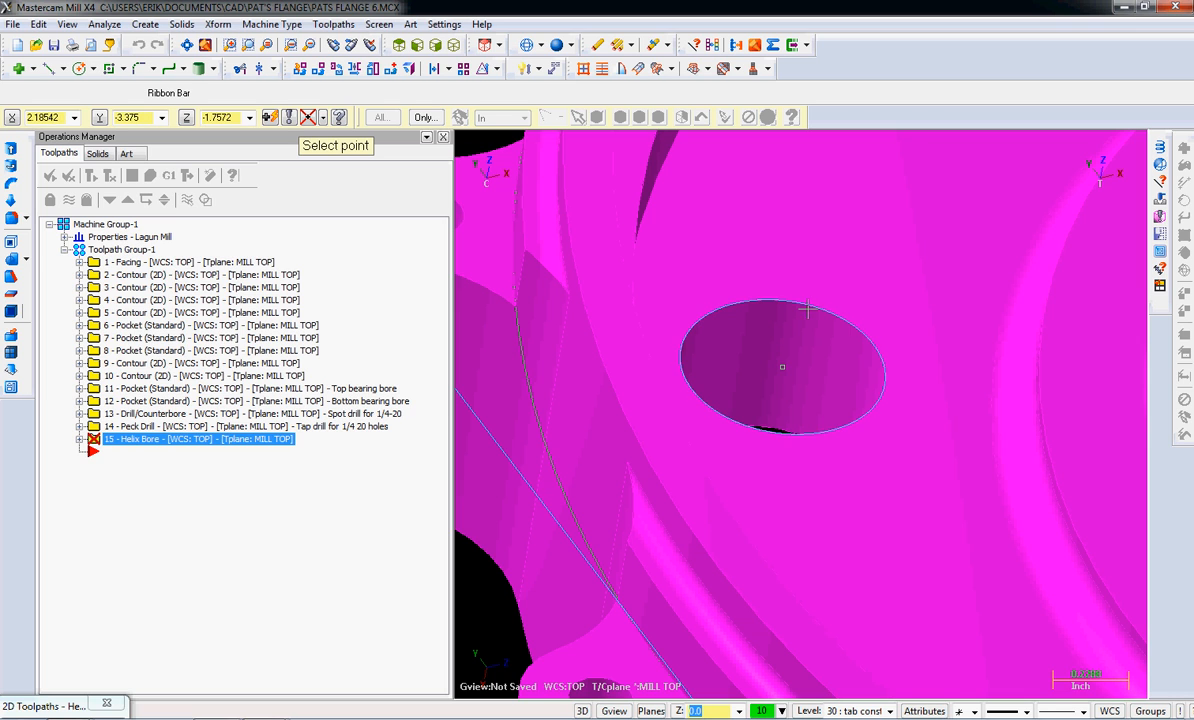
pyautogui.click(779, 366)
pyautogui.press('Return')
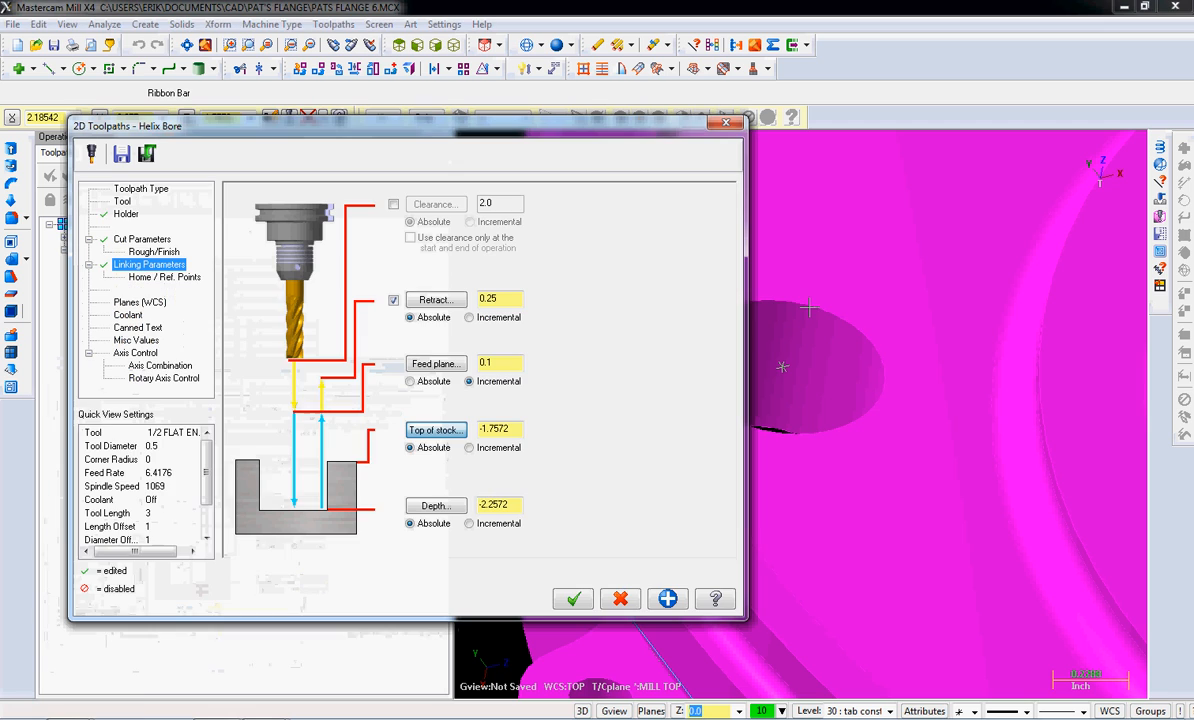
# Set the helix bore's feed plane to absolute -0.358+.1, taking the base height from the top of the central hub.
pyautogui.click(425, 364)
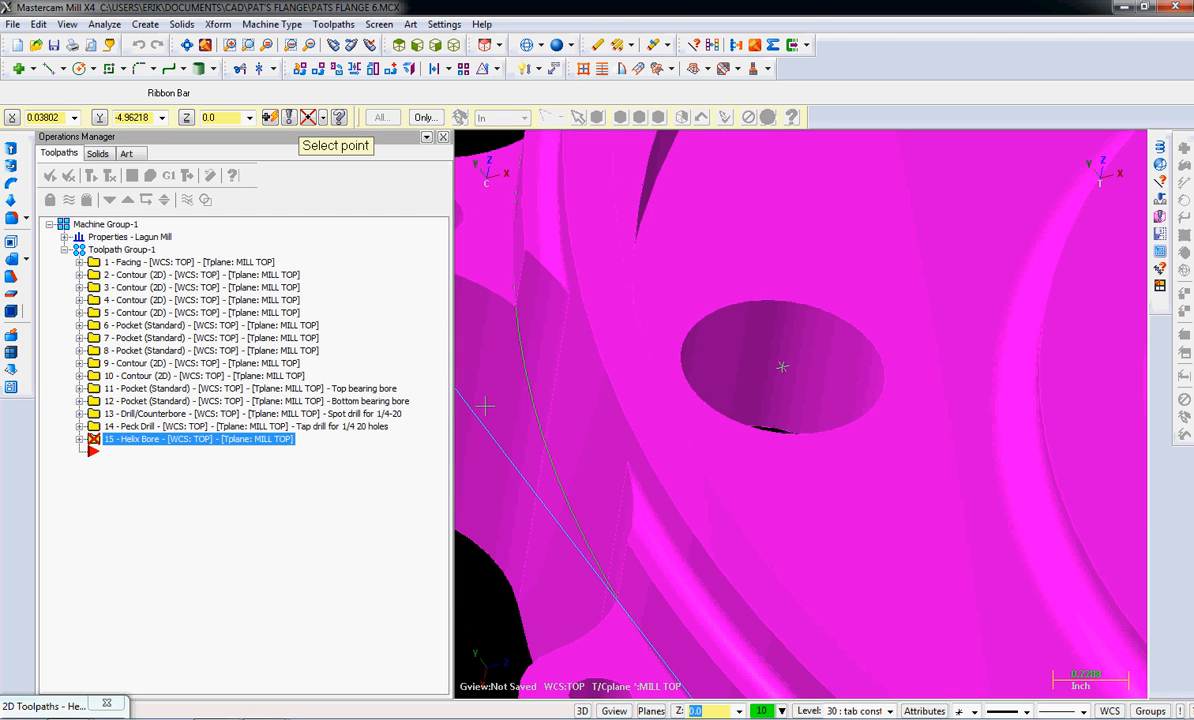
pyautogui.scroll(-8, 490, 403)
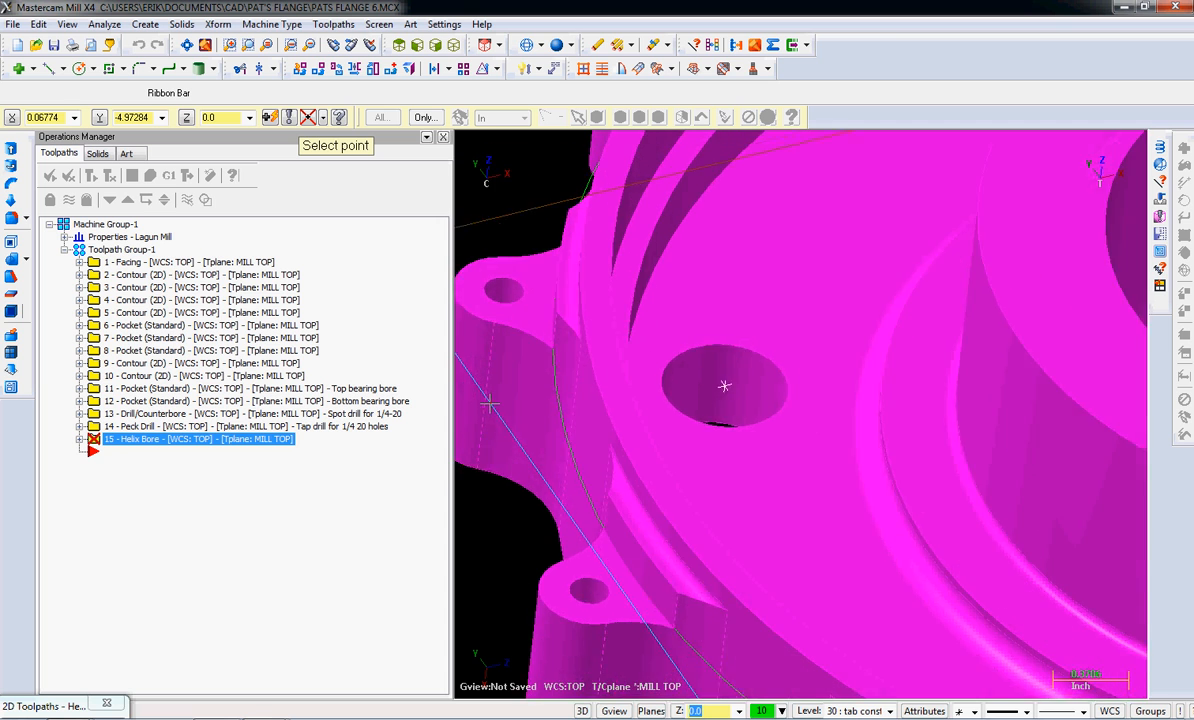
pyautogui.scroll(-4, 490, 403)
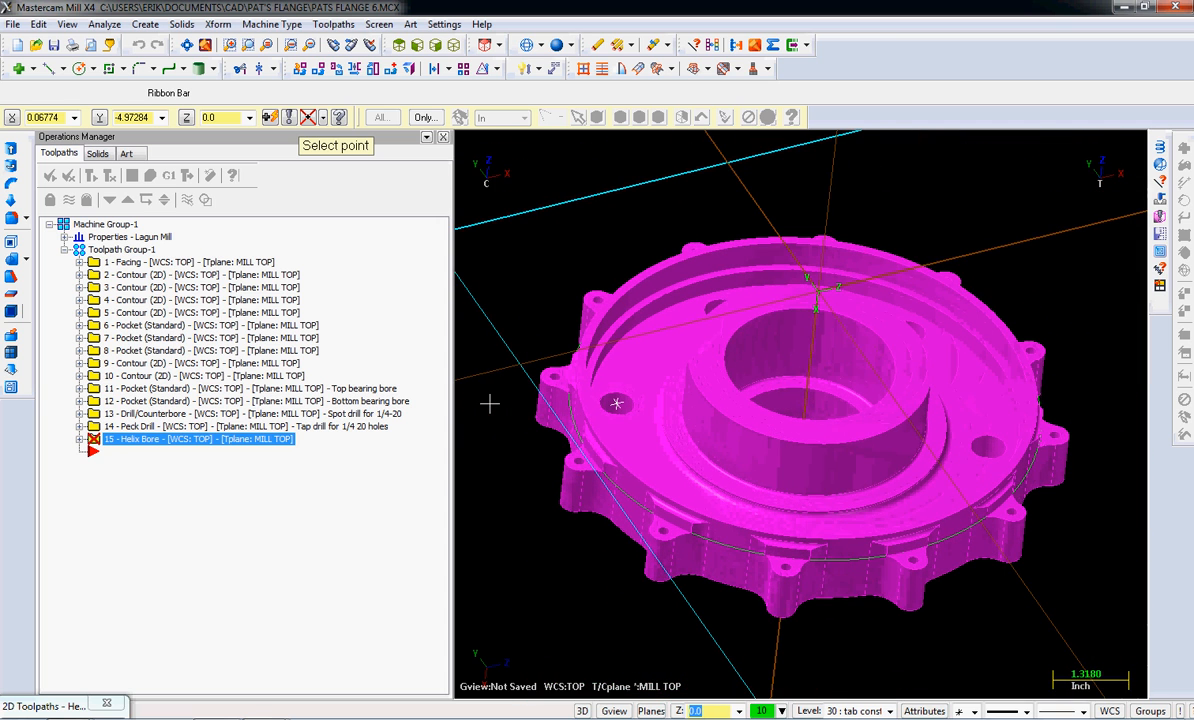
pyautogui.click(616, 404)
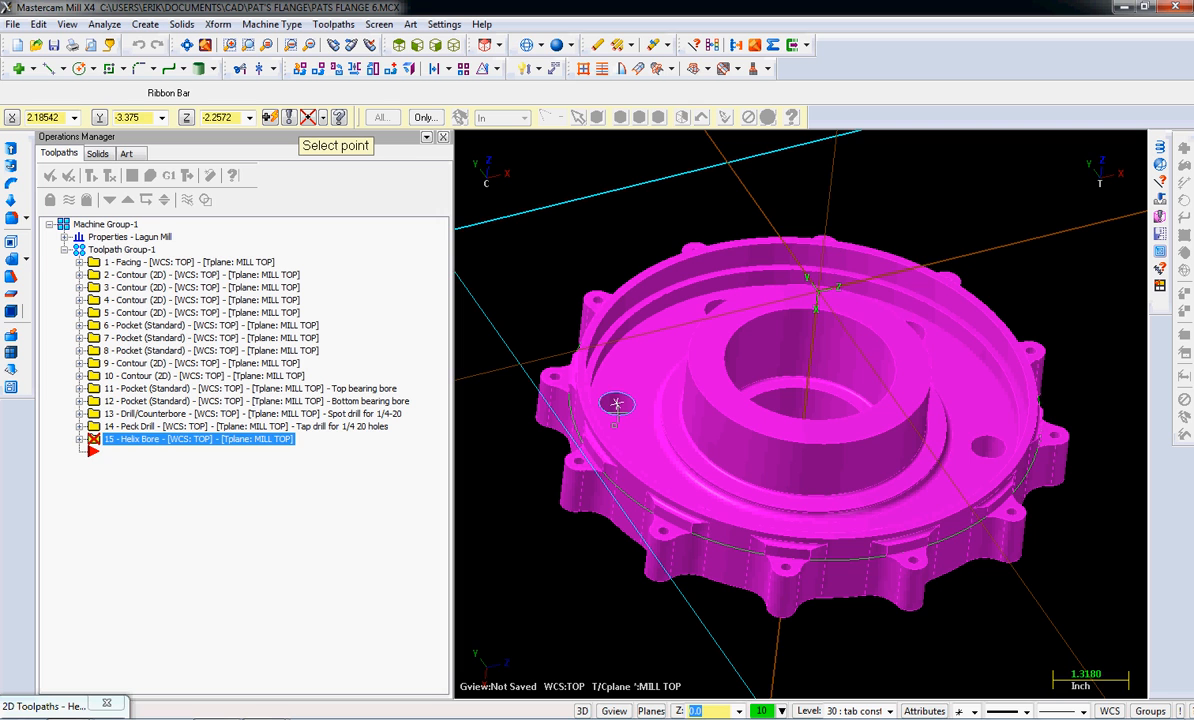
pyautogui.click(694, 366)
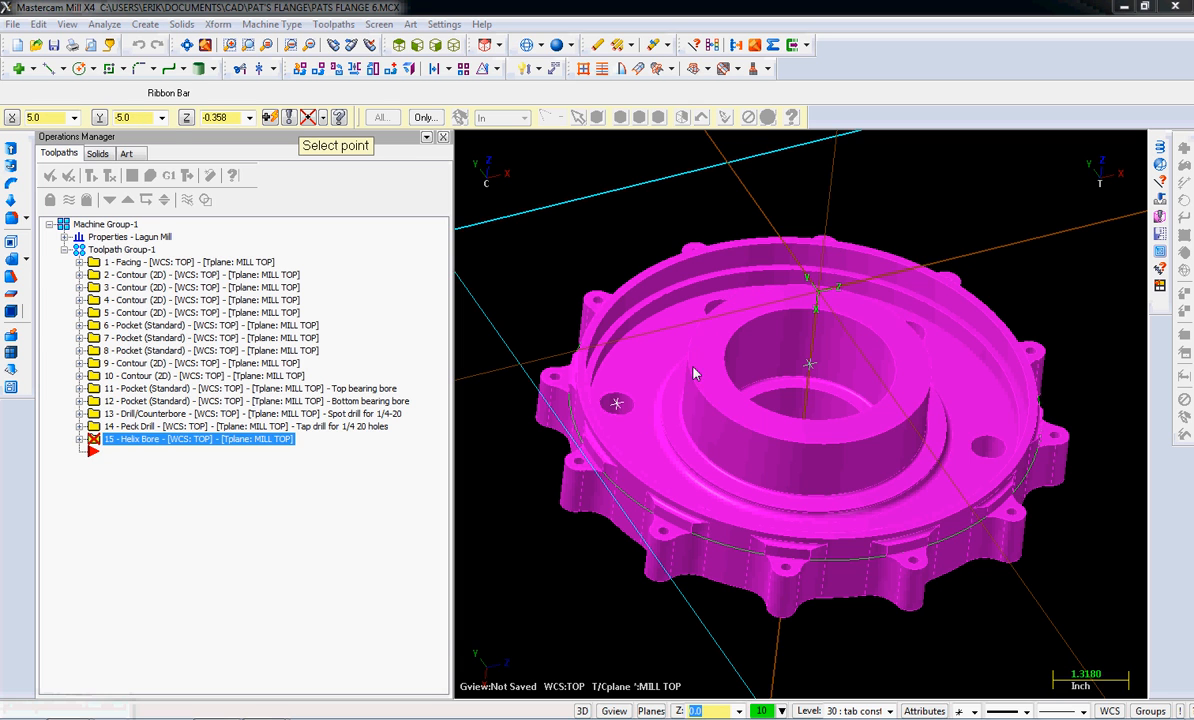
pyautogui.click(505, 366)
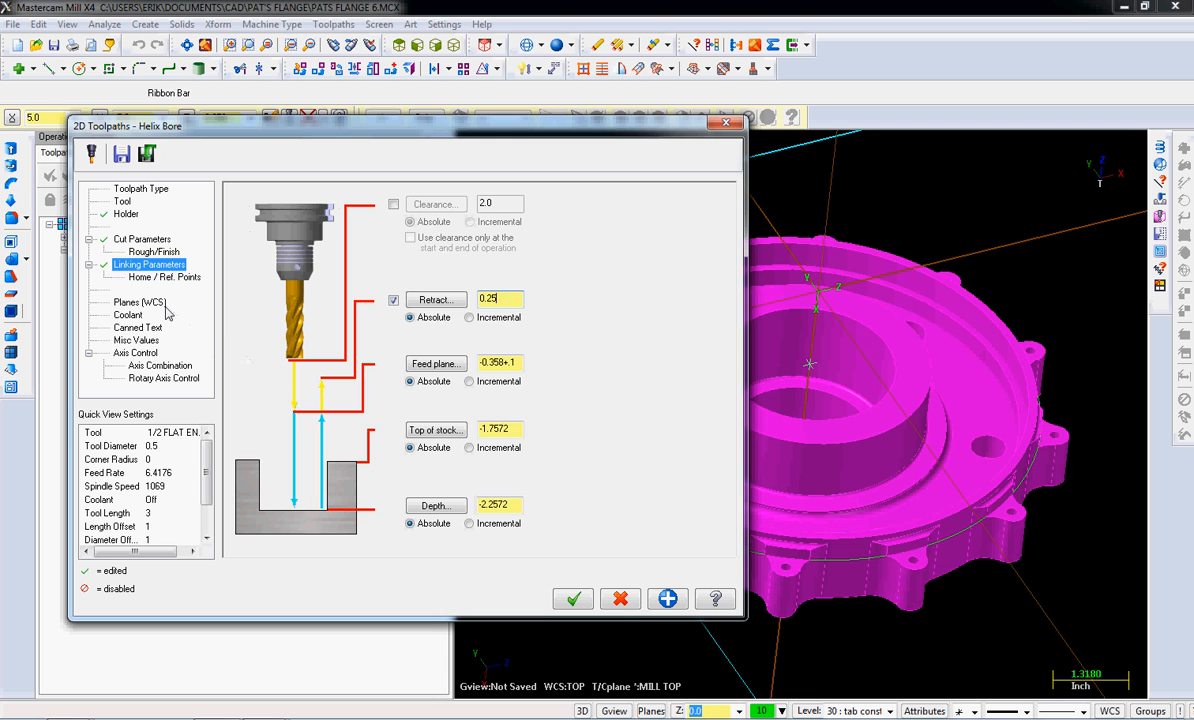
# Turn flood coolant on for the helix bore and generate the toolpath.
pyautogui.click(128, 314)
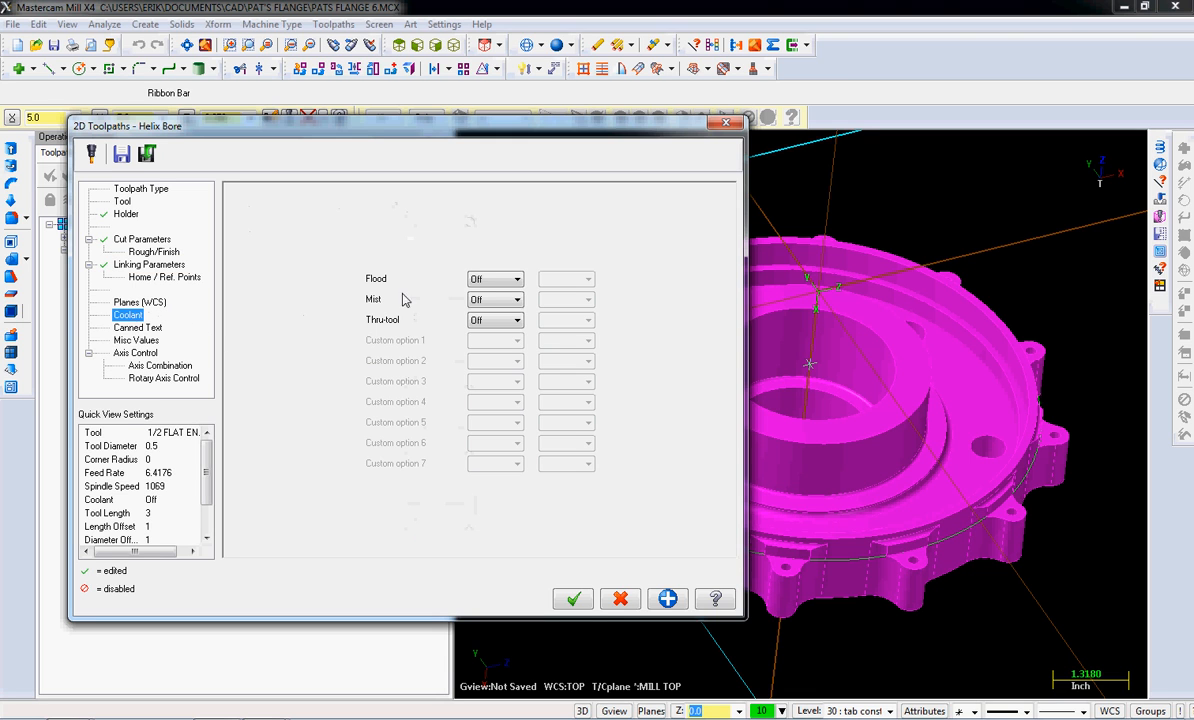
pyautogui.click(490, 279)
pyautogui.click(497, 295)
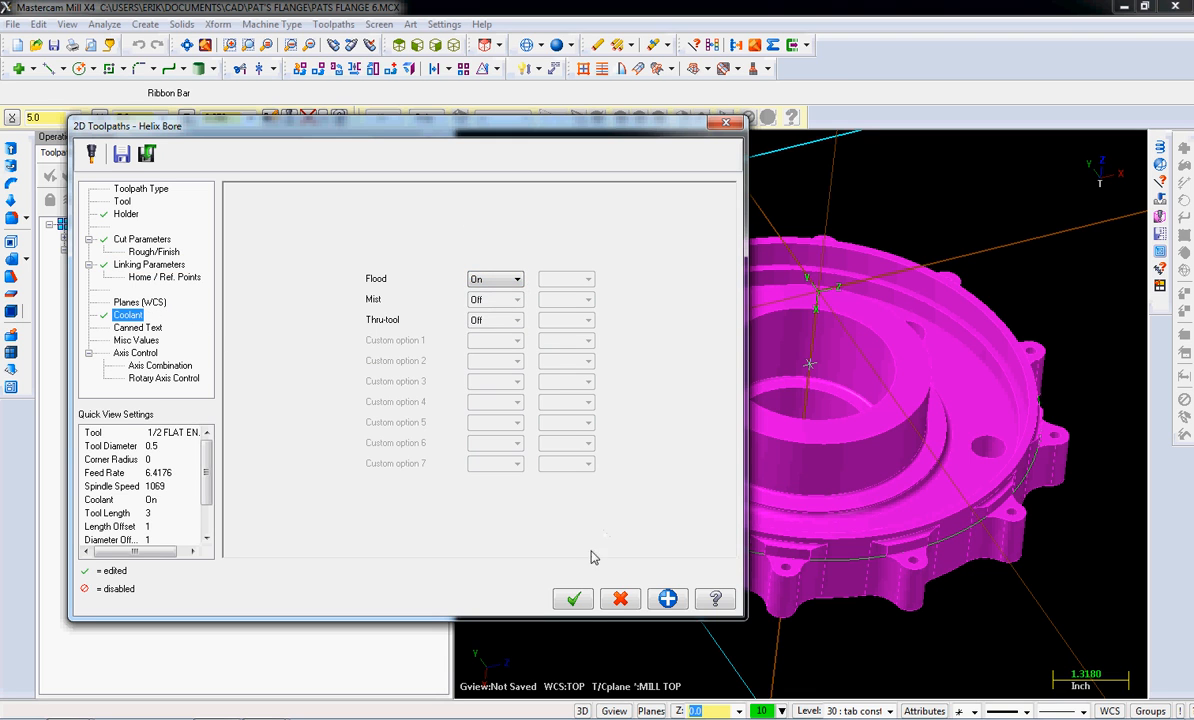
pyautogui.click(572, 598)
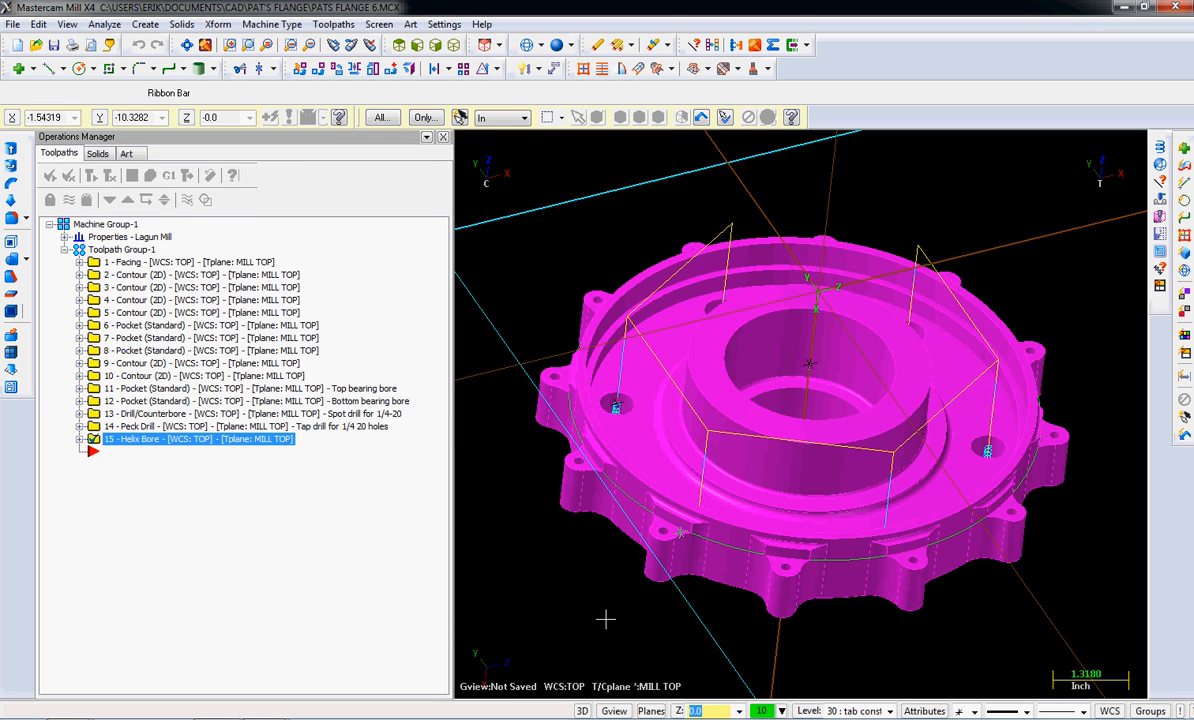
# Inspect the helical moves in the web holes and review the helix bore's cut, linking and rough/finish parameters.
pyautogui.scroll(8, 605, 620)
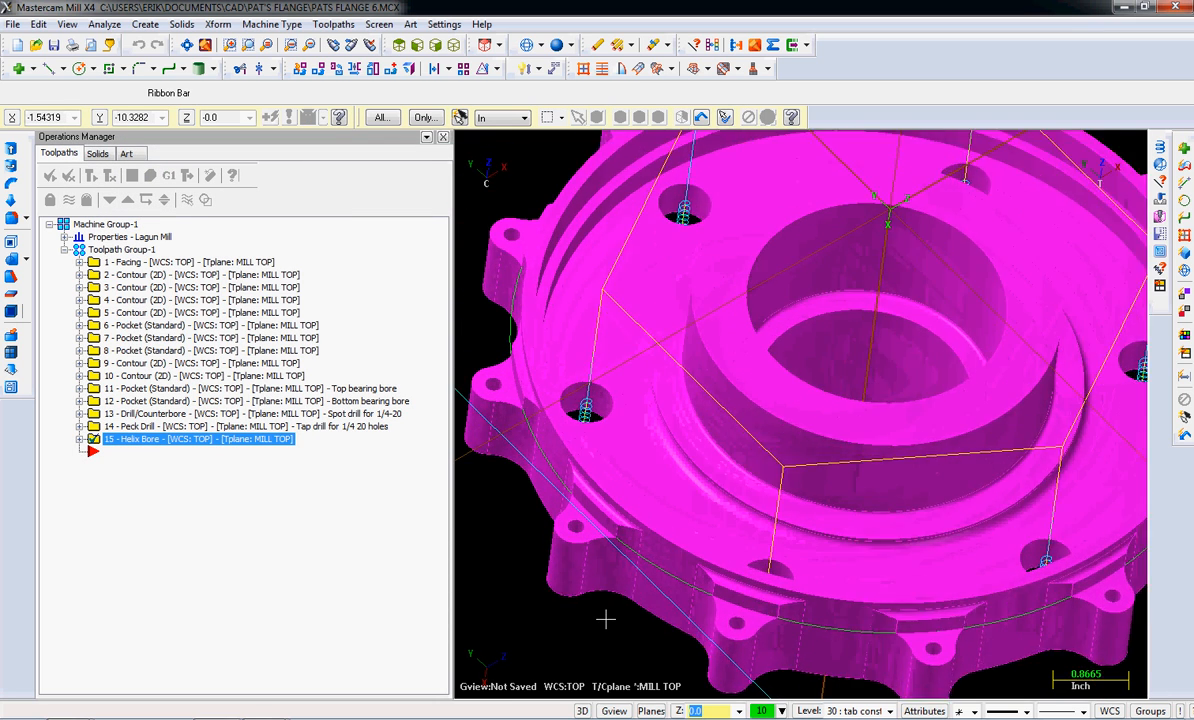
pyautogui.scroll(3, 605, 620)
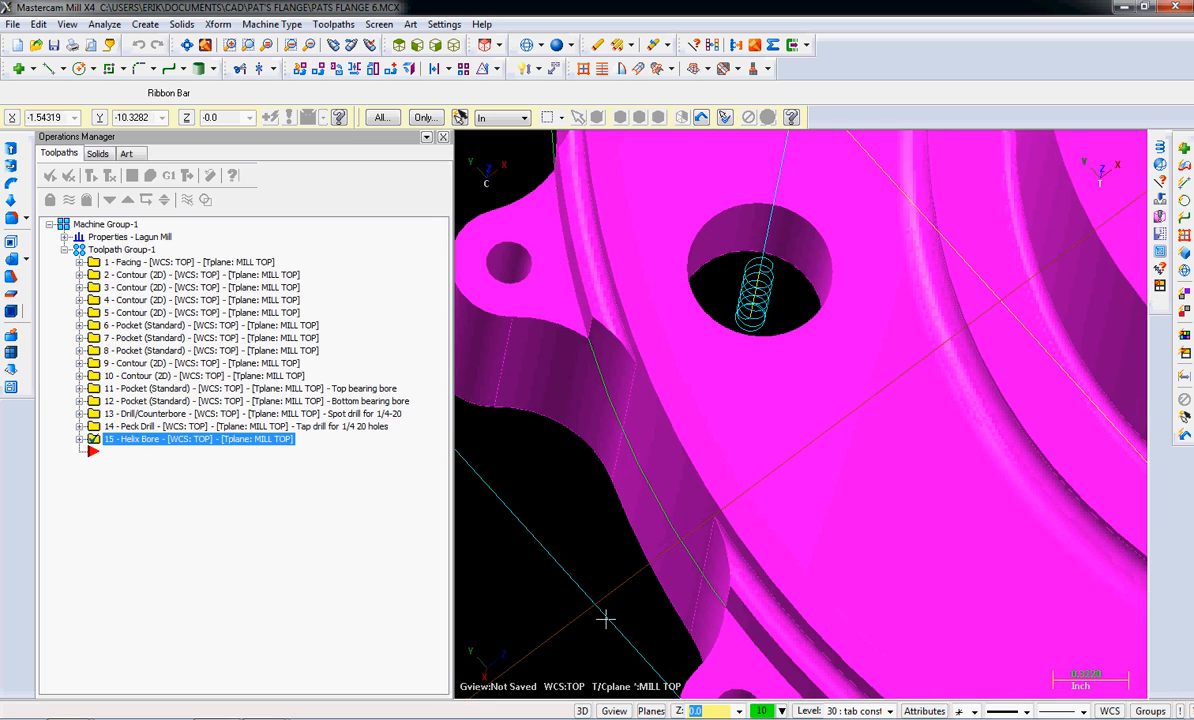
pyautogui.scroll(-8, 605, 620)
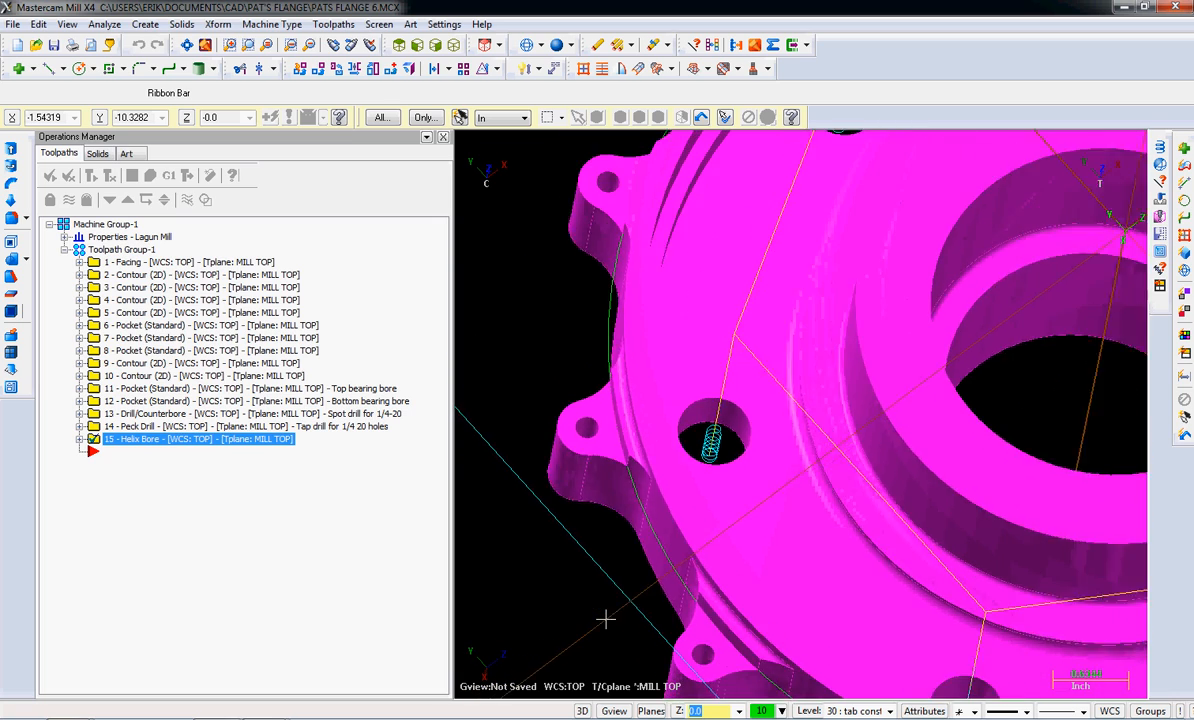
pyautogui.scroll(-4, 605, 620)
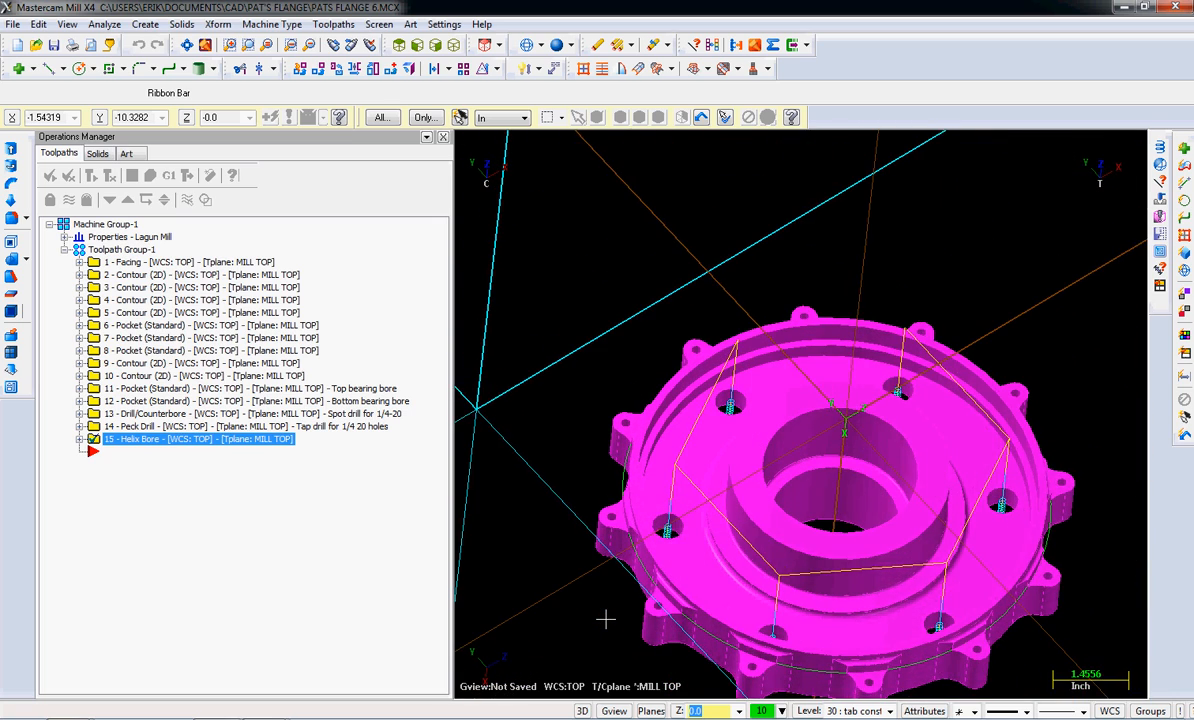
pyautogui.click(80, 439)
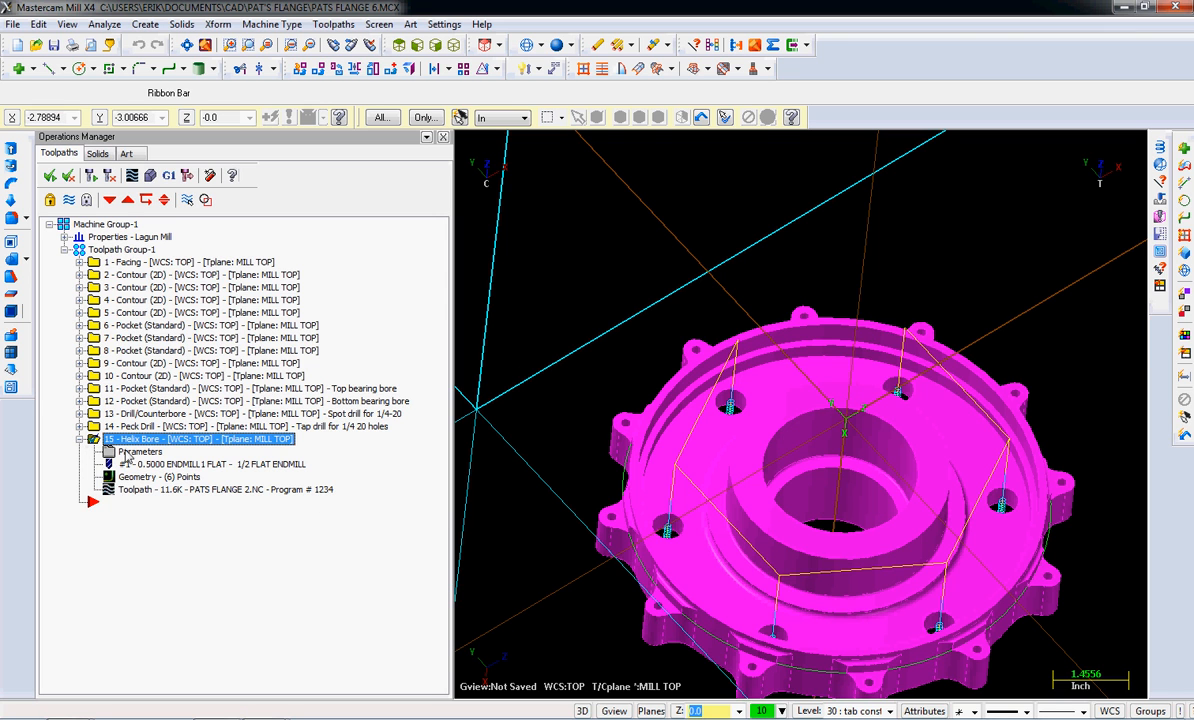
pyautogui.click(130, 454)
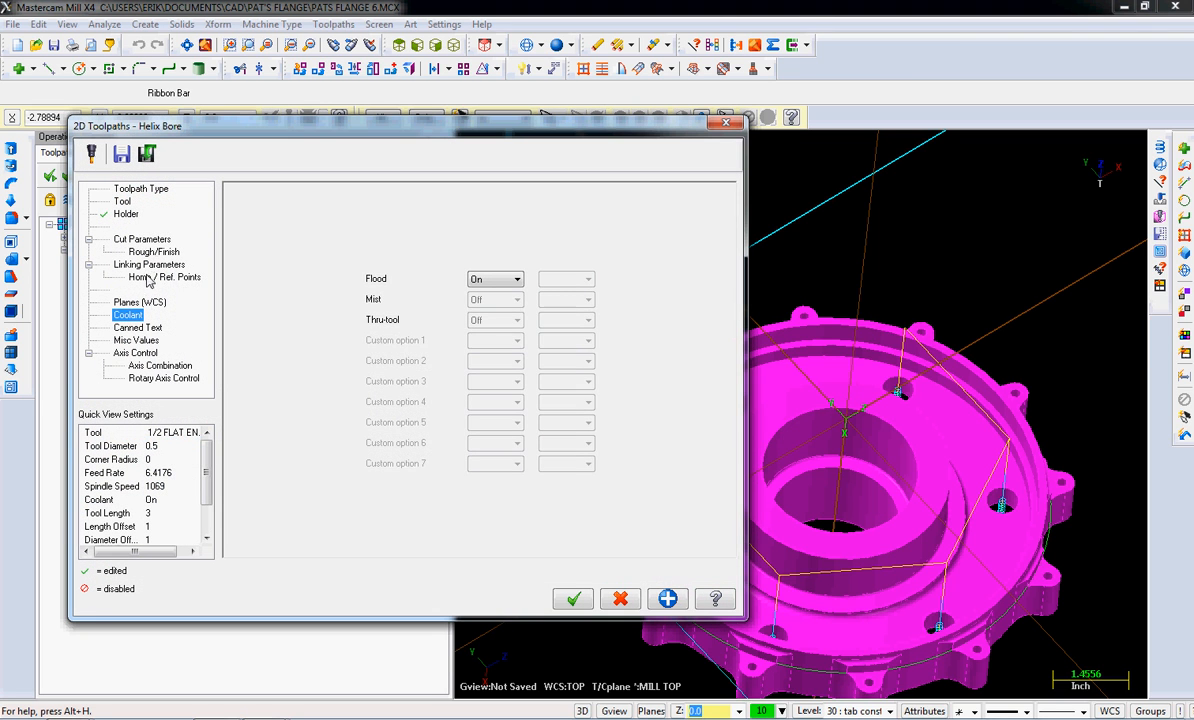
pyautogui.click(141, 239)
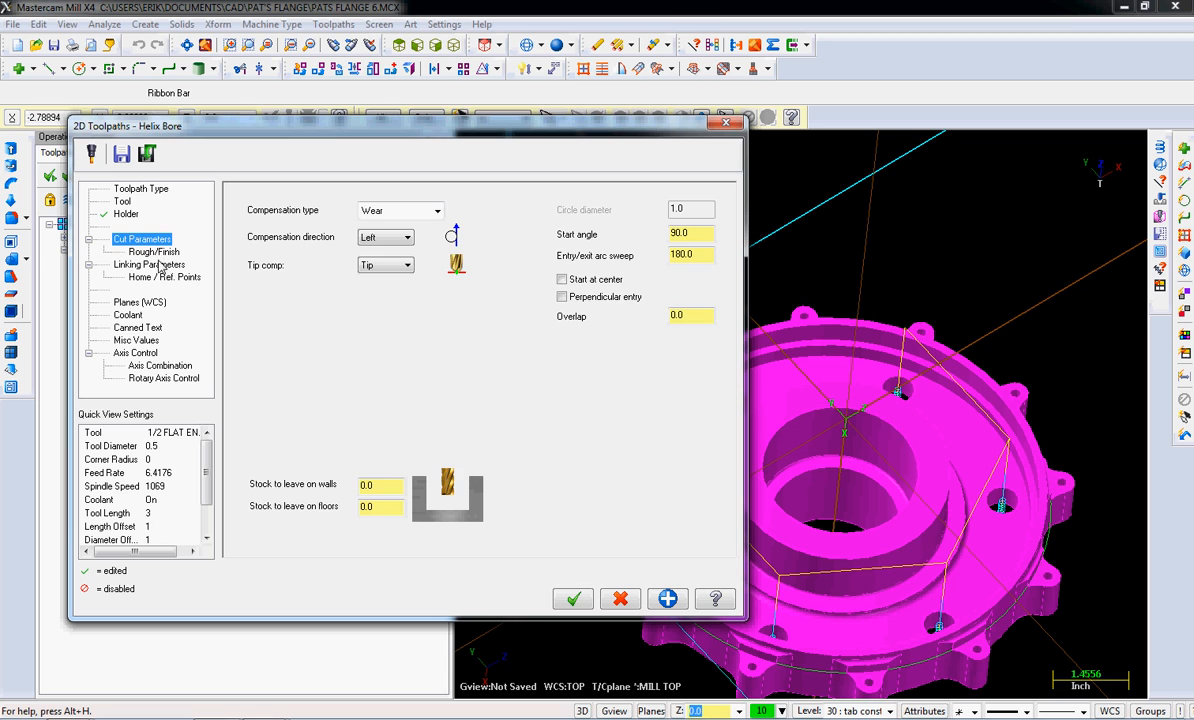
pyautogui.click(150, 264)
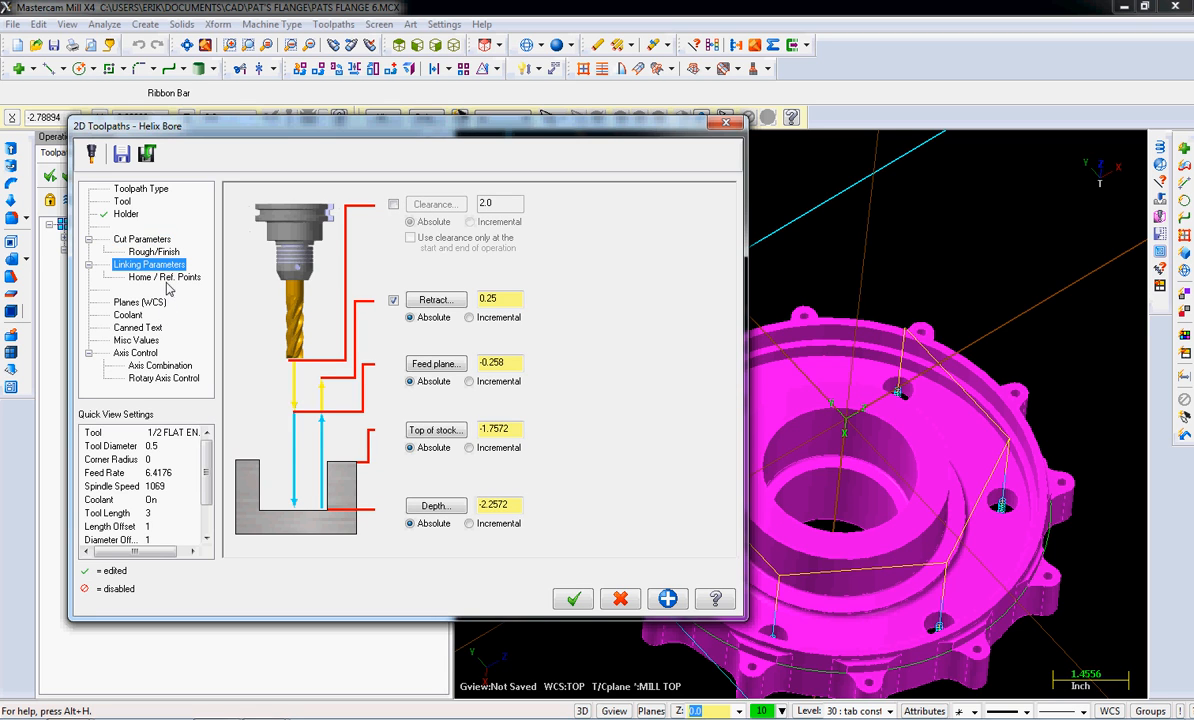
pyautogui.click(164, 278)
pyautogui.click(145, 239)
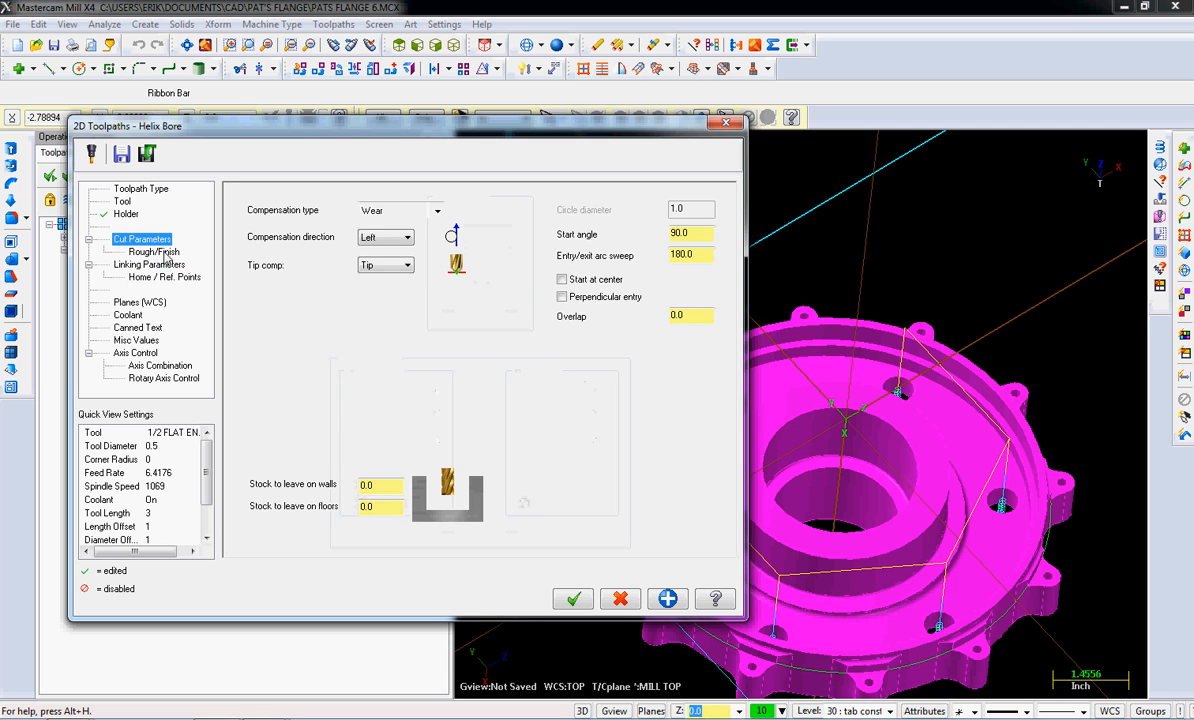
pyautogui.click(155, 252)
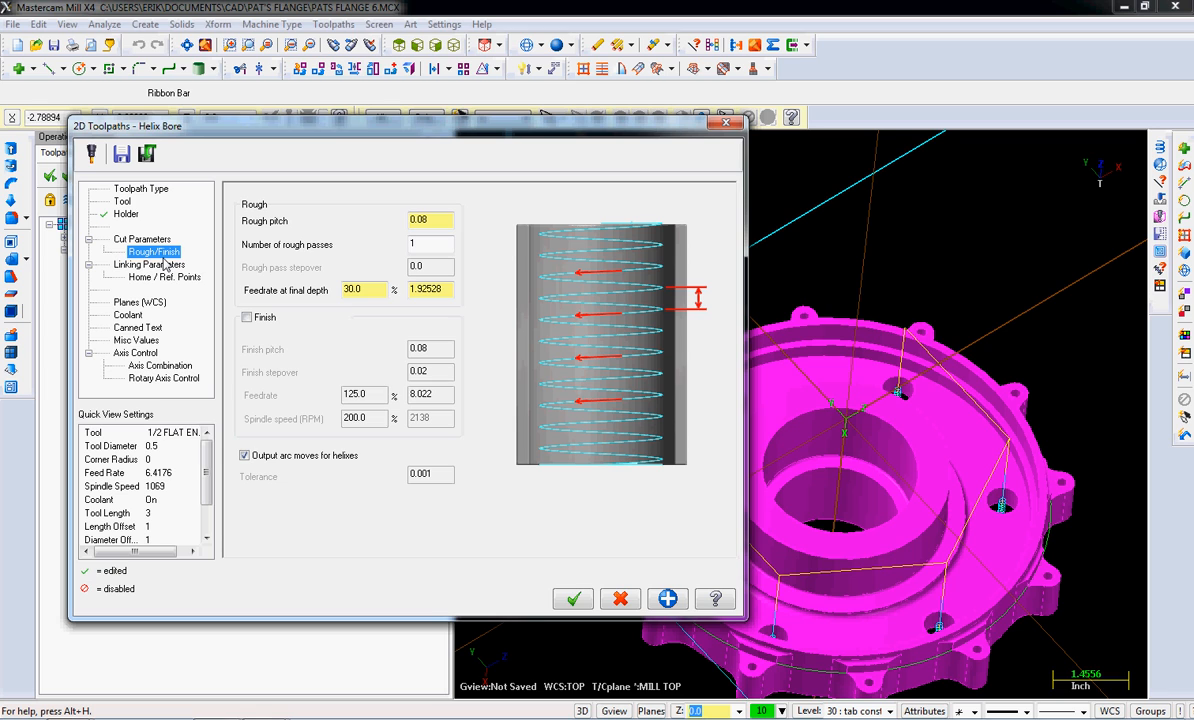
# Extend the helix bore depth to -2.2572-.05 in the linking parameters and accept the changed operation.
pyautogui.click(163, 264)
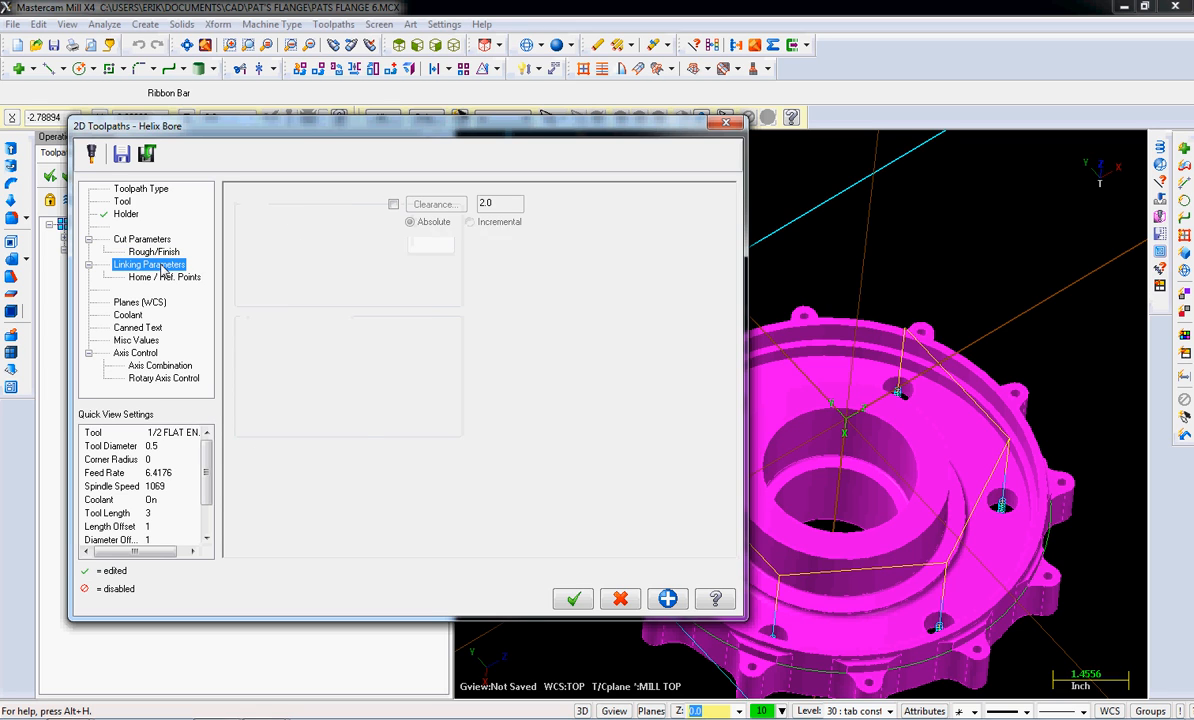
pyautogui.click(500, 505)
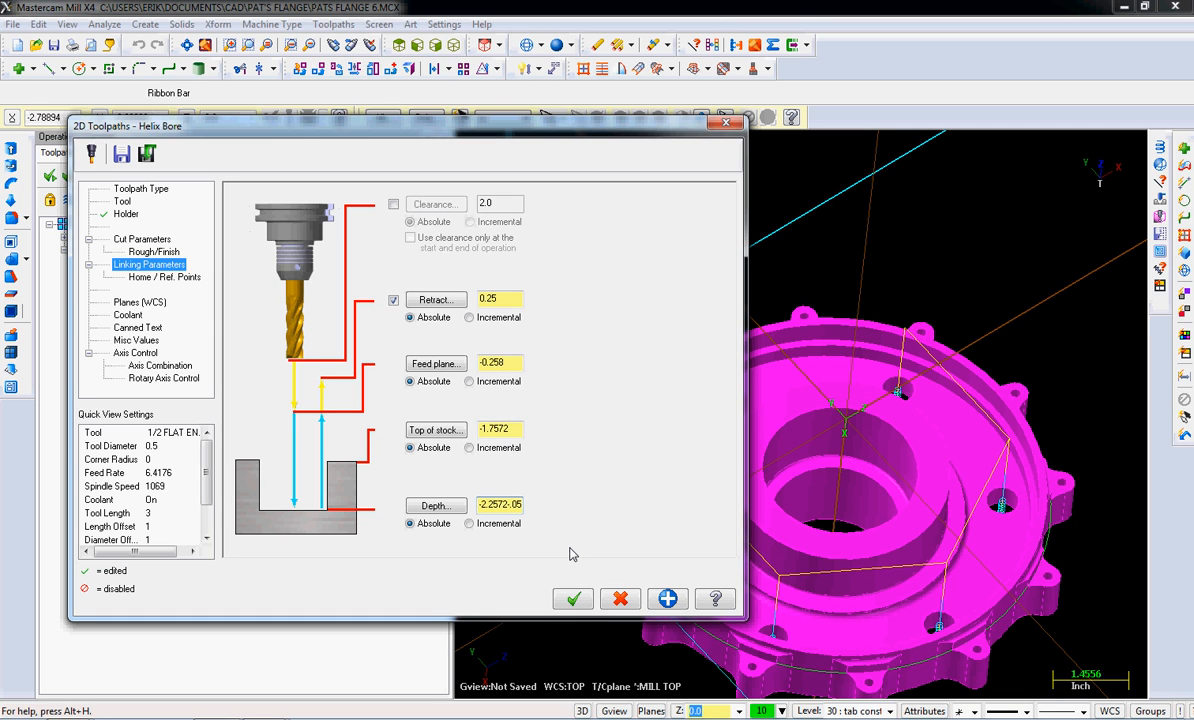
pyautogui.press('Return')
pyautogui.click(574, 599)
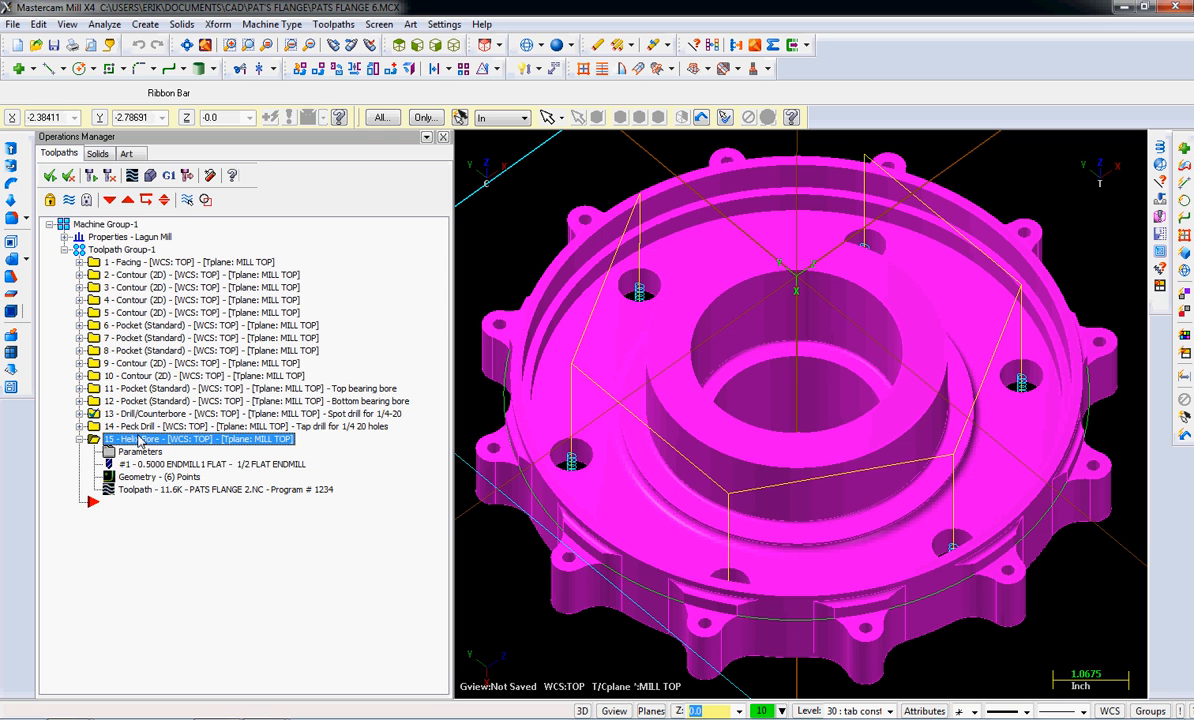
# Run a Verify simulation of operations 13 through 15 and close the STL Compare dialog without applying it.
pyautogui.keyDown('shift'); pyautogui.click(133, 414); pyautogui.keyUp('shift')
pyautogui.click(133, 175)
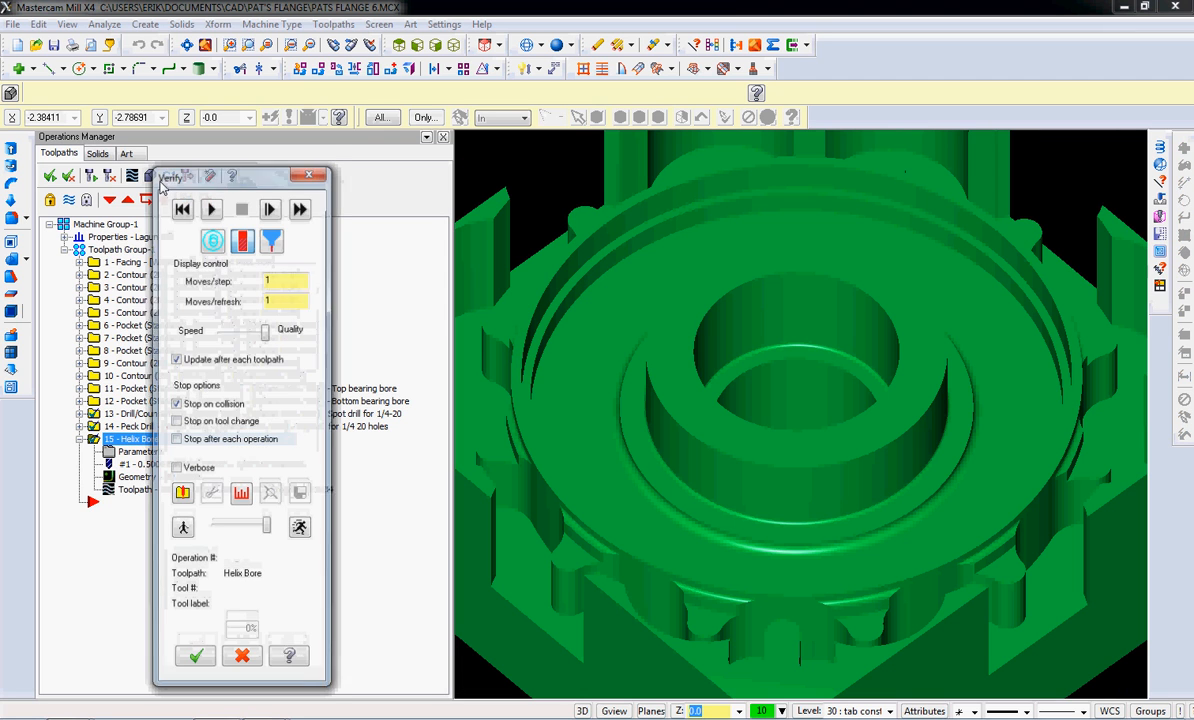
pyautogui.click(211, 207)
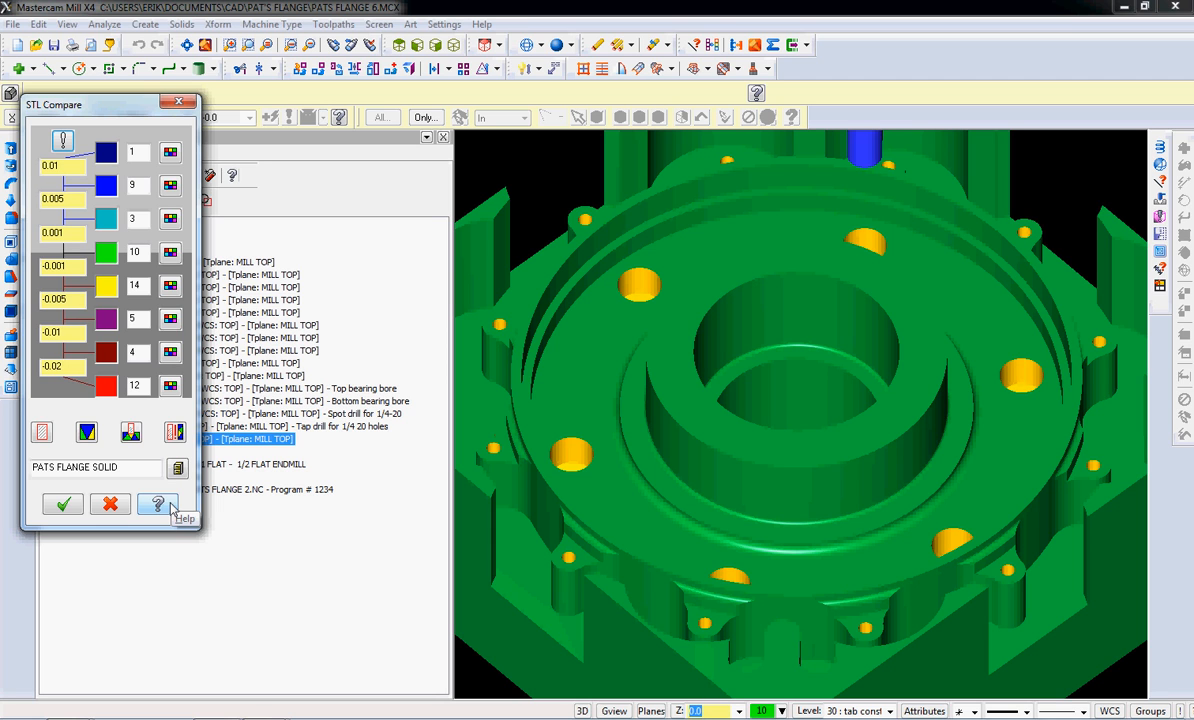
pyautogui.click(112, 505)
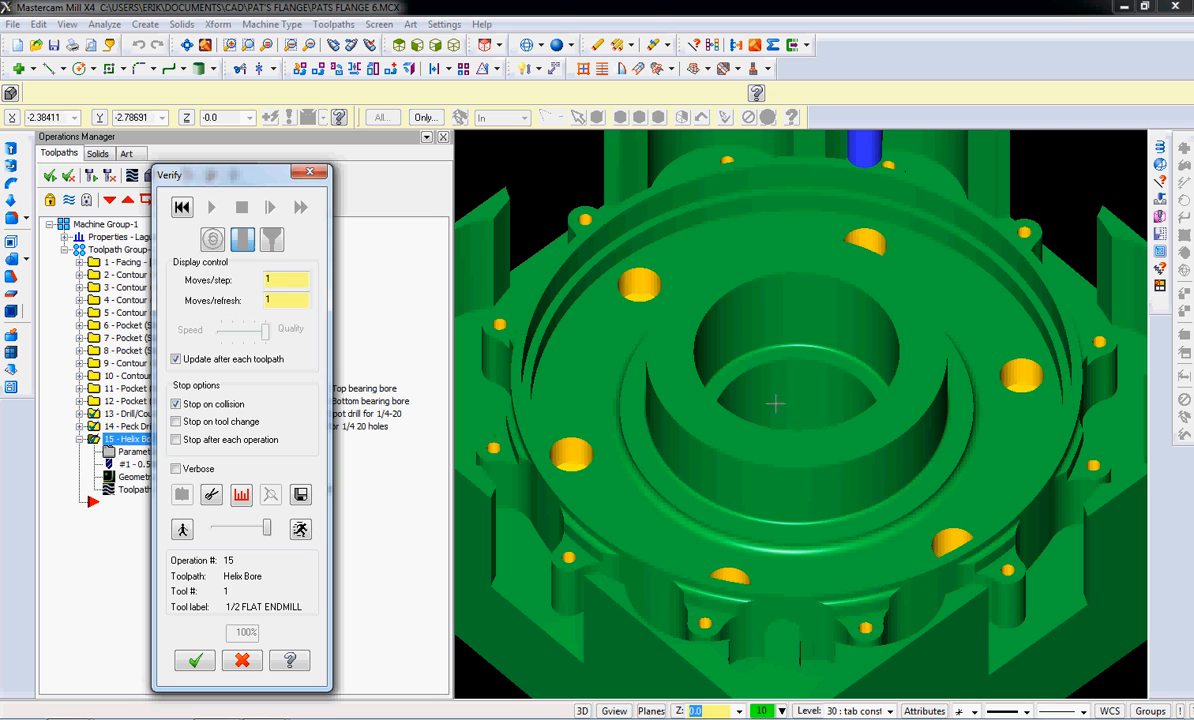
# Save the verified stock as PATS FLANGE 7.STL in the Pat's flange folder and close Verify.
pyautogui.click(300, 494)
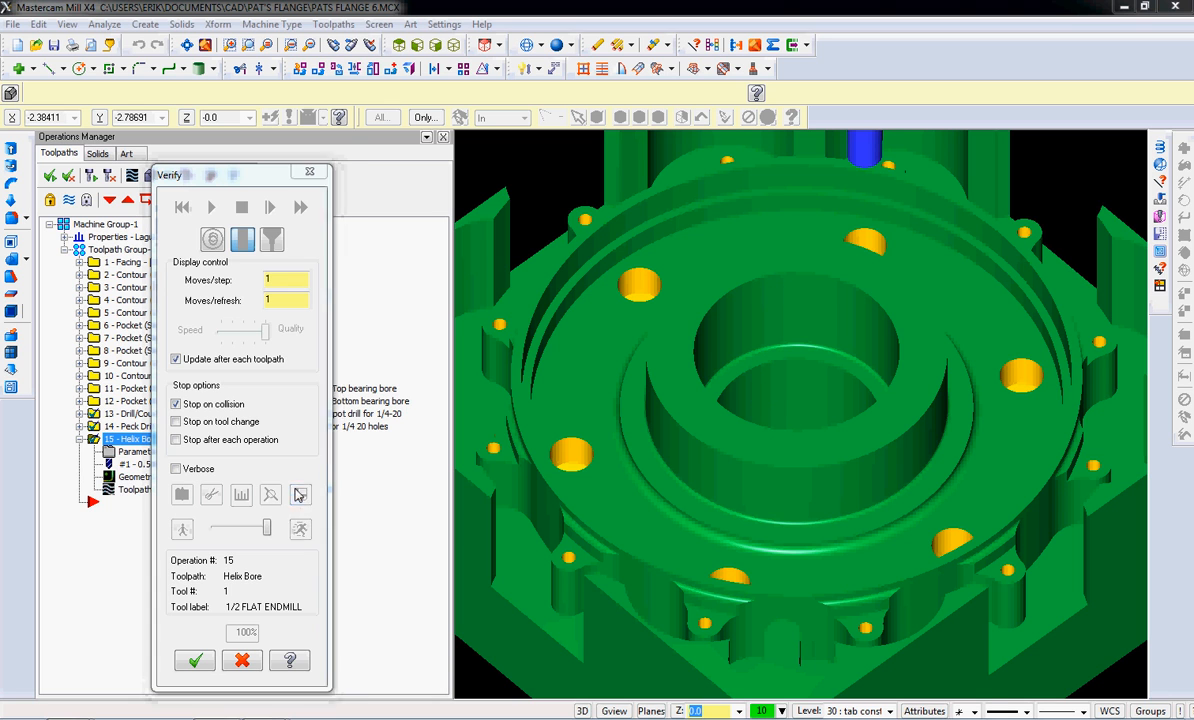
pyautogui.click(472, 291)
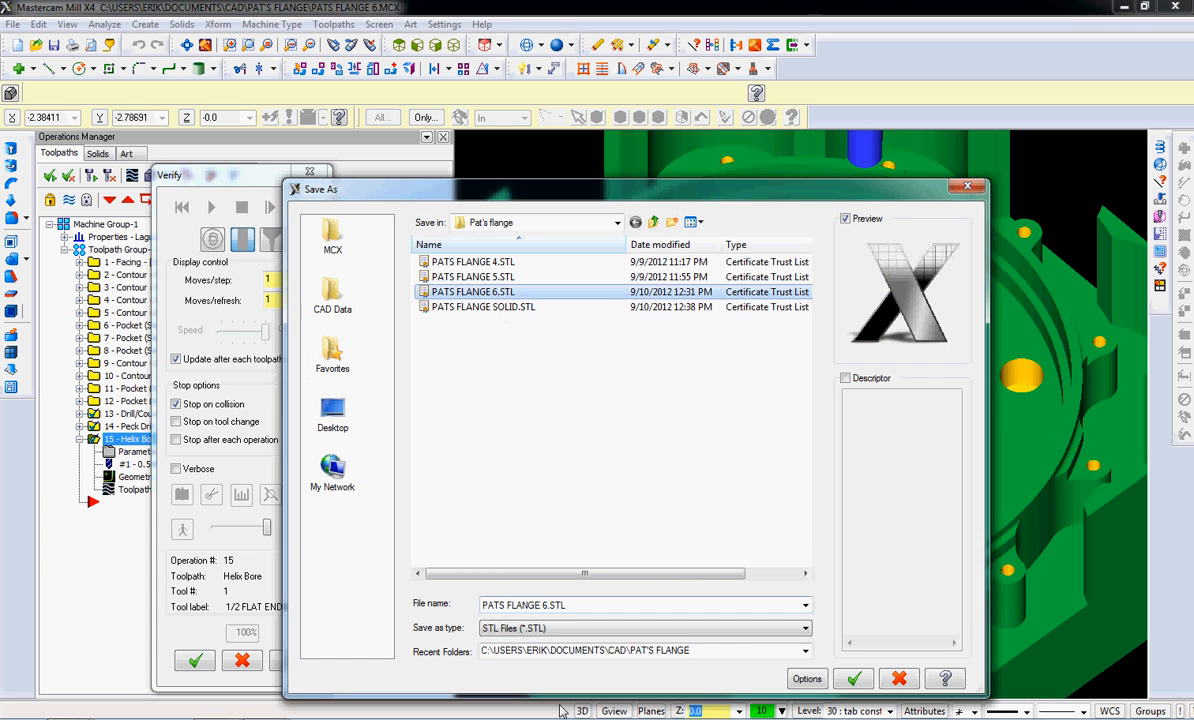
pyautogui.click(547, 604)
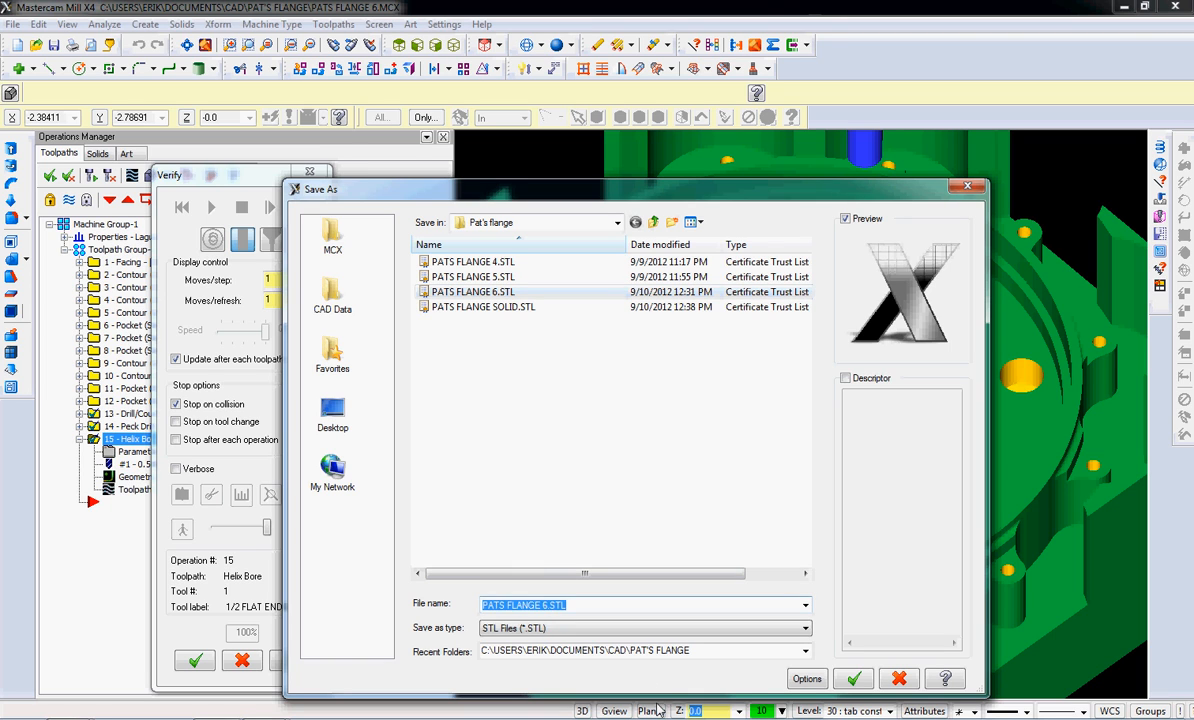
pyautogui.press('Left')
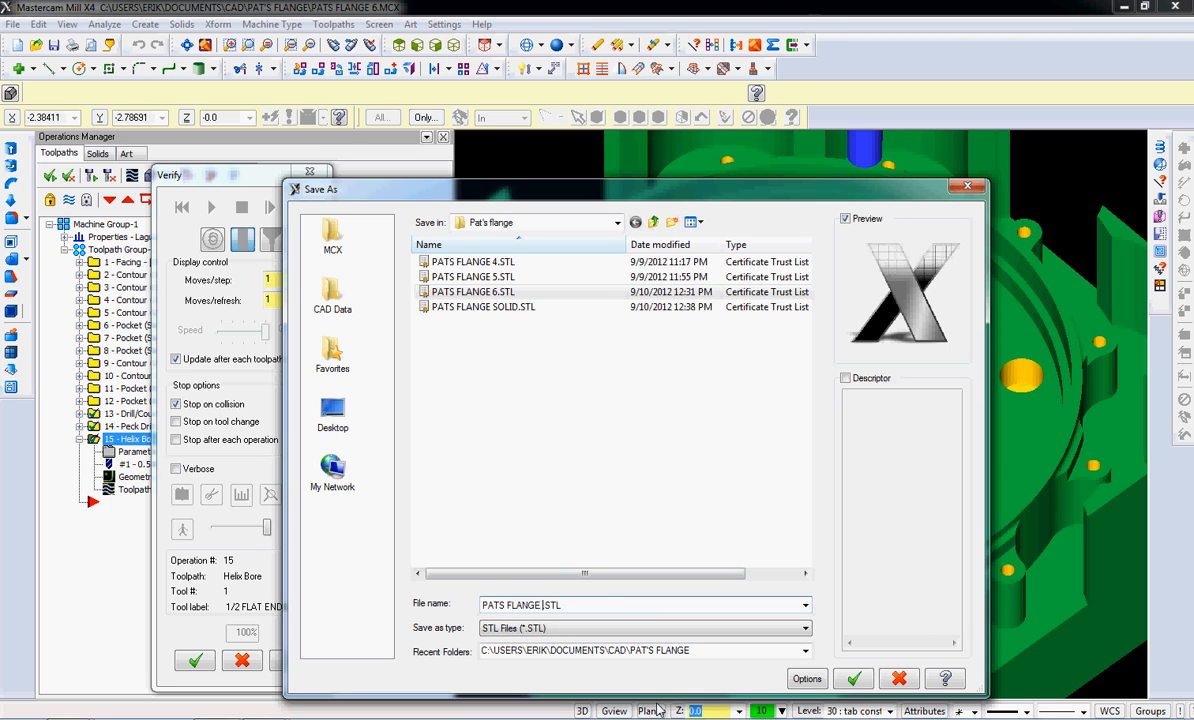
pyautogui.press('BackSpace')
pyautogui.write('7')
pyautogui.click(853, 679)
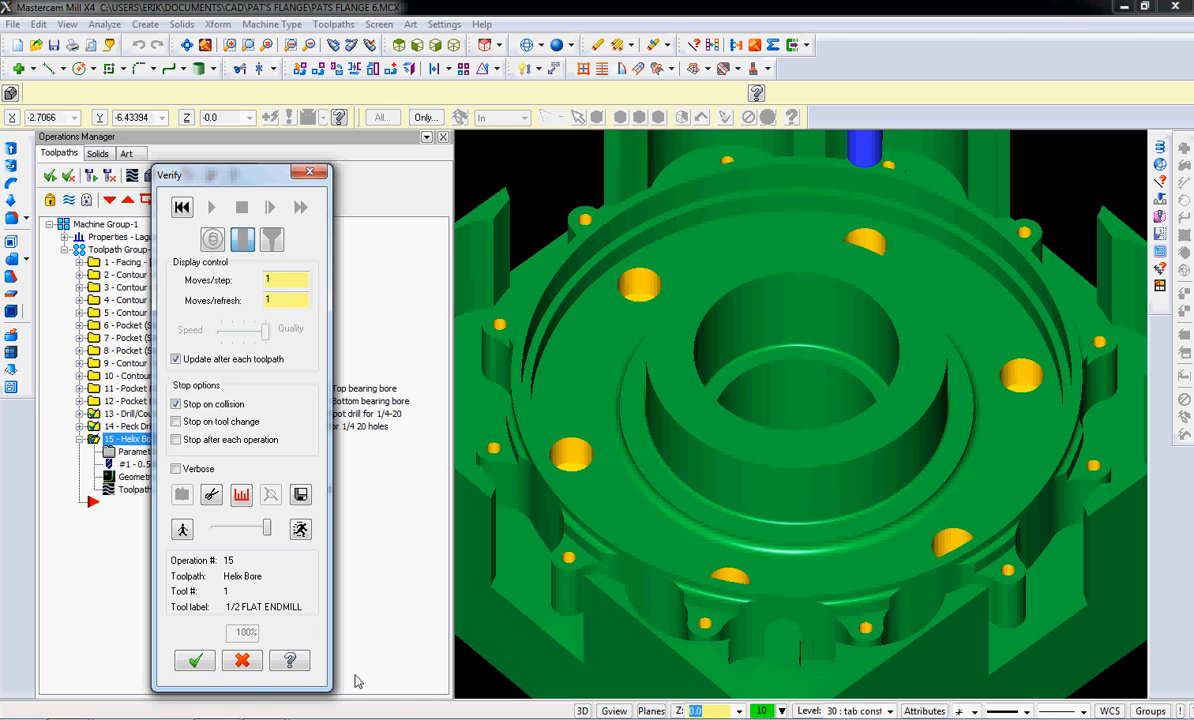
pyautogui.click(195, 660)
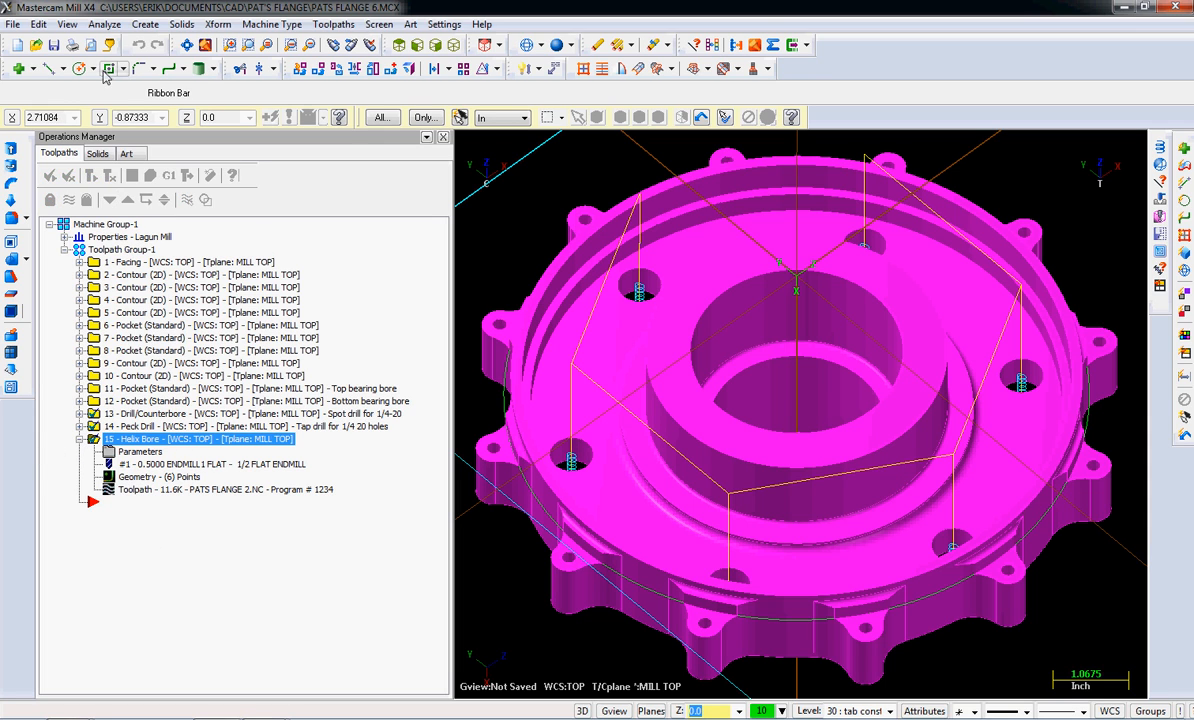
# Export the flange solid as a StereoLithography file, overwriting PATS FLANGE SOLID.STL in the Pat's flange folder.
pyautogui.click(12, 24)
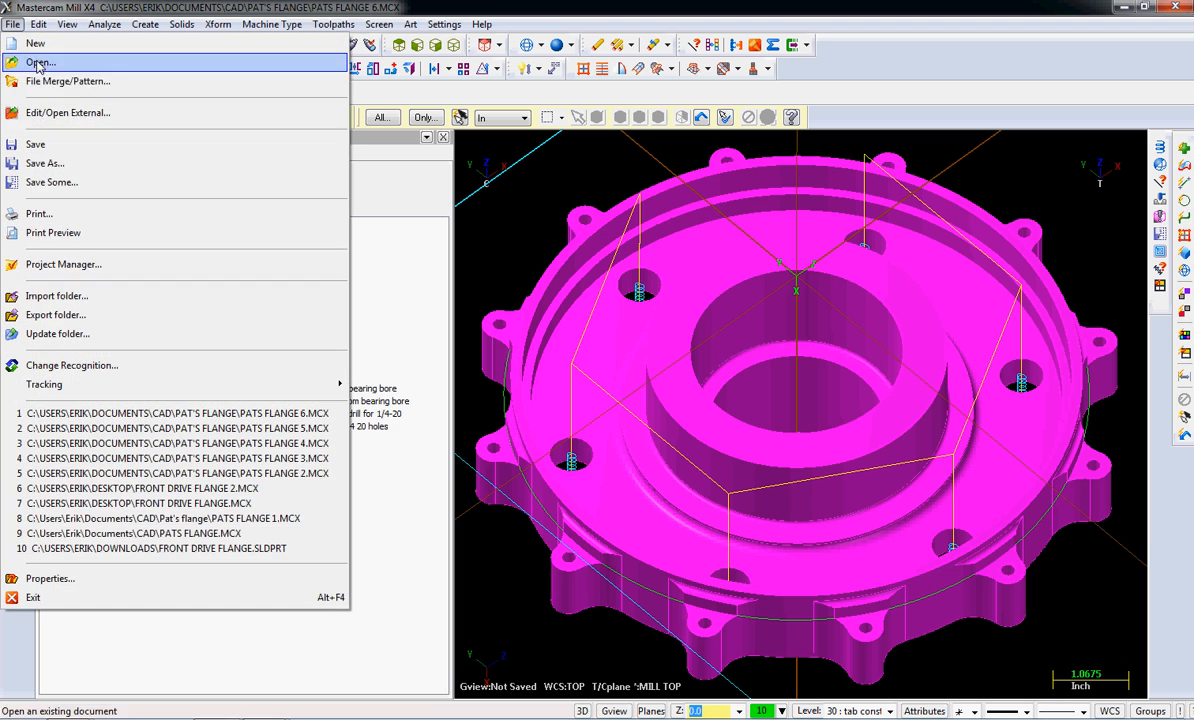
pyautogui.click(65, 184)
pyautogui.click(623, 330)
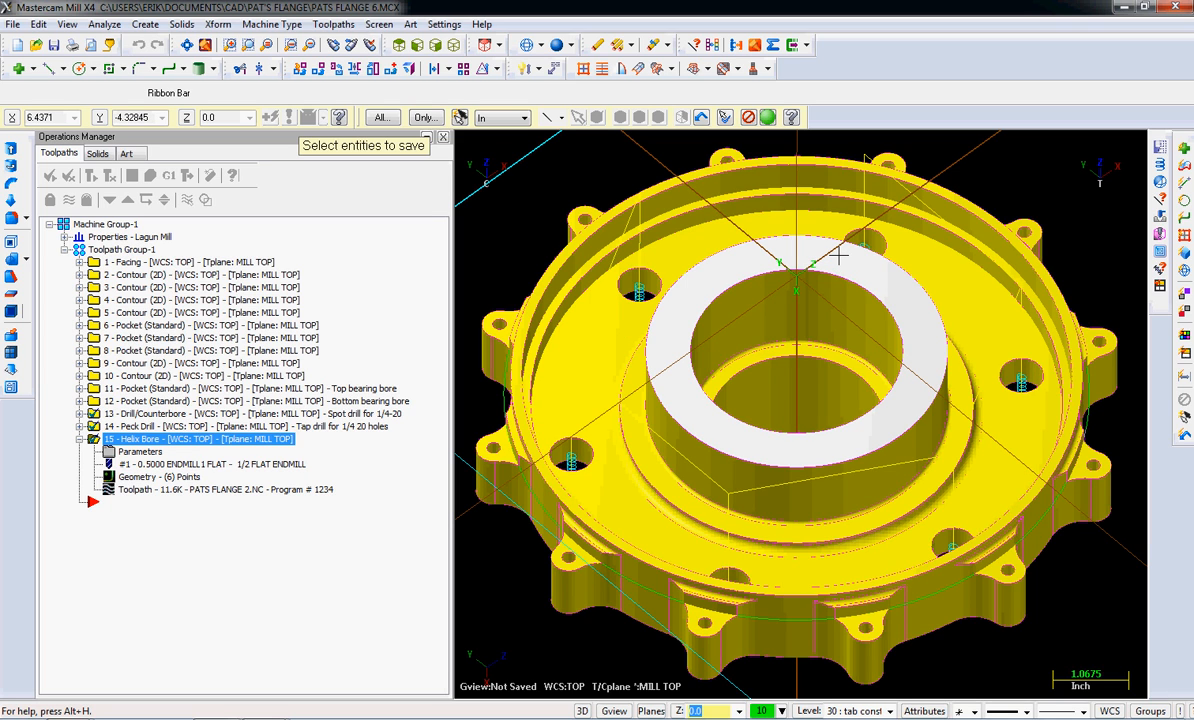
pyautogui.click(768, 118)
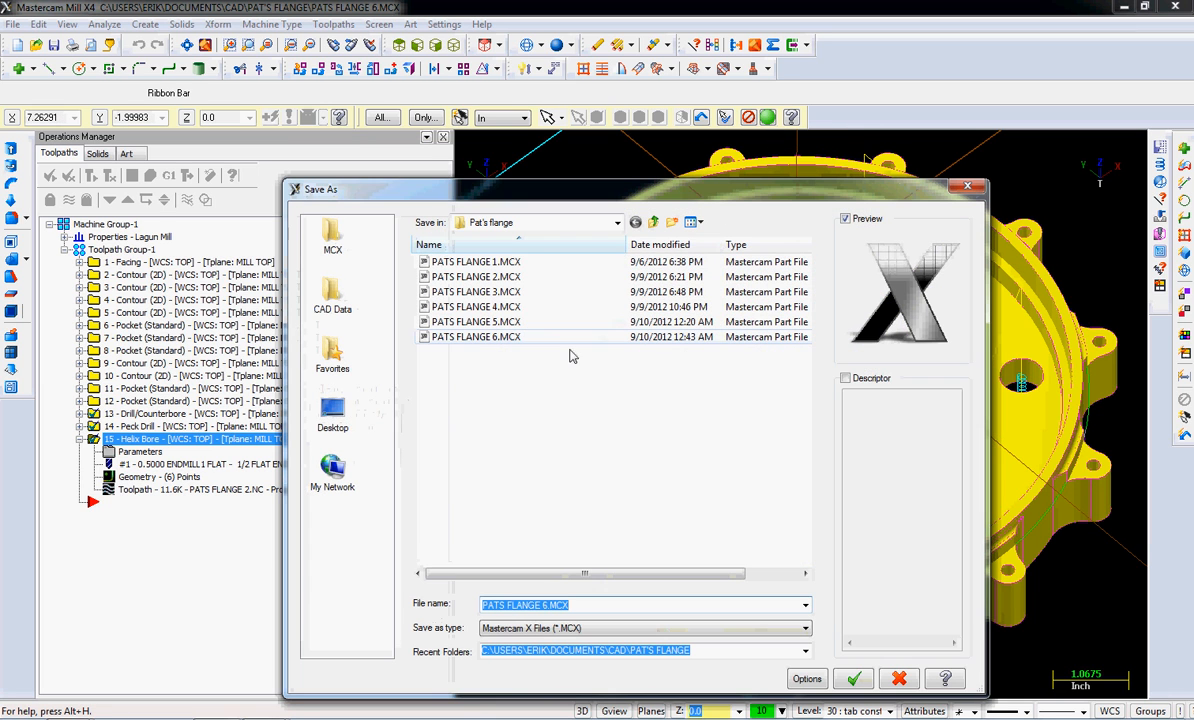
pyautogui.click(600, 628)
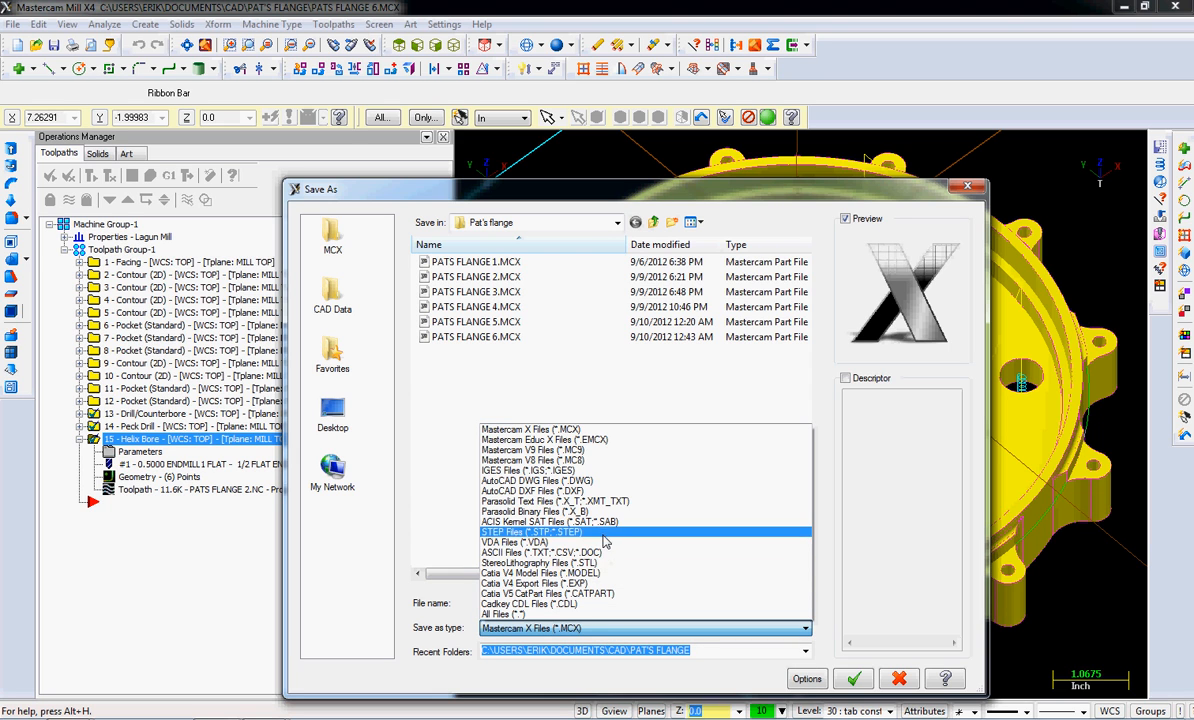
pyautogui.click(595, 564)
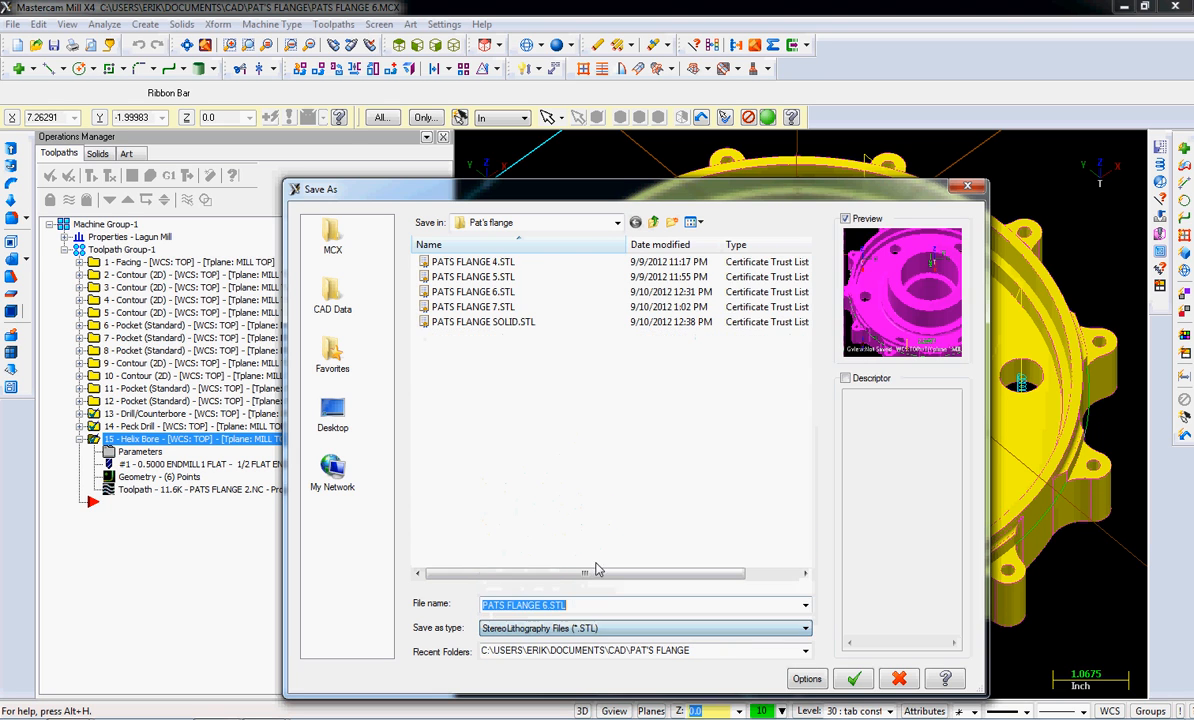
pyautogui.click(470, 322)
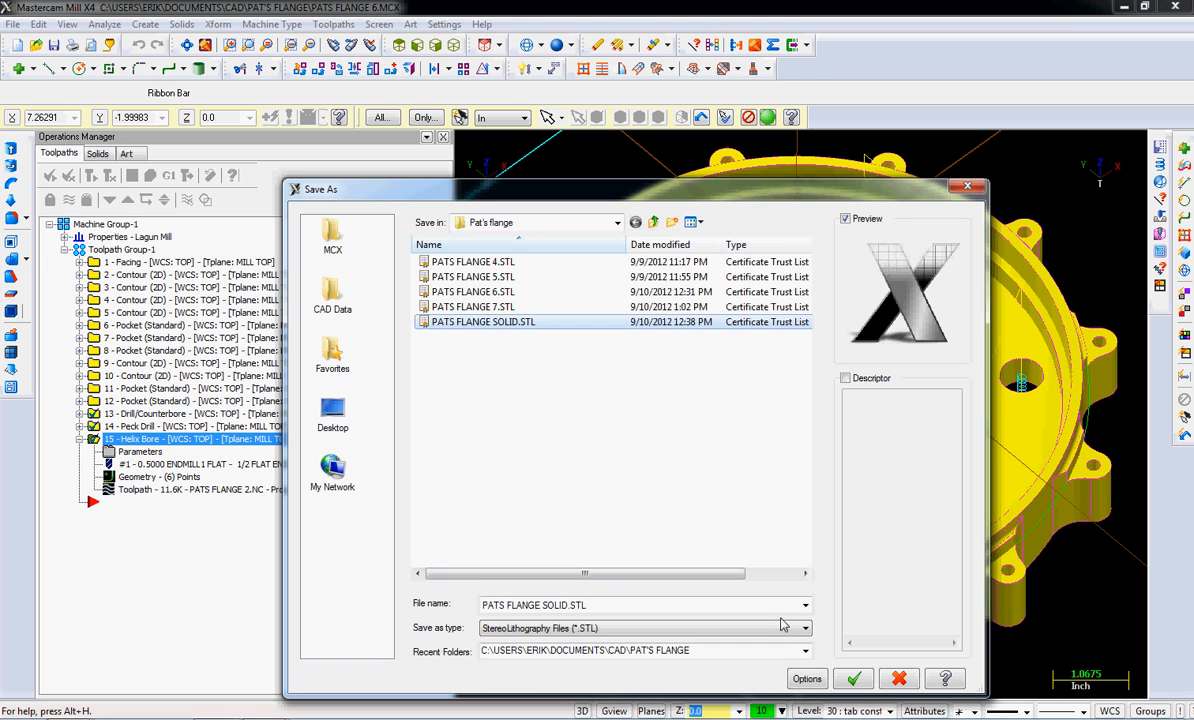
pyautogui.click(853, 679)
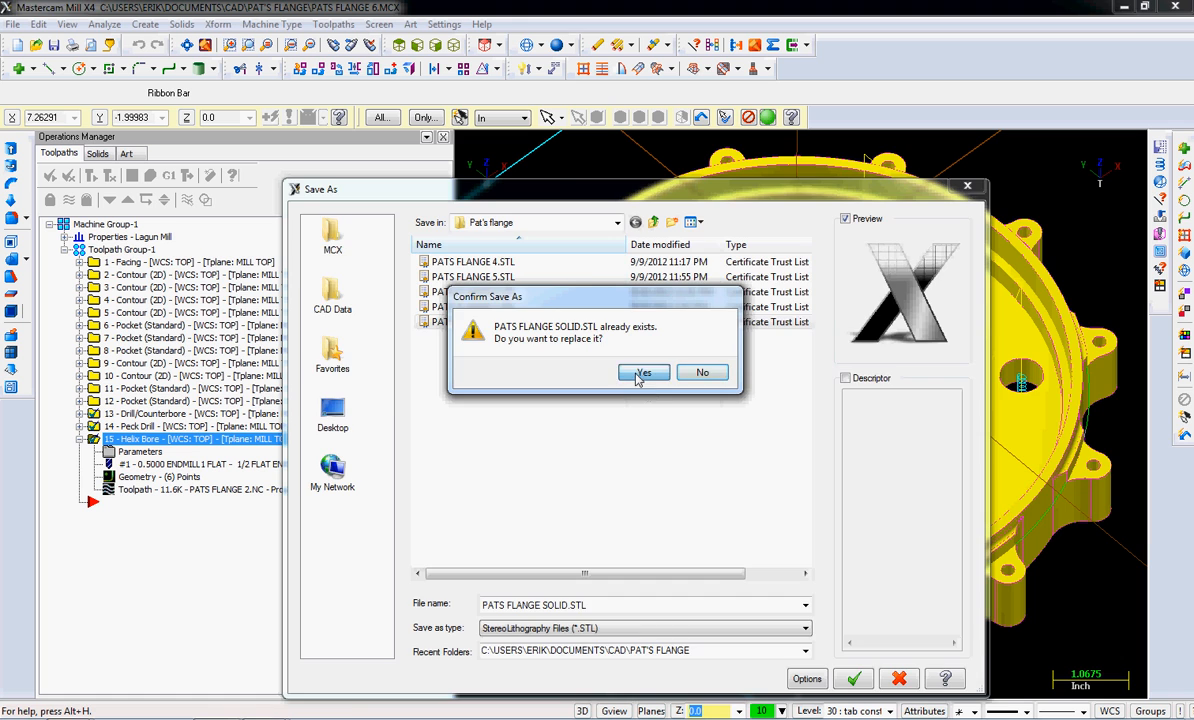
pyautogui.click(643, 372)
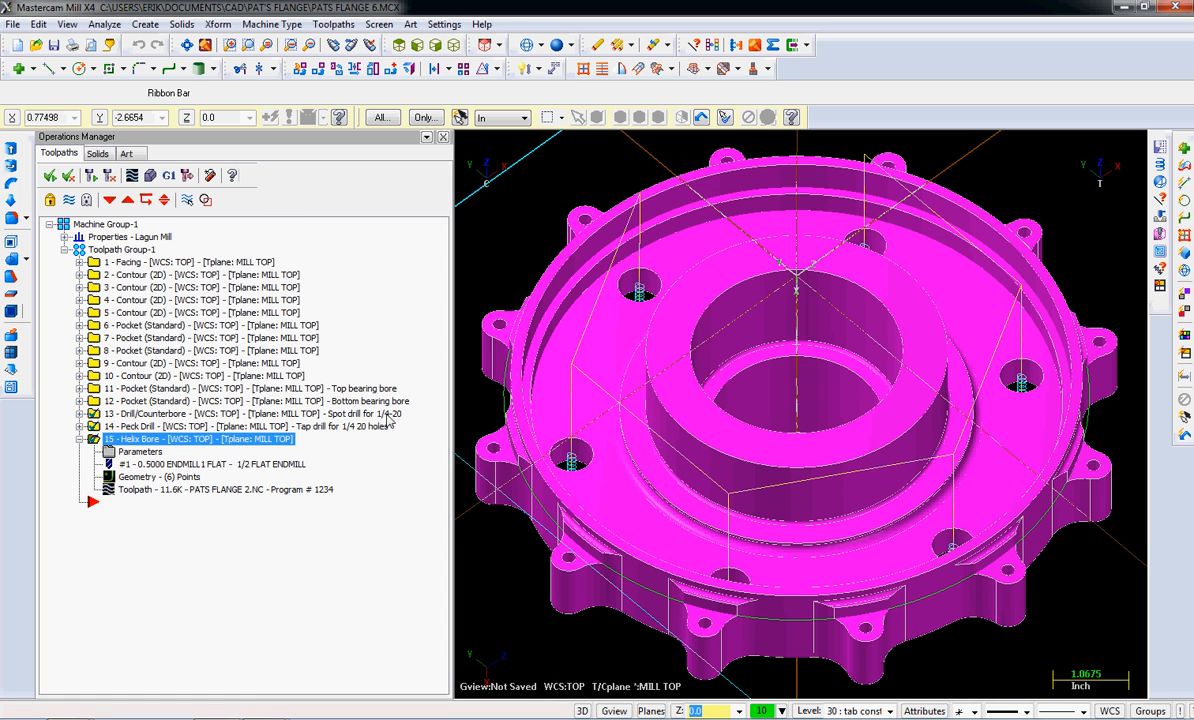
# Check that the Verify options use the stock file and STL comparison, and run the simulation of the selected operations.
pyautogui.click(150, 177)
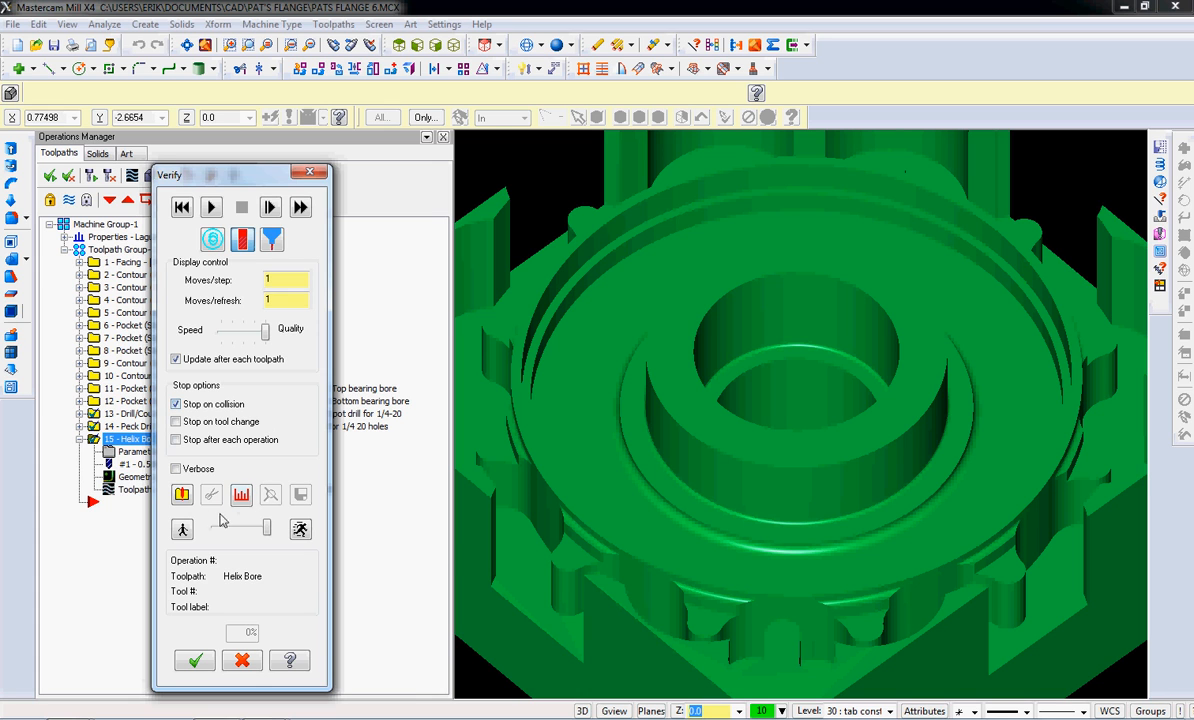
pyautogui.click(181, 493)
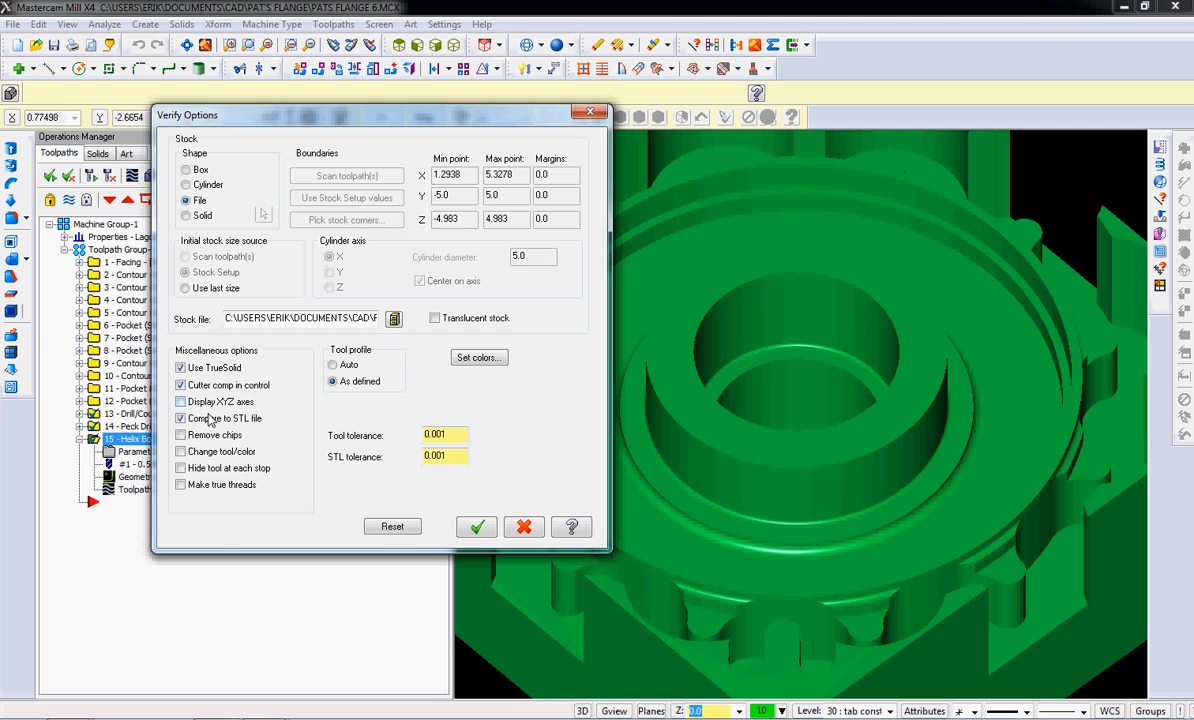
pyautogui.click(478, 532)
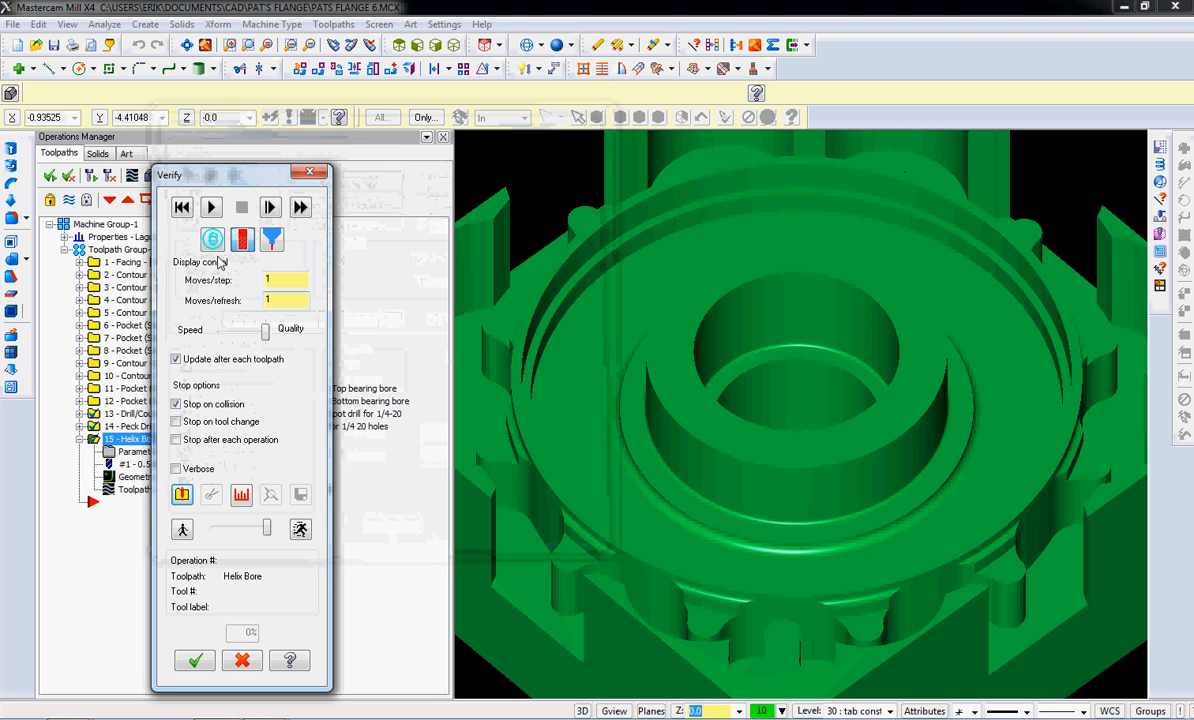
pyautogui.click(211, 207)
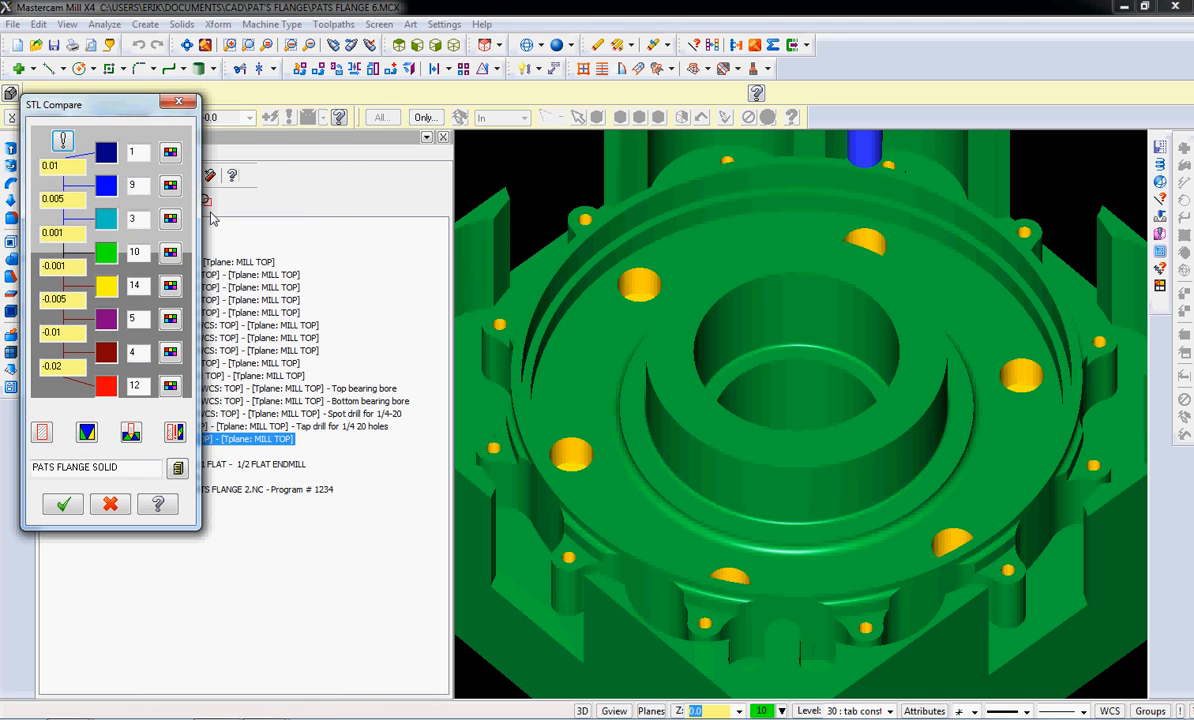
# Load PATS FLANGE SOLID.STL as the reference, compare the verified stock against it, and close the comparison.
pyautogui.click(180, 470)
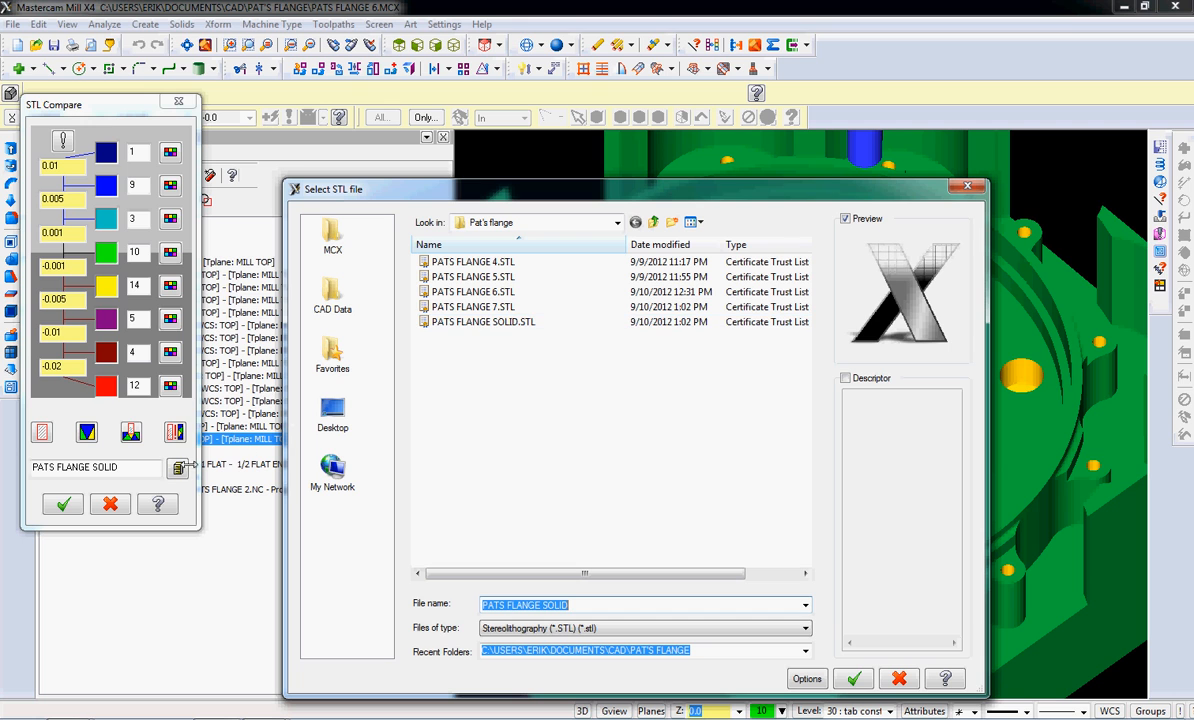
pyautogui.click(420, 320)
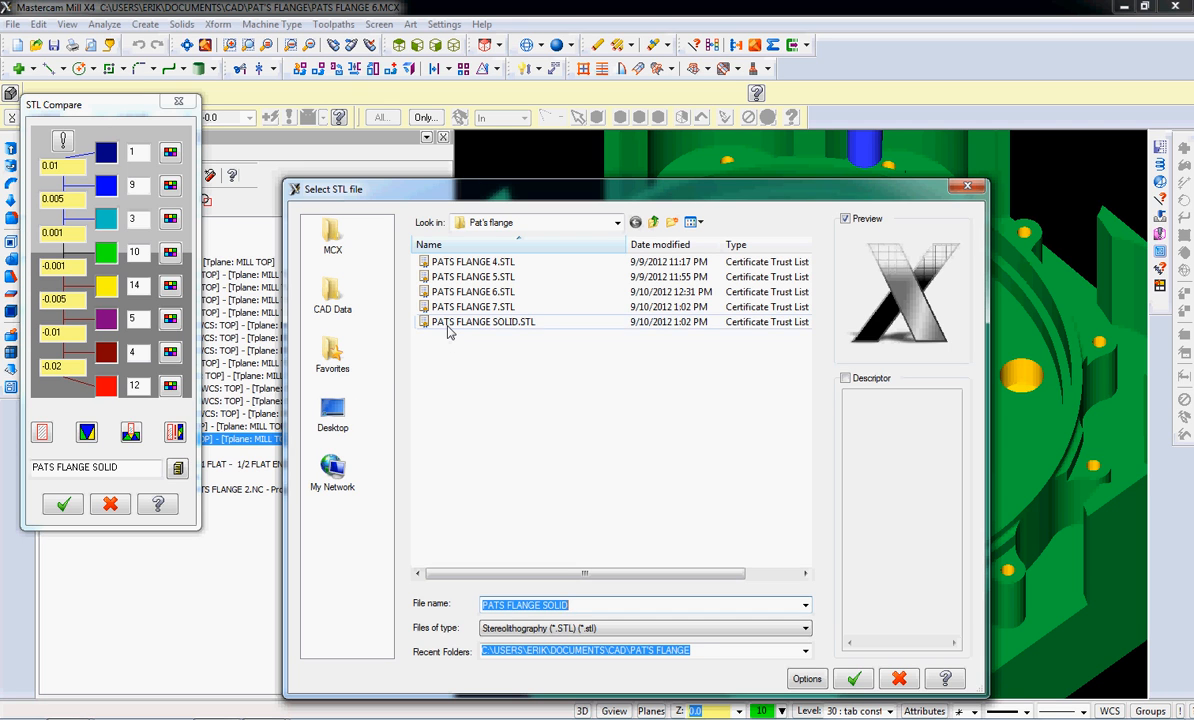
pyautogui.click(853, 679)
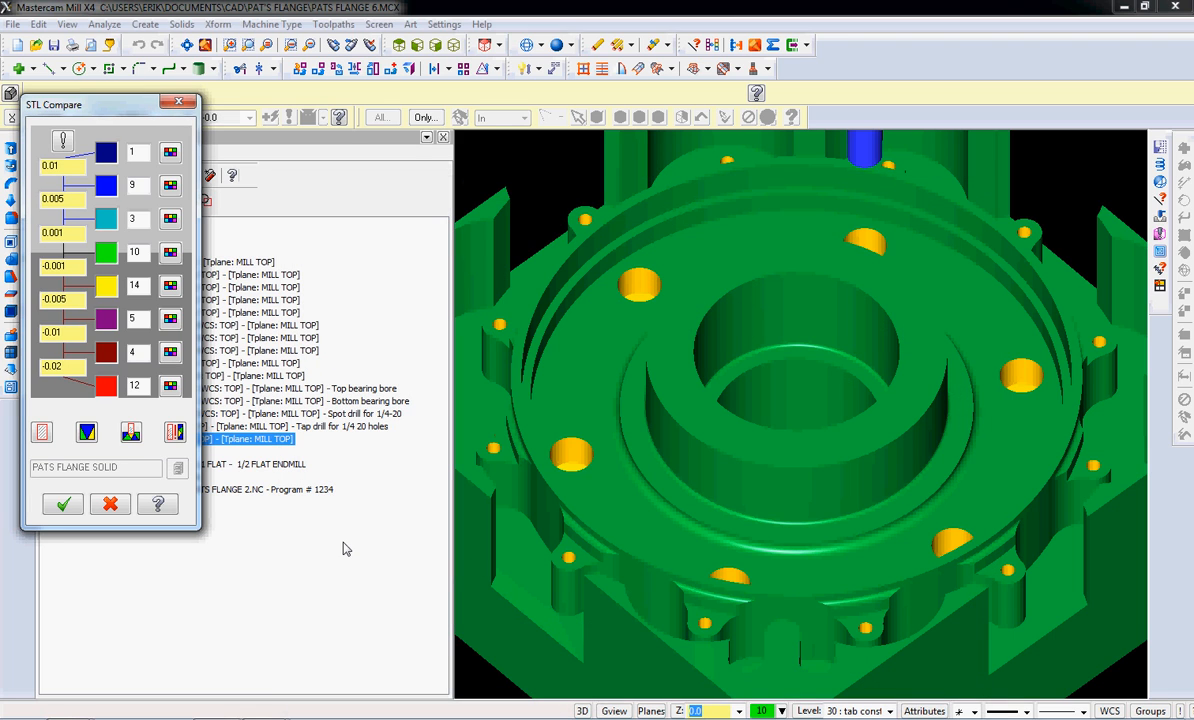
pyautogui.click(175, 434)
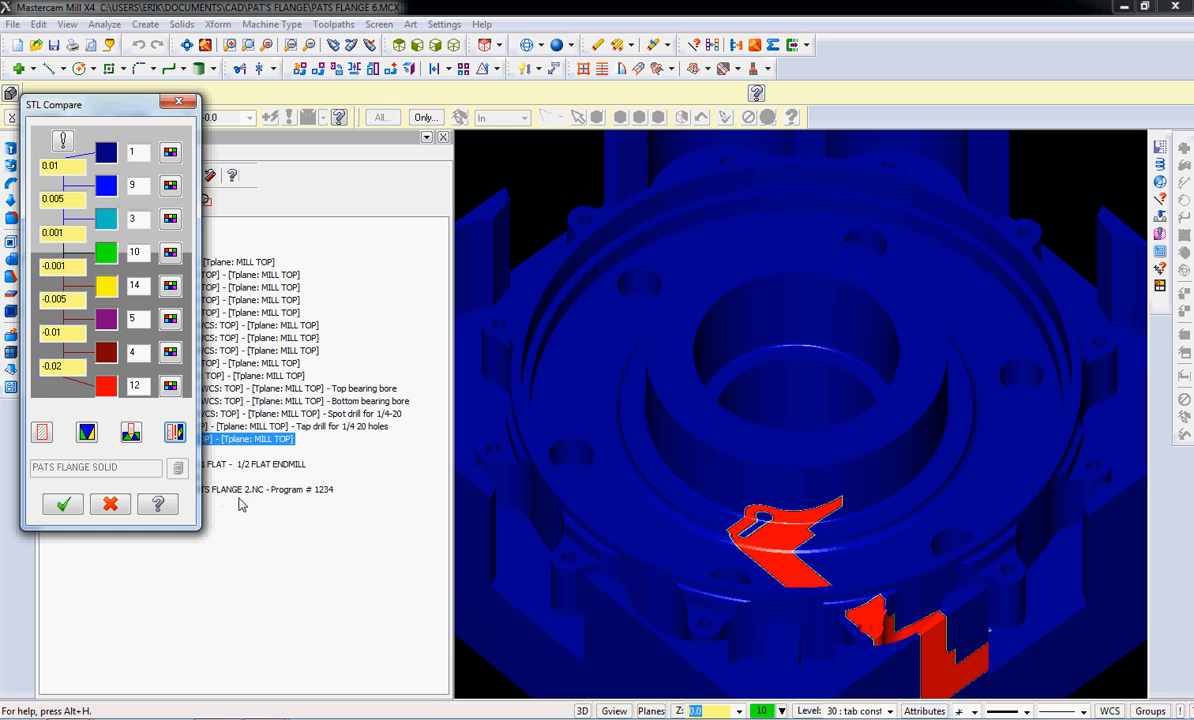
pyautogui.click(110, 503)
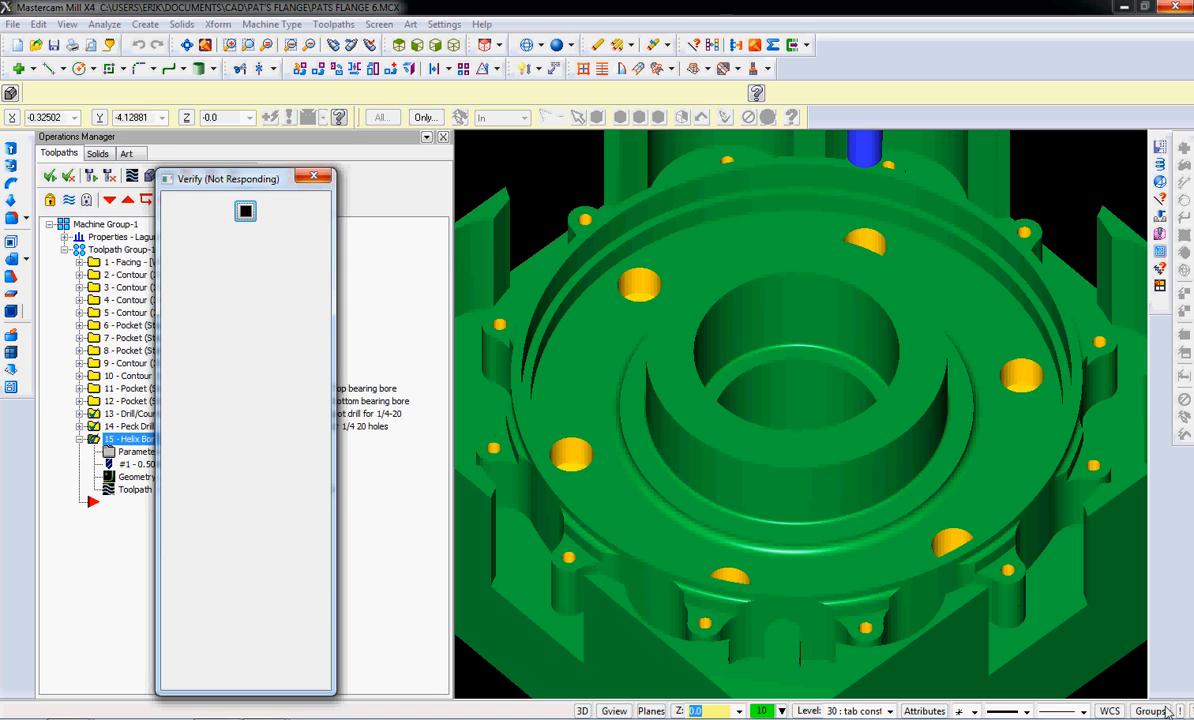
pyautogui.moveTo(1066, 706)
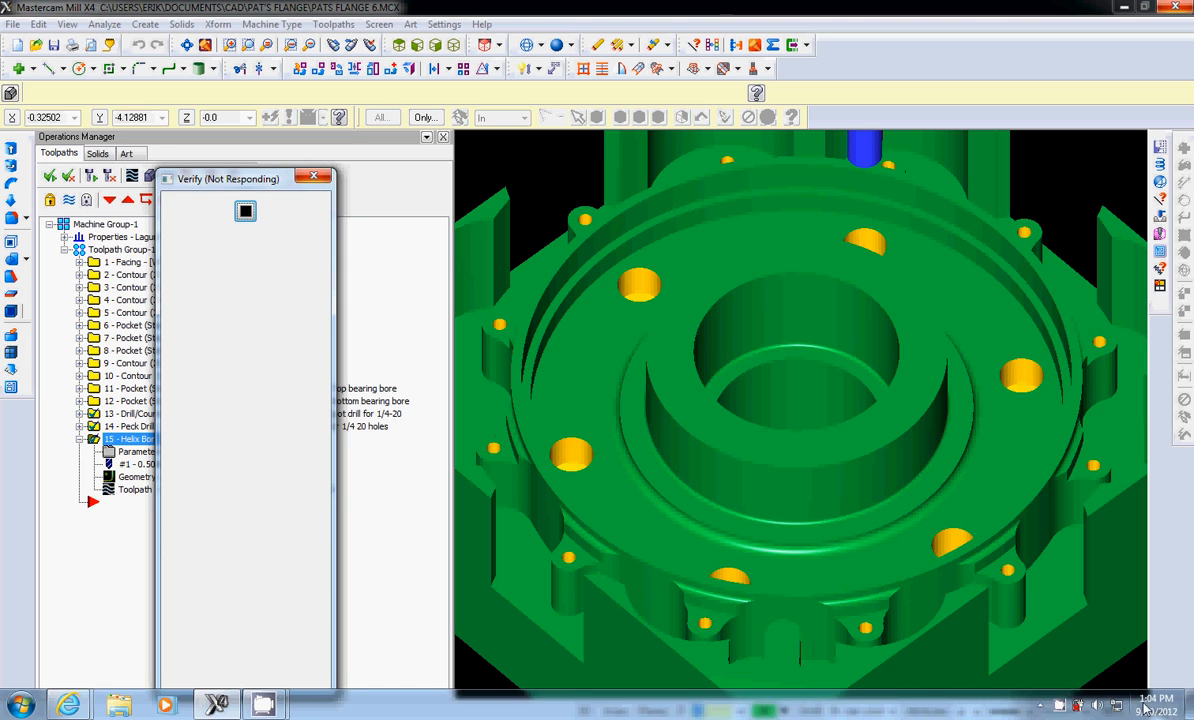
pyautogui.rightClick(1066, 706)
pyautogui.click(1095, 647)
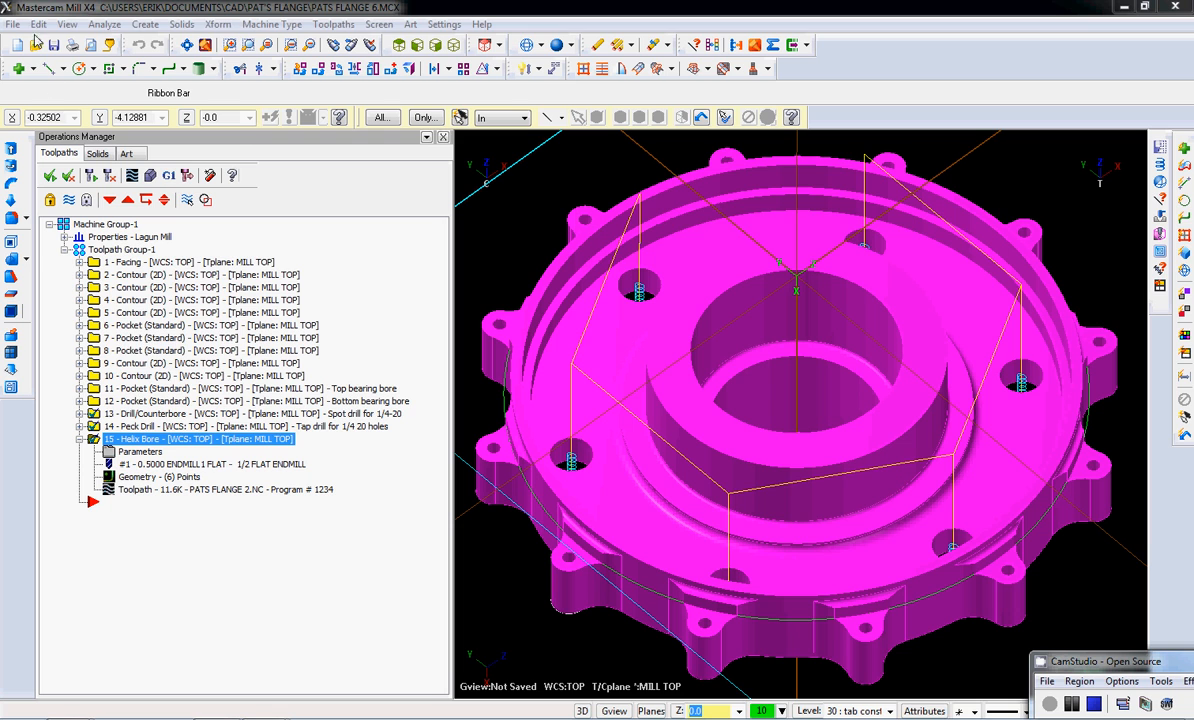
pyautogui.click(1082, 640)
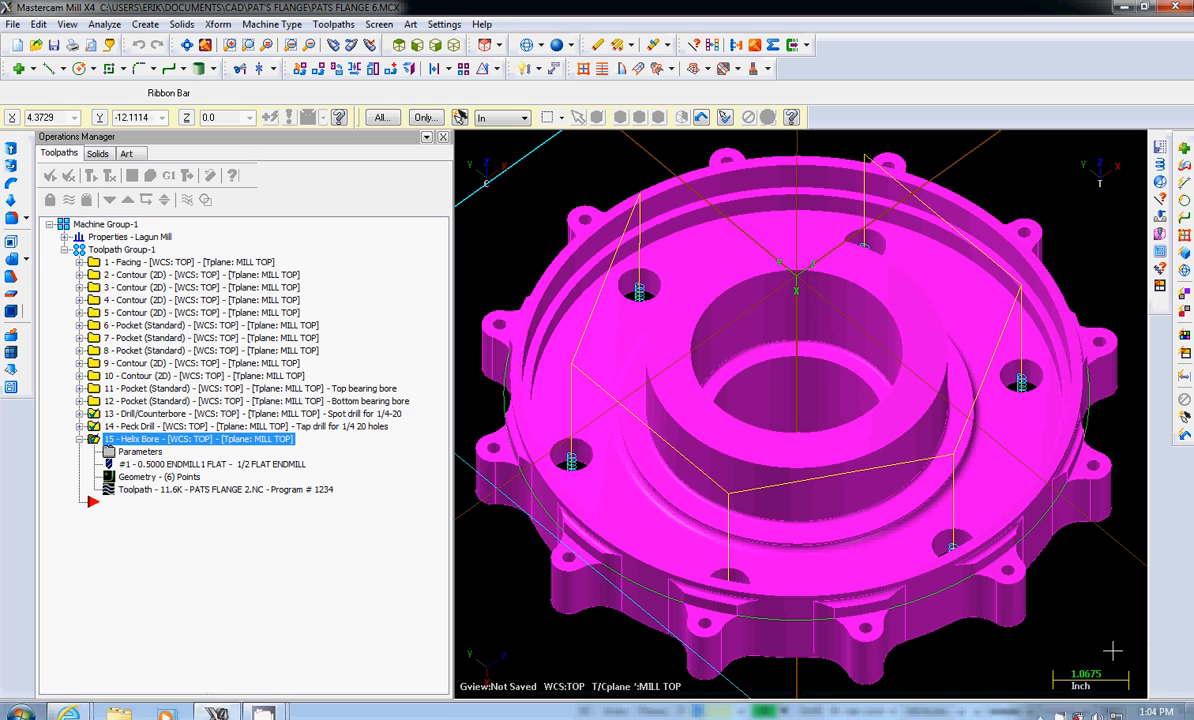
# Make TOP the current construction plane and tool plane in the View Manager and accept the change.
pyautogui.click(1118, 711)
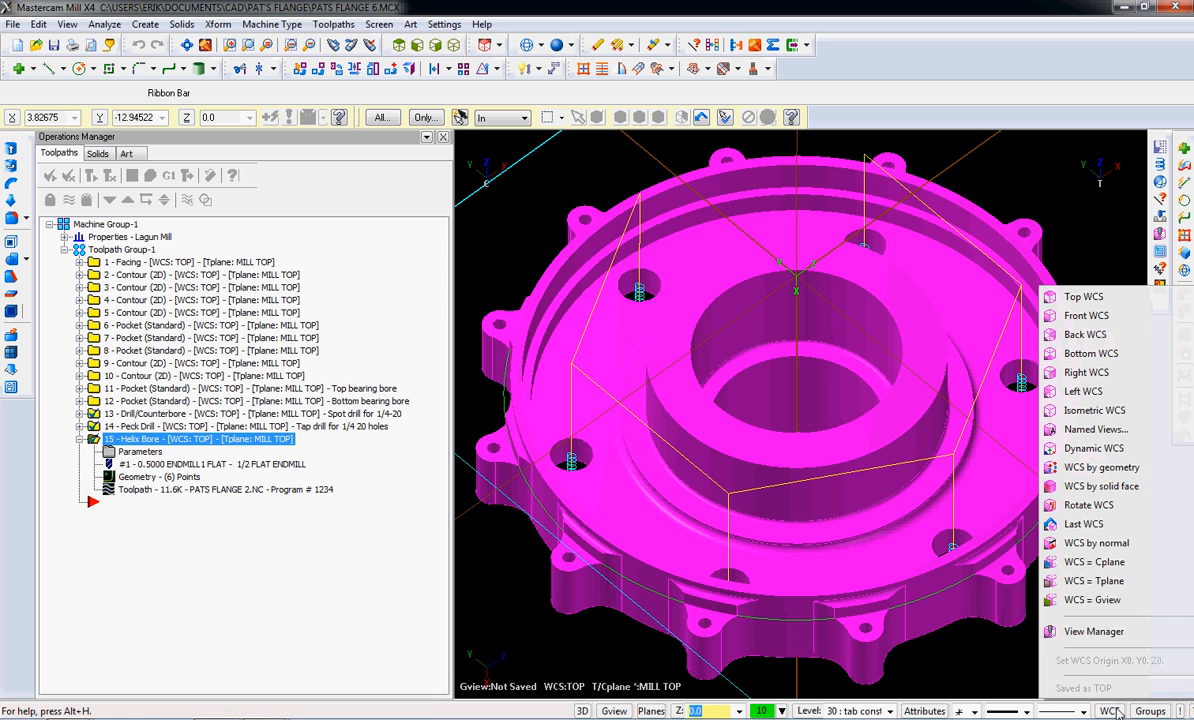
pyautogui.click(1110, 636)
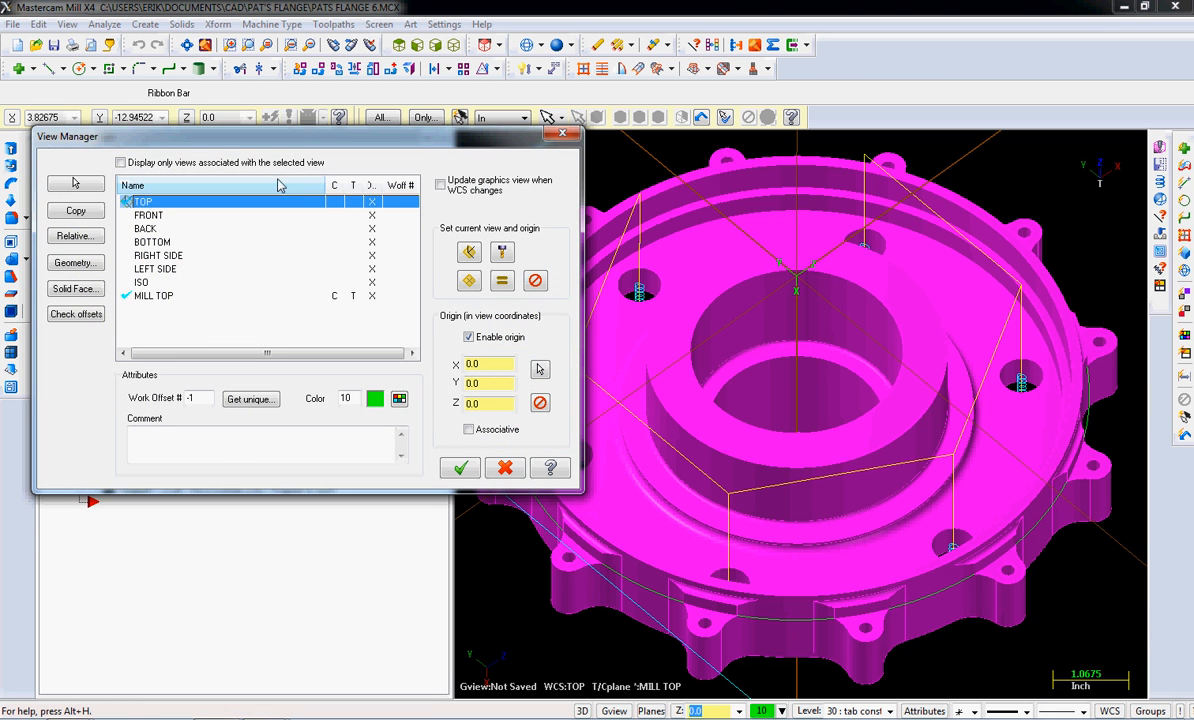
pyautogui.click(352, 202)
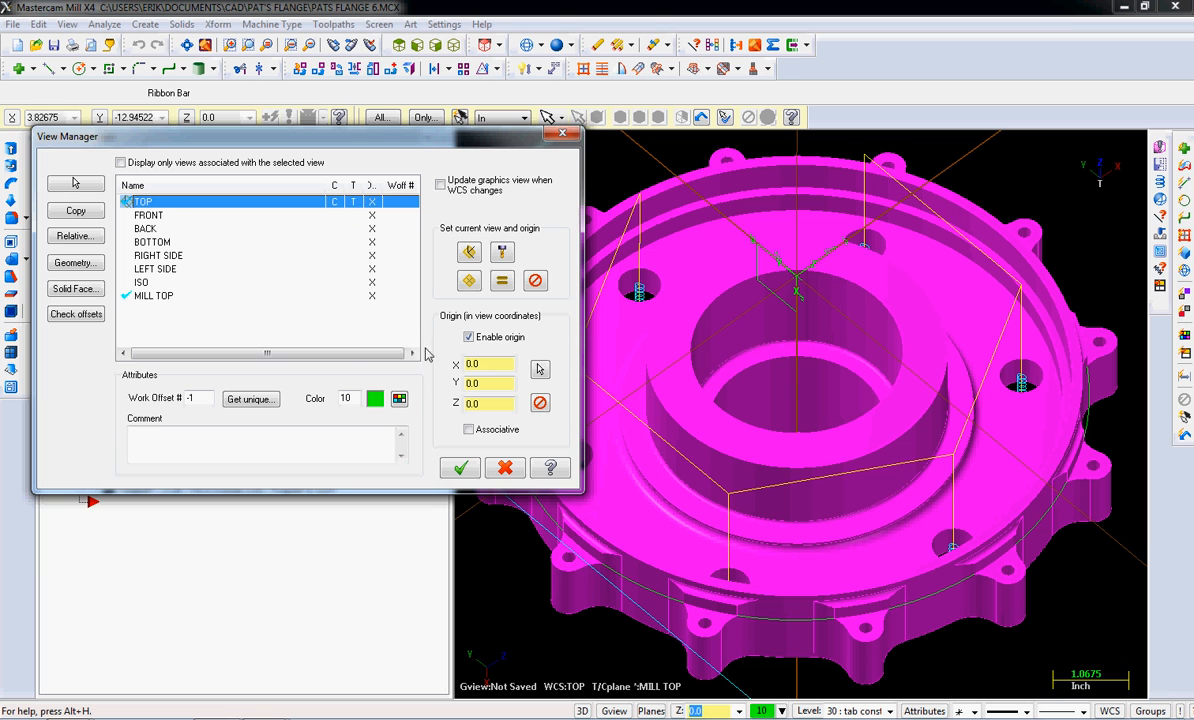
pyautogui.click(461, 470)
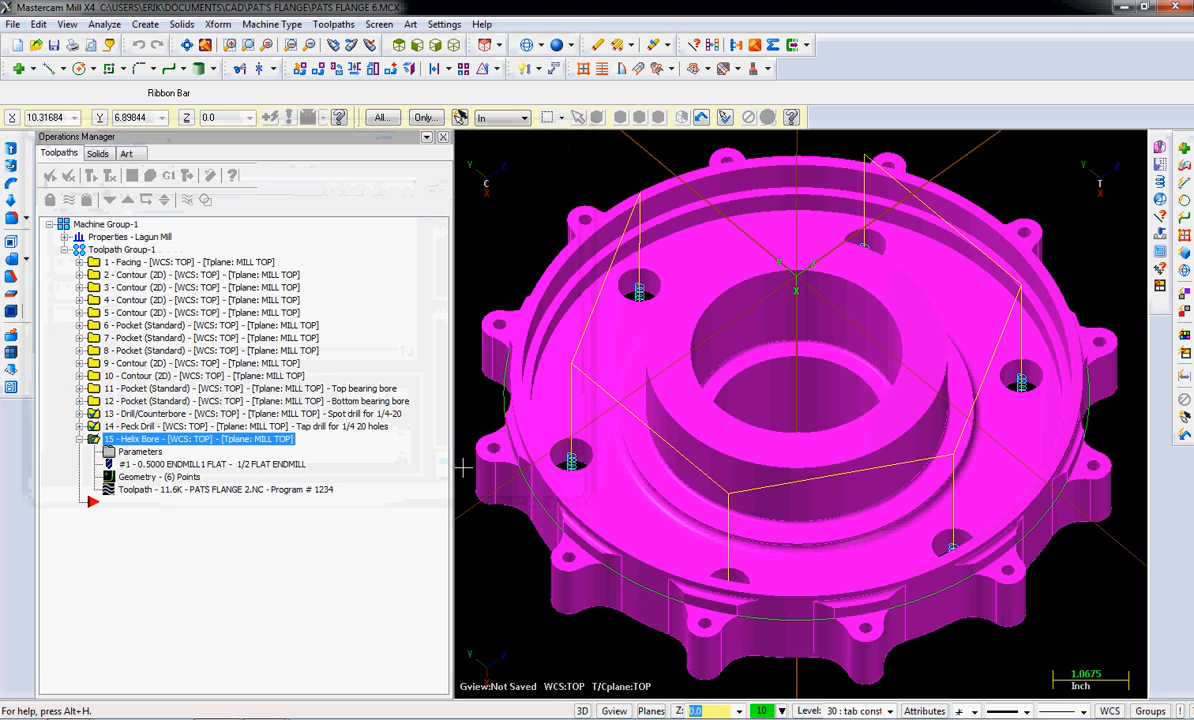
# Save only the flange solid in STL format with the TOP plane active, replacing the existing PATS FLANGE SOLID.STL.
pyautogui.click(13, 24)
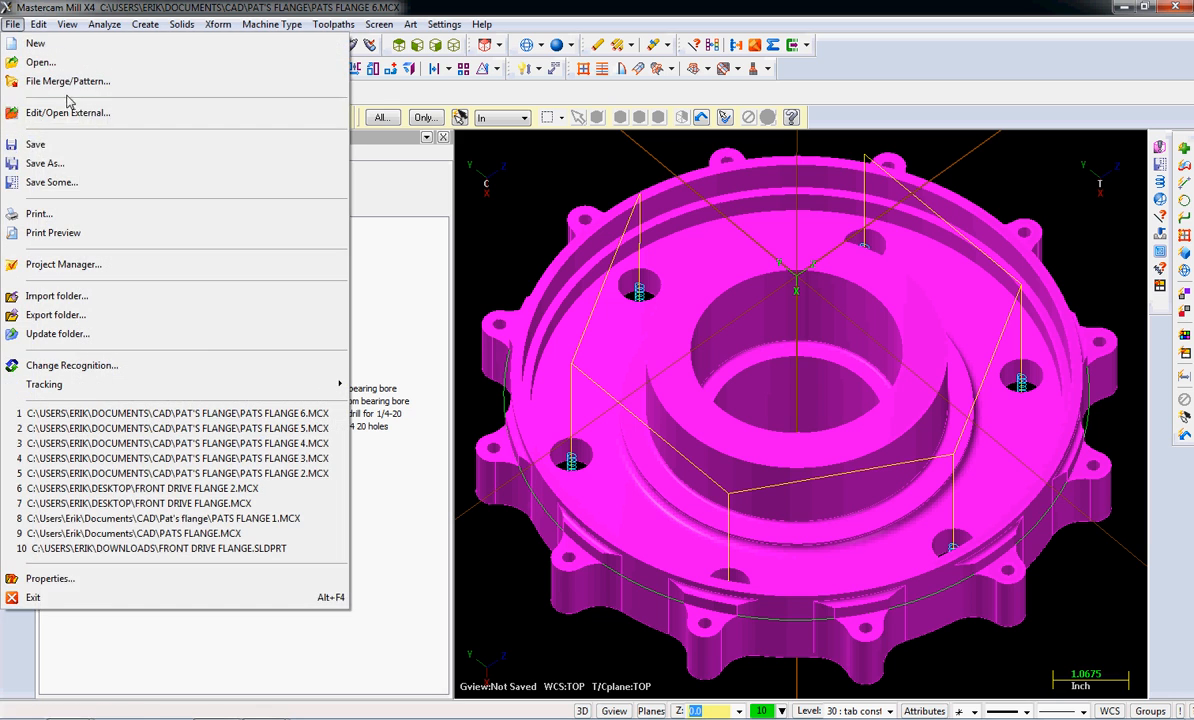
pyautogui.click(52, 182)
pyautogui.click(581, 353)
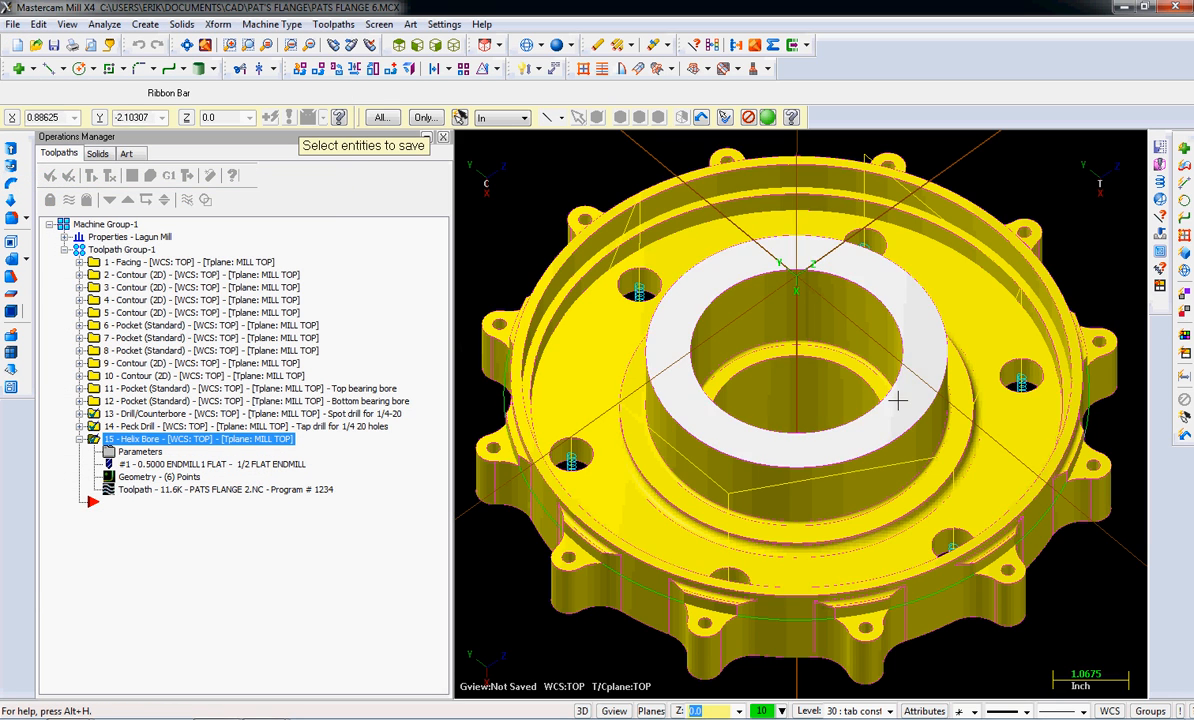
pyautogui.click(768, 118)
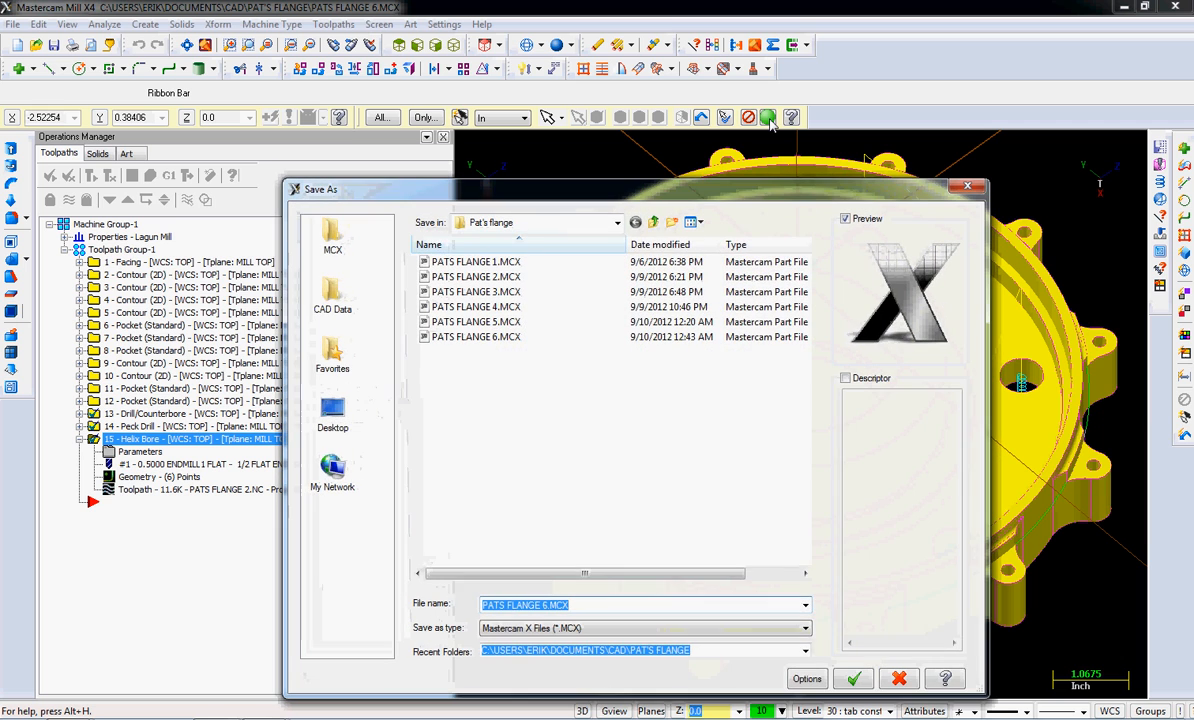
pyautogui.click(610, 629)
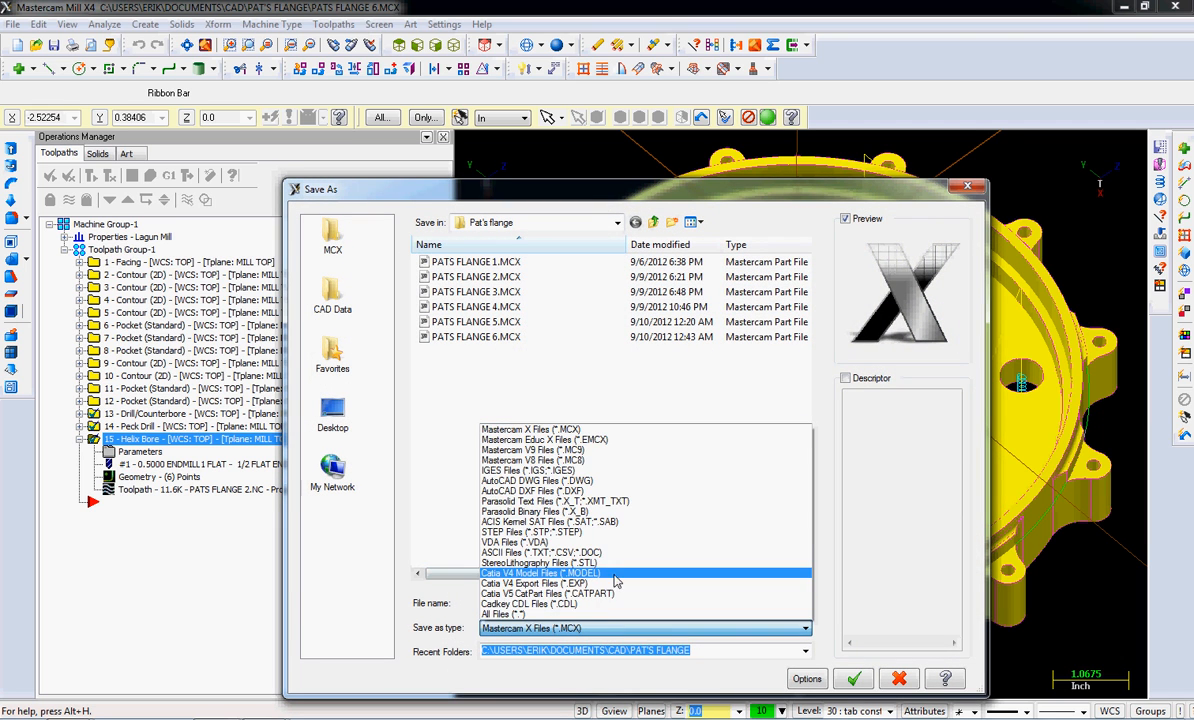
pyautogui.click(576, 537)
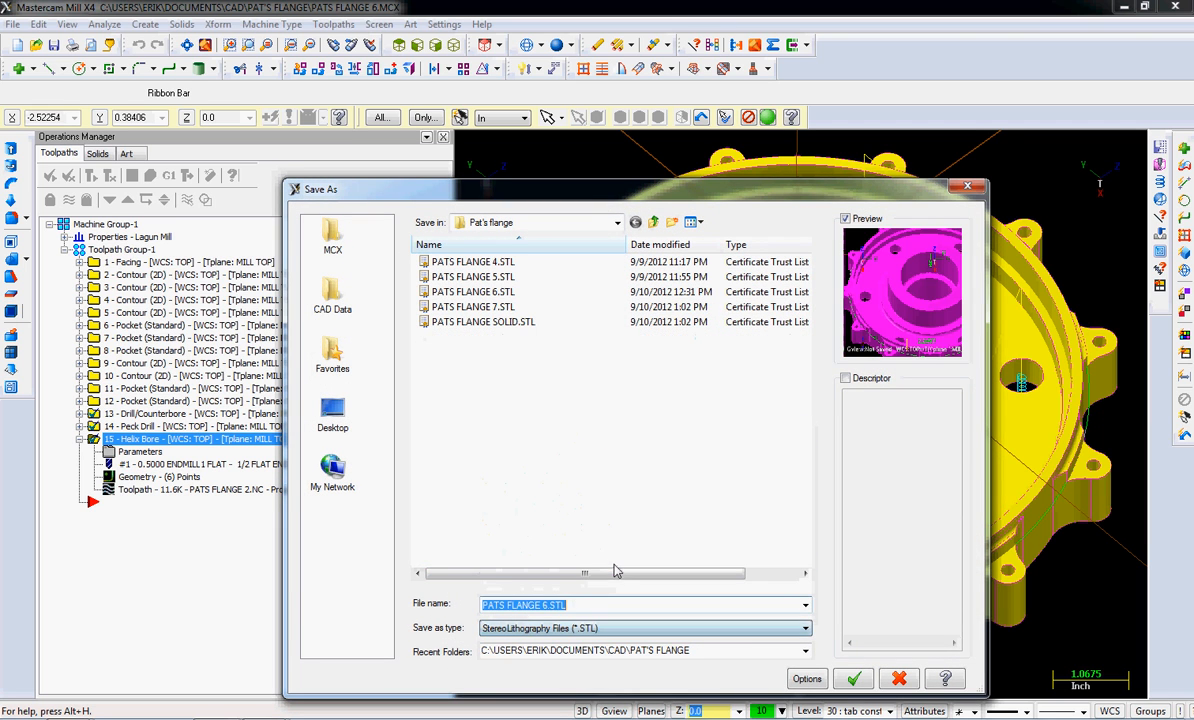
pyautogui.click(466, 321)
pyautogui.click(856, 681)
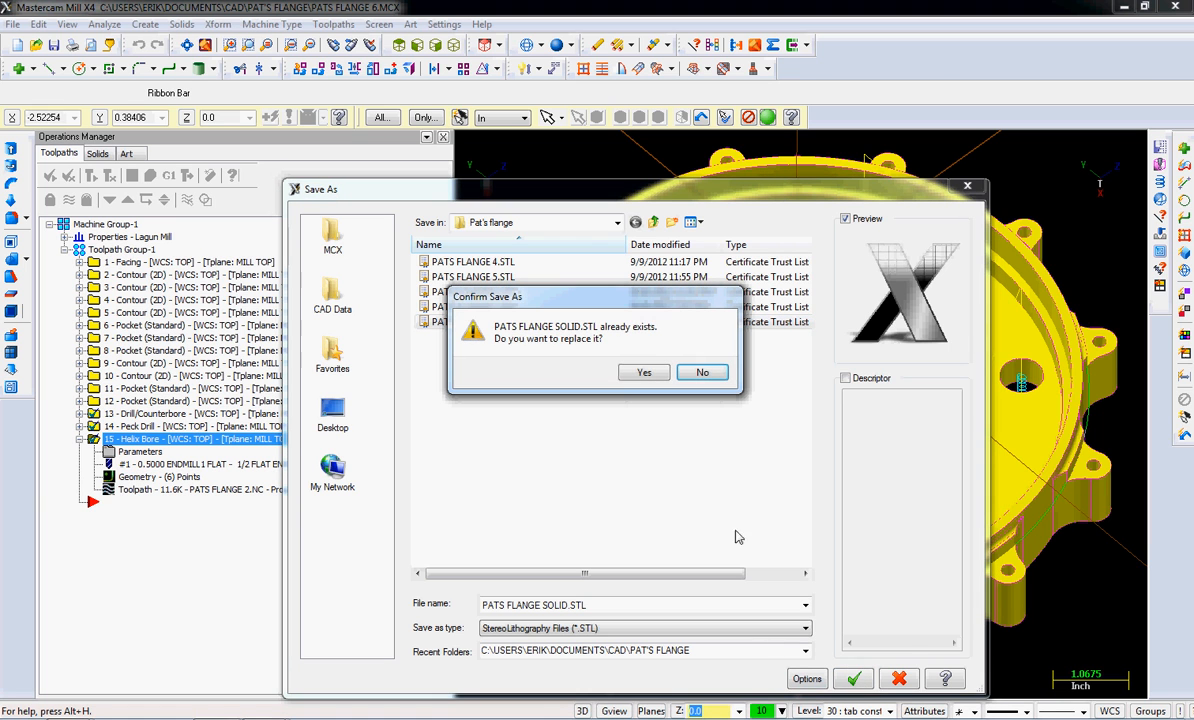
pyautogui.click(645, 372)
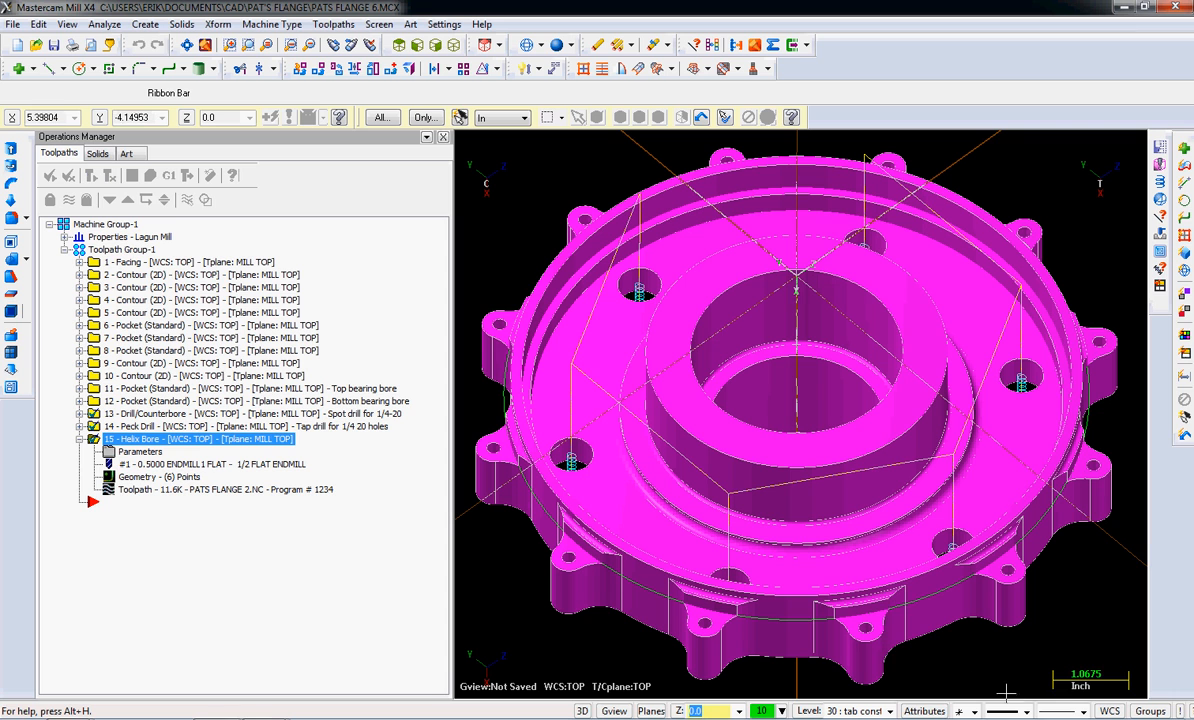
# Restore MILL TOP as the construction plane and tool plane in the View Manager and accept the change.
pyautogui.click(1109, 711)
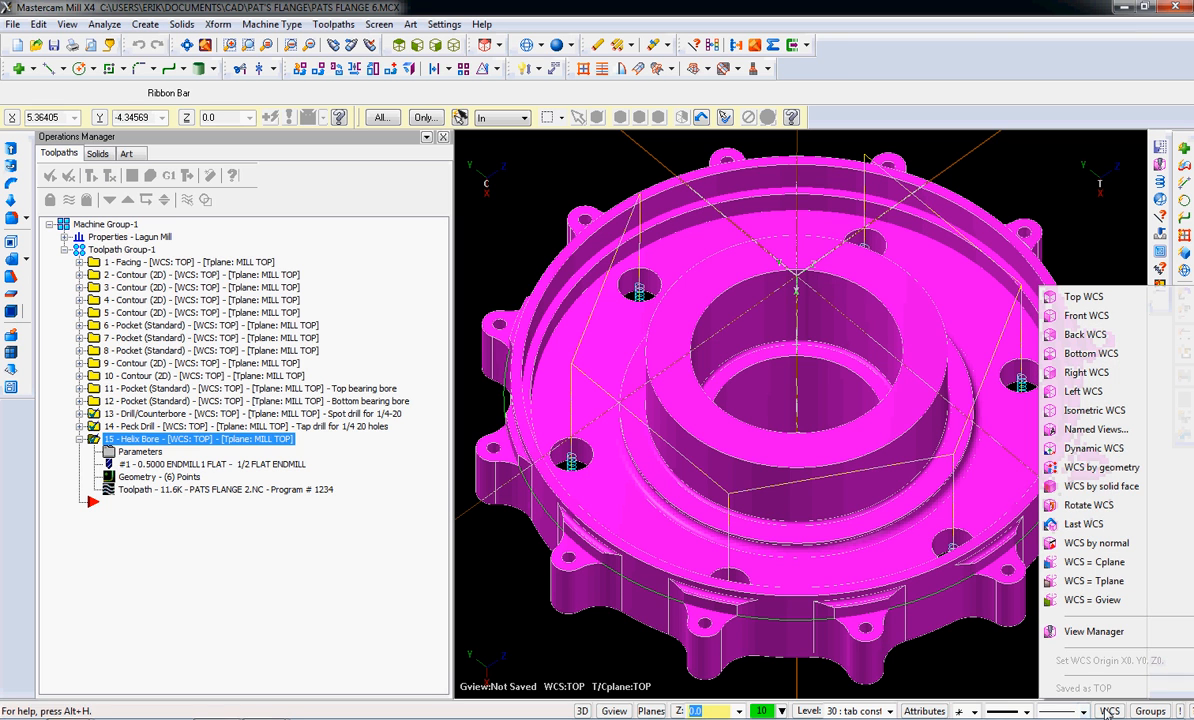
pyautogui.click(1092, 631)
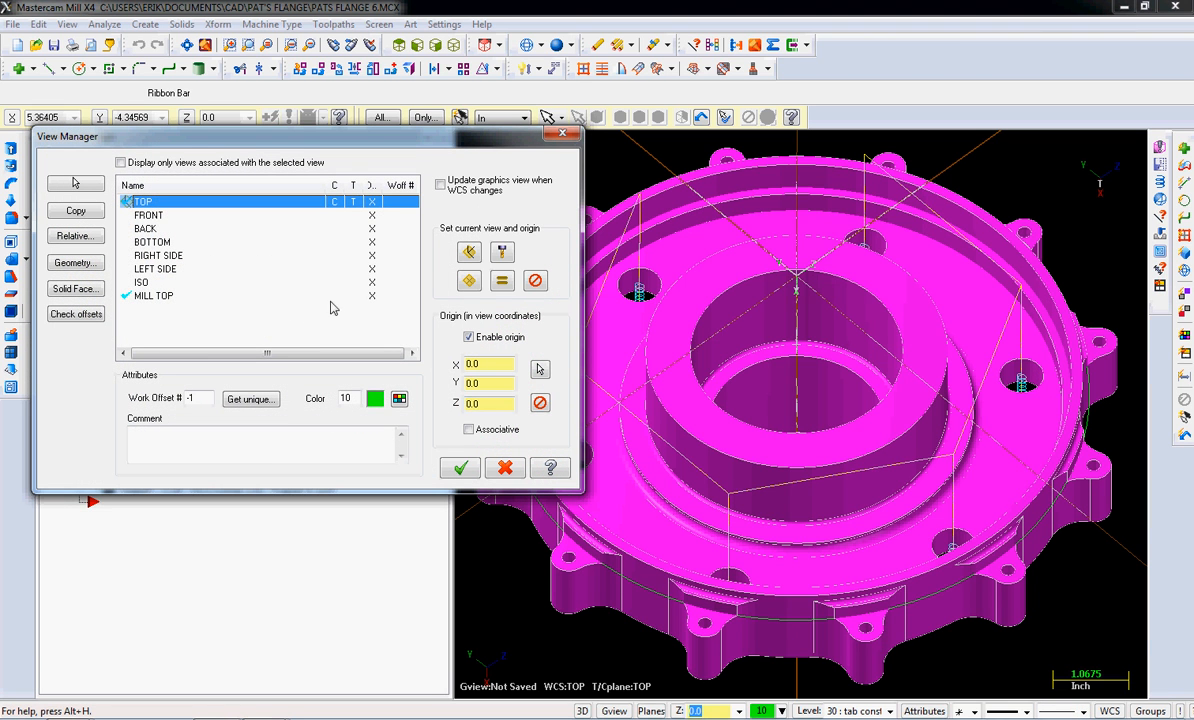
pyautogui.click(318, 296)
pyautogui.click(325, 295)
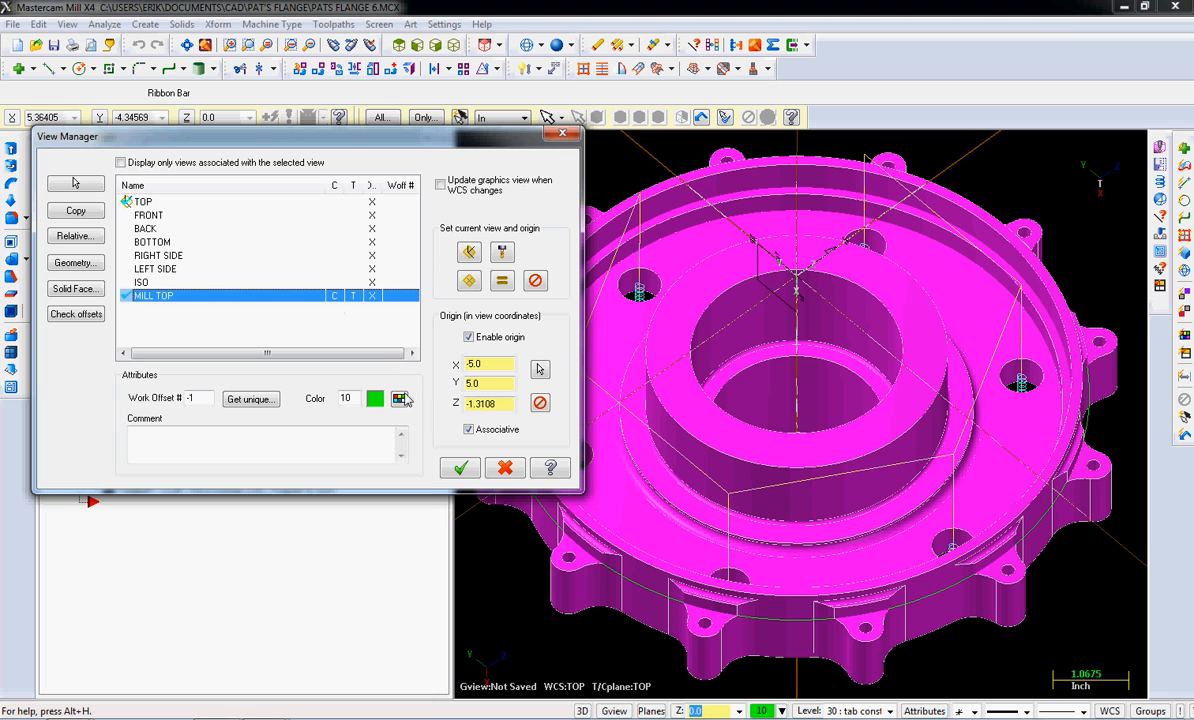
pyautogui.click(463, 469)
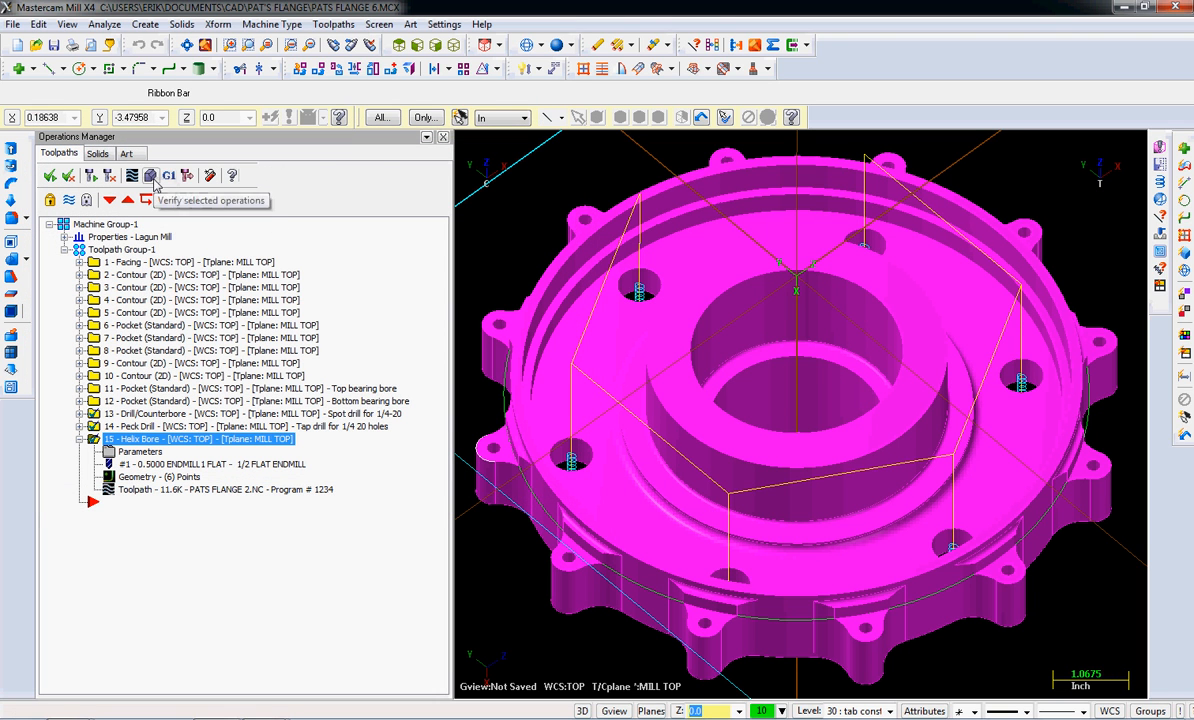
# Verify the selected hole operations with moves per refresh set to 10, and compare the machined stock against PATS FLANGE SOLID.
pyautogui.click(150, 176)
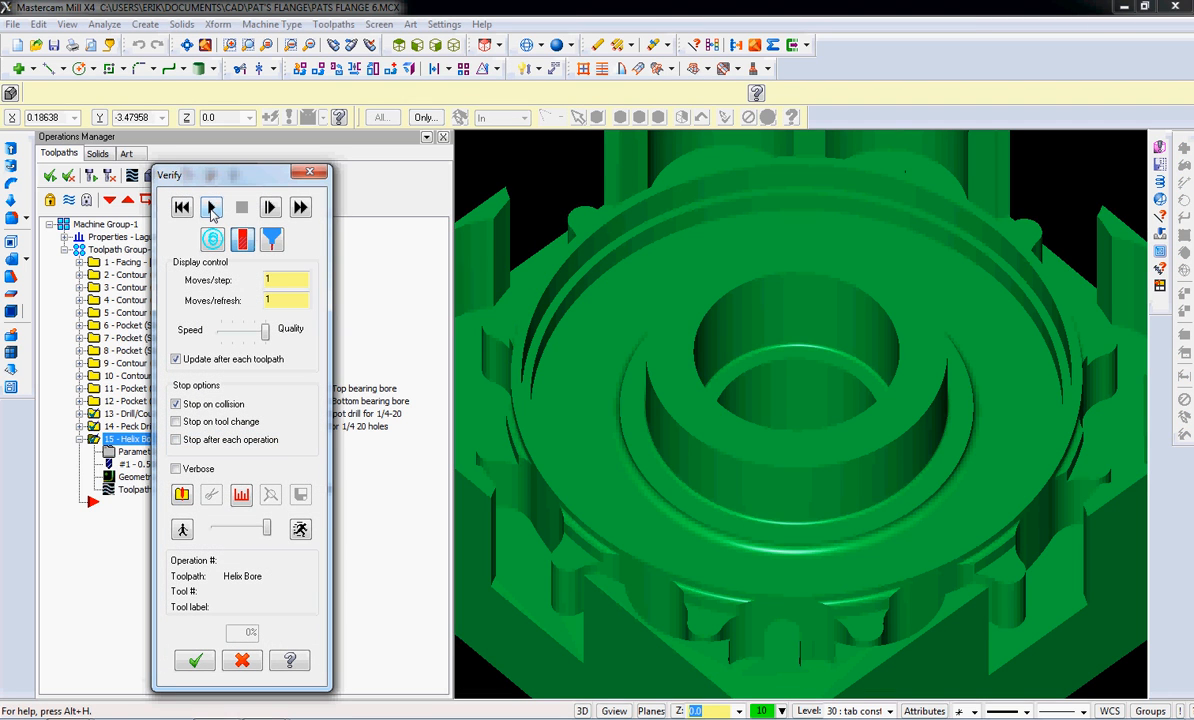
pyautogui.click(211, 209)
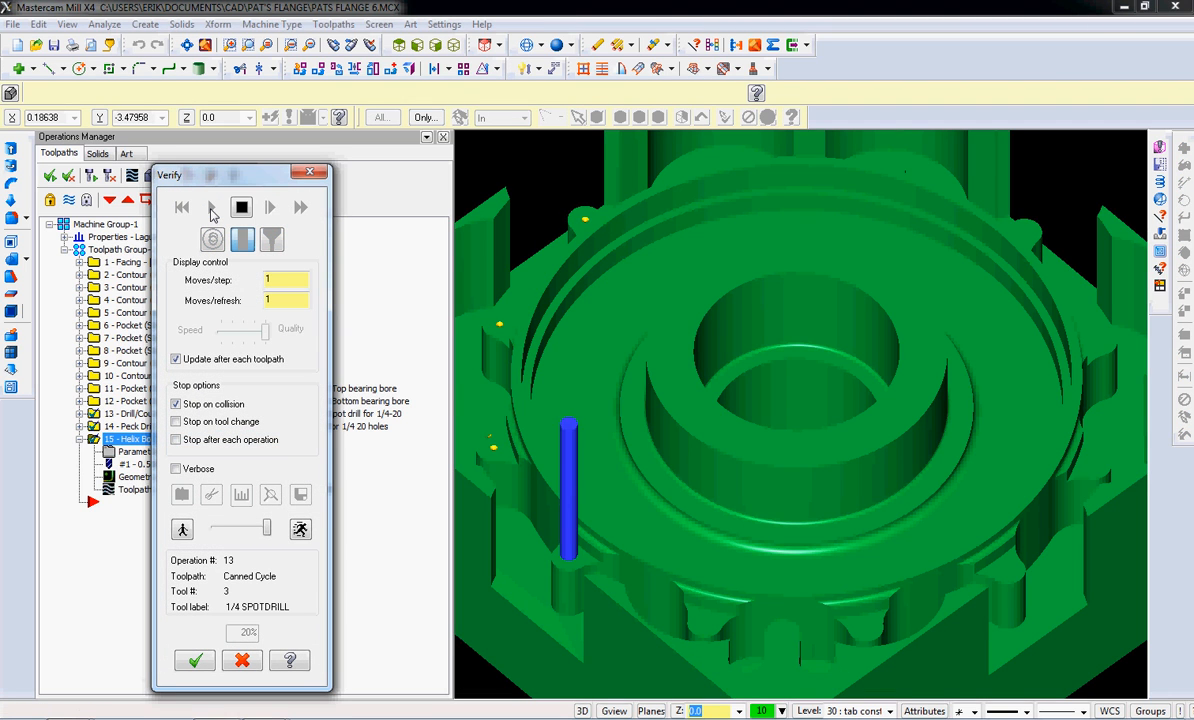
pyautogui.click(240, 207)
pyautogui.click(296, 302)
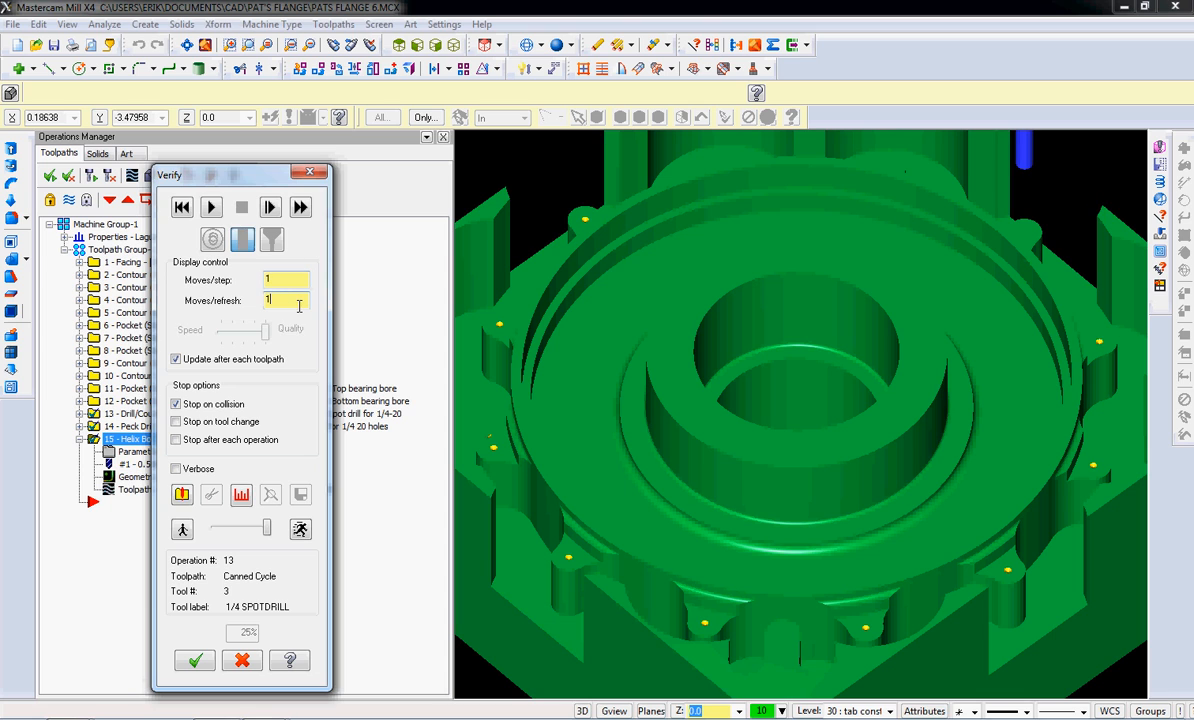
pyautogui.write('0')
pyautogui.click(213, 207)
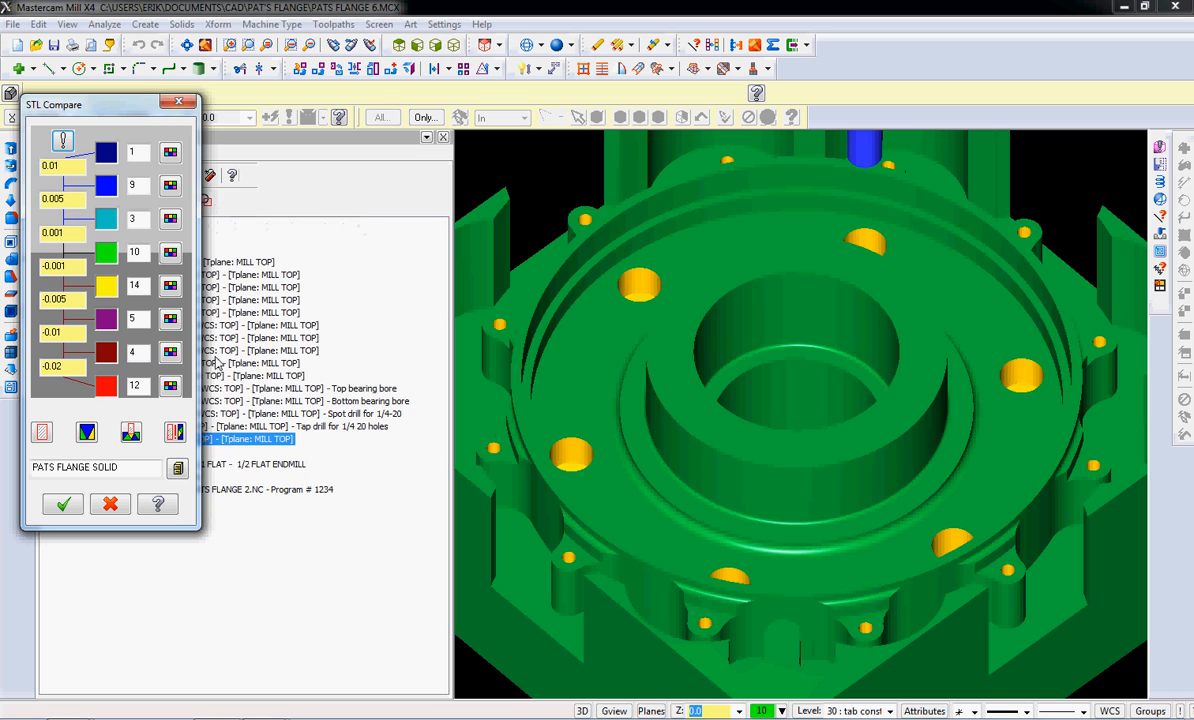
pyautogui.click(173, 441)
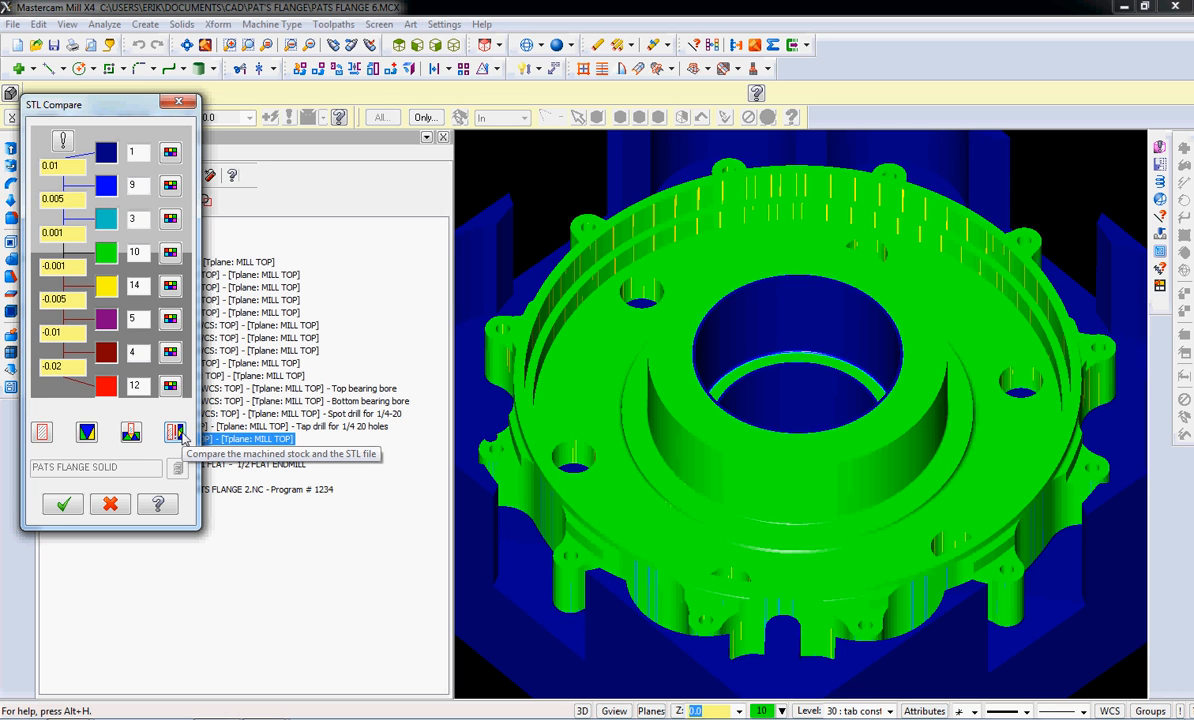
pyautogui.click(175, 432)
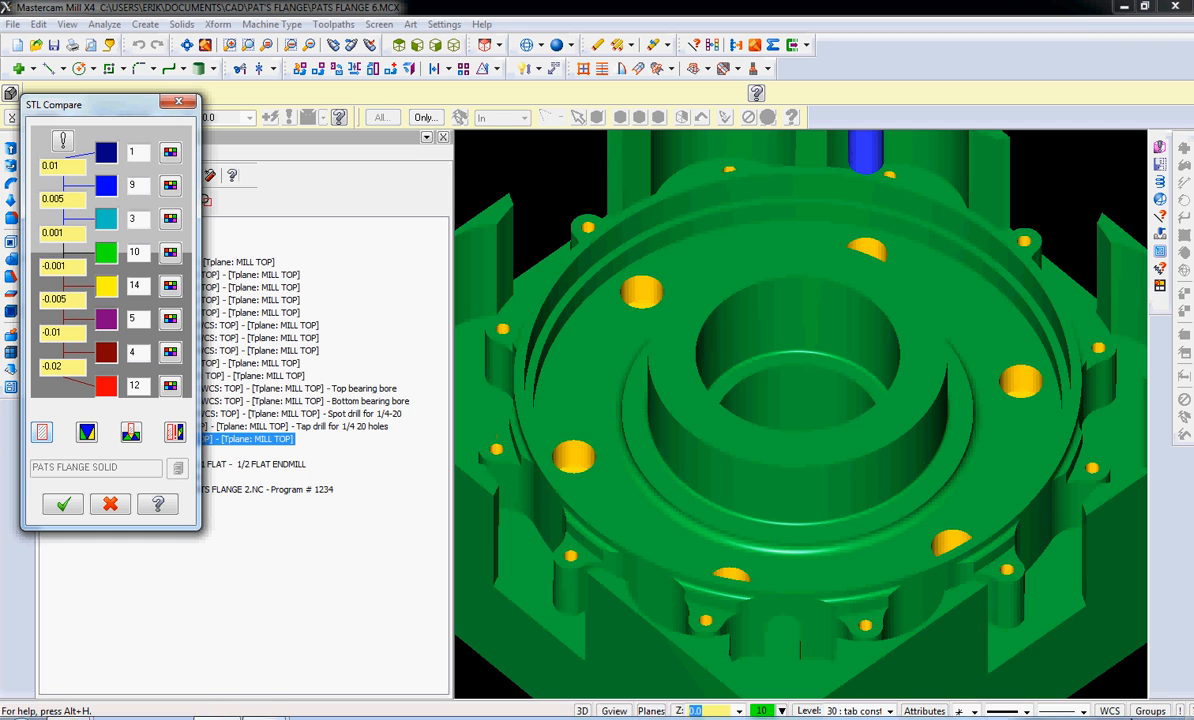
pyautogui.moveTo(1083, 711)
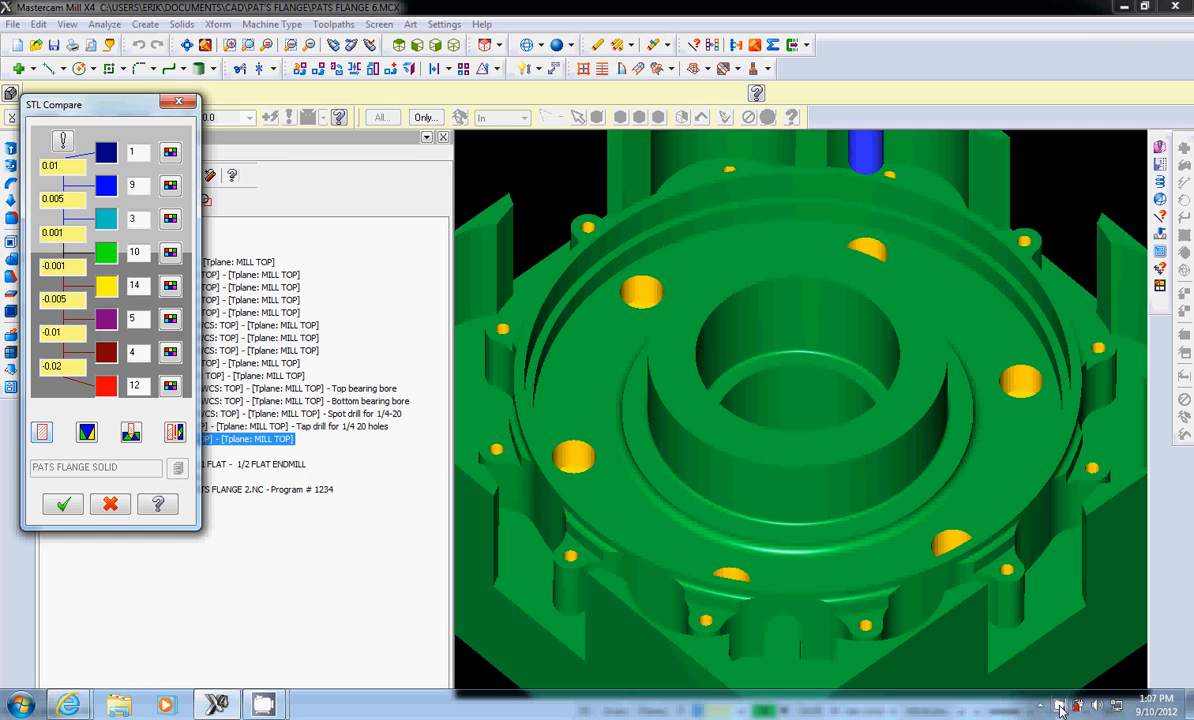
pyautogui.rightClick(1060, 708)
pyautogui.click(1066, 648)
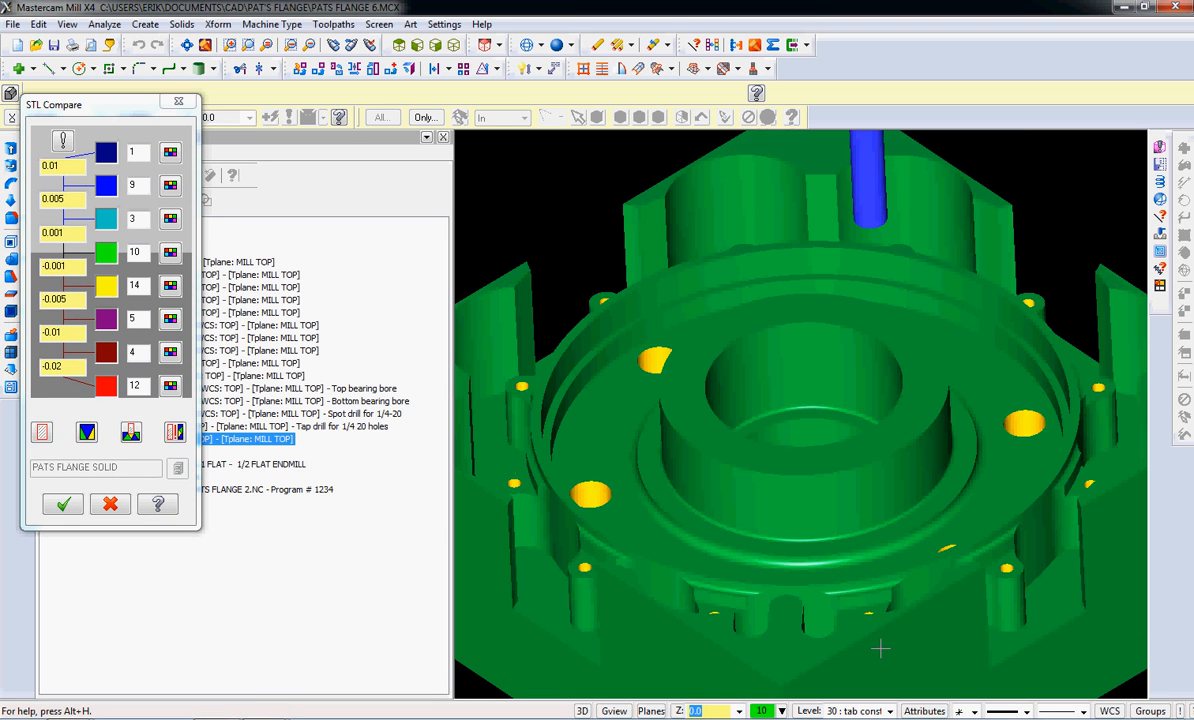
# Inspect the stray drilled hole beside the outer lug, compare it against the STL, and close the comparison and verification.
pyautogui.moveTo(880, 648); pyautogui.dragTo(880, 648, button='middle')
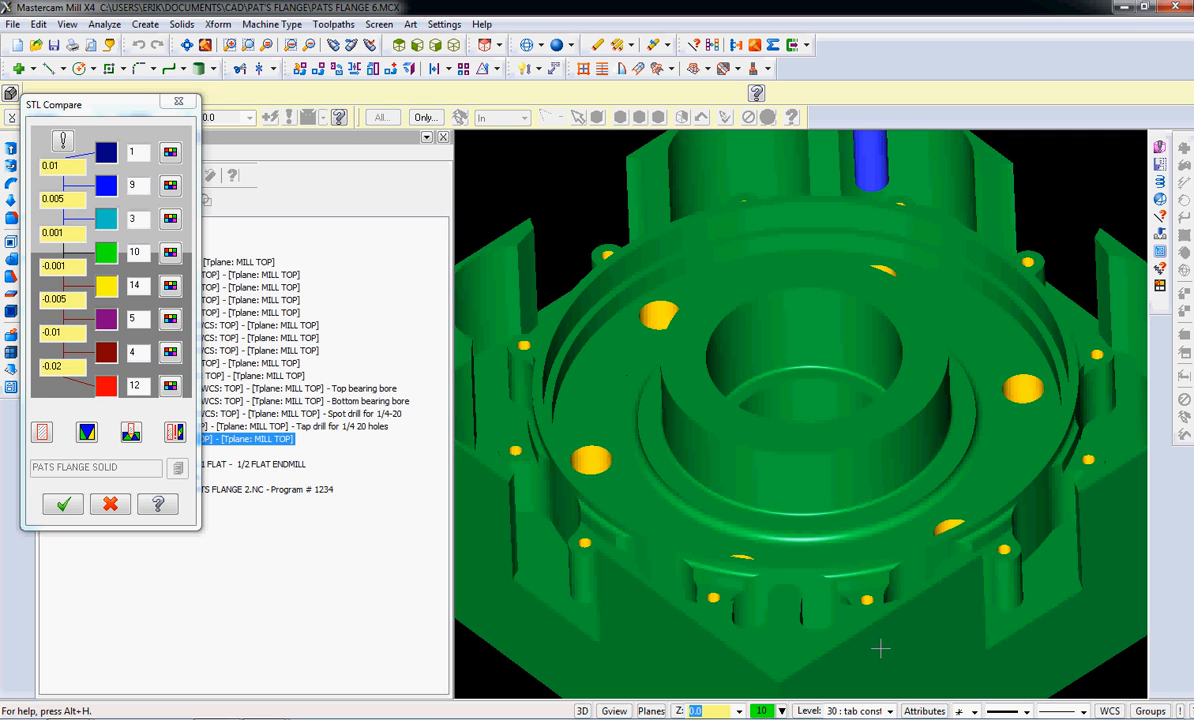
pyautogui.moveTo(880, 648); pyautogui.dragTo(880, 648, button='middle')
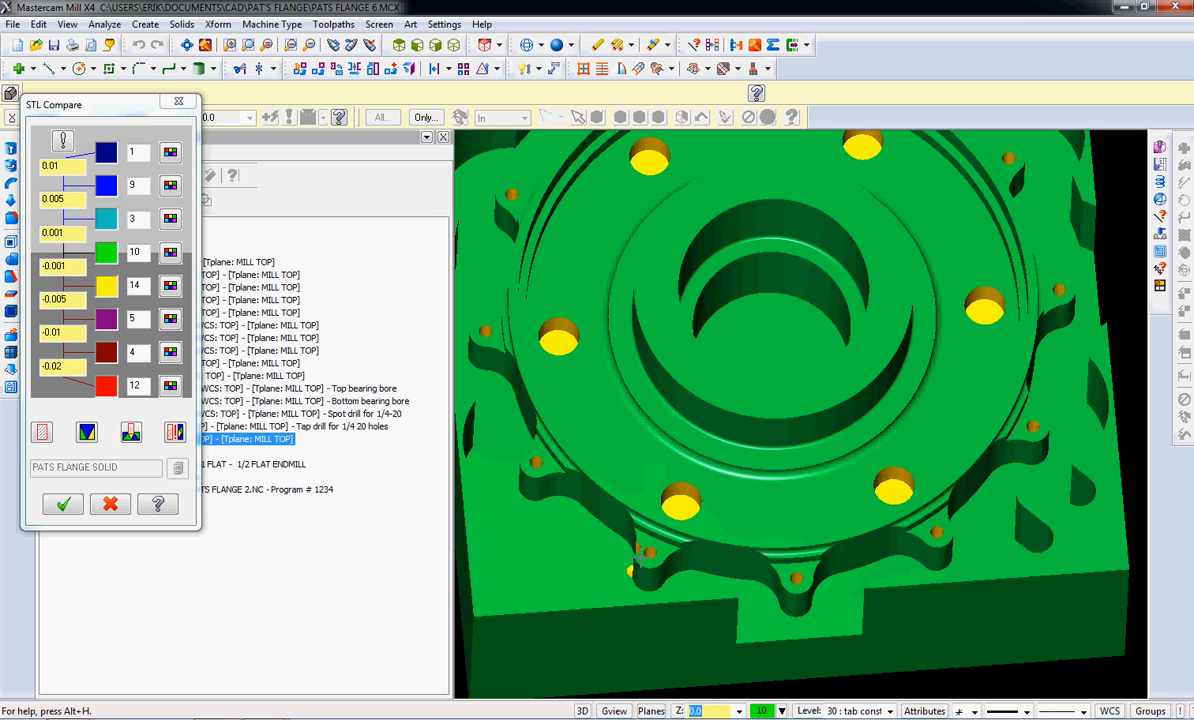
pyautogui.moveTo(611, 553); pyautogui.dragTo(610, 553, button='middle')
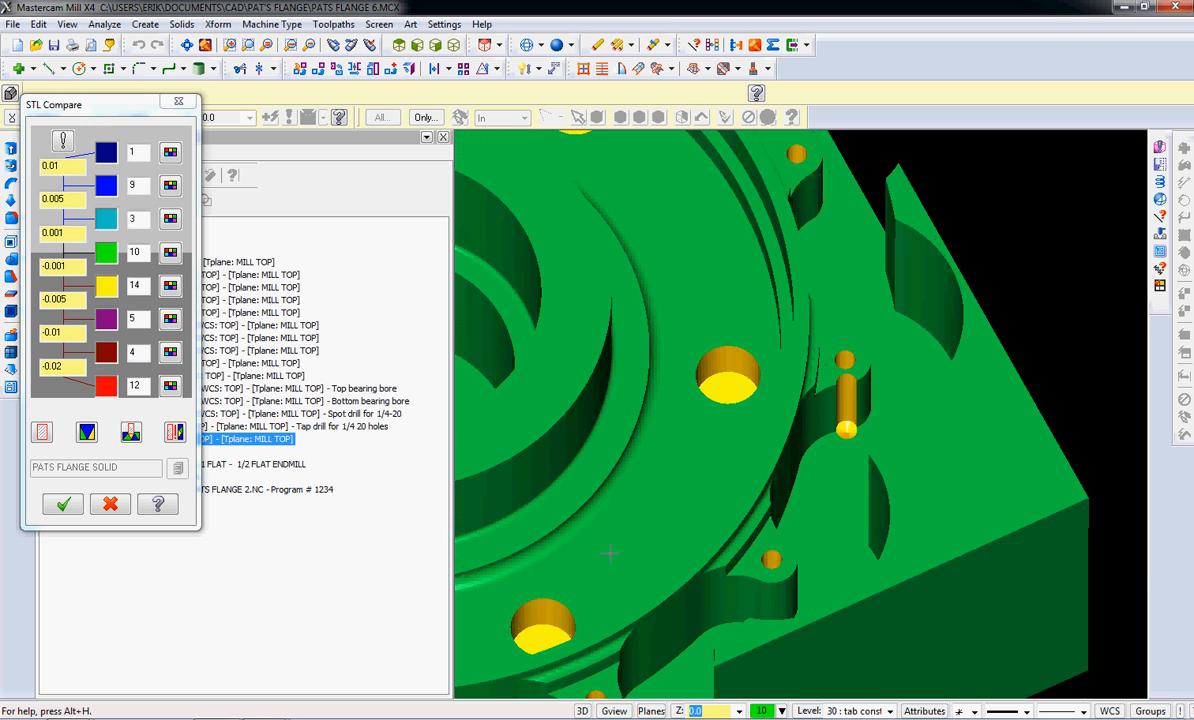
pyautogui.click(175, 433)
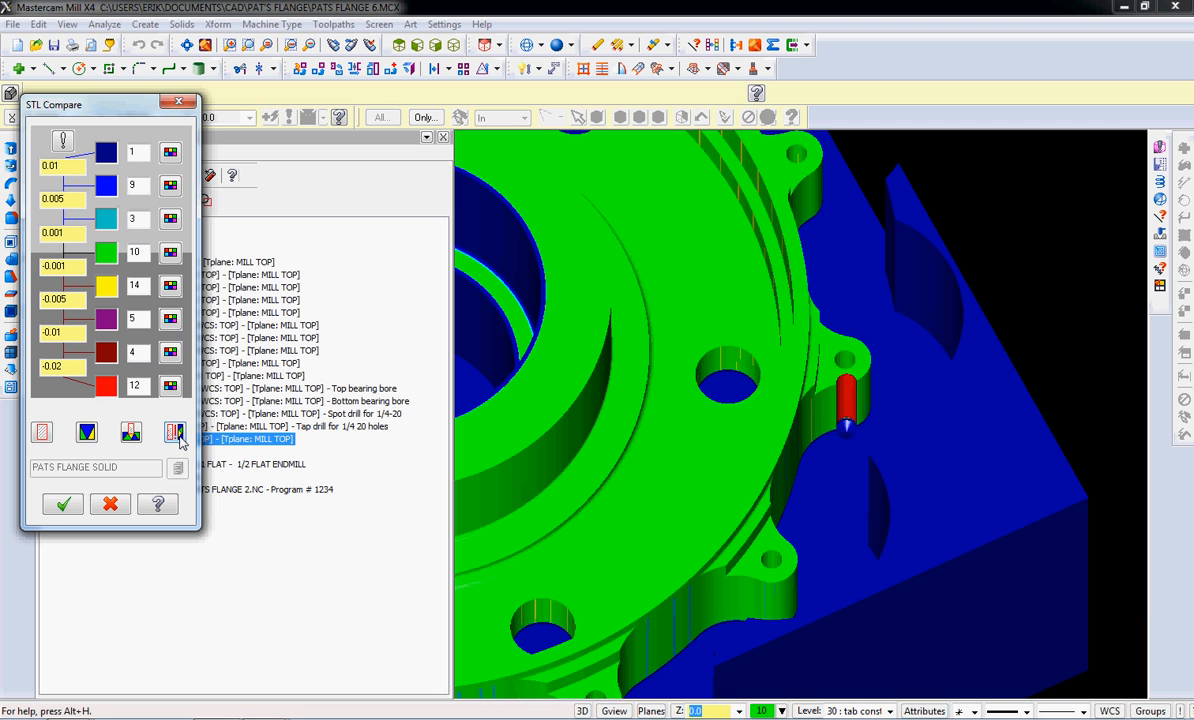
pyautogui.click(112, 502)
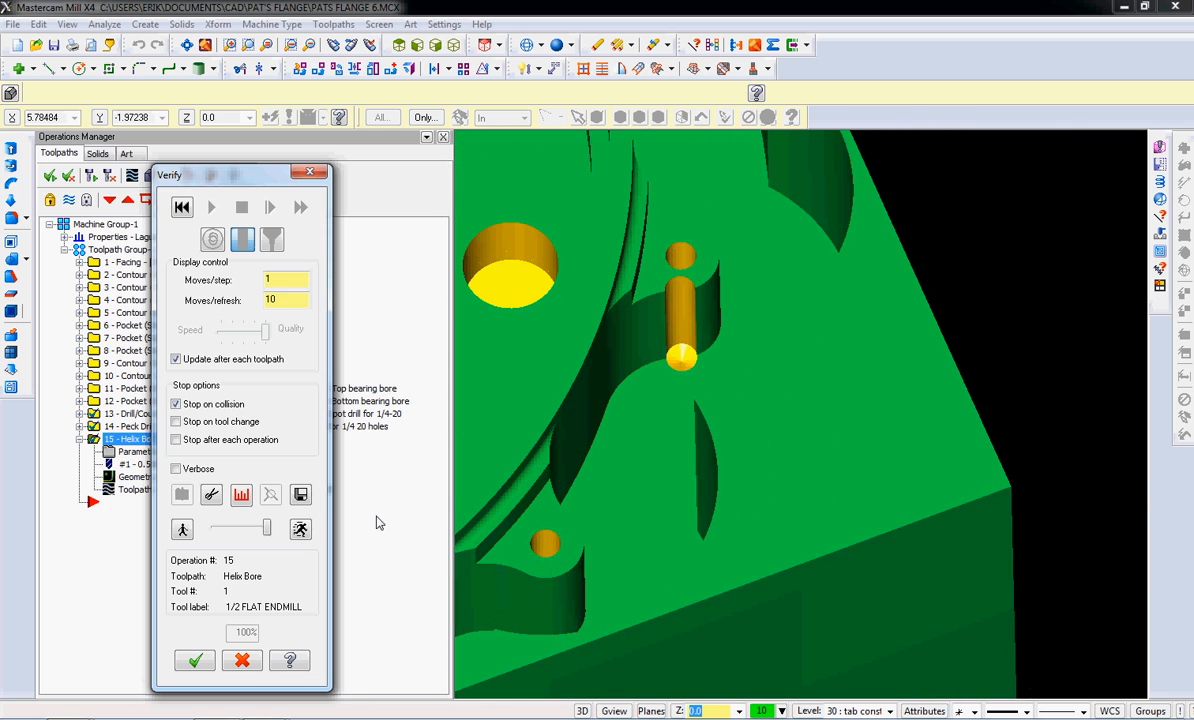
pyautogui.click(250, 664)
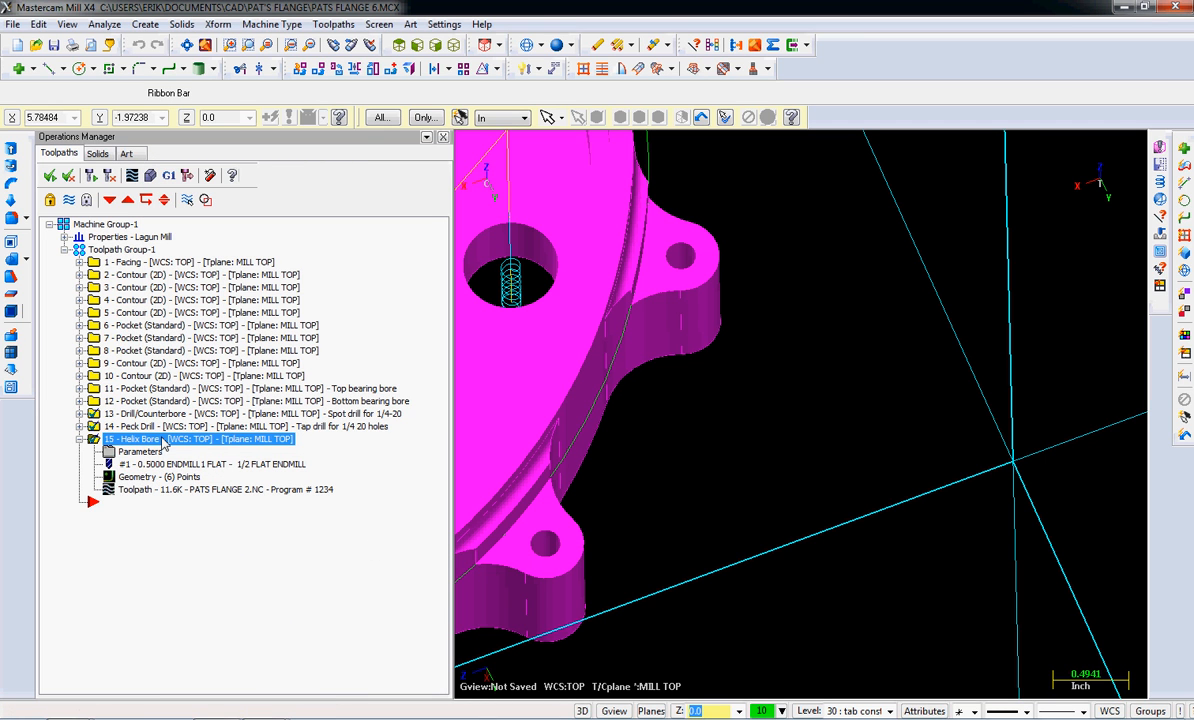
# Check Points 1 to 4 in the Peck Drill operation's geometry to identify the stray drill point beside the lug.
pyautogui.click(115, 429)
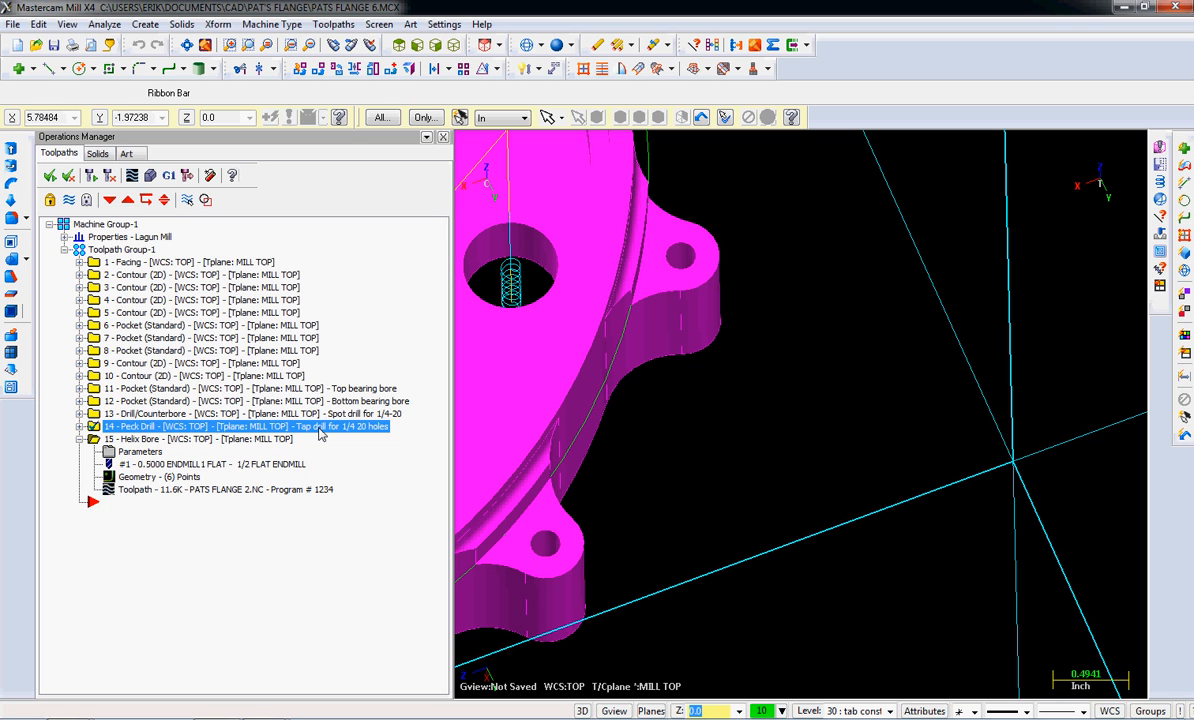
pyautogui.click(81, 427)
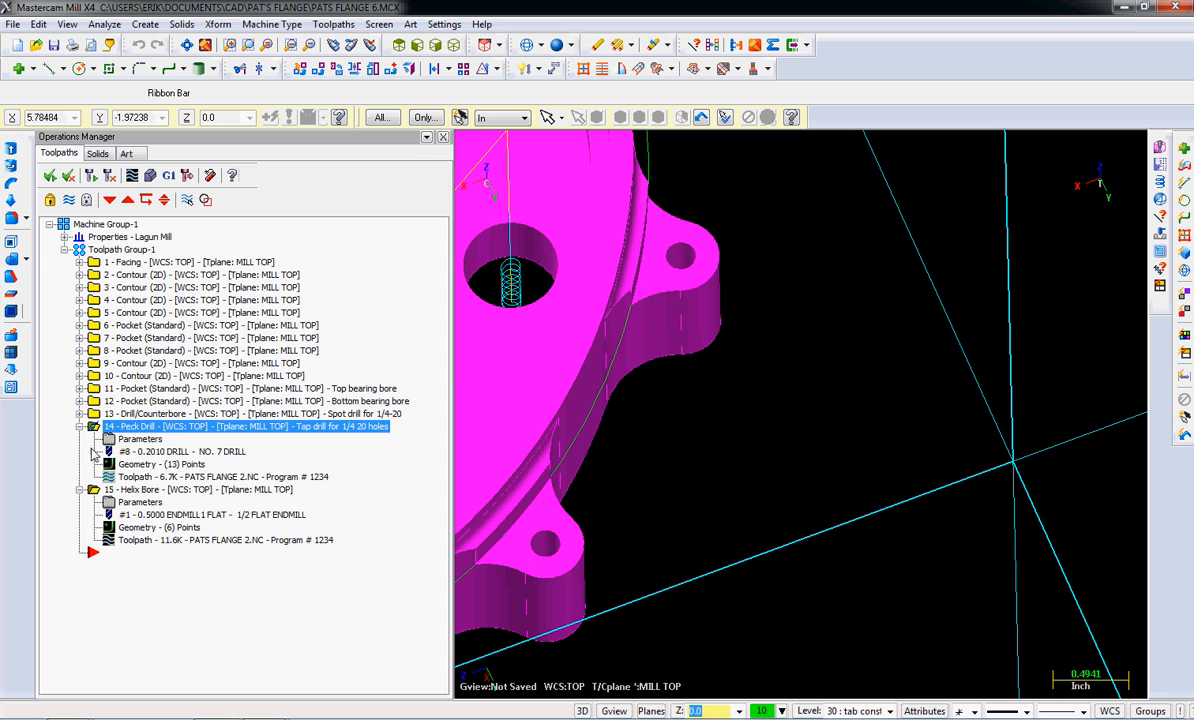
pyautogui.click(152, 466)
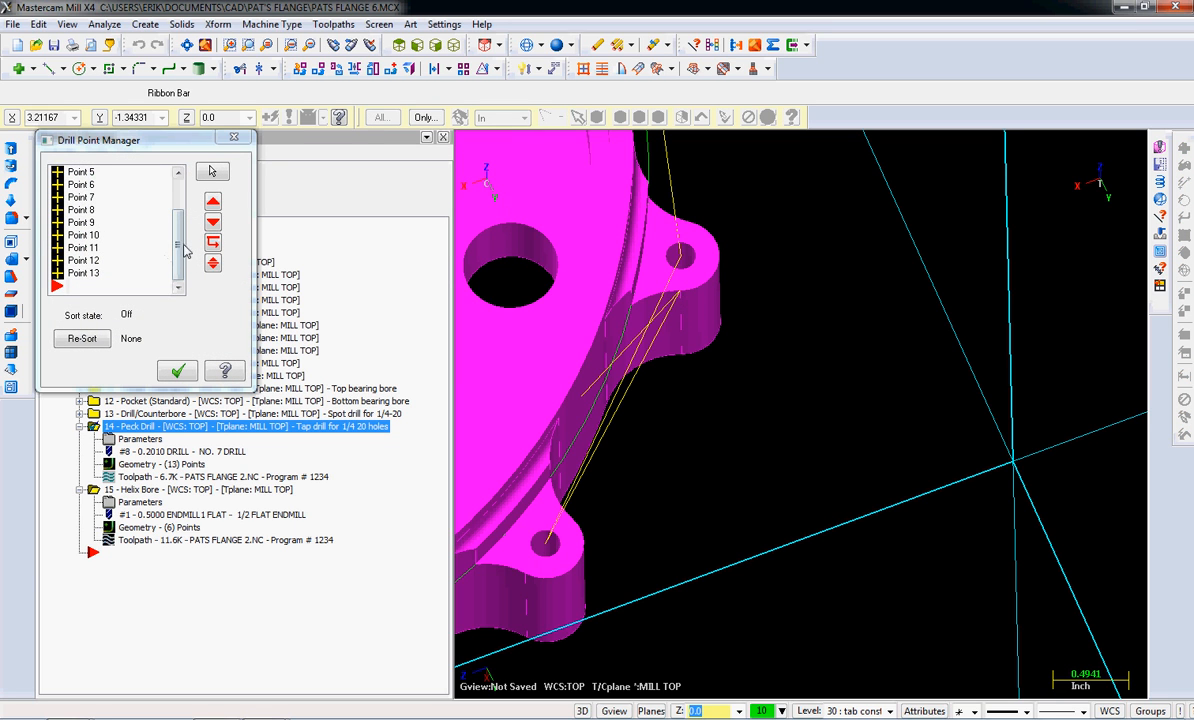
pyautogui.moveTo(182, 246); pyautogui.dragTo(180, 186)
pyautogui.click(80, 173)
pyautogui.click(77, 198)
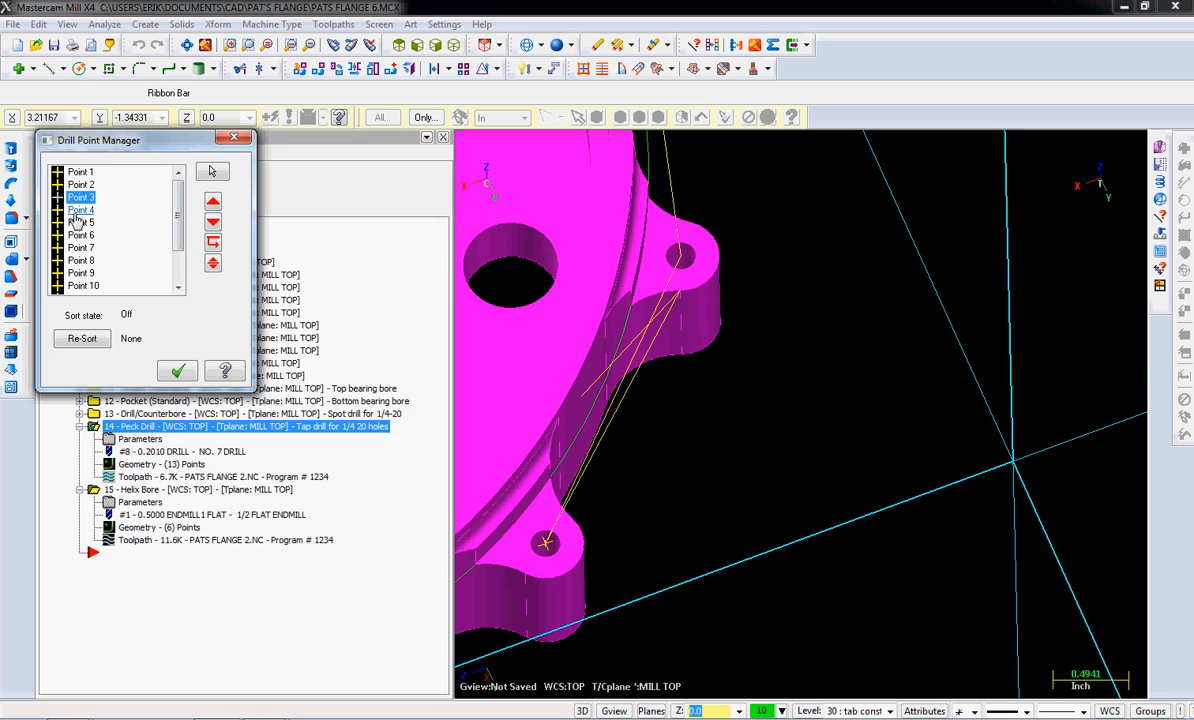
pyautogui.click(76, 186)
pyautogui.click(82, 212)
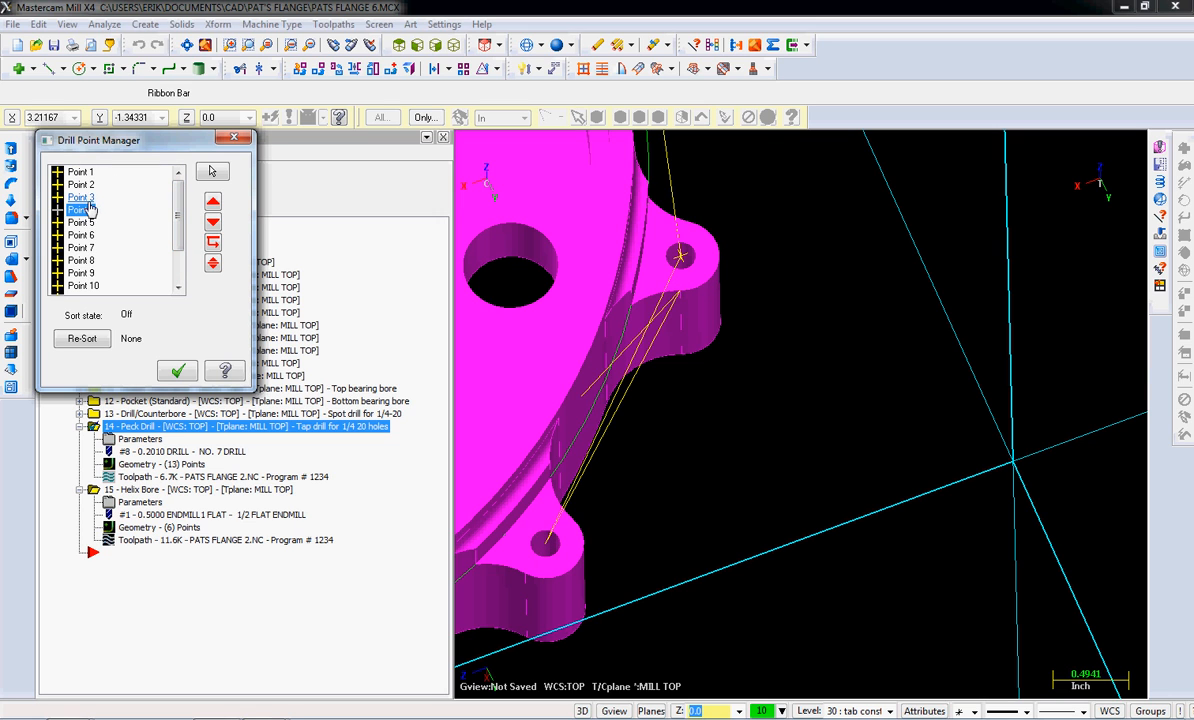
pyautogui.click(88, 198)
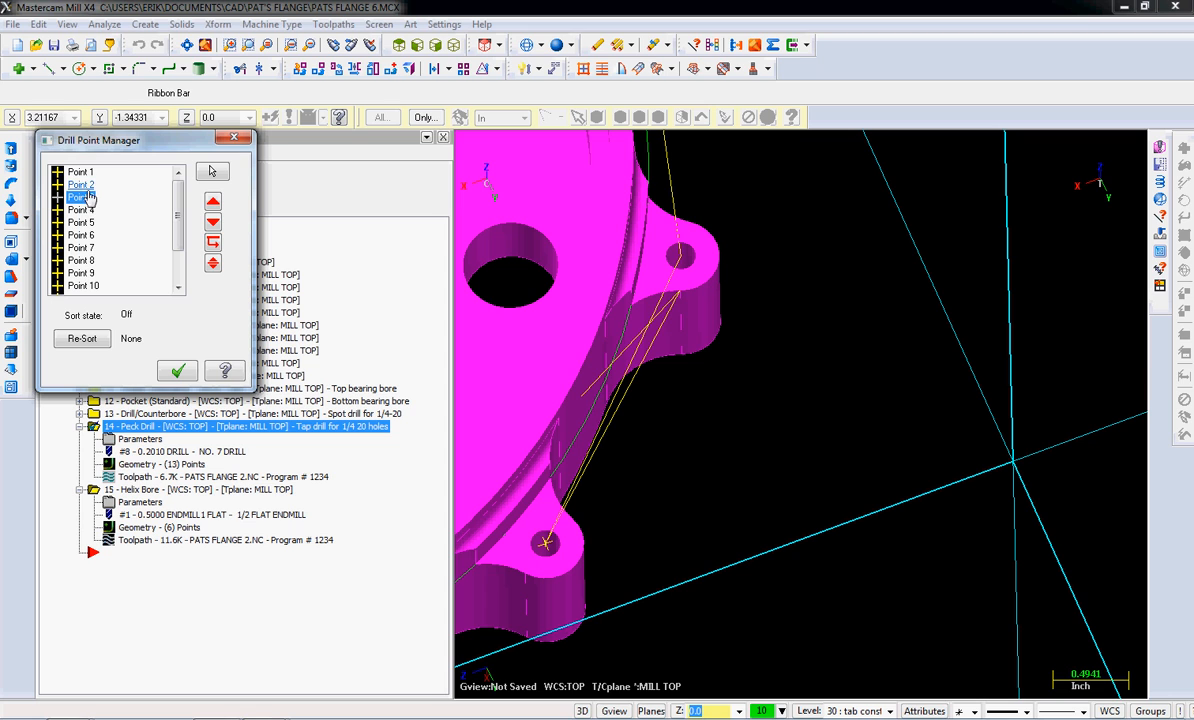
pyautogui.click(89, 185)
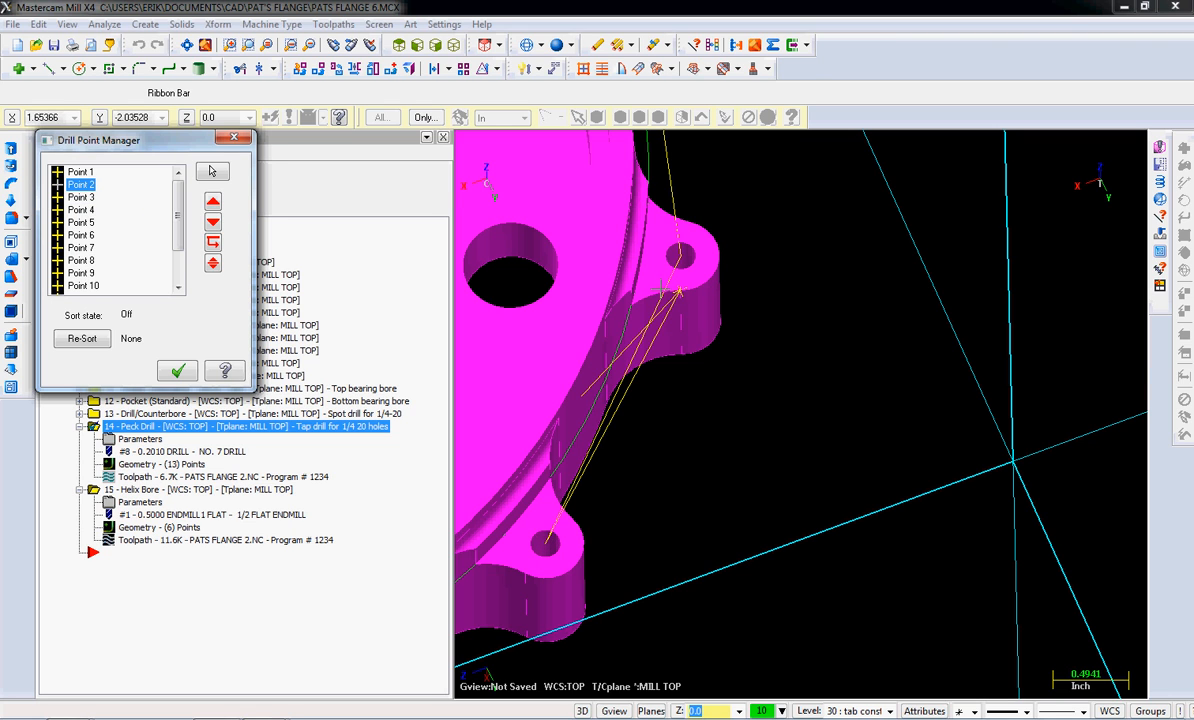
# Try to delete Point 2 from the Peck Drill operation by picking it in the point list.
pyautogui.rightClick(103, 188)
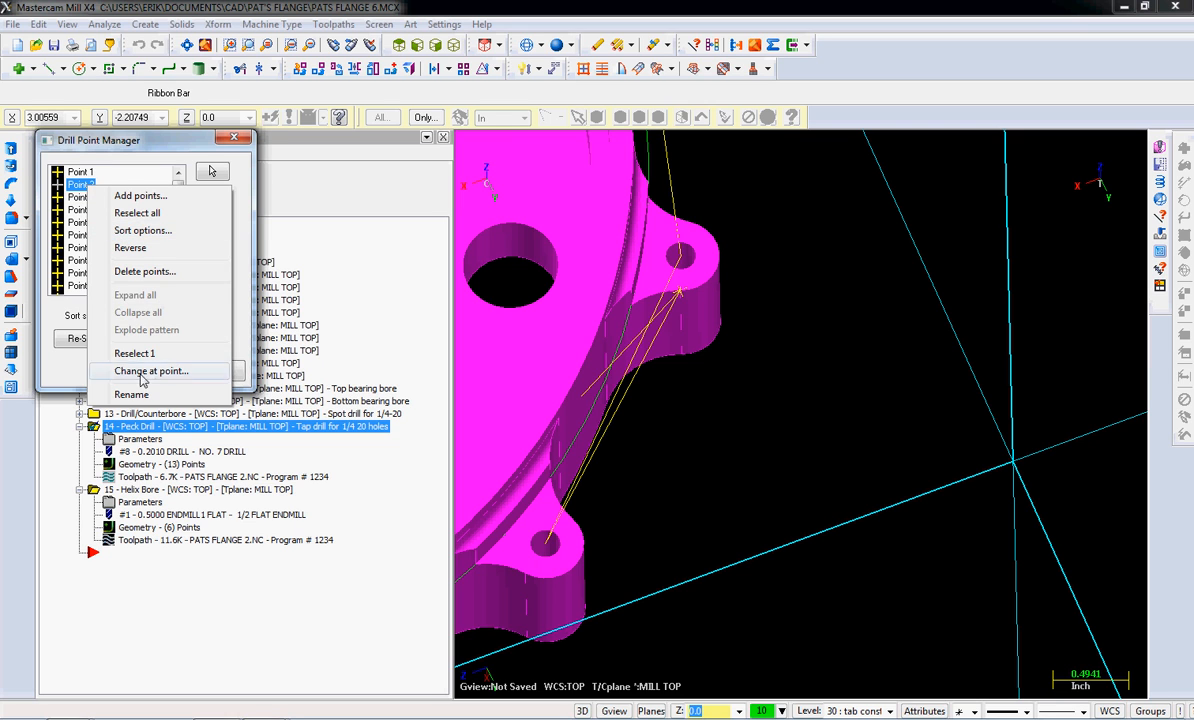
pyautogui.click(142, 271)
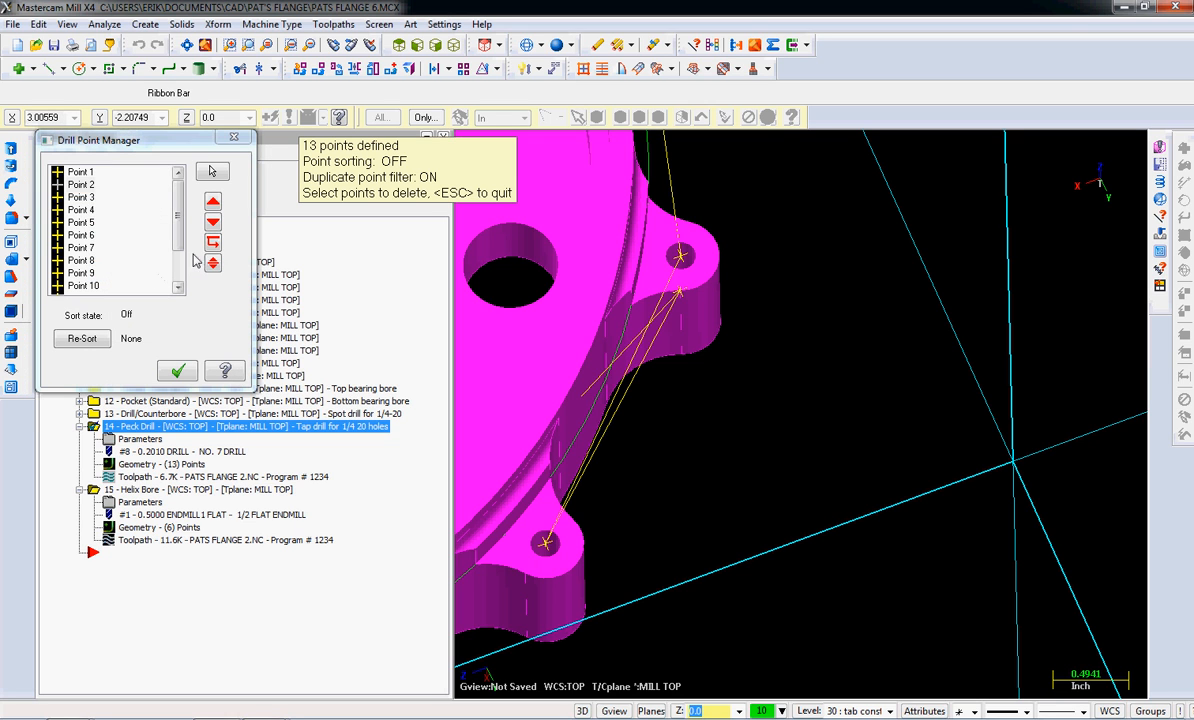
pyautogui.click(81, 187)
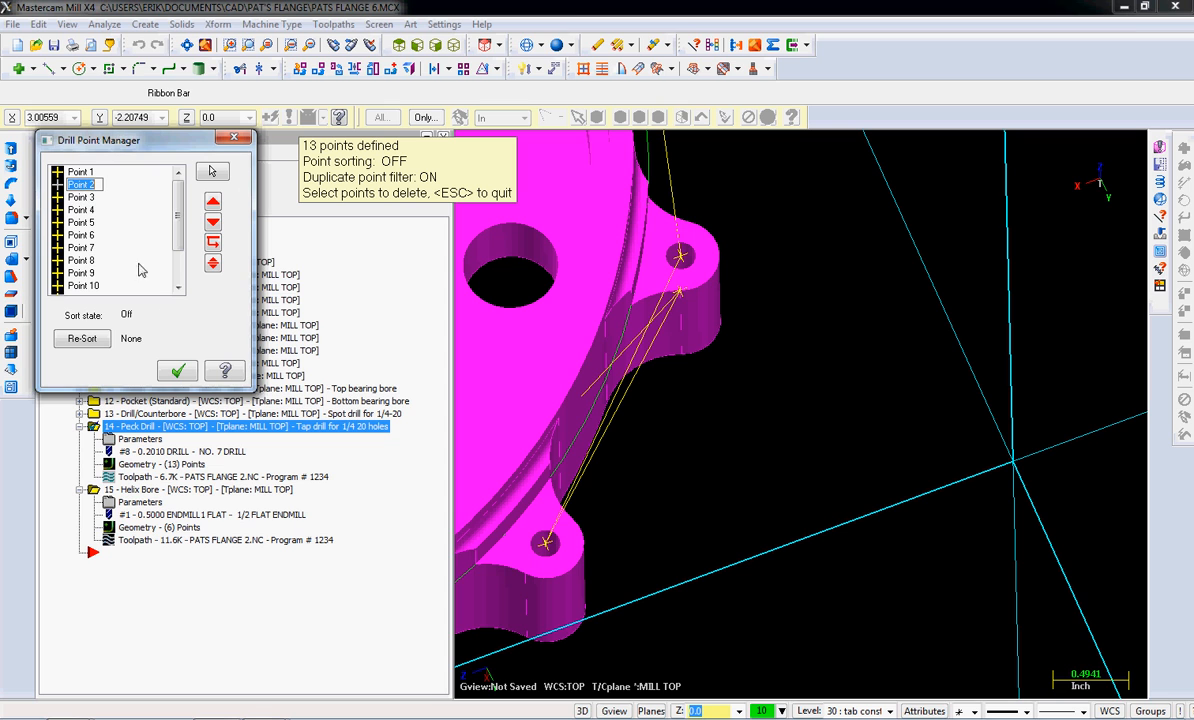
pyautogui.click(177, 370)
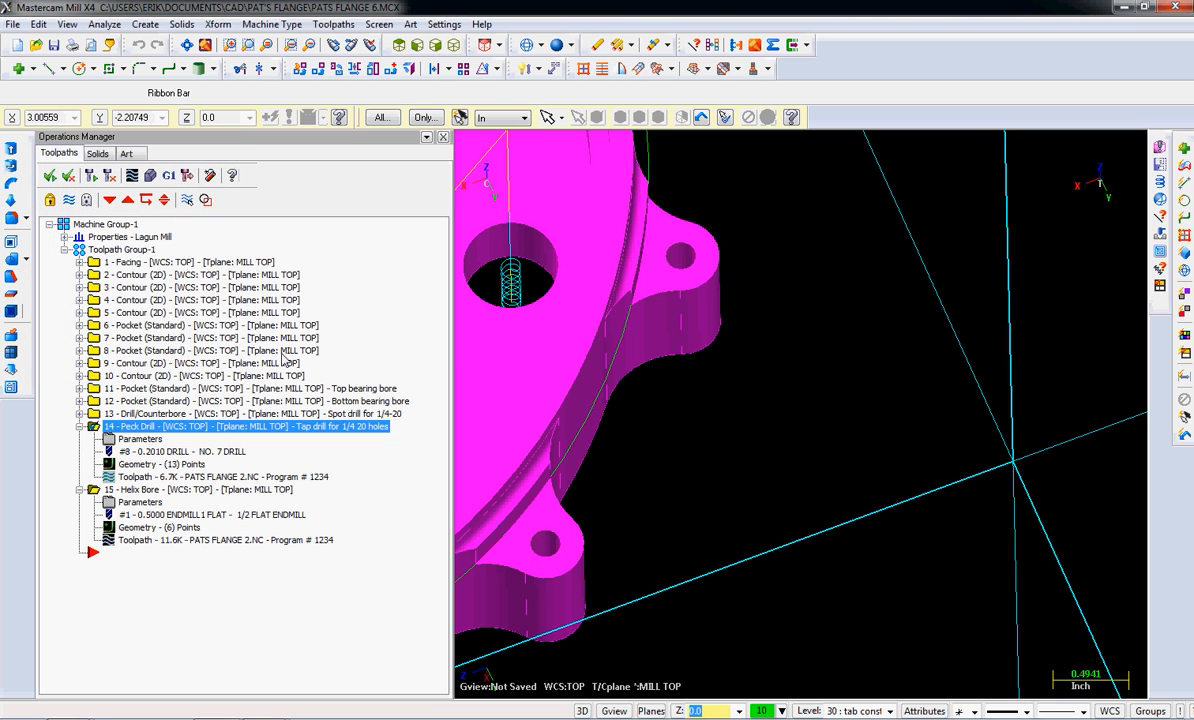
pyautogui.click(148, 464)
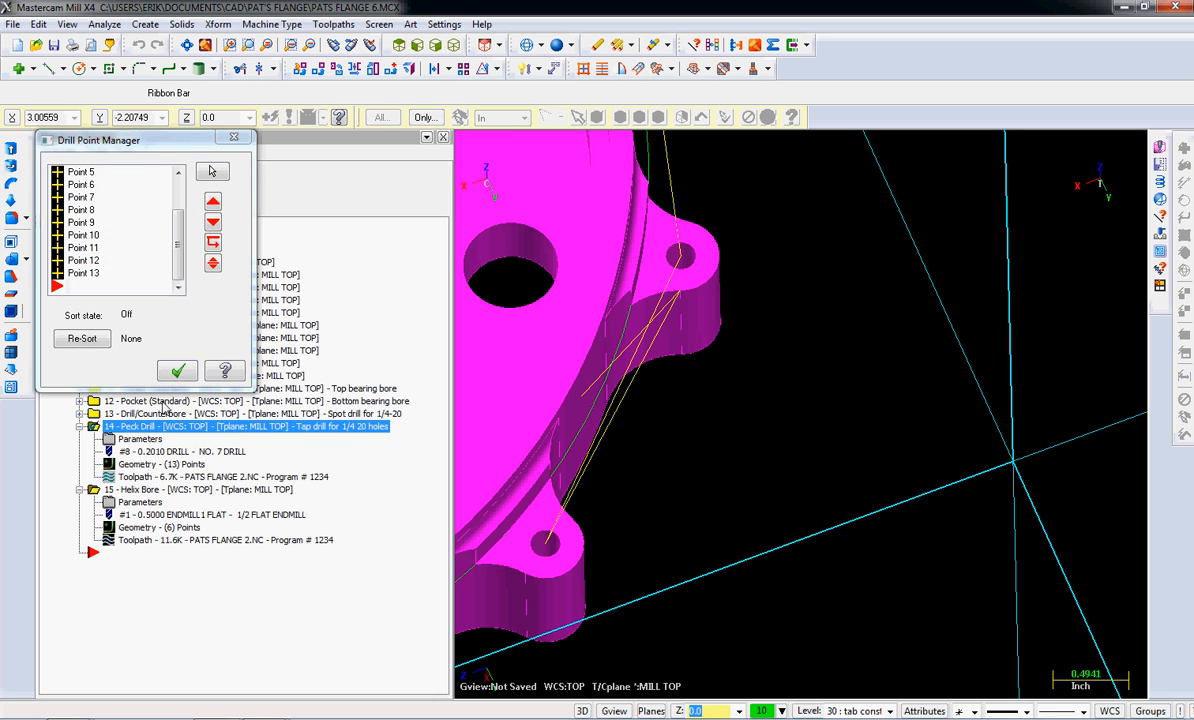
pyautogui.click(179, 197)
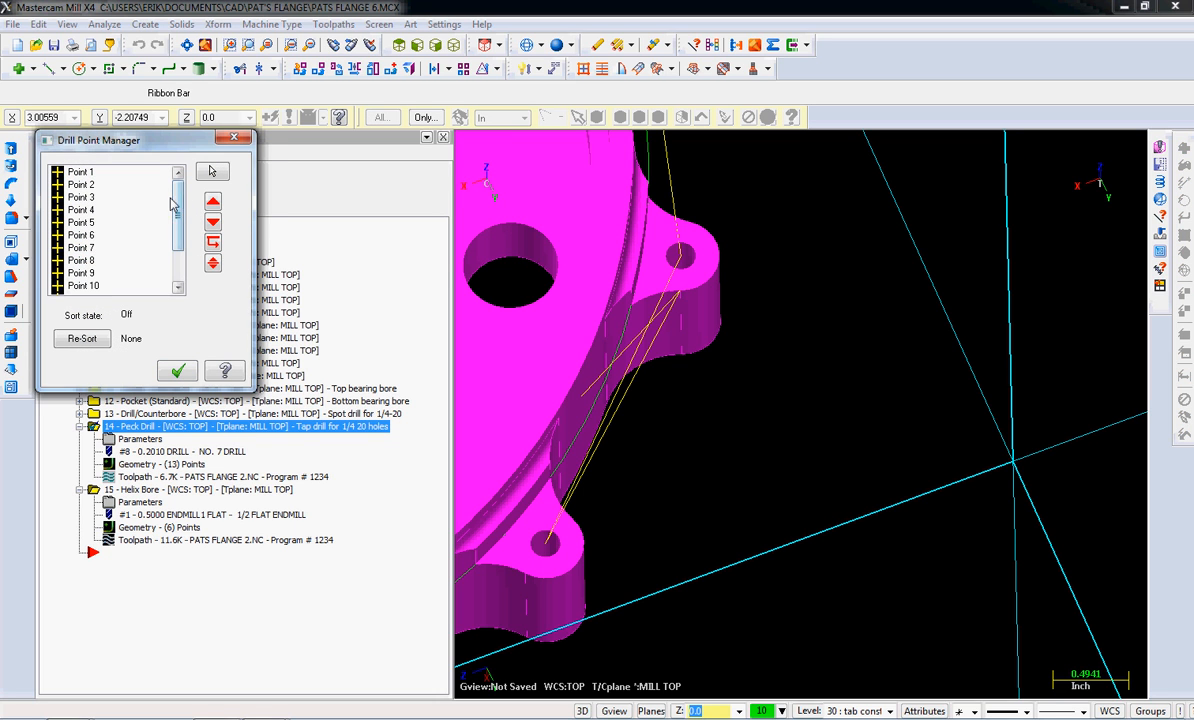
pyautogui.rightClick(98, 187)
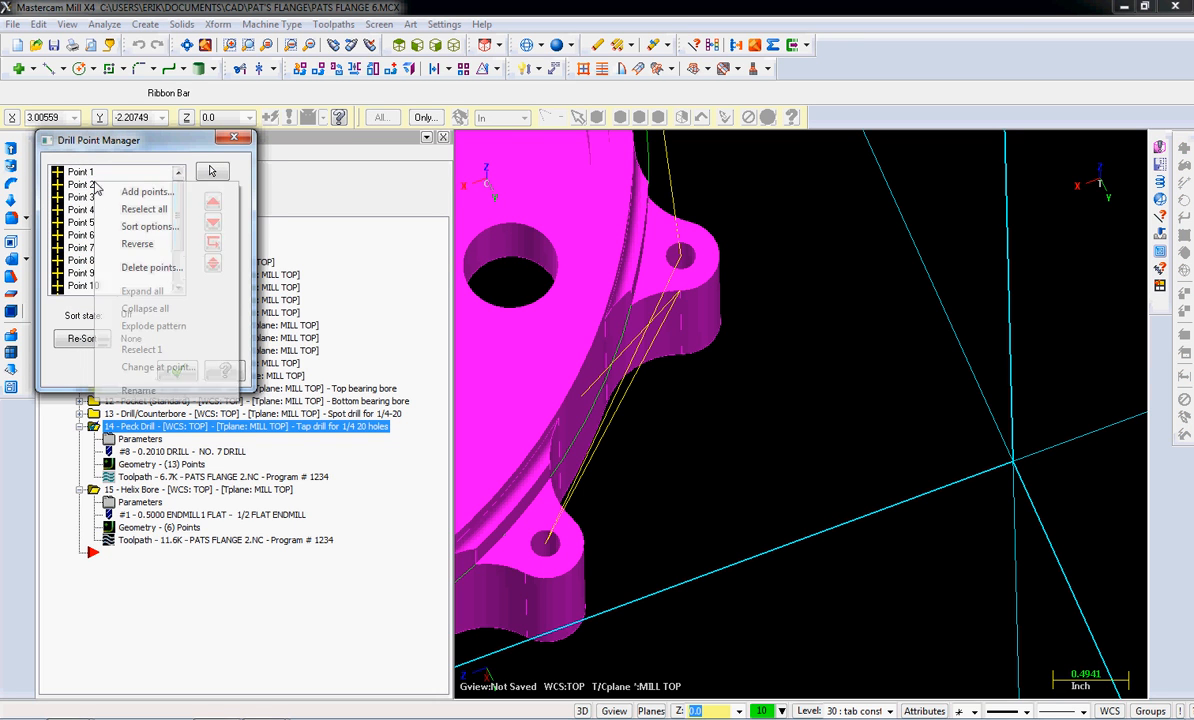
pyautogui.click(118, 247)
pyautogui.click(82, 185)
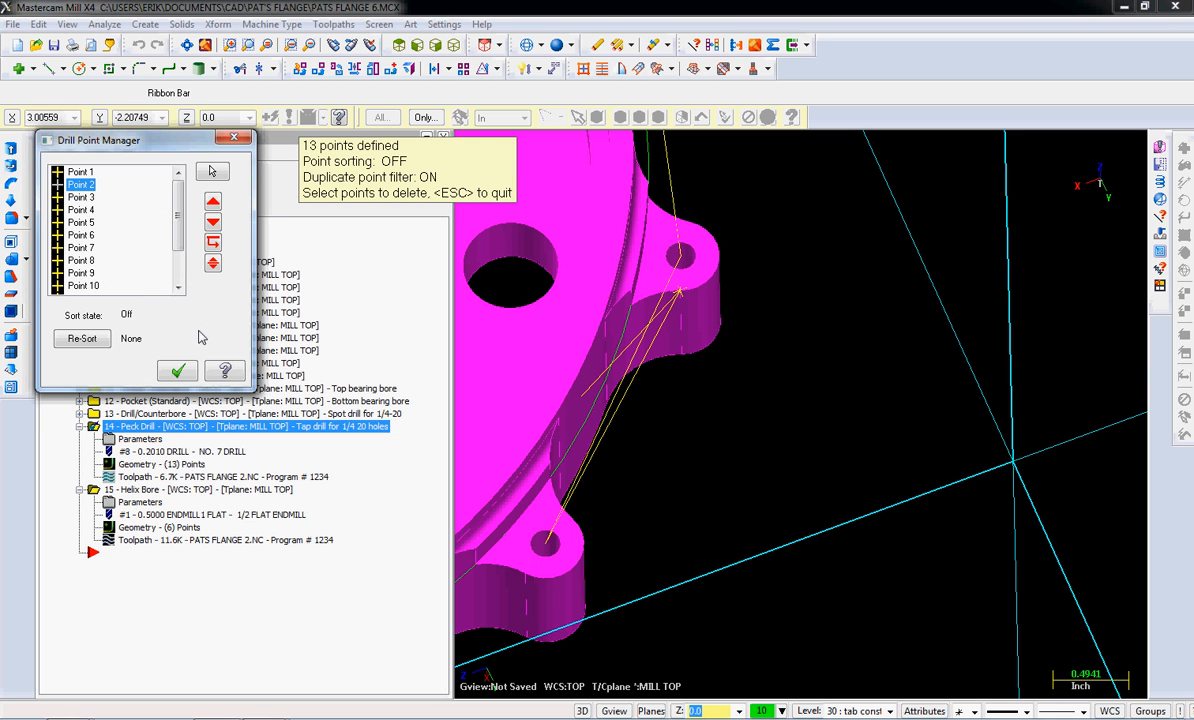
pyautogui.press('Escape')
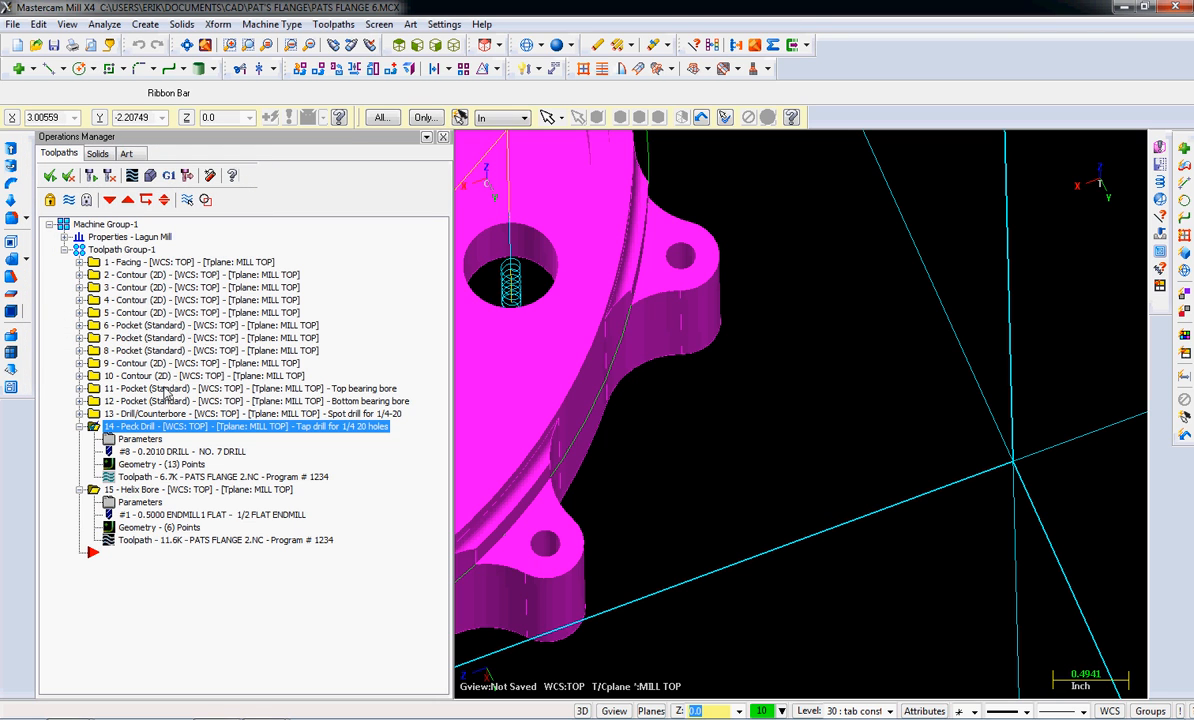
# Delete the stray drill point beside the lug from the Peck Drill operation by picking it on the model.
pyautogui.click(160, 466)
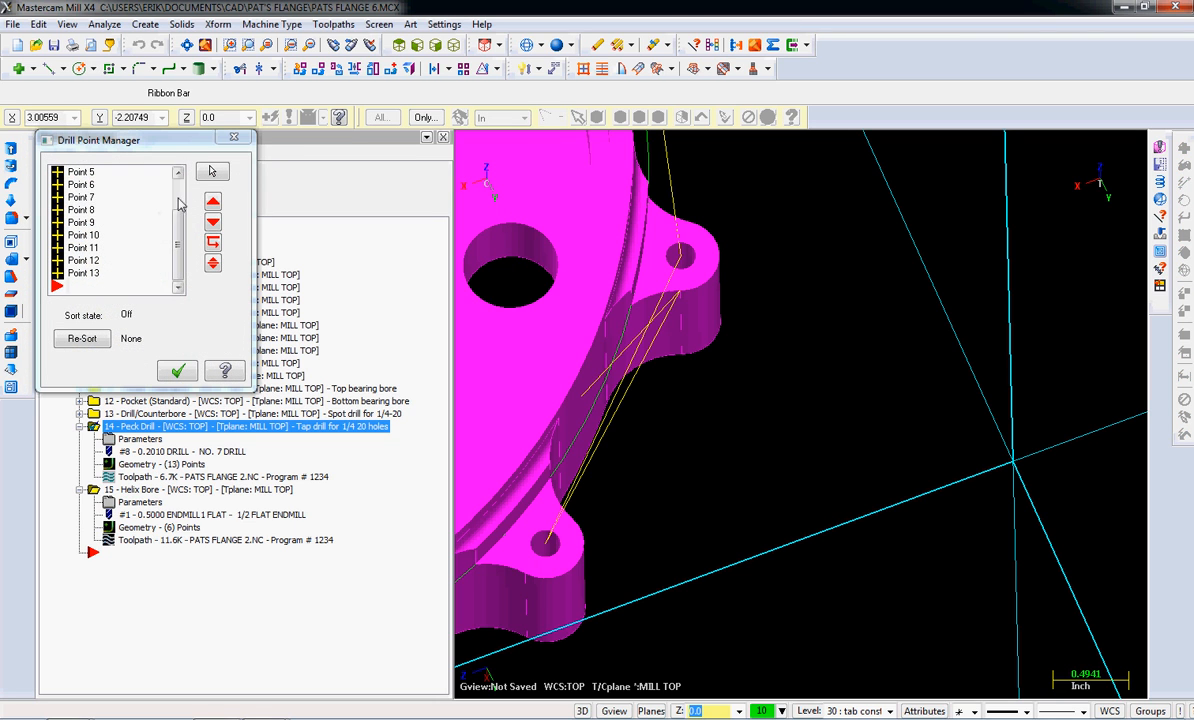
pyautogui.scroll(2, 170, 204)
pyautogui.rightClick(76, 178)
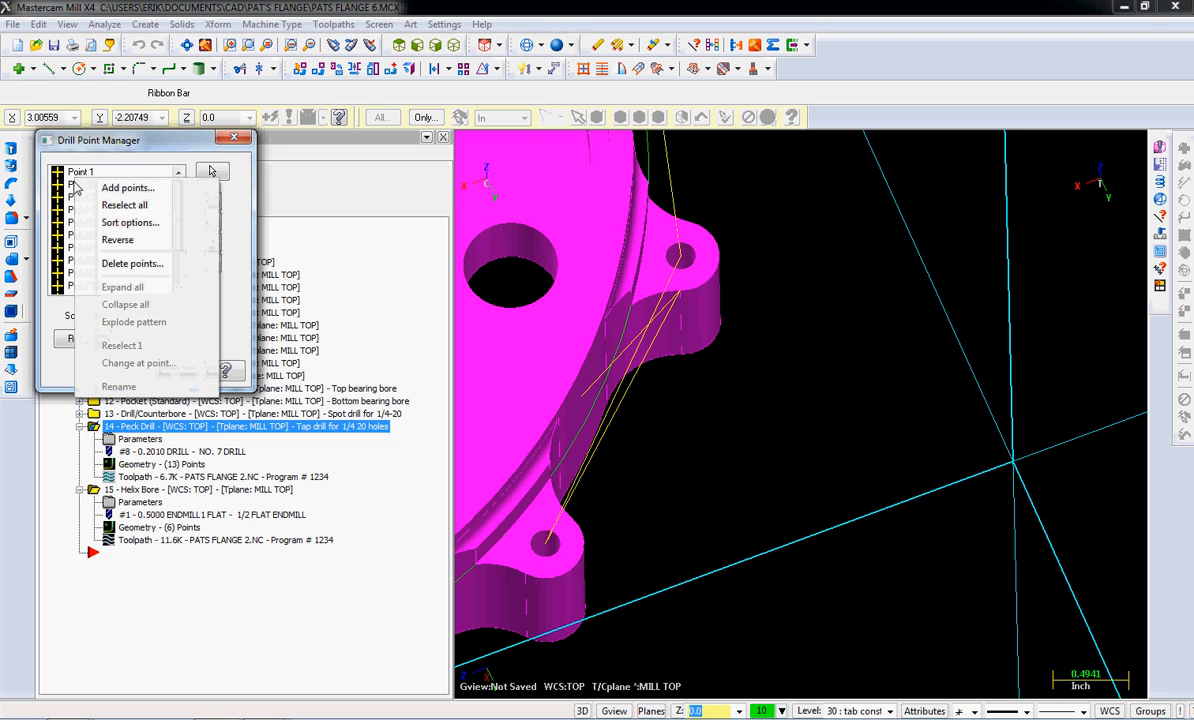
pyautogui.rightClick(65, 186)
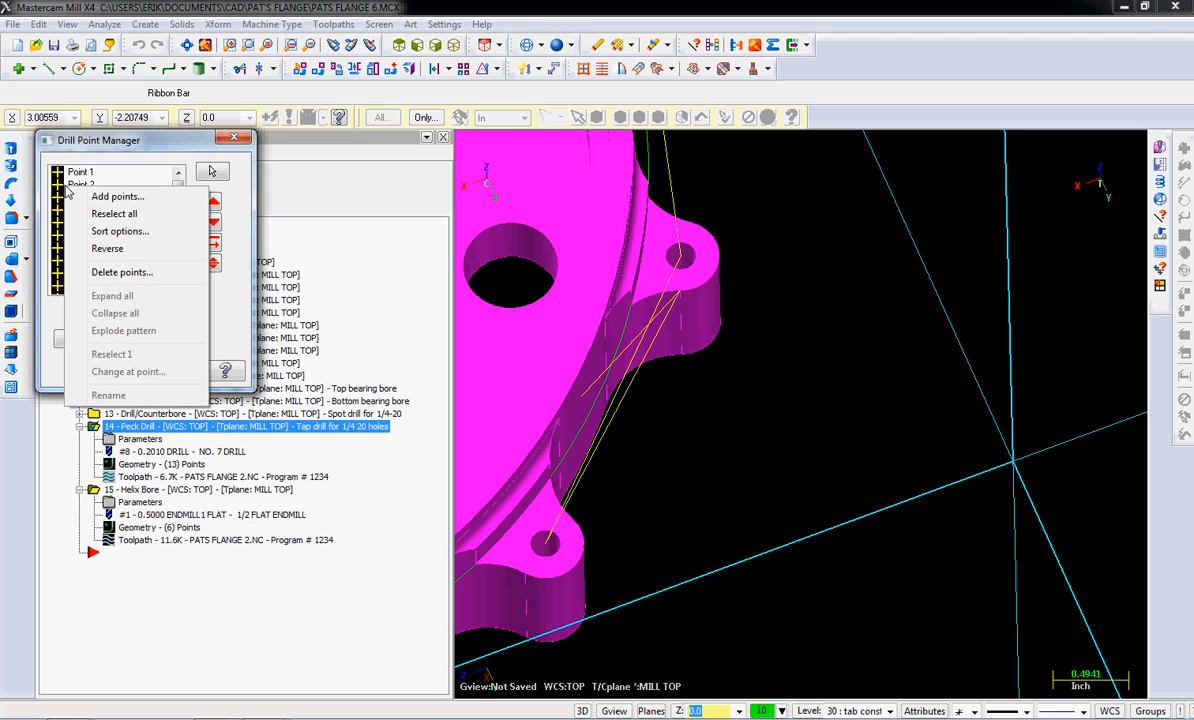
pyautogui.click(118, 272)
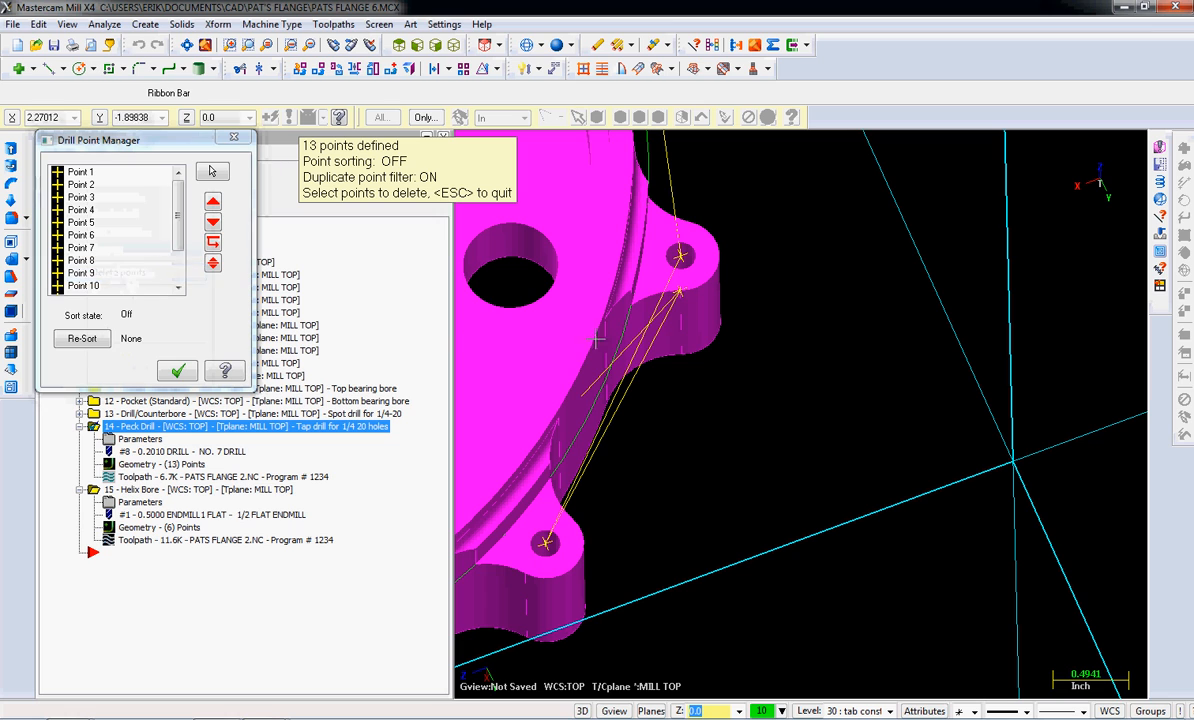
pyautogui.click(678, 292)
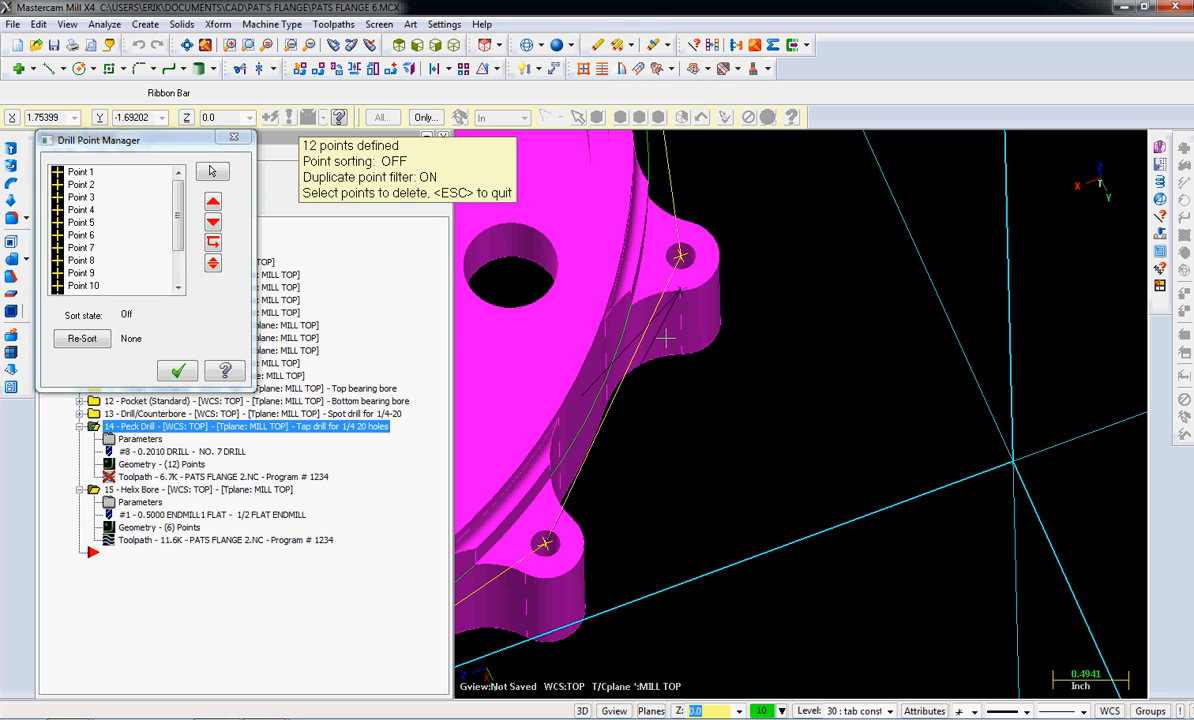
# Accept the Peck Drill point edit and delete the stray drill point beside the lug from the 1/4-20 spot drill operation.
pyautogui.click(179, 372)
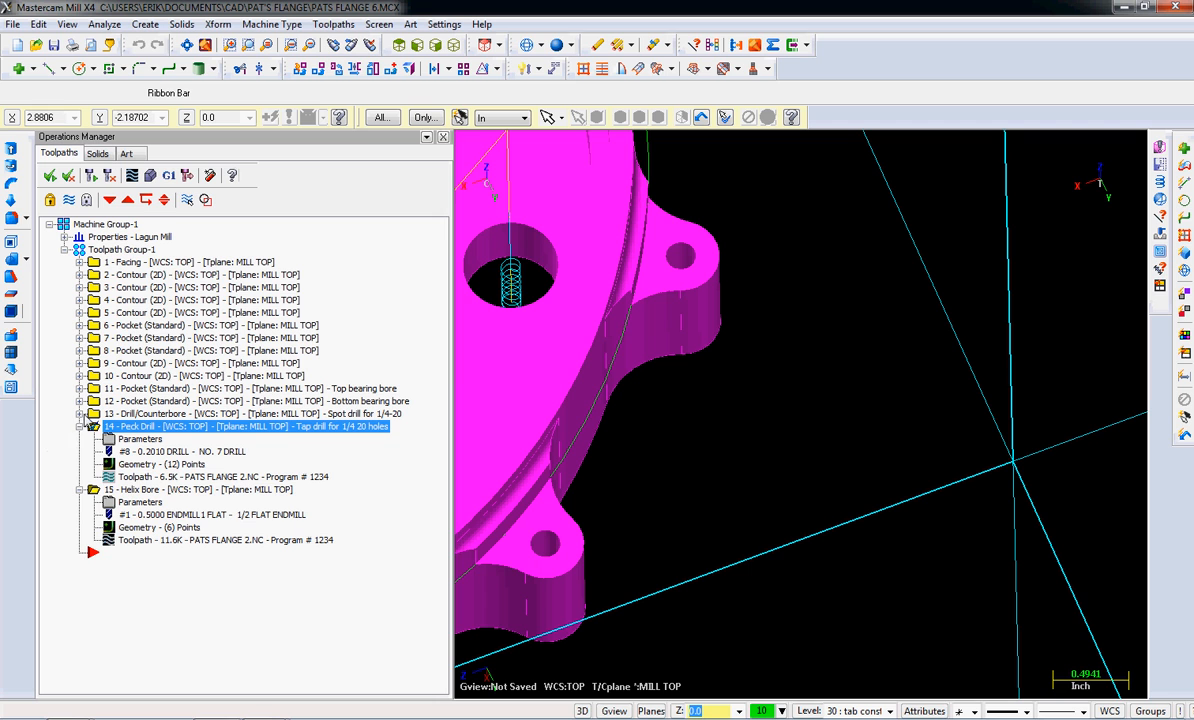
pyautogui.click(80, 413)
pyautogui.click(137, 452)
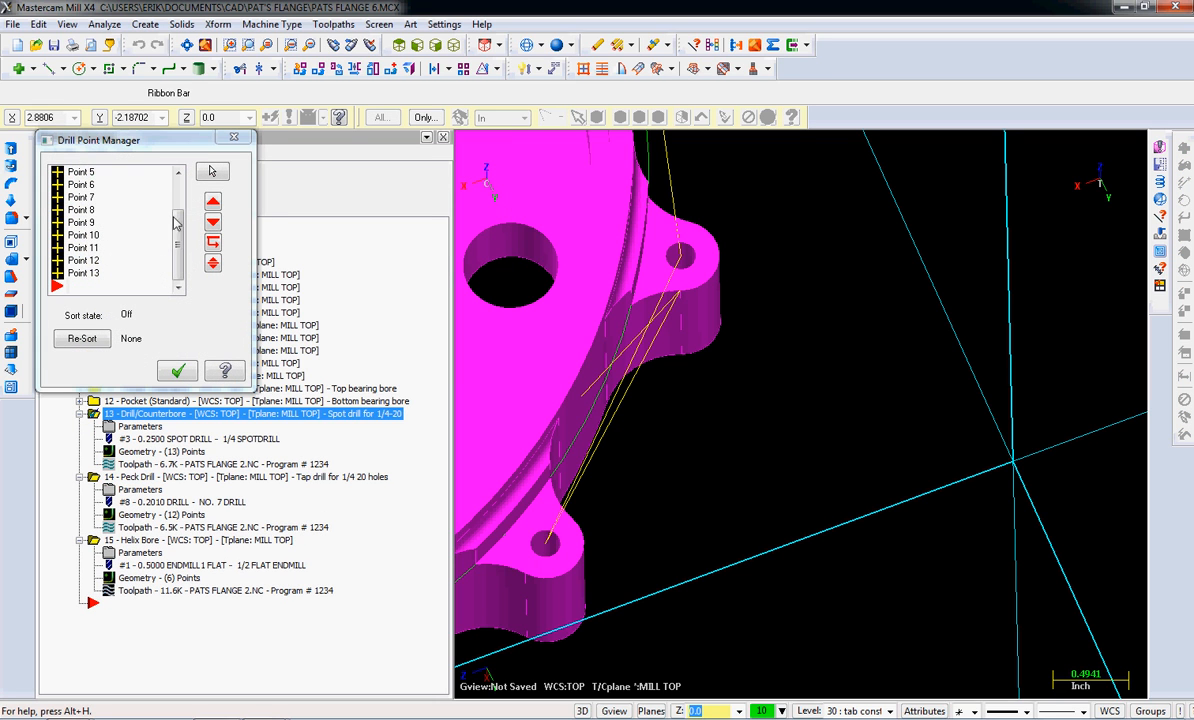
pyautogui.scroll(2, 175, 222)
pyautogui.click(85, 186)
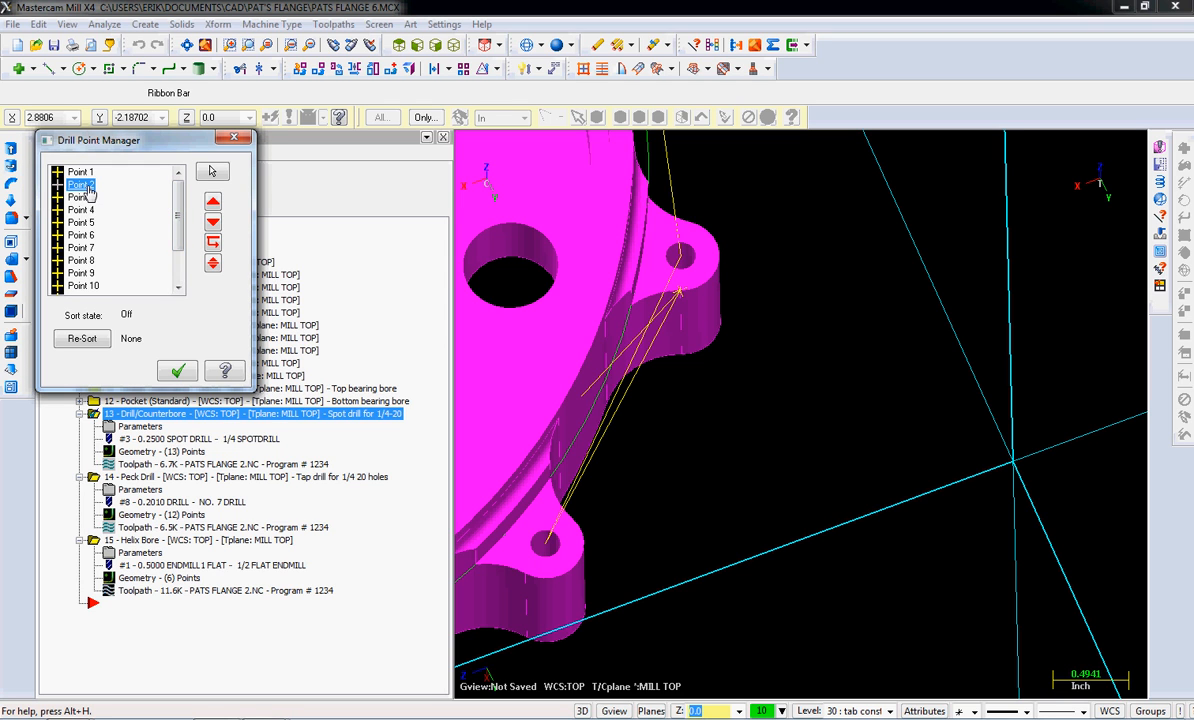
pyautogui.rightClick(120, 186)
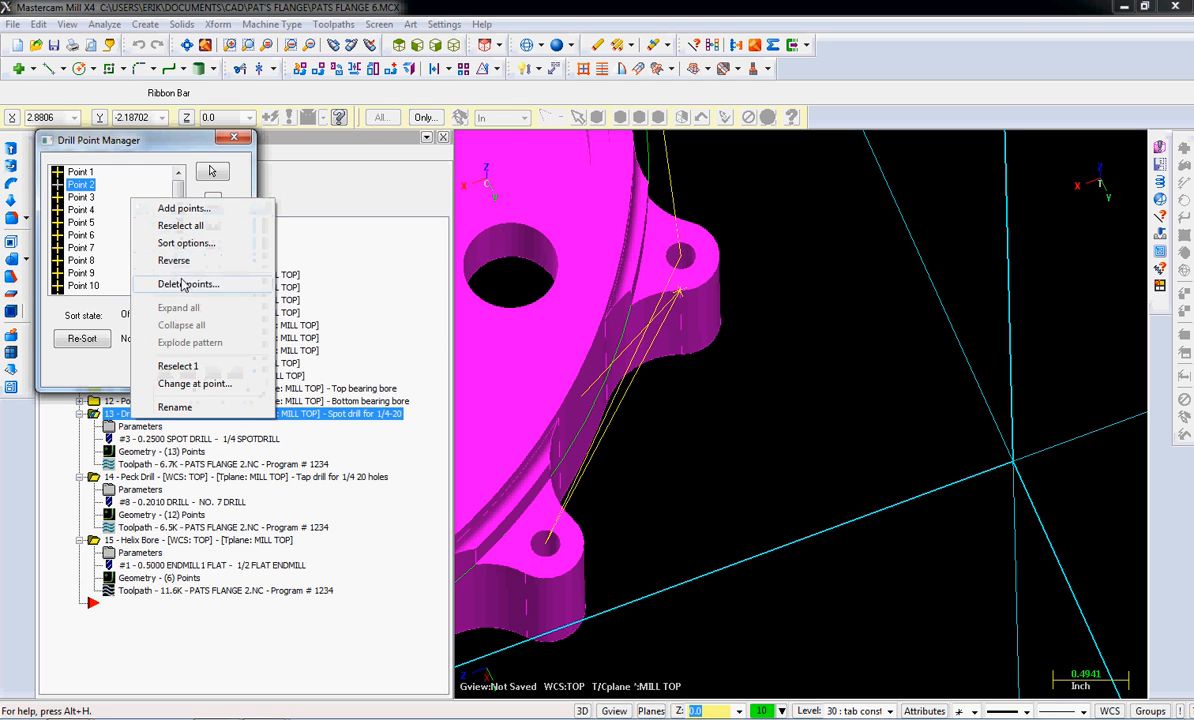
pyautogui.click(195, 282)
pyautogui.click(632, 277)
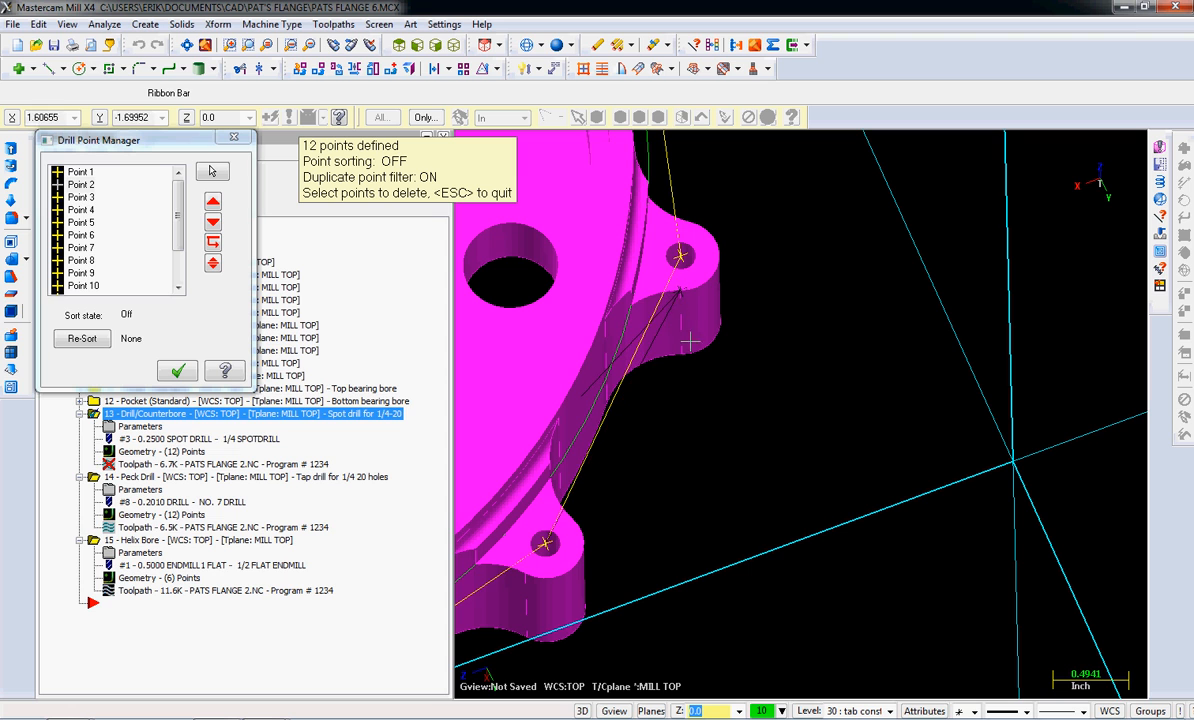
pyautogui.click(178, 371)
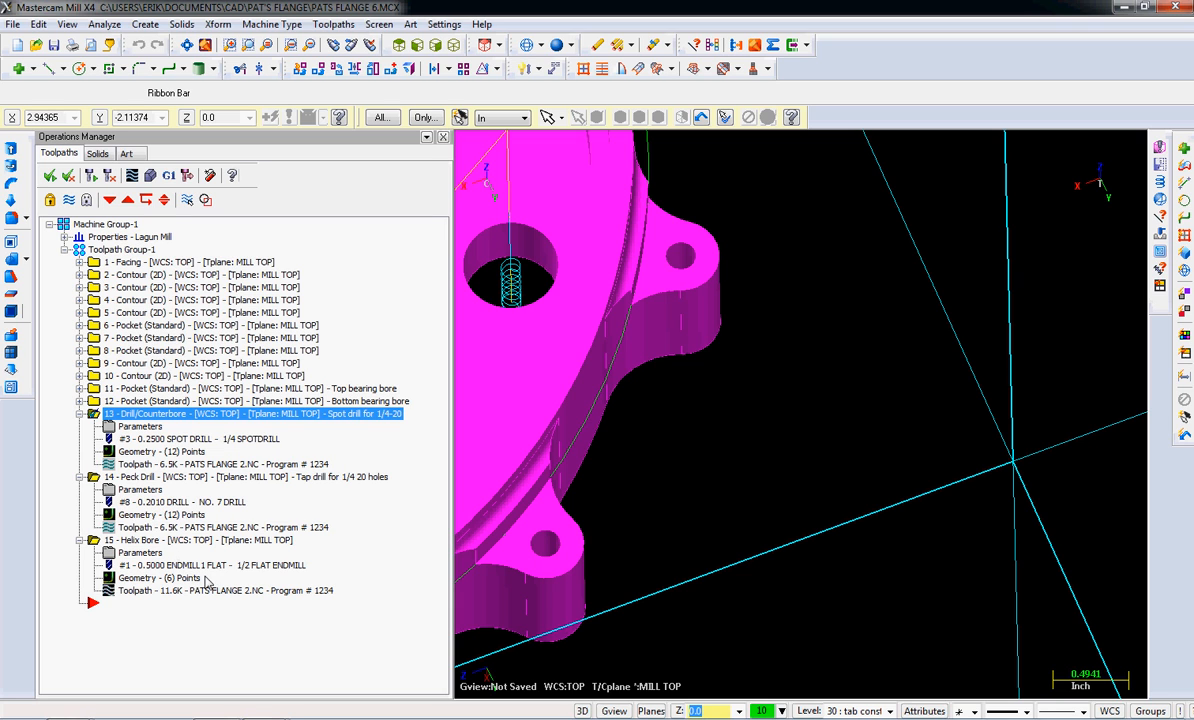
# Verify the corrected spot drill and tap drill operations by simulating them on the whole flange.
pyautogui.click(154, 479)
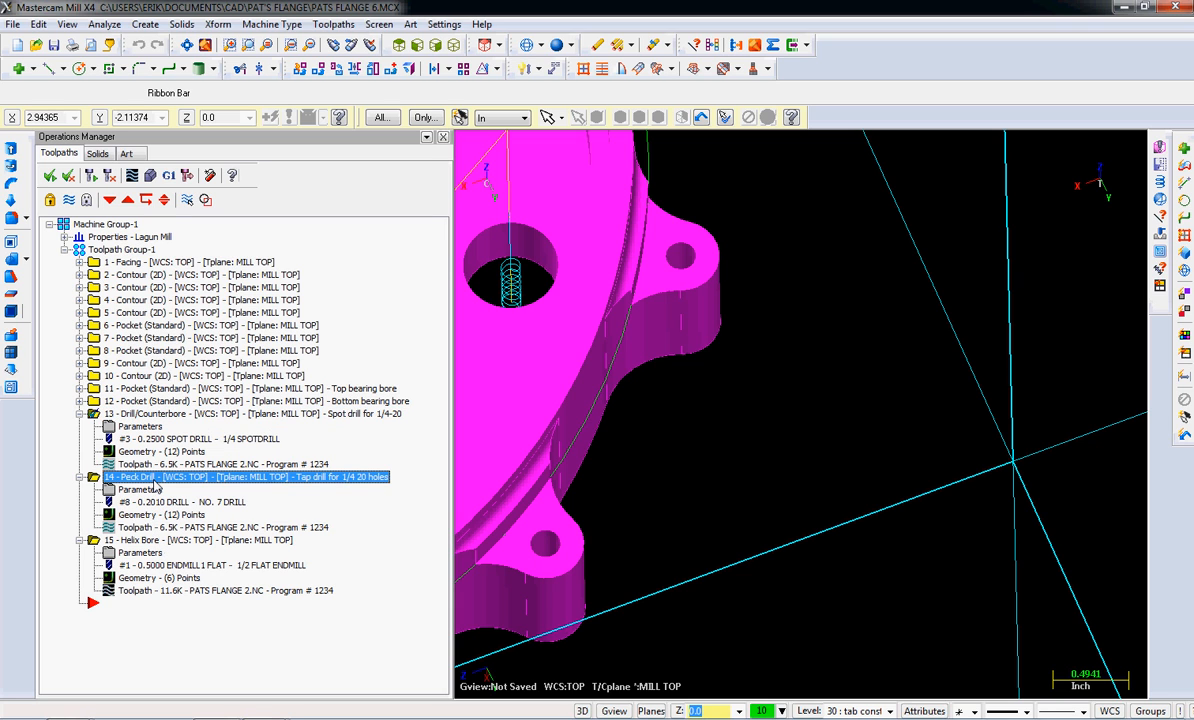
pyautogui.hotkey('alt', 'F1')
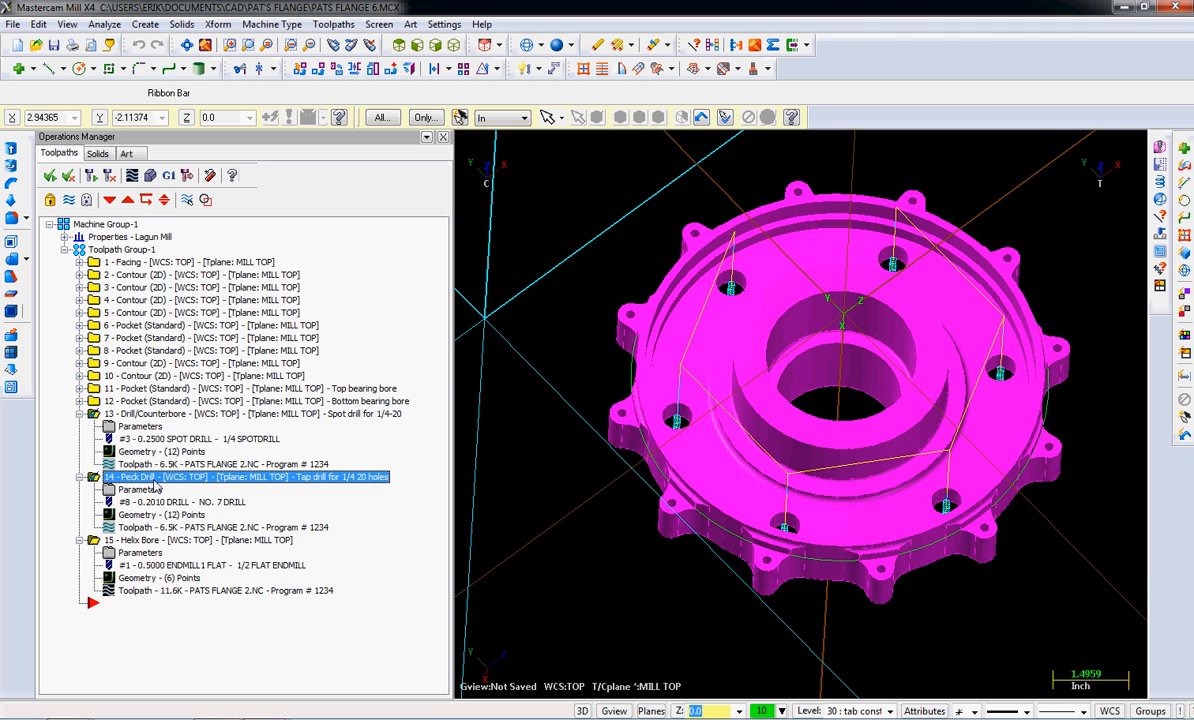
pyautogui.click(150, 176)
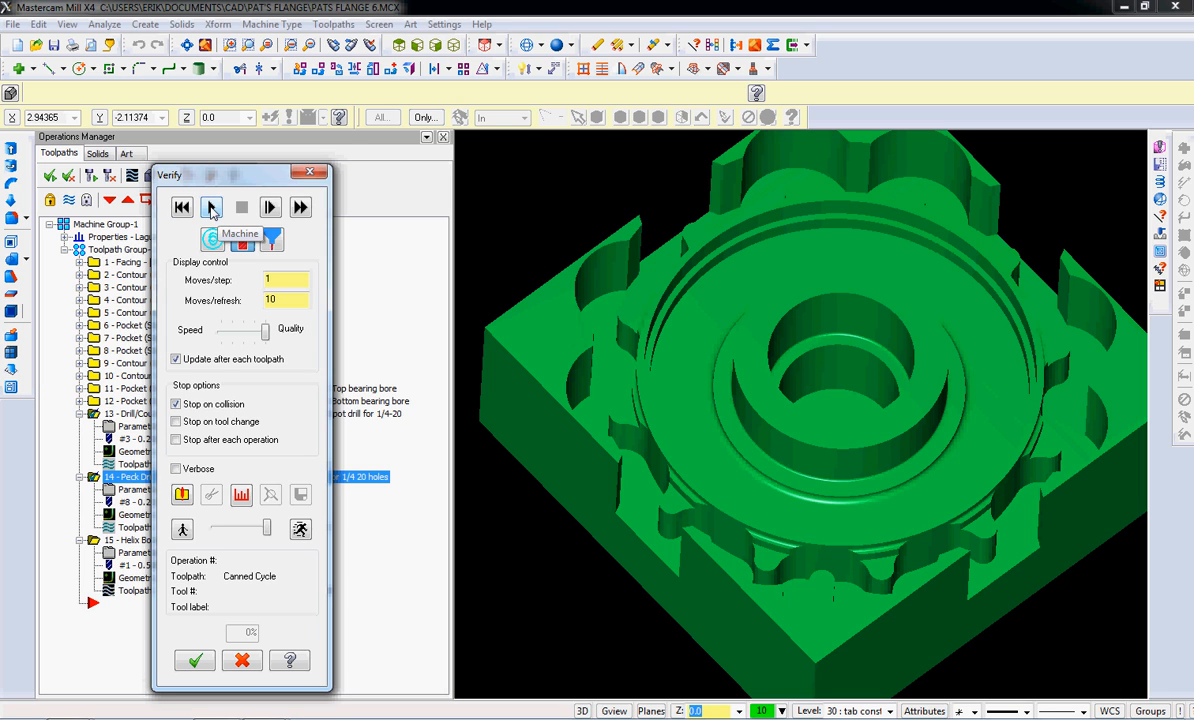
pyautogui.click(210, 207)
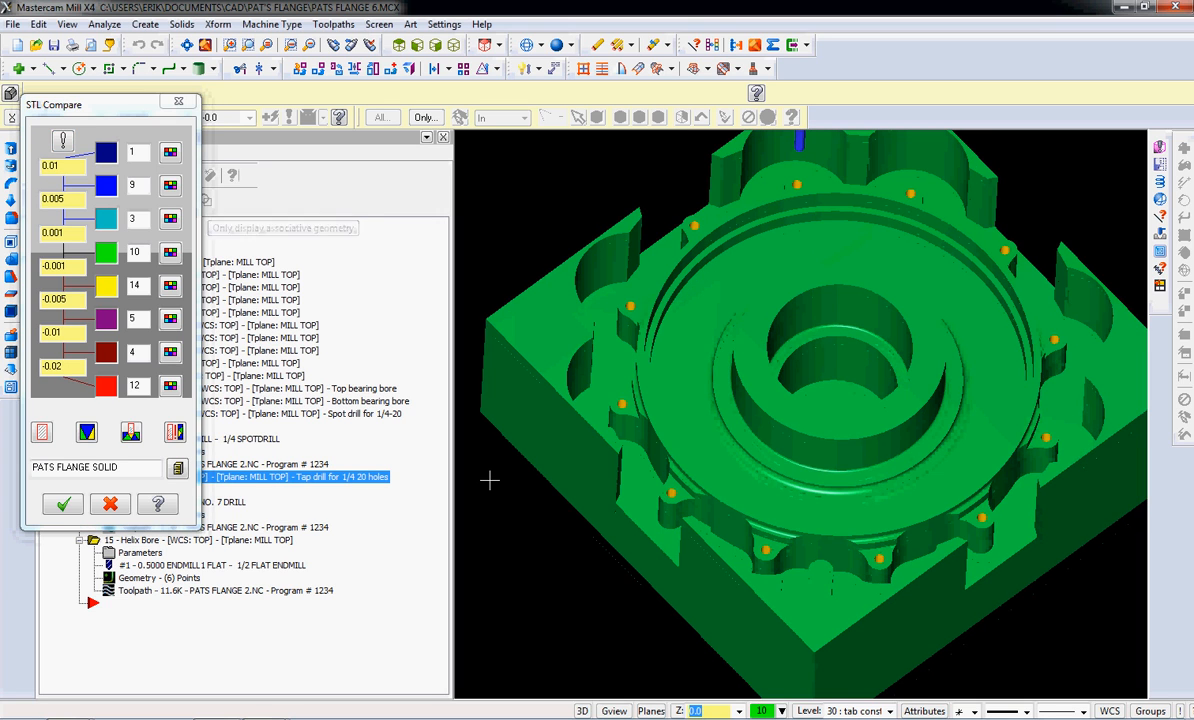
# Compare the drilled stock against the PATS FLANGE SOLID STL and close the comparison.
pyautogui.moveTo(489, 480); pyautogui.dragTo(489, 480, button='middle')
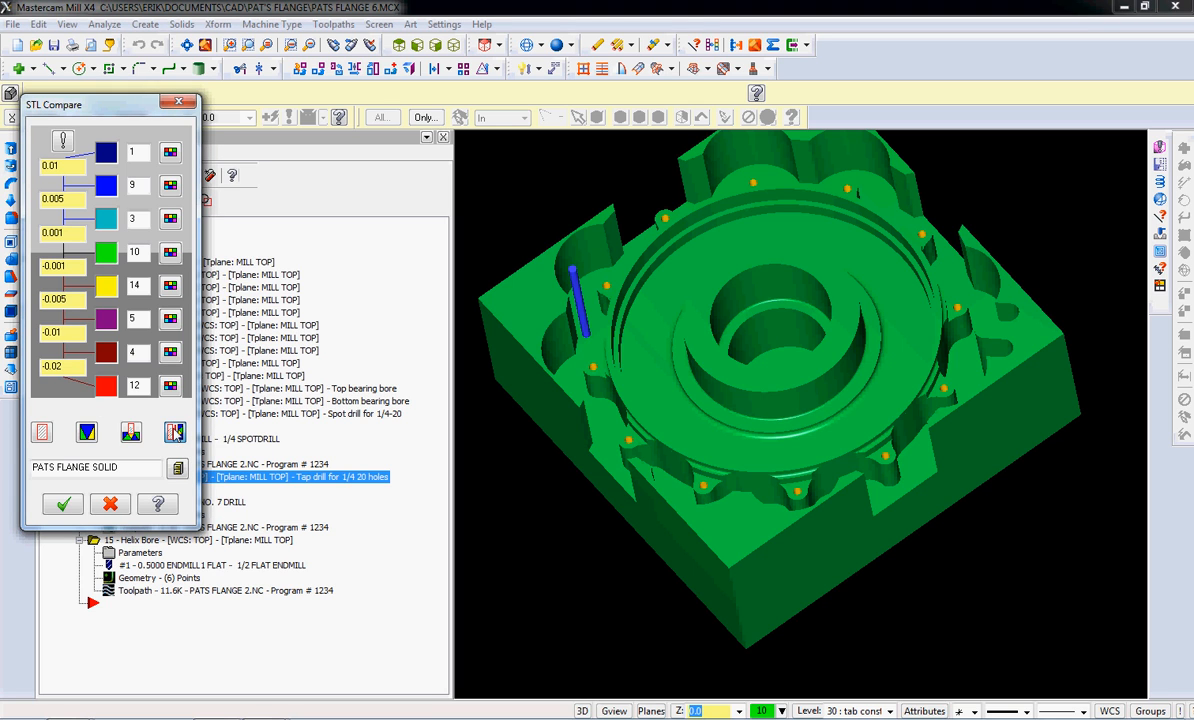
pyautogui.click(175, 432)
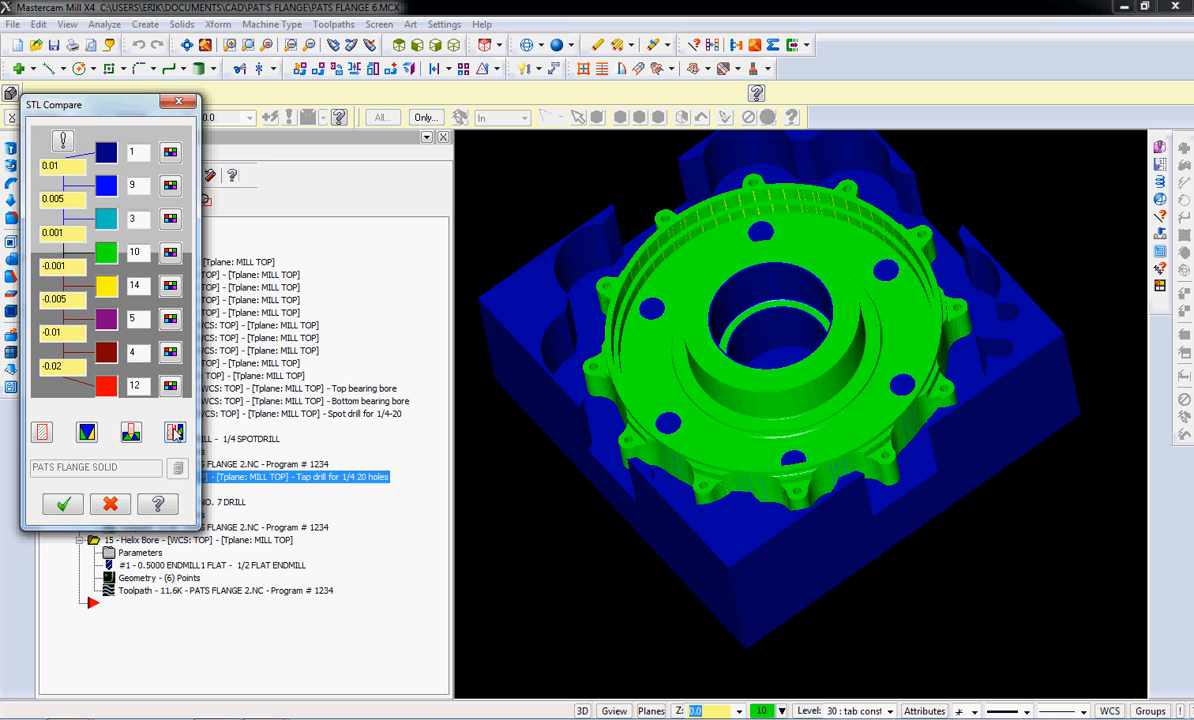
pyautogui.click(110, 506)
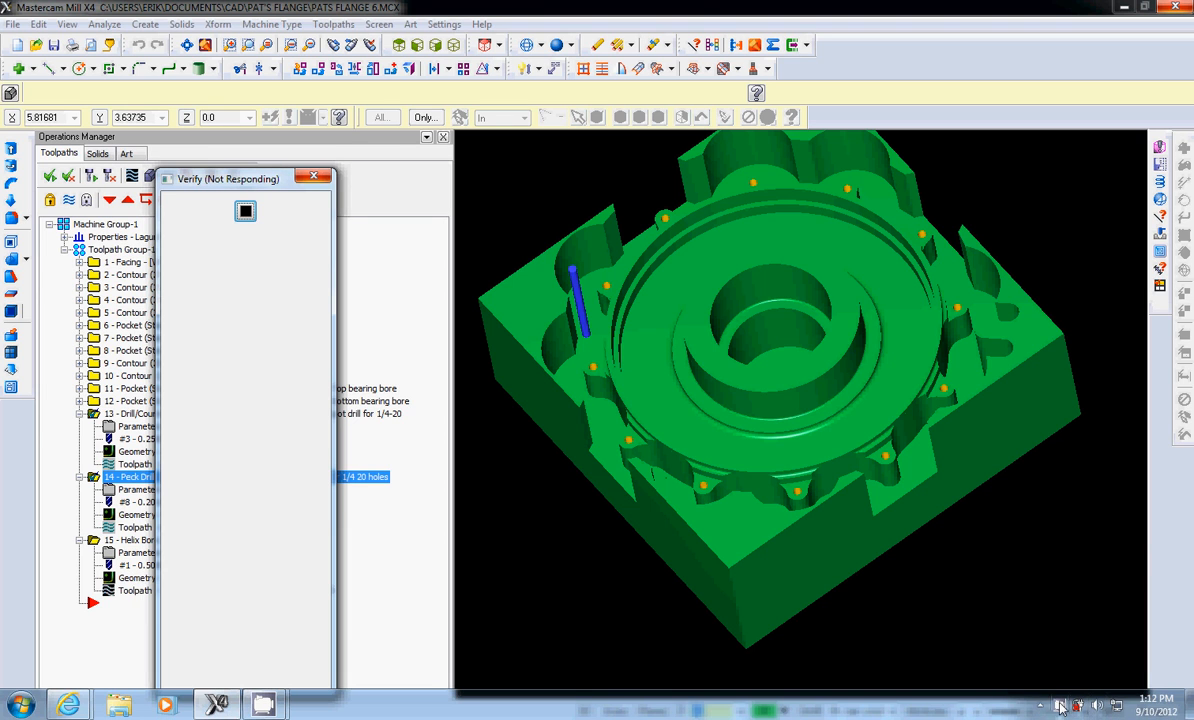
pyautogui.rightClick(1060, 706)
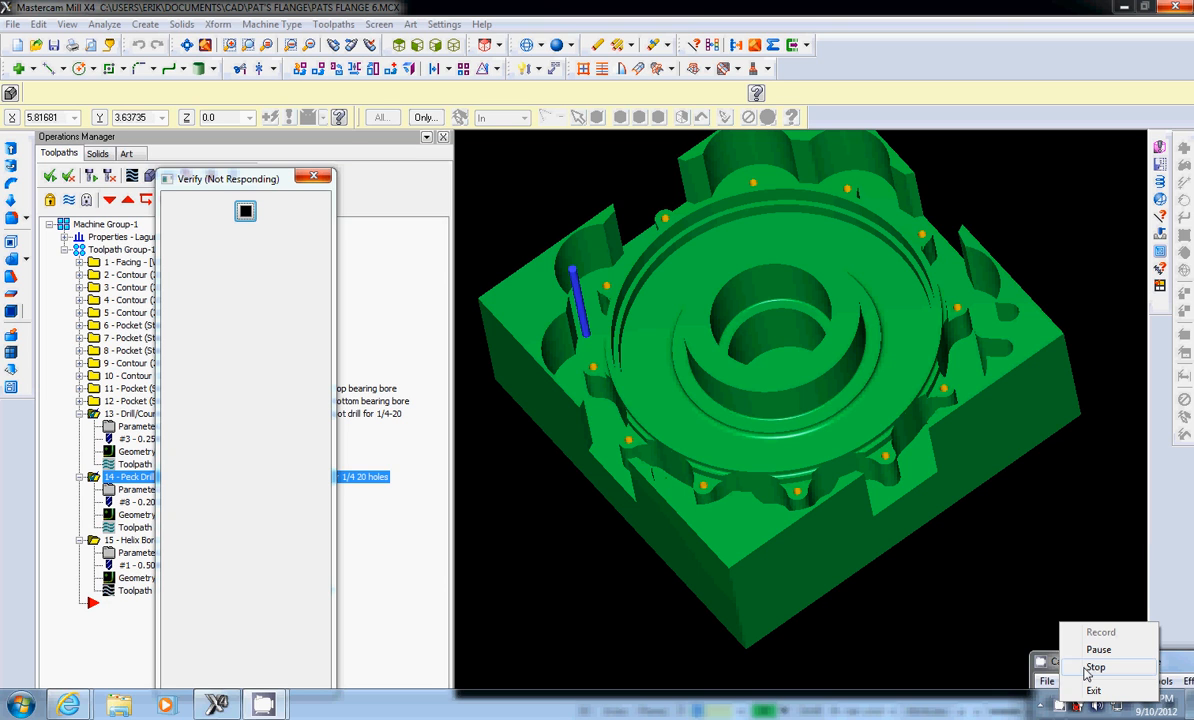